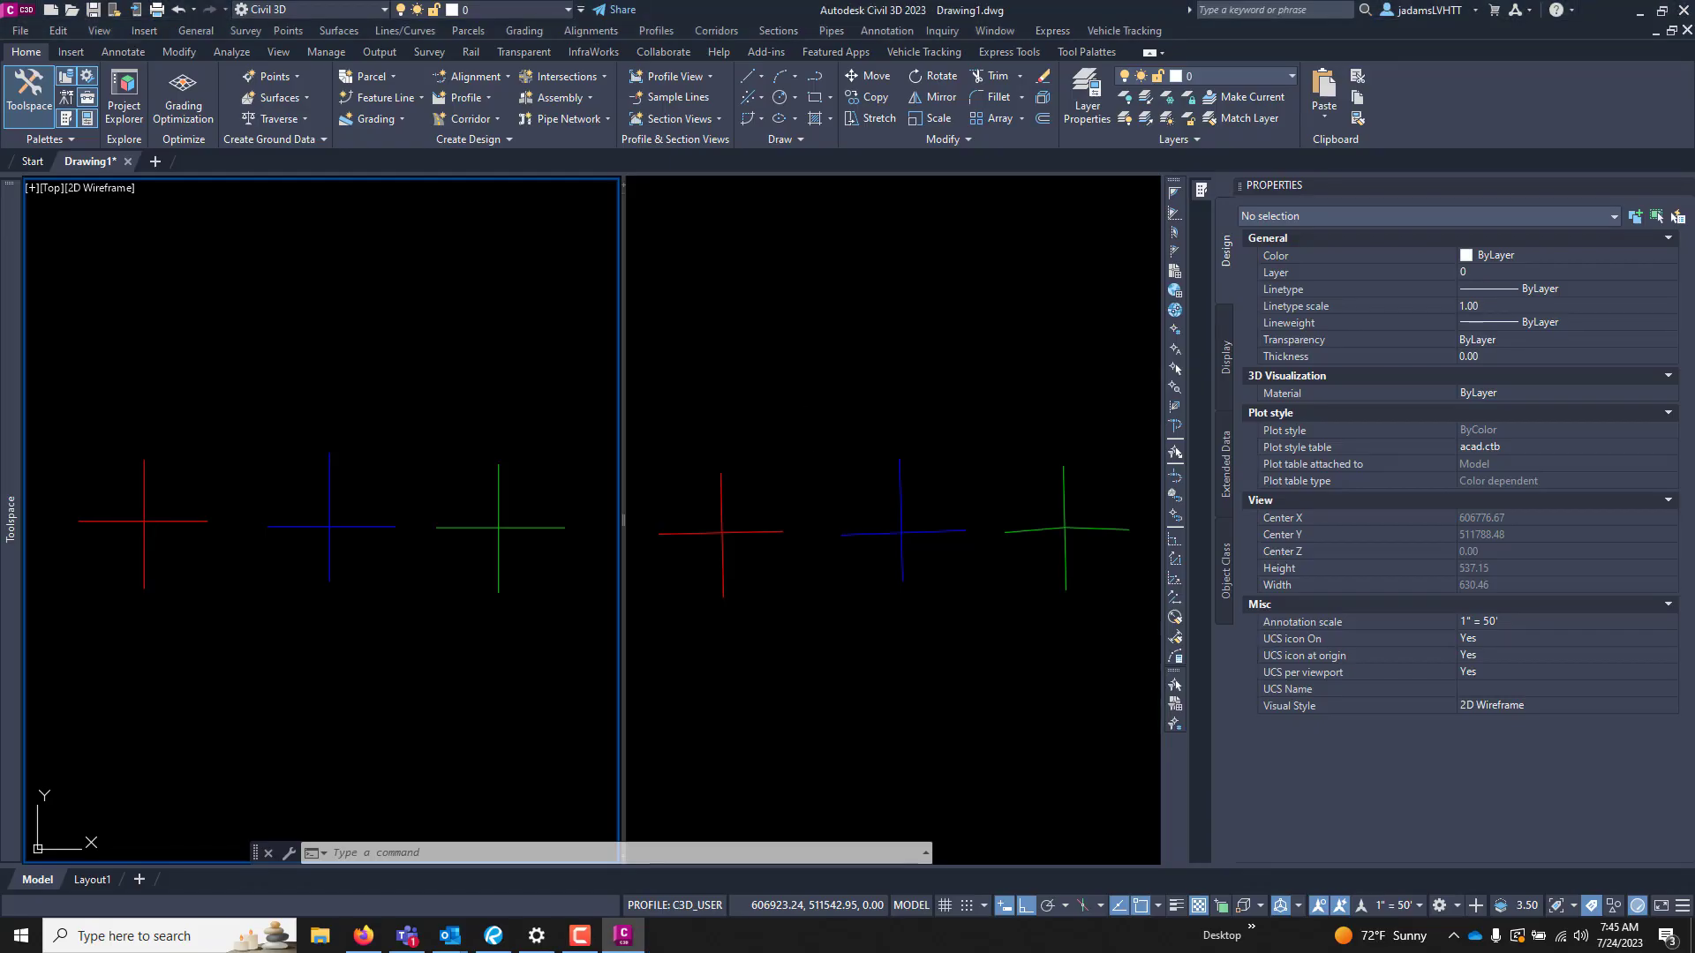
- Change the red polyline's elevation to 200, then restore it to 100 and deselect it
{"action": "left_click", "coordinate": [790, 378]}
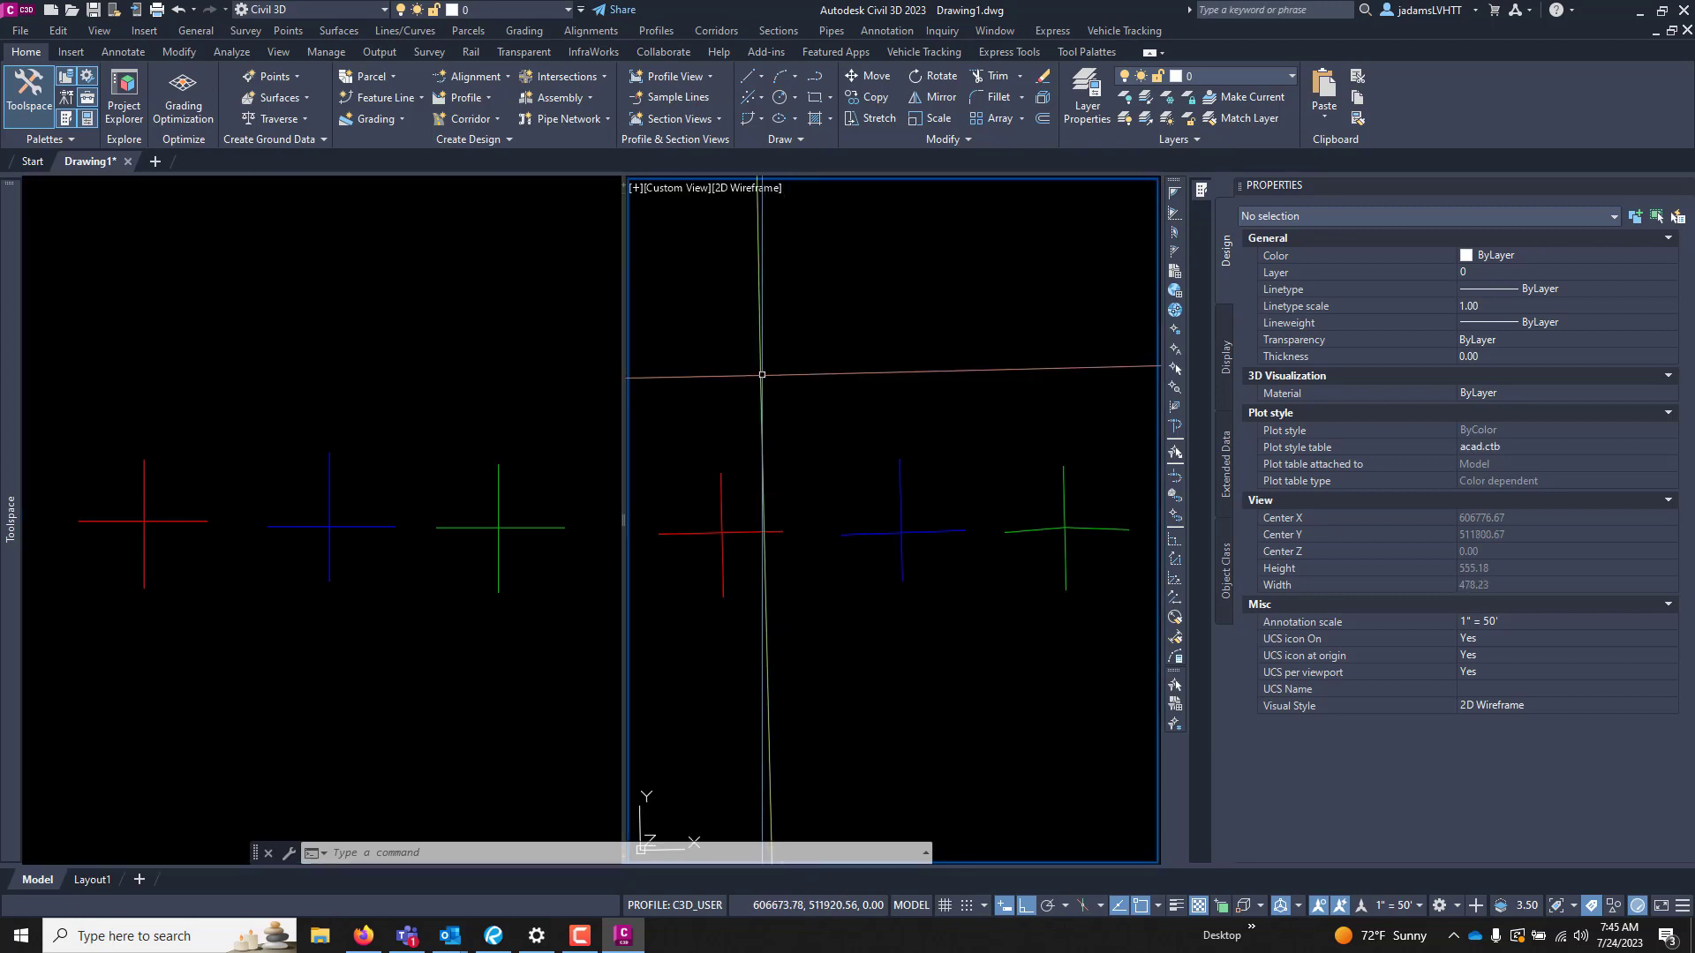
{"action": "left_click", "coordinate": [587, 374]}
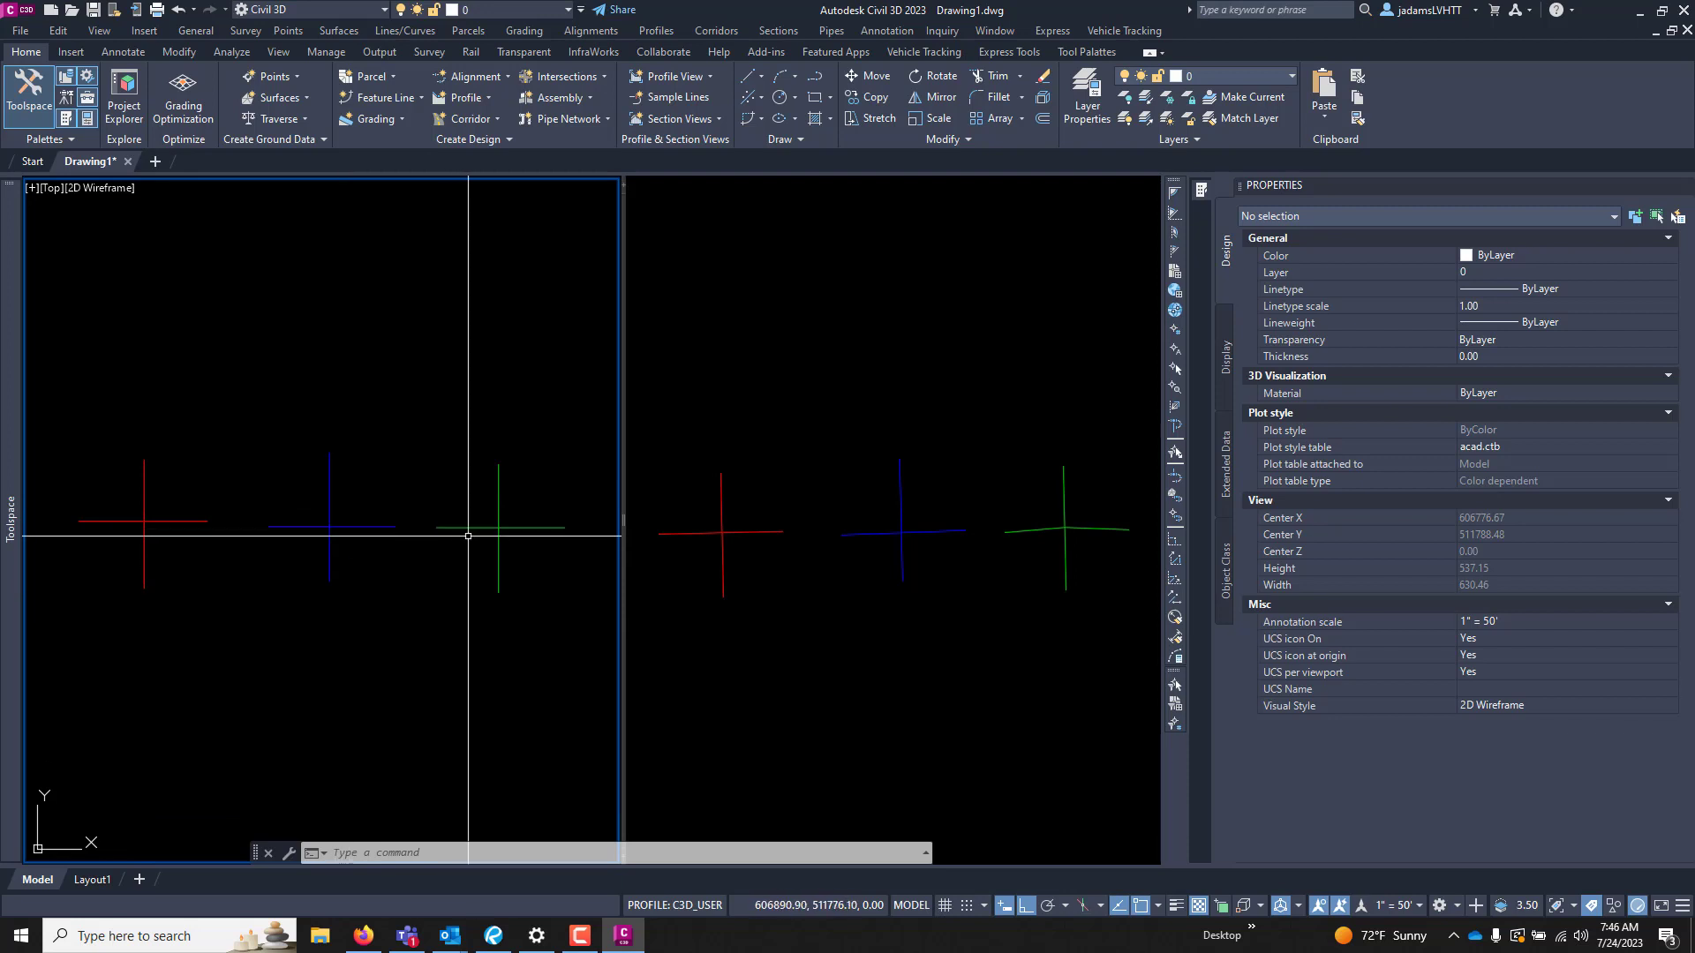
{"action": "left_click", "coordinate": [364, 386]}
{"action": "left_click", "coordinate": [144, 379]}
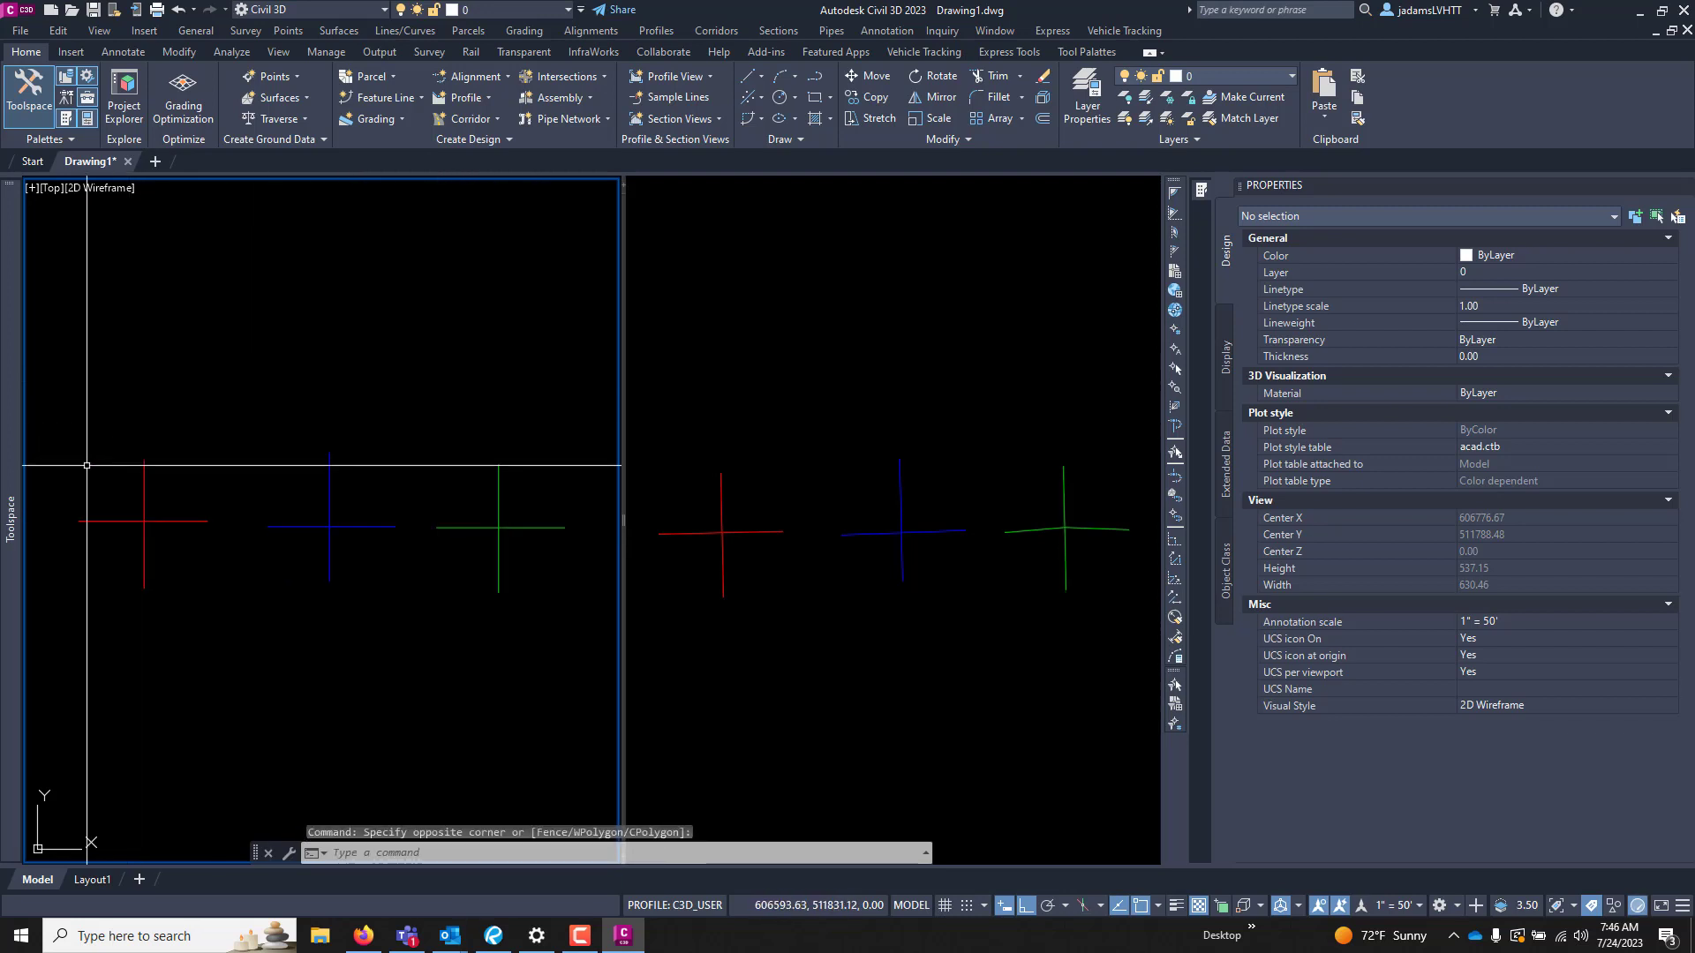
{"action": "left_click", "coordinate": [101, 520]}
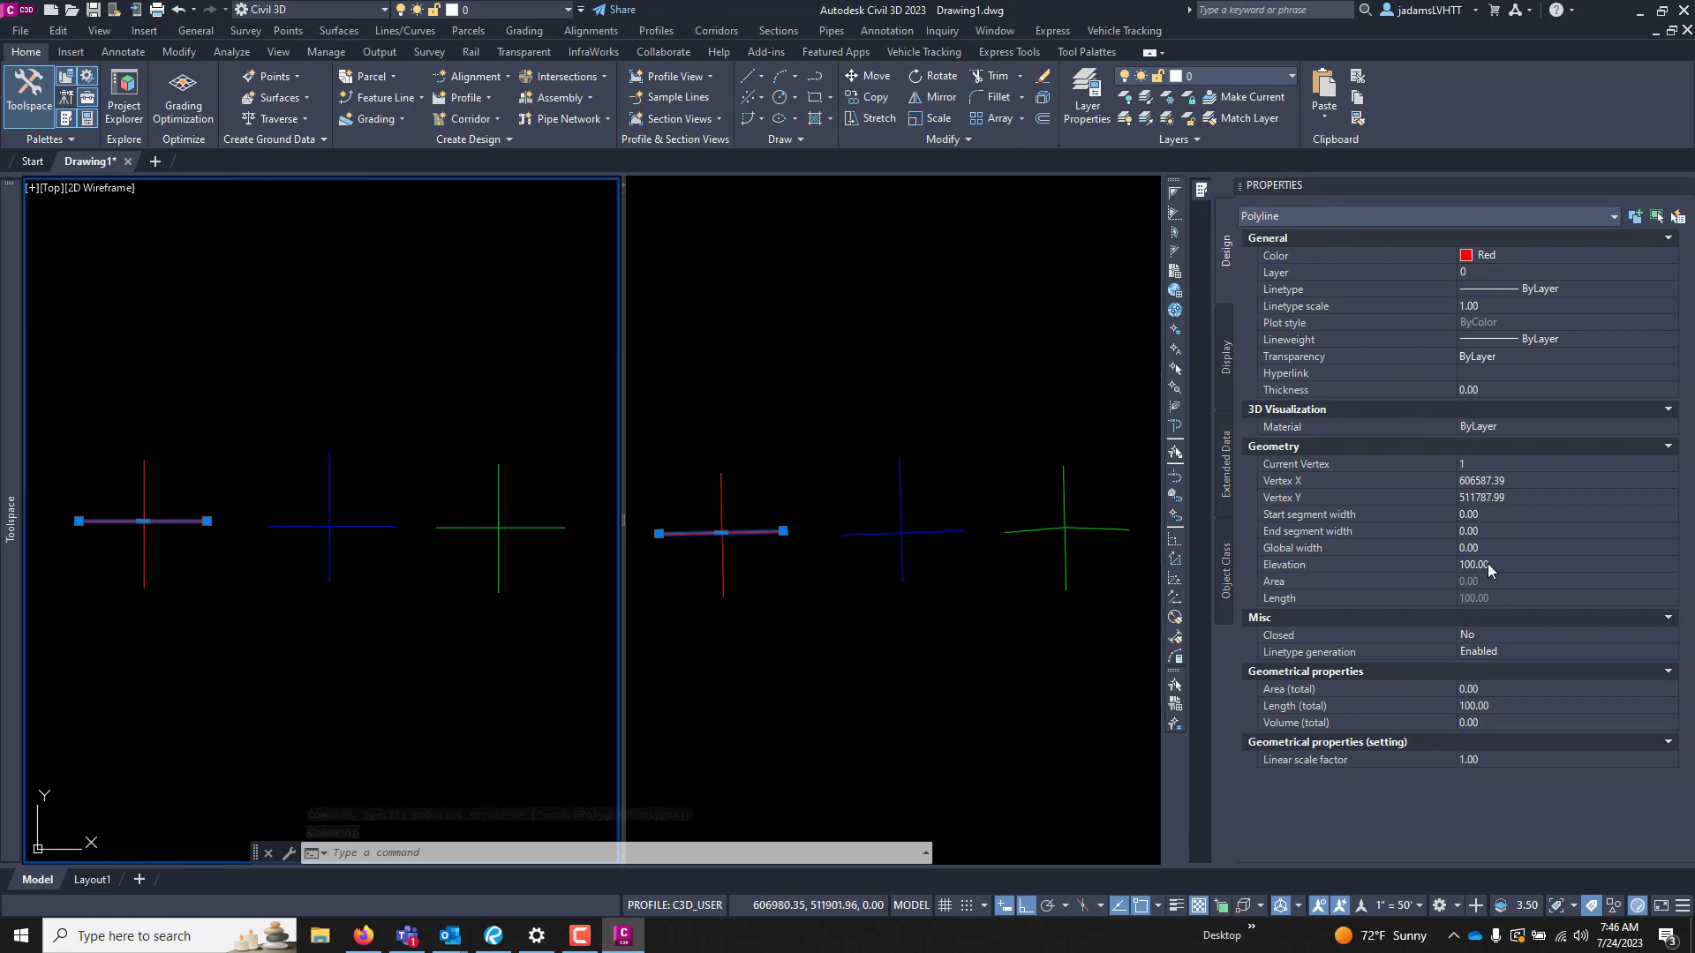
{"action": "left_click", "coordinate": [1545, 465]}
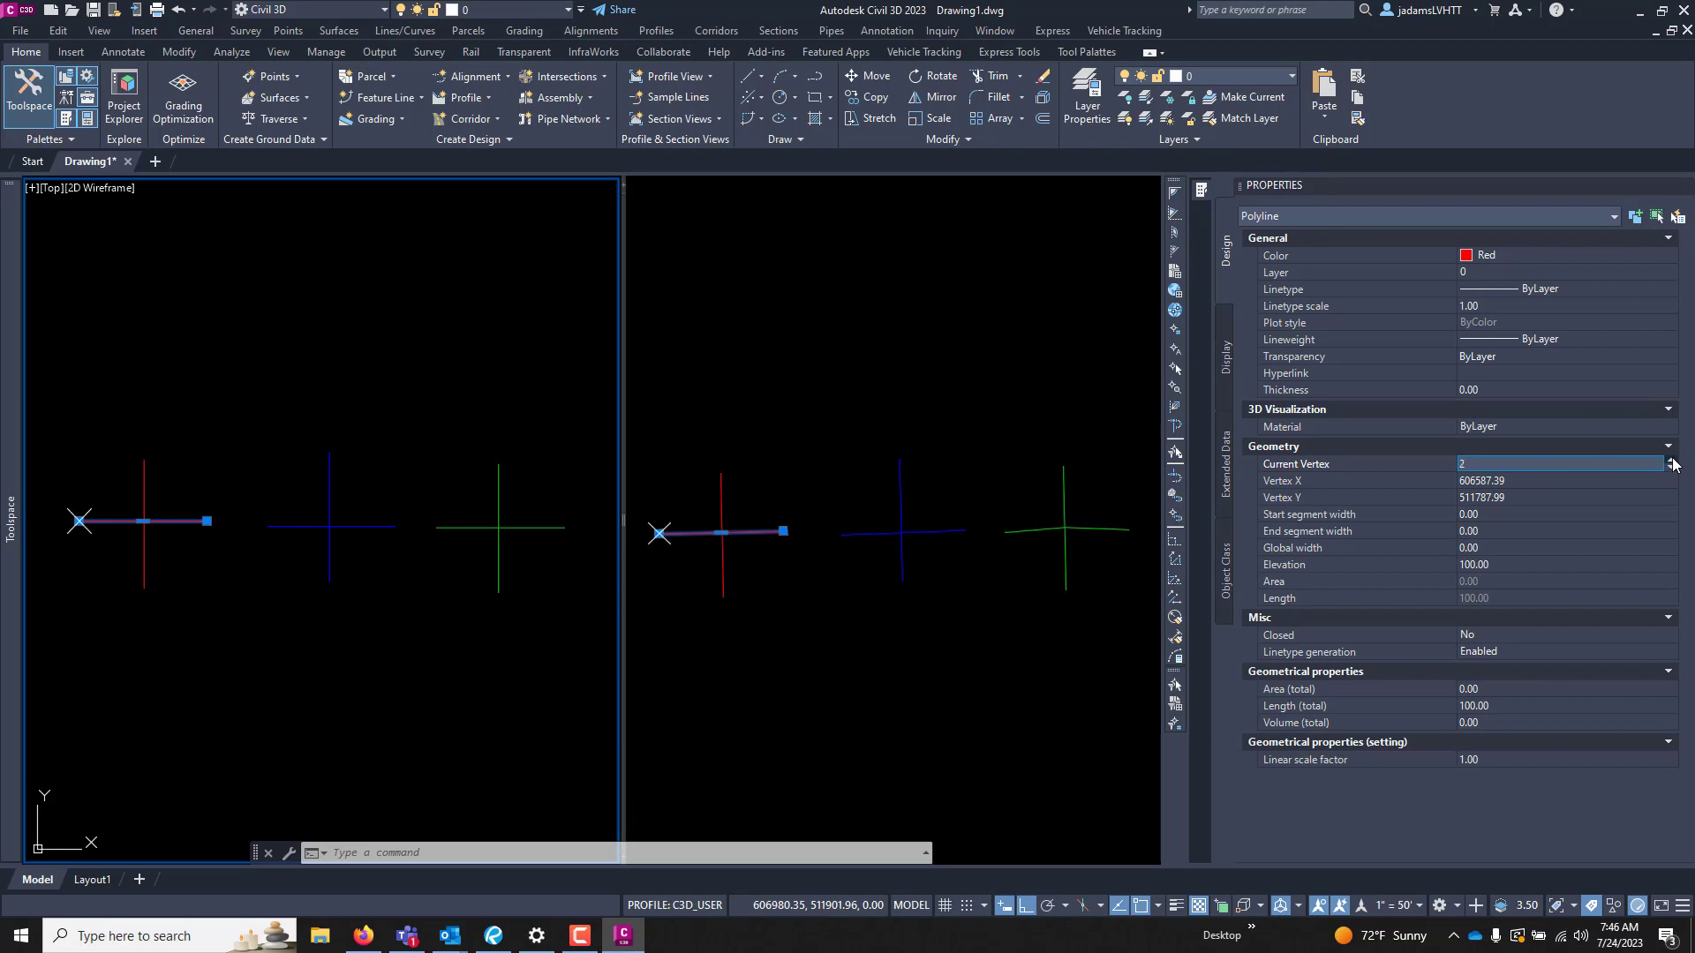
{"action": "left_click", "coordinate": [1513, 564]}
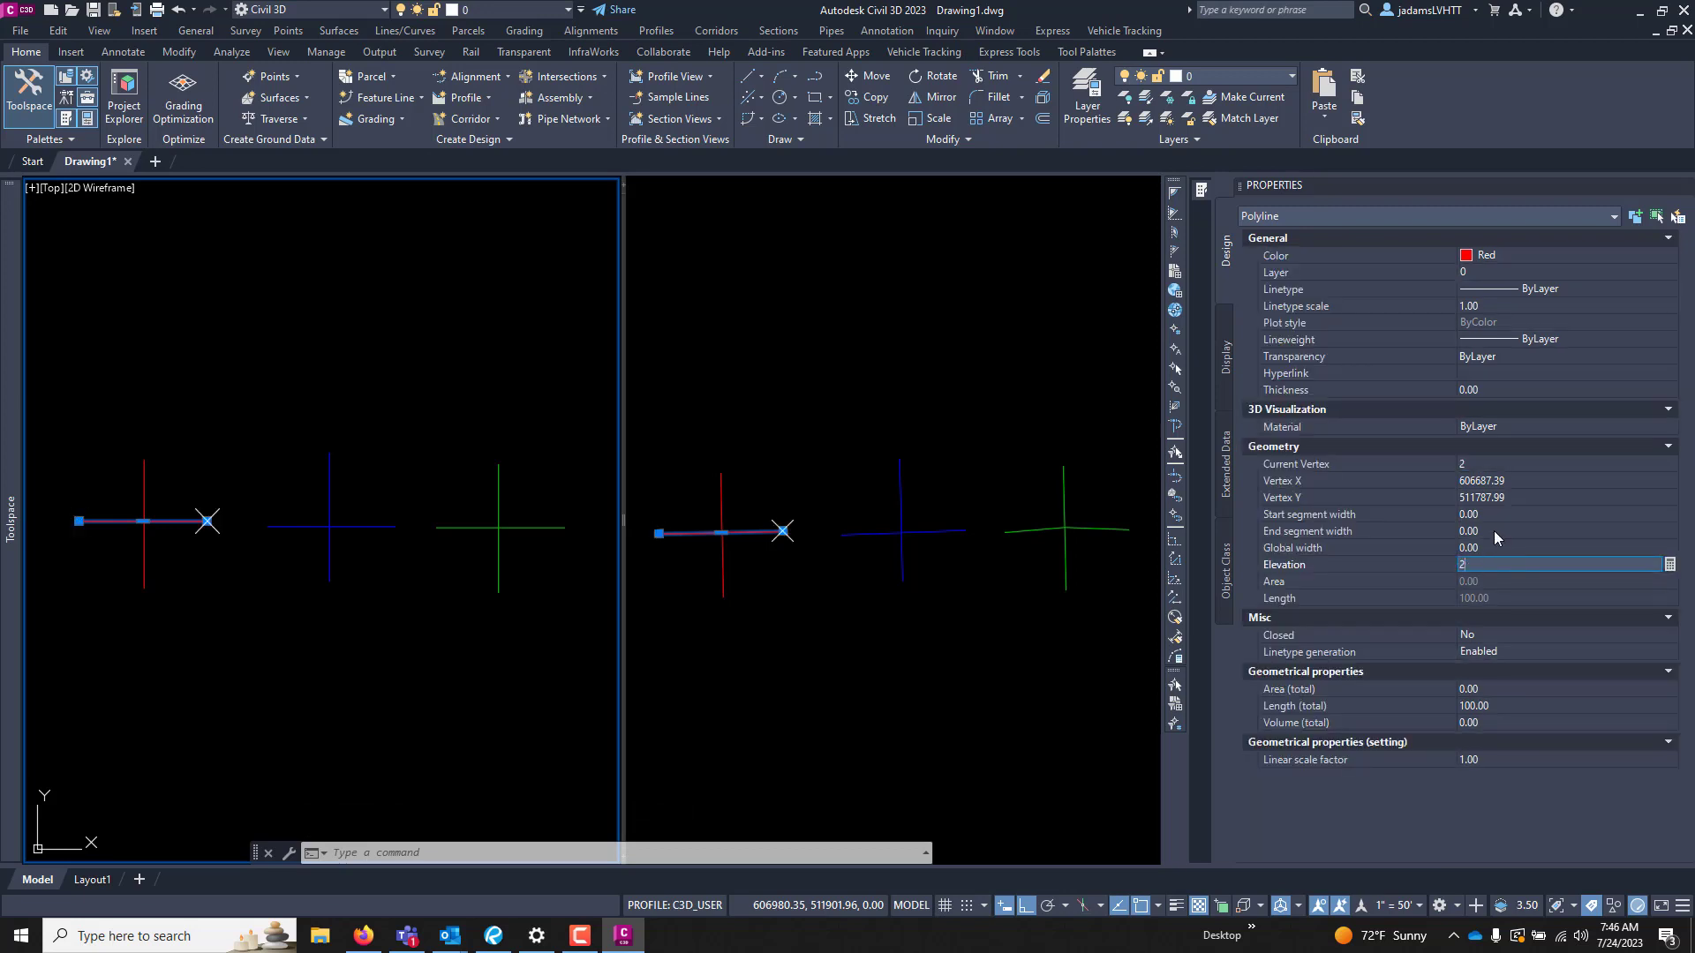
{"action": "key", "text": "Return"}
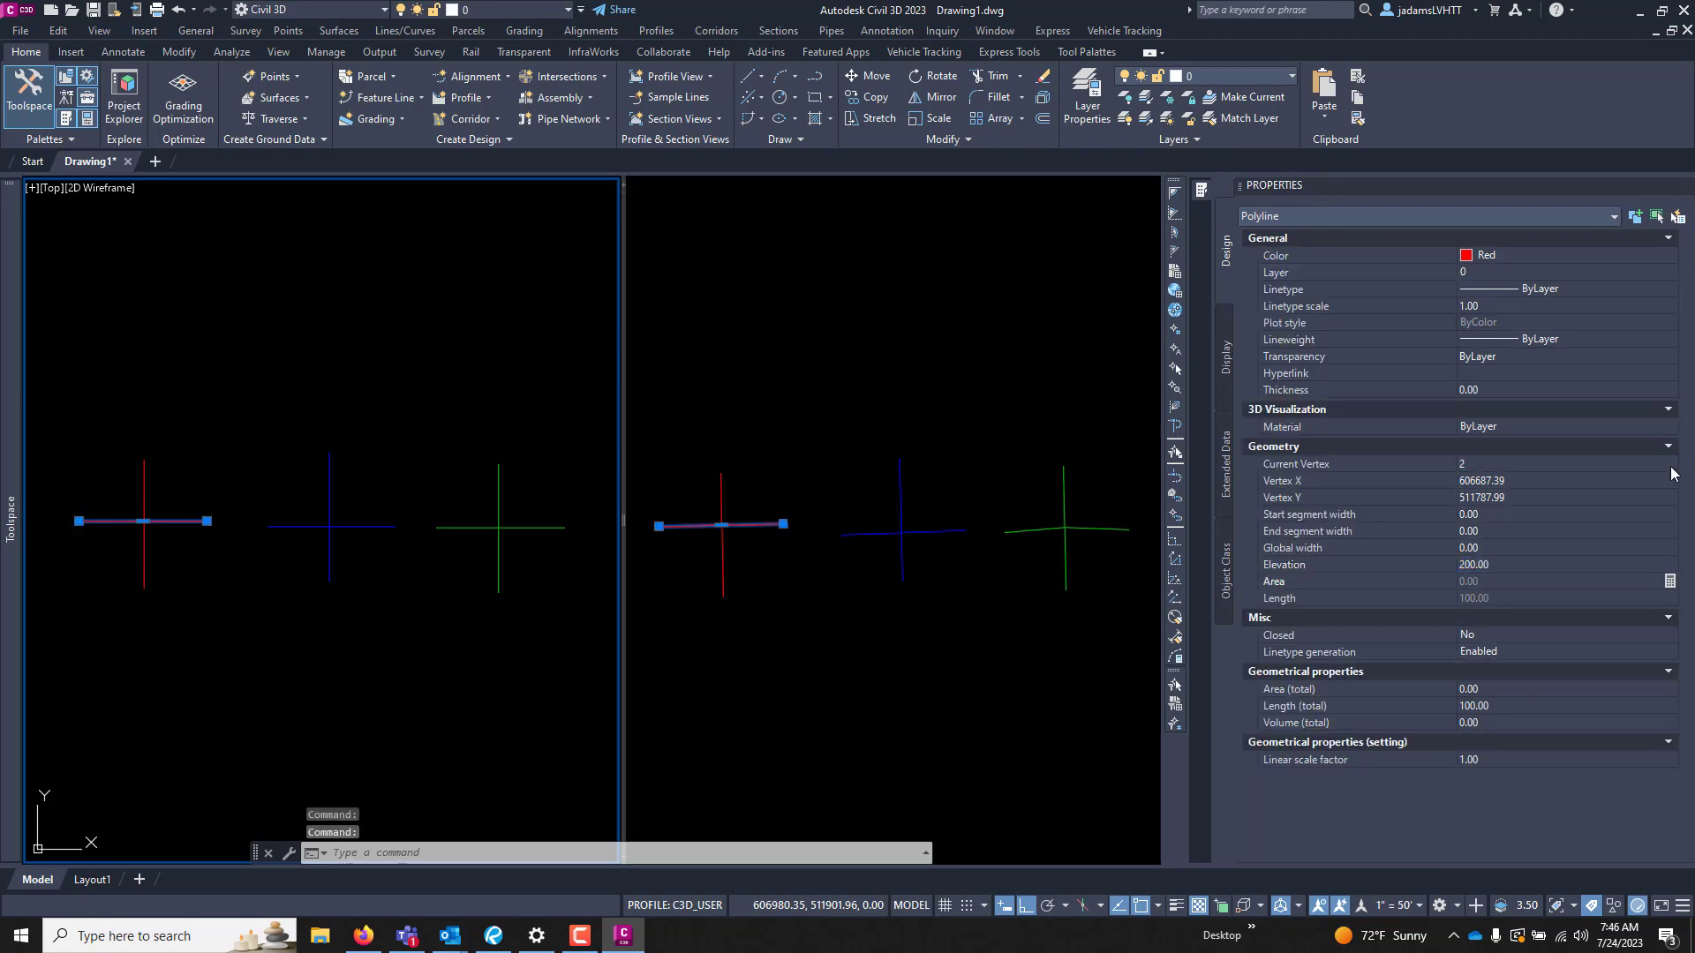
{"action": "left_click", "coordinate": [1670, 466]}
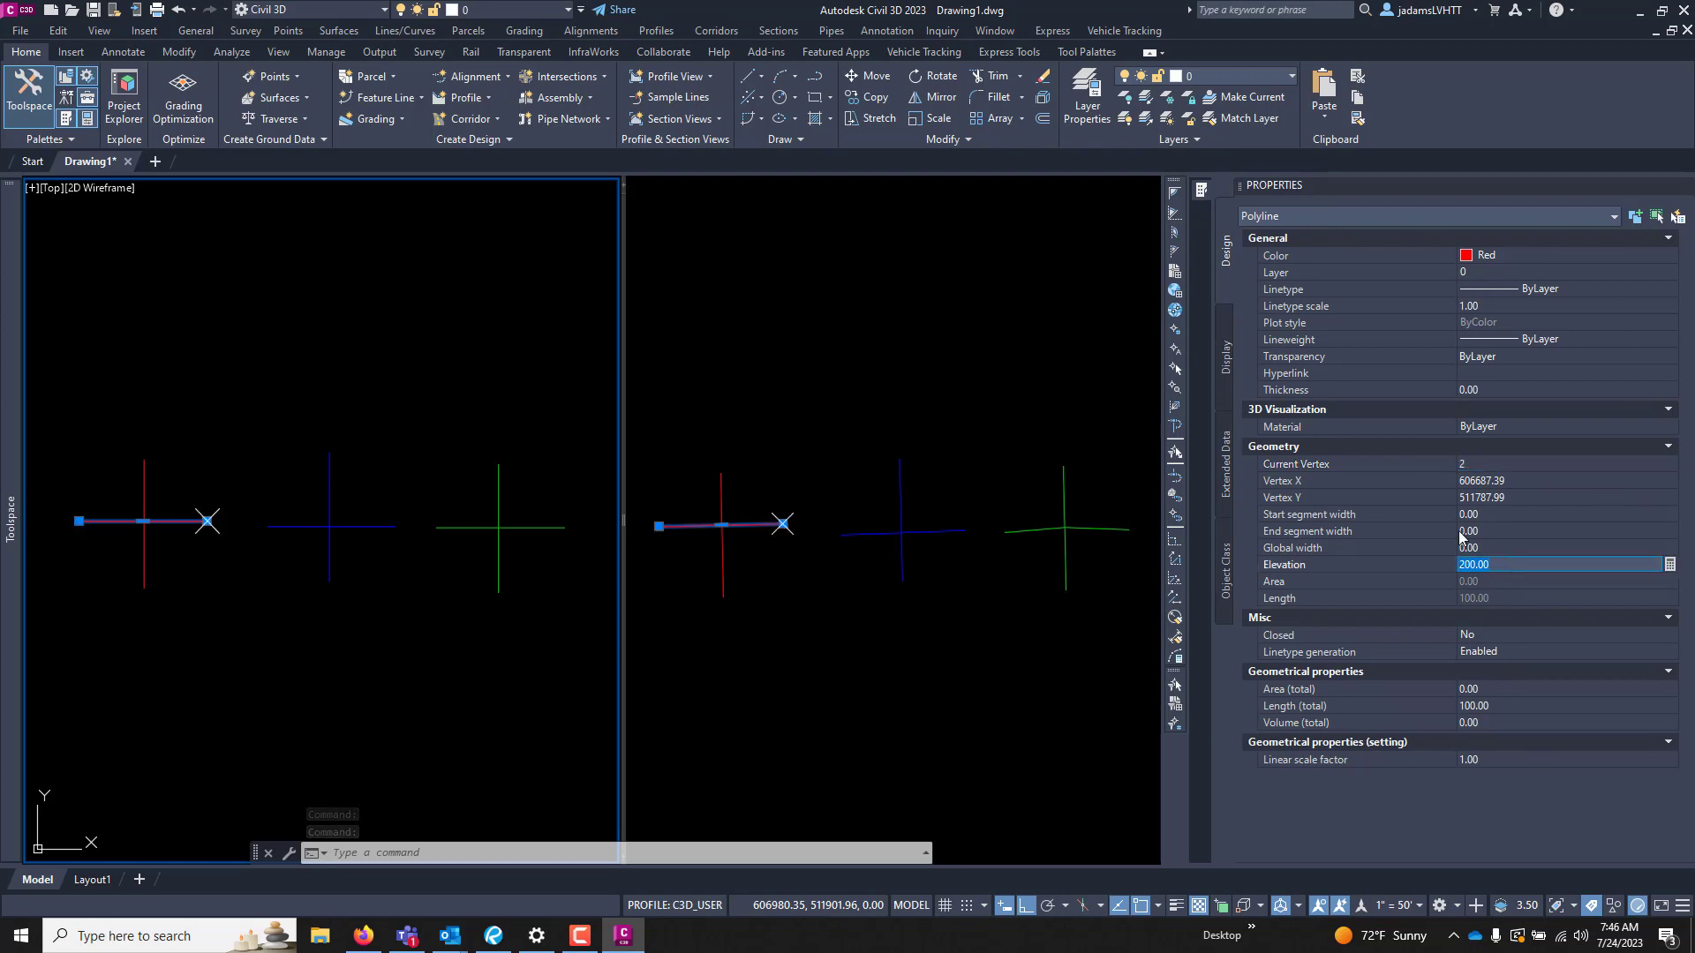
{"action": "key", "text": "Return"}
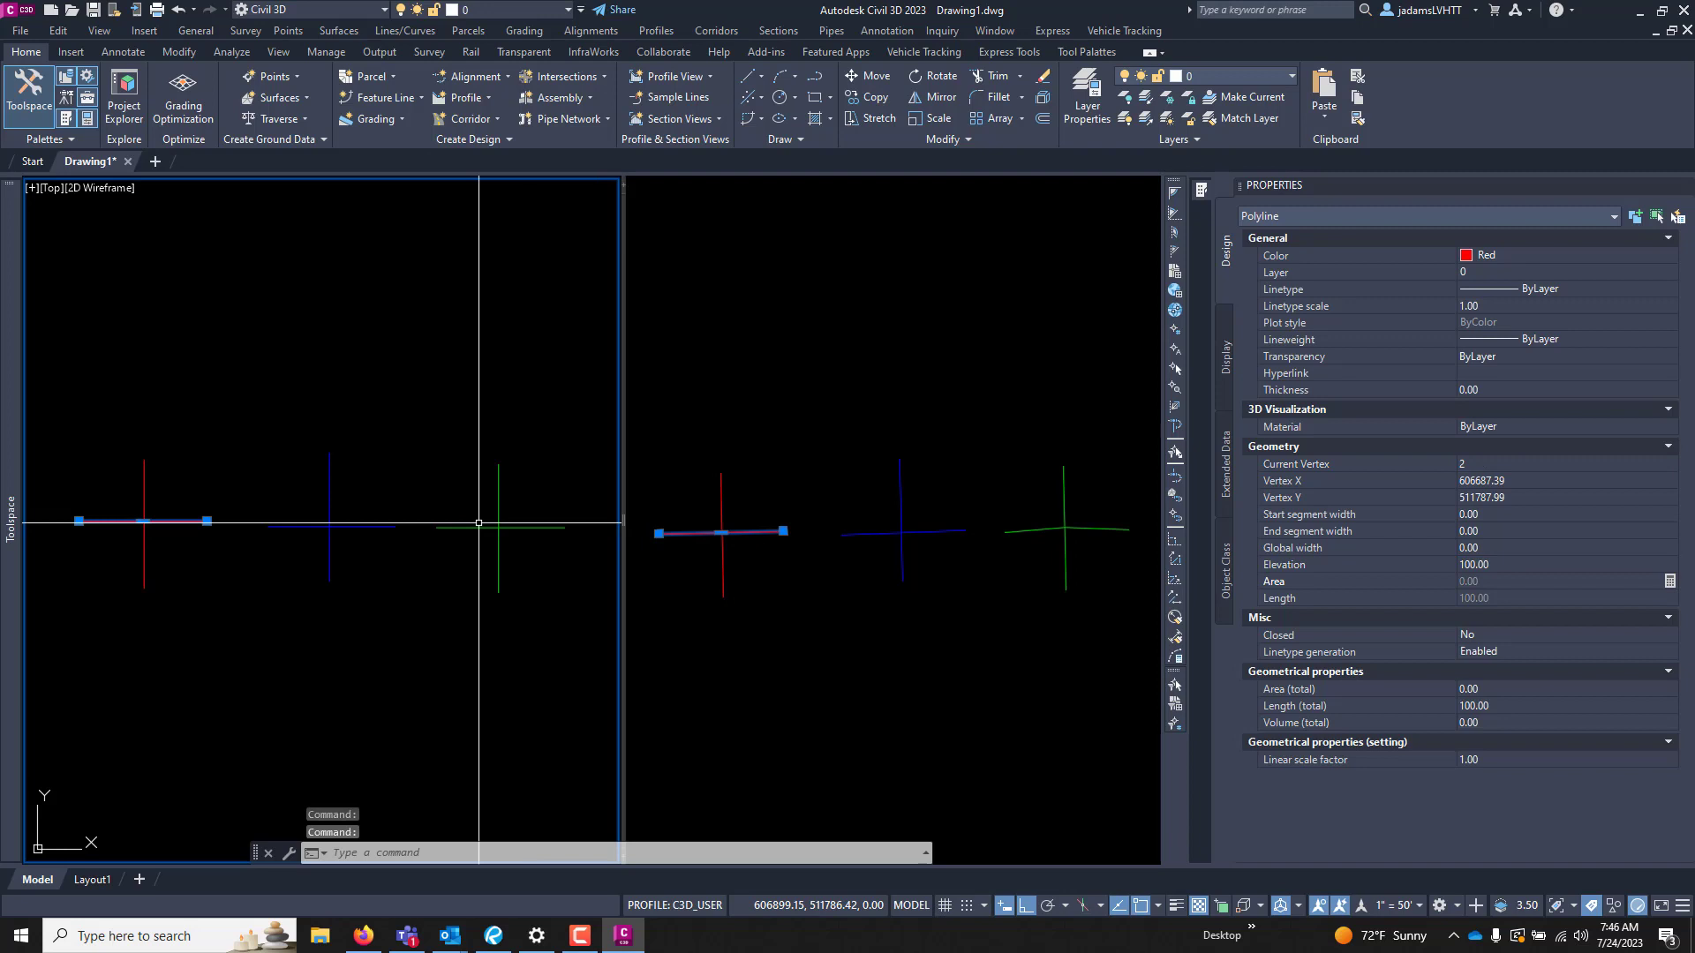
{"action": "key", "text": "Escape"}
{"action": "key", "text": "Escape"}
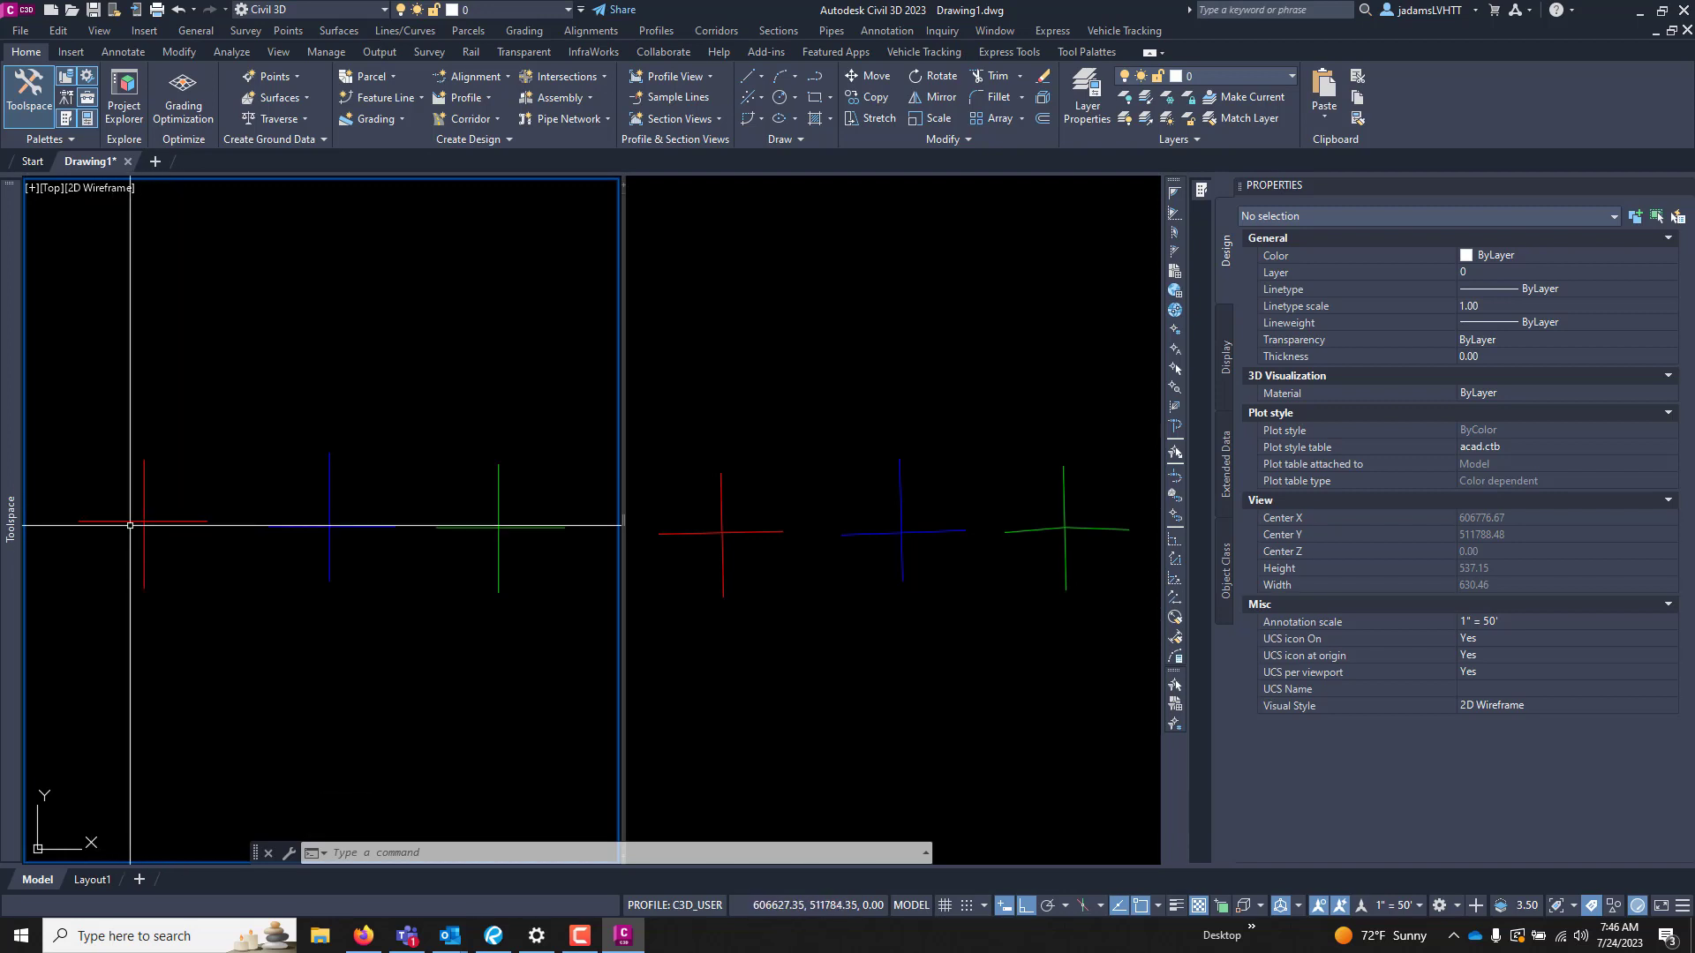
- Select the blue 3D polyline and step through its vertices
{"action": "left_click", "coordinate": [307, 527]}
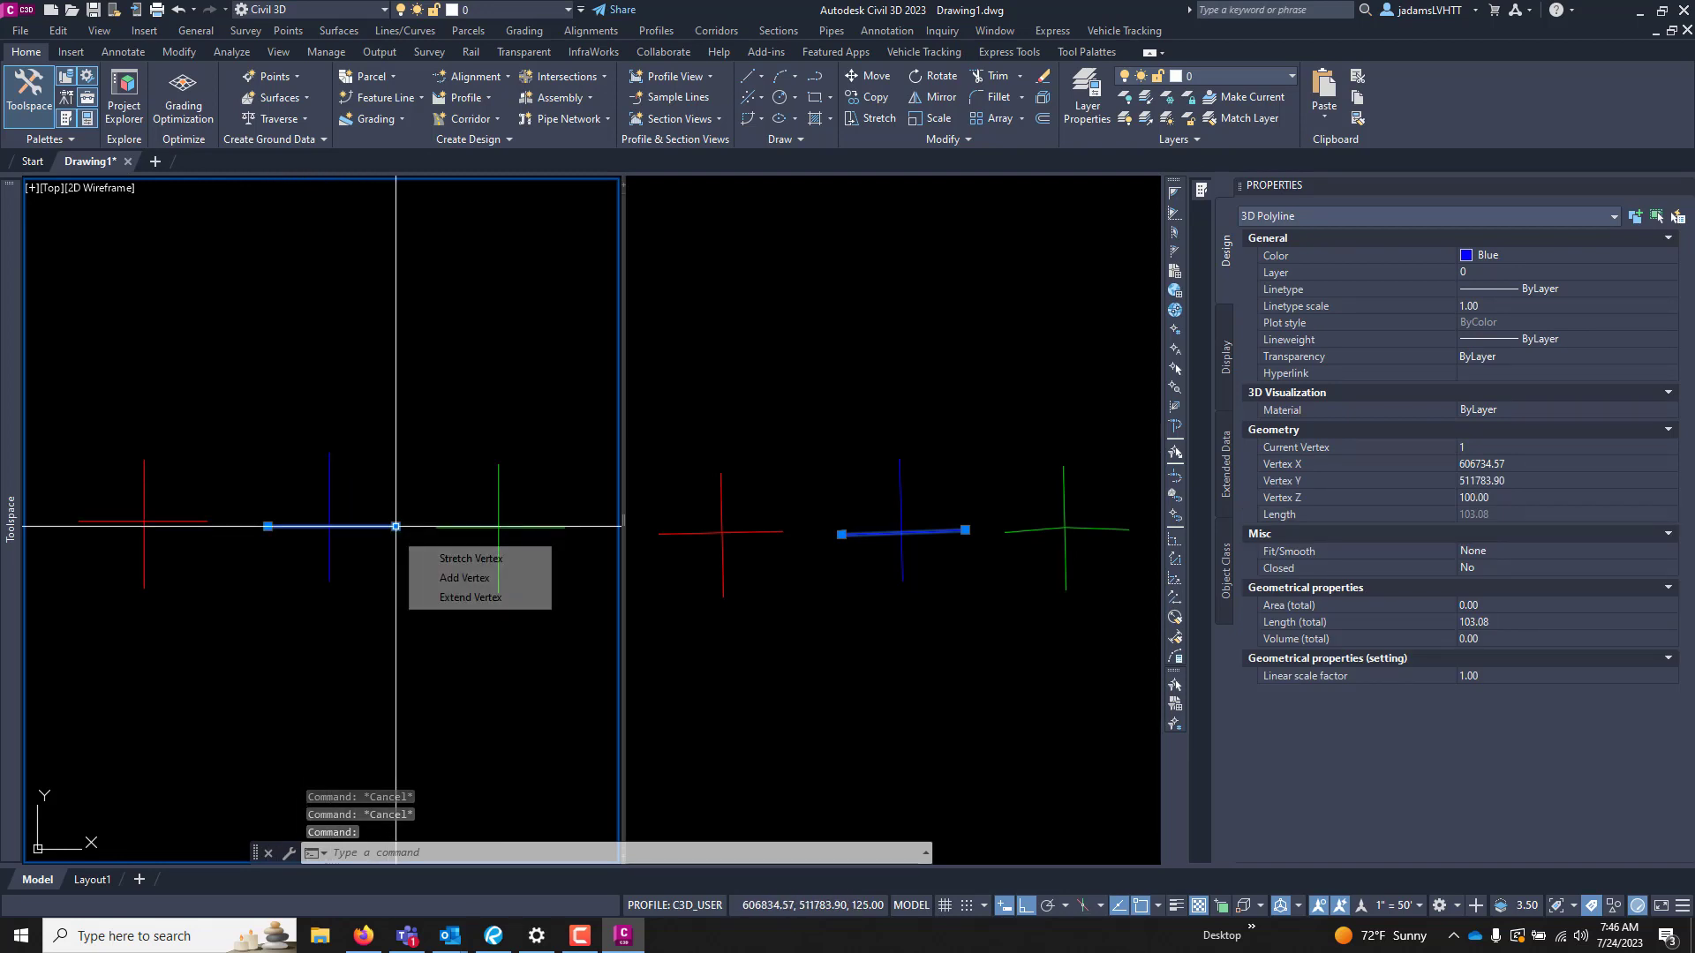
{"action": "left_click", "coordinate": [1565, 449]}
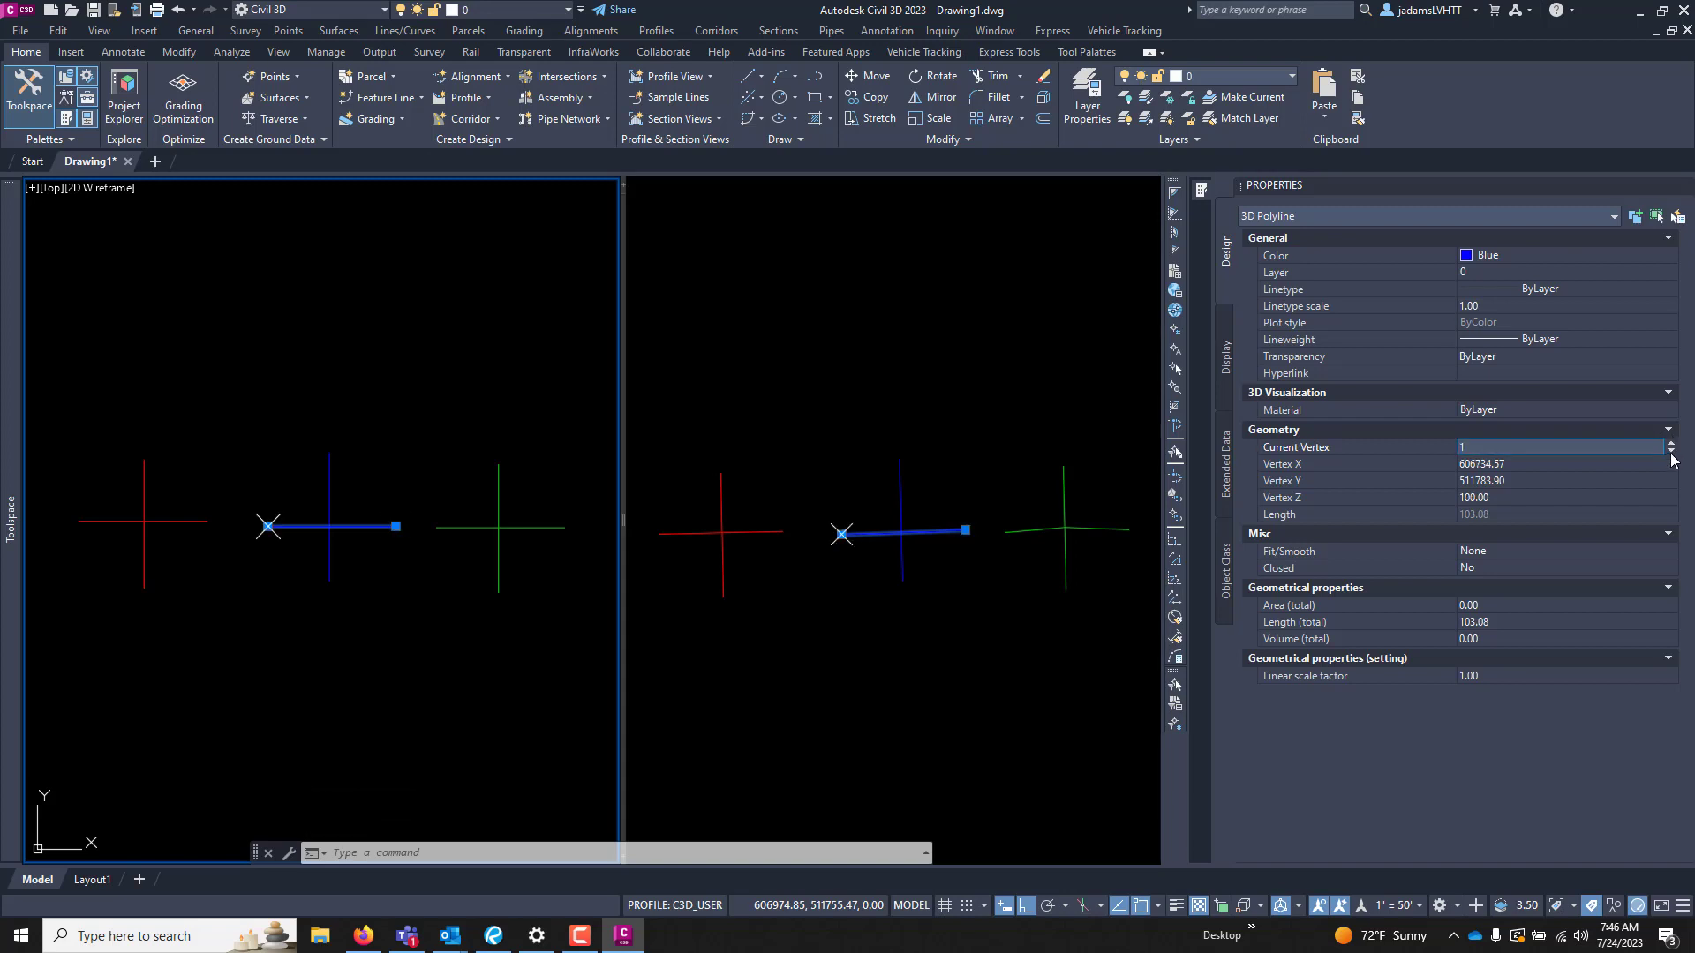
{"action": "key", "text": "Escape"}
{"action": "left_click", "coordinate": [556, 477]}
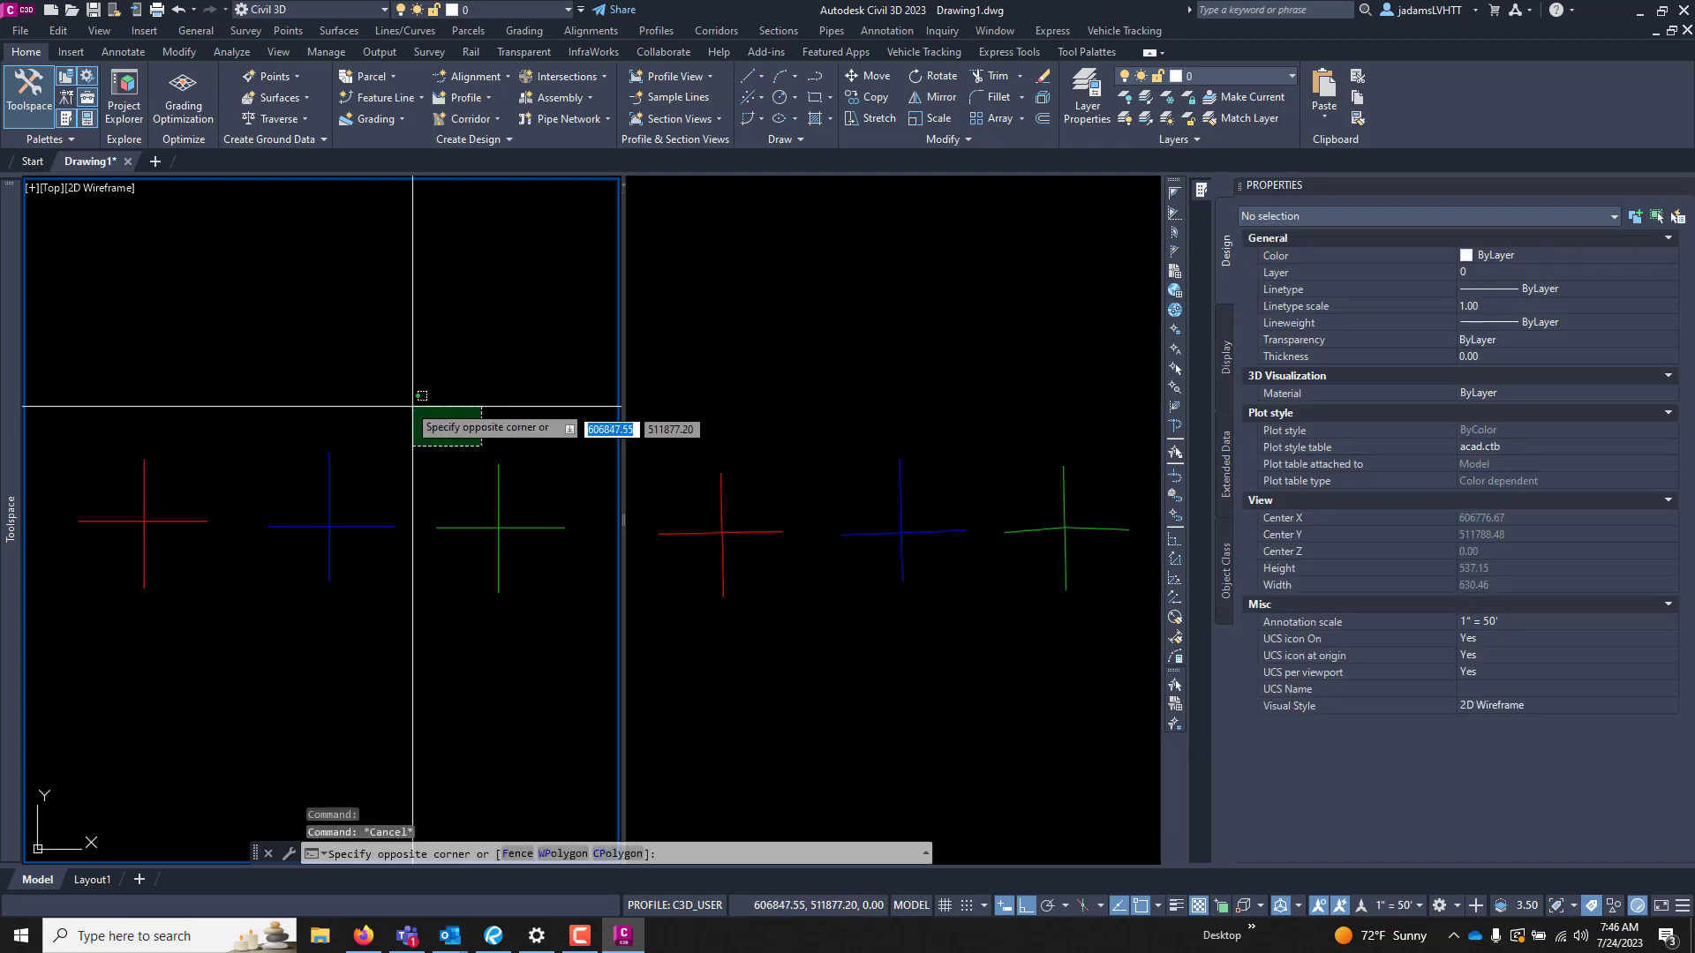
{"action": "left_click", "coordinate": [341, 473]}
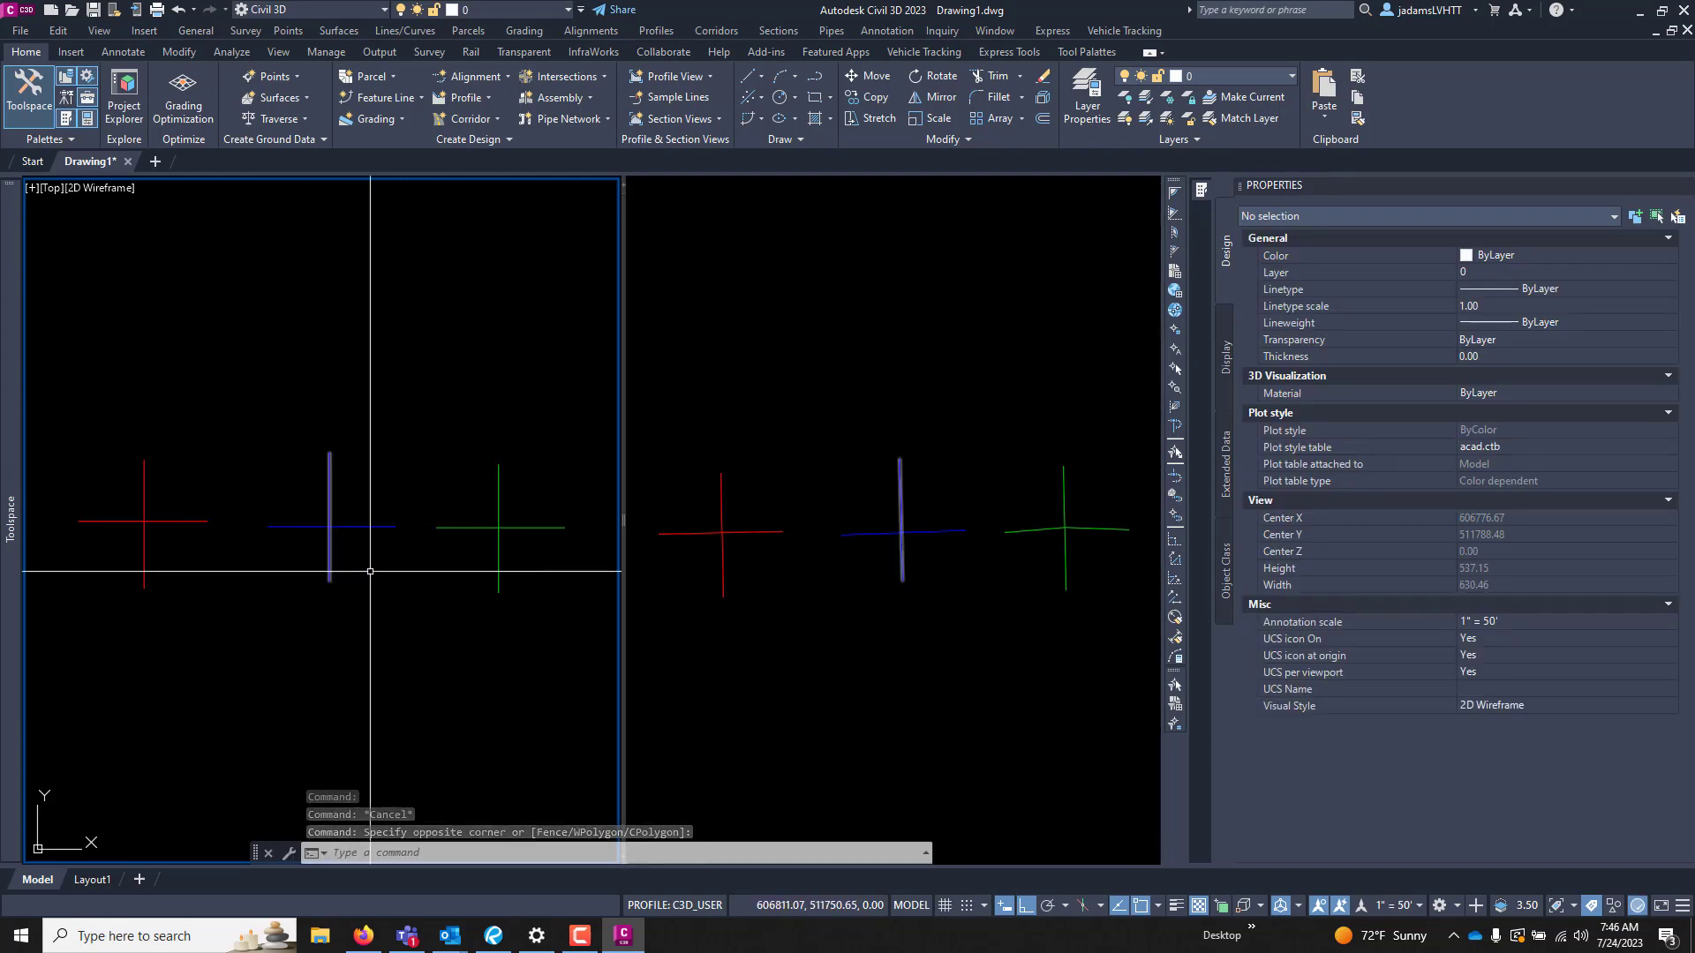
{"action": "key", "text": "Escape"}
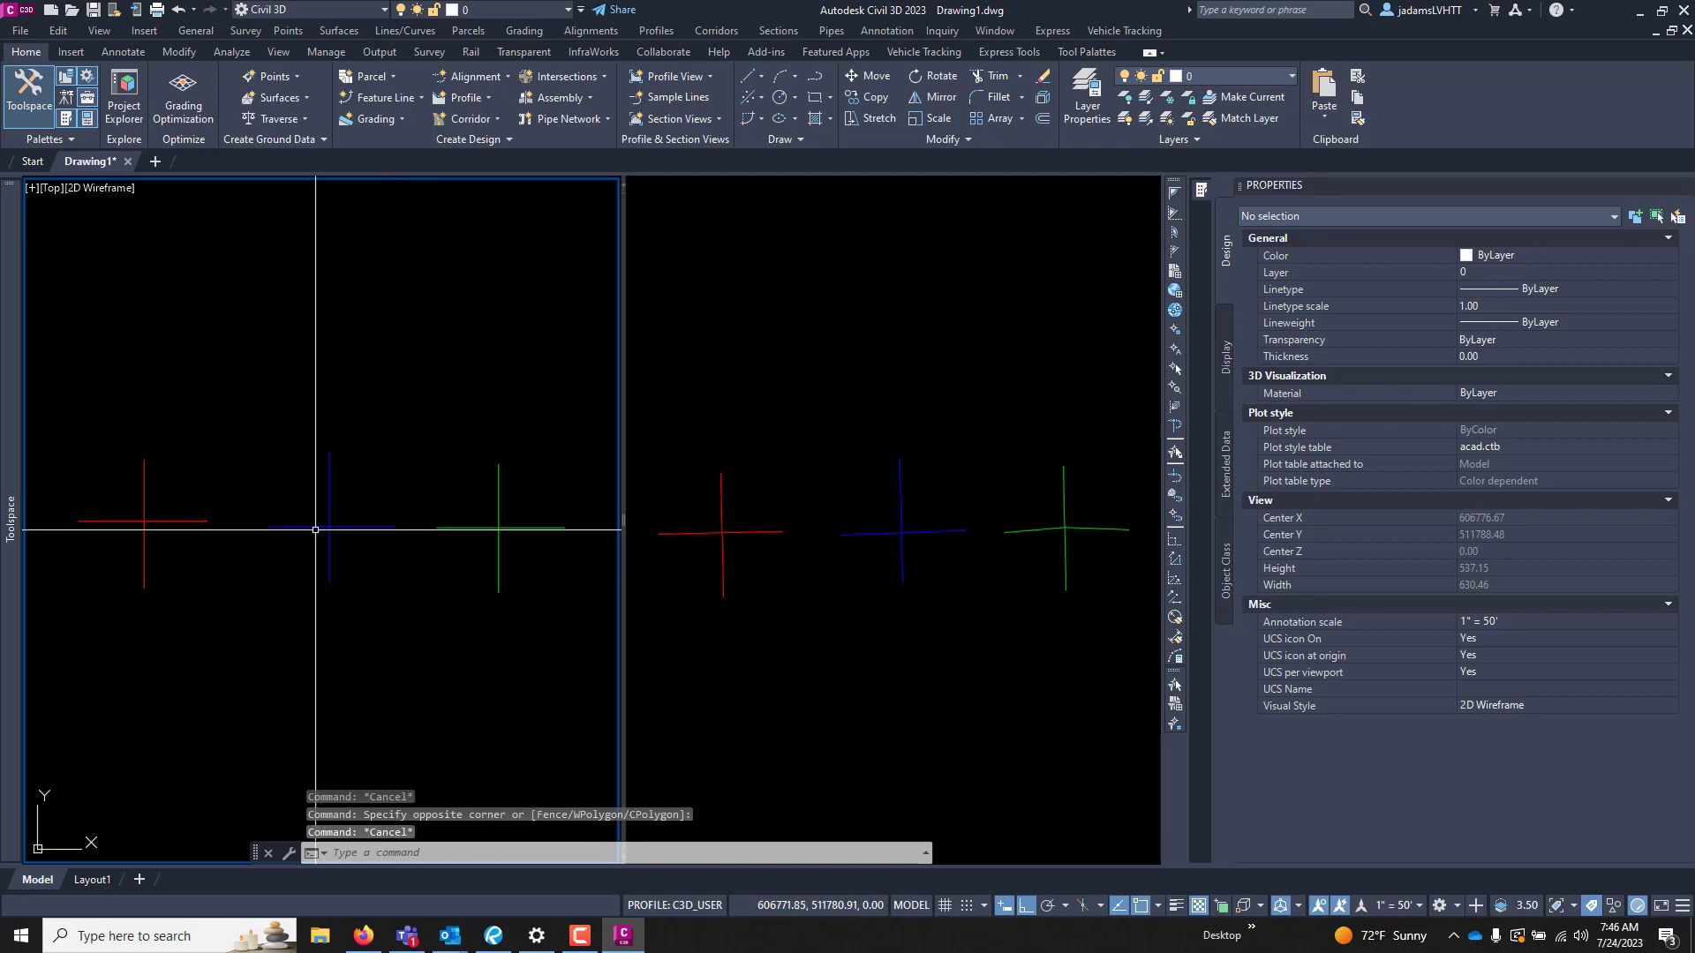
- Alternately select and deselect the blue 3D polyline and the red polyline to compare them
{"action": "left_click", "coordinate": [315, 526]}
{"action": "key", "text": "Escape"}
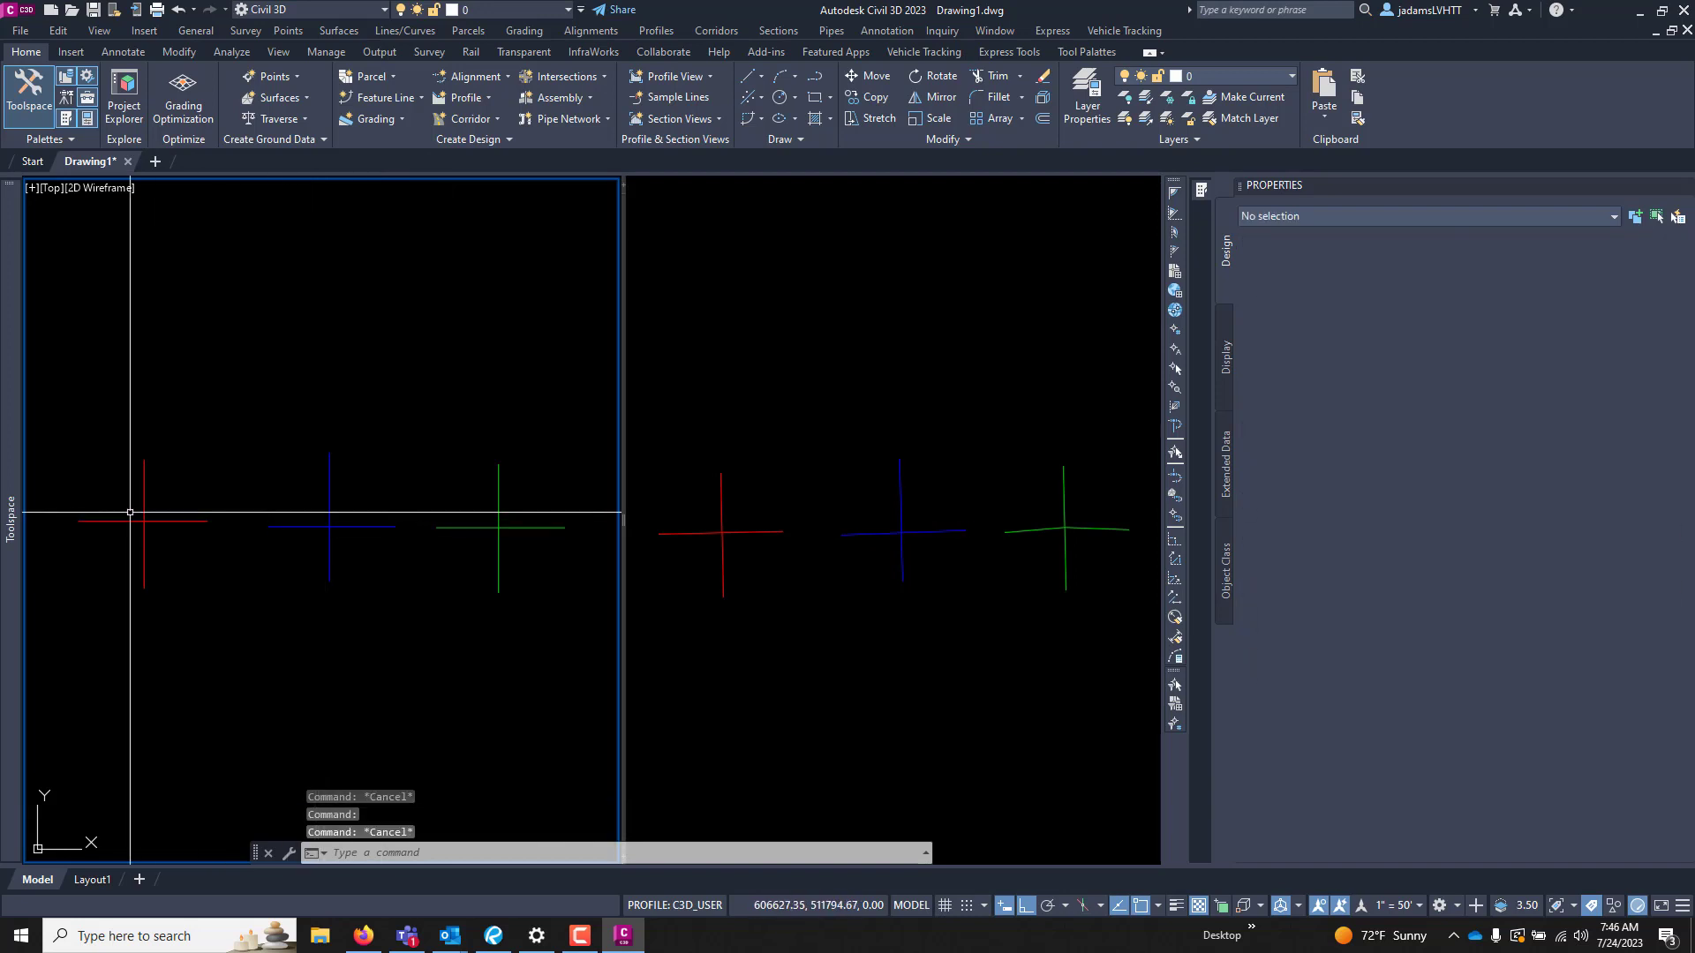
{"action": "left_click", "coordinate": [125, 523]}
{"action": "key", "text": "Escape"}
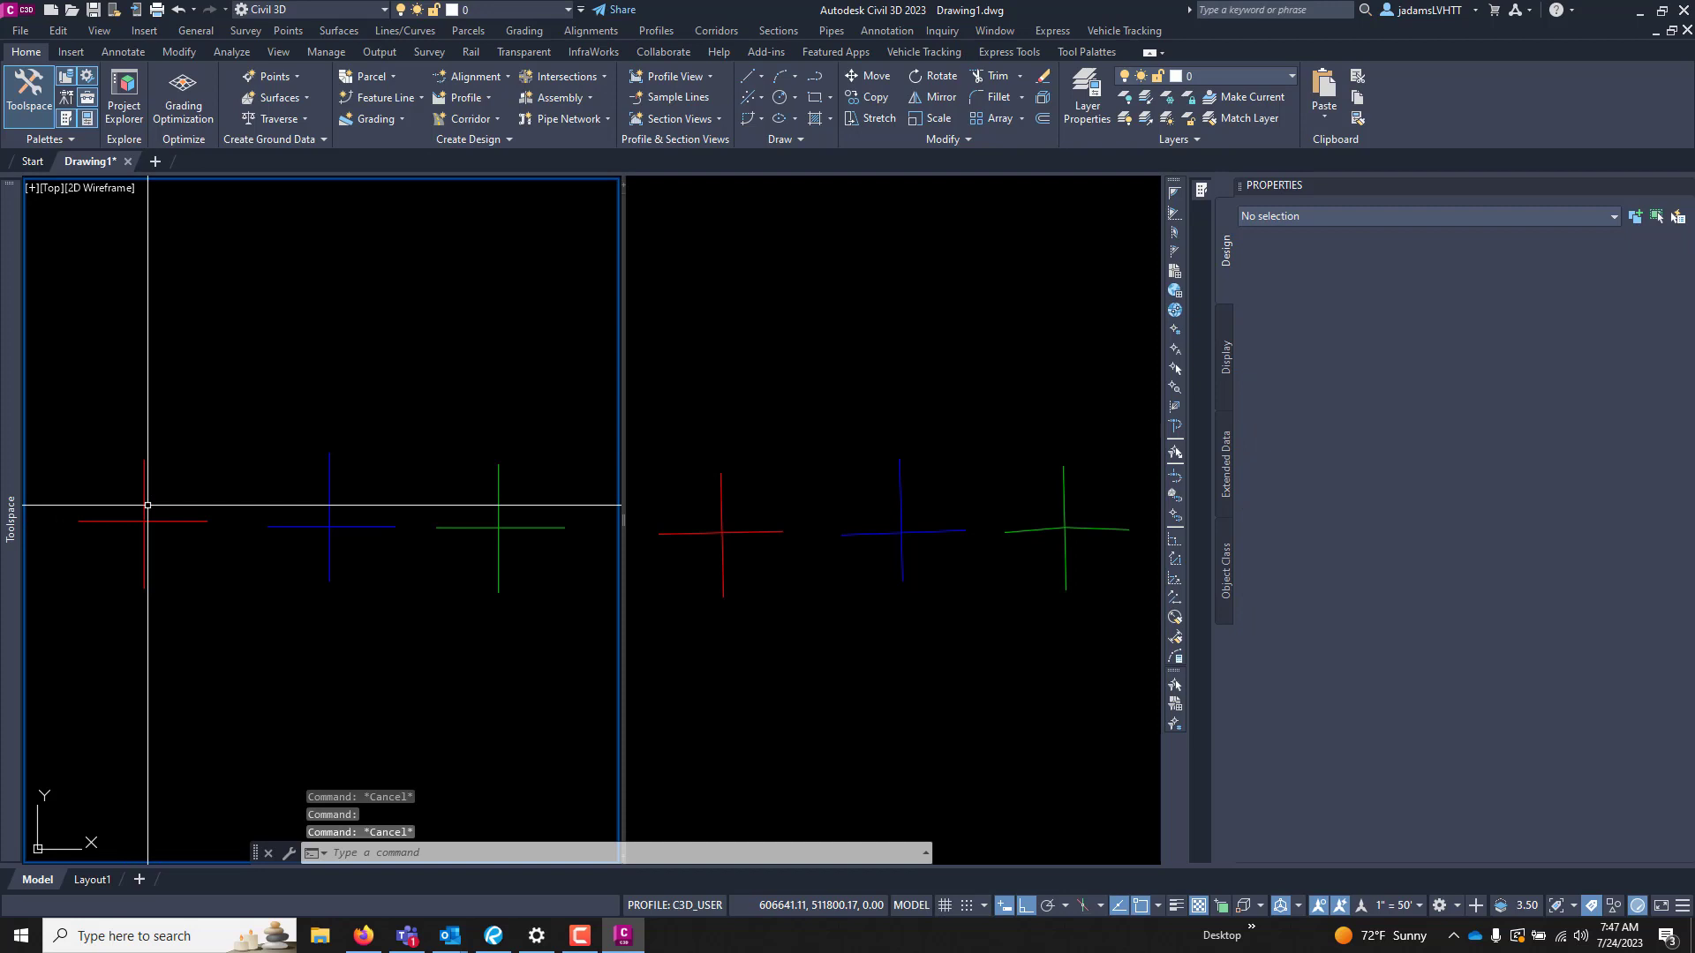
{"action": "left_click", "coordinate": [348, 527]}
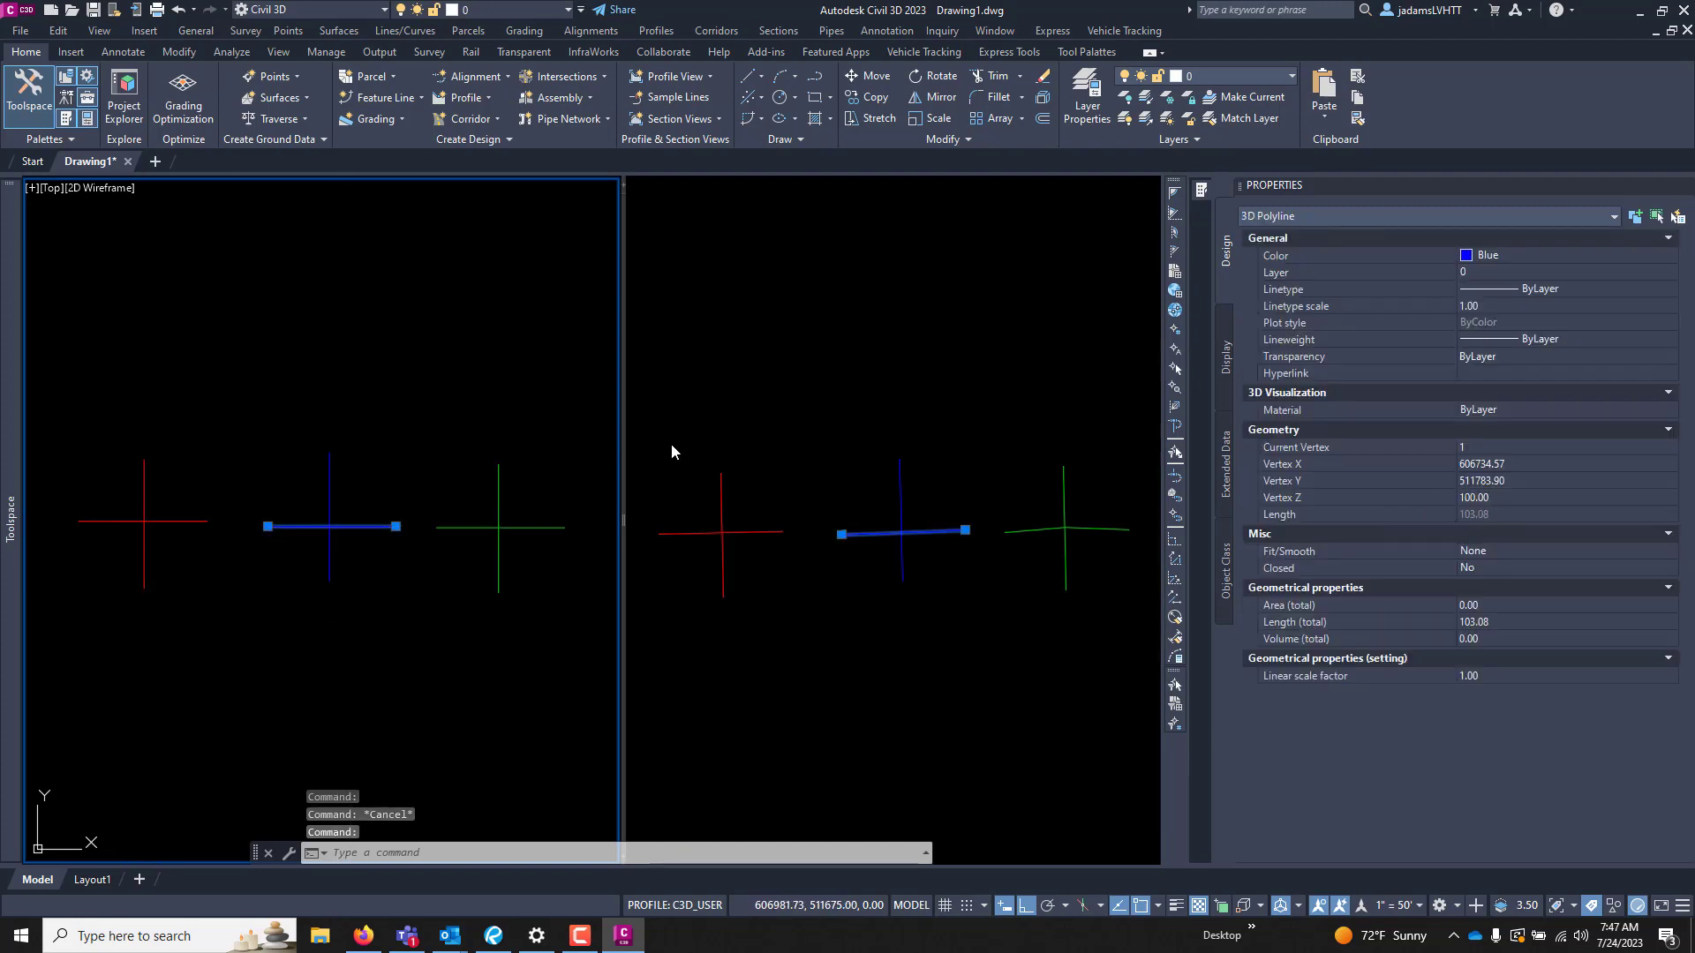
{"action": "key", "text": "Escape"}
- Select and deselect the green feature line several times to inspect it
{"action": "left_click", "coordinate": [370, 377]}
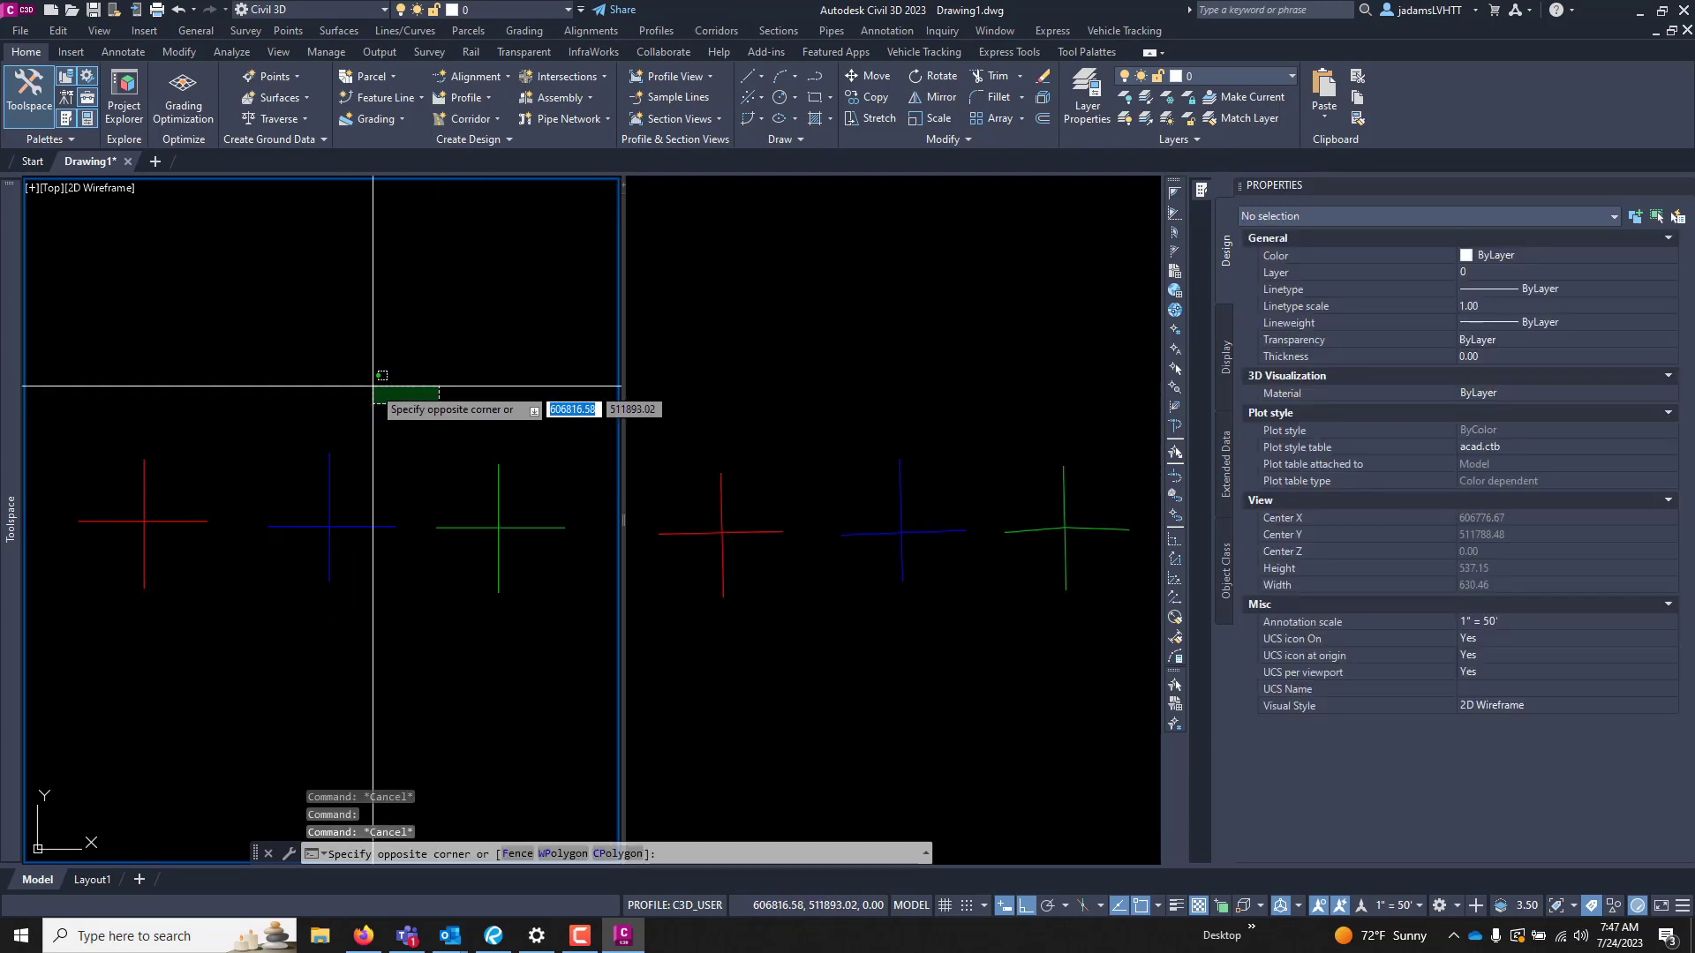
{"action": "left_click", "coordinate": [472, 529]}
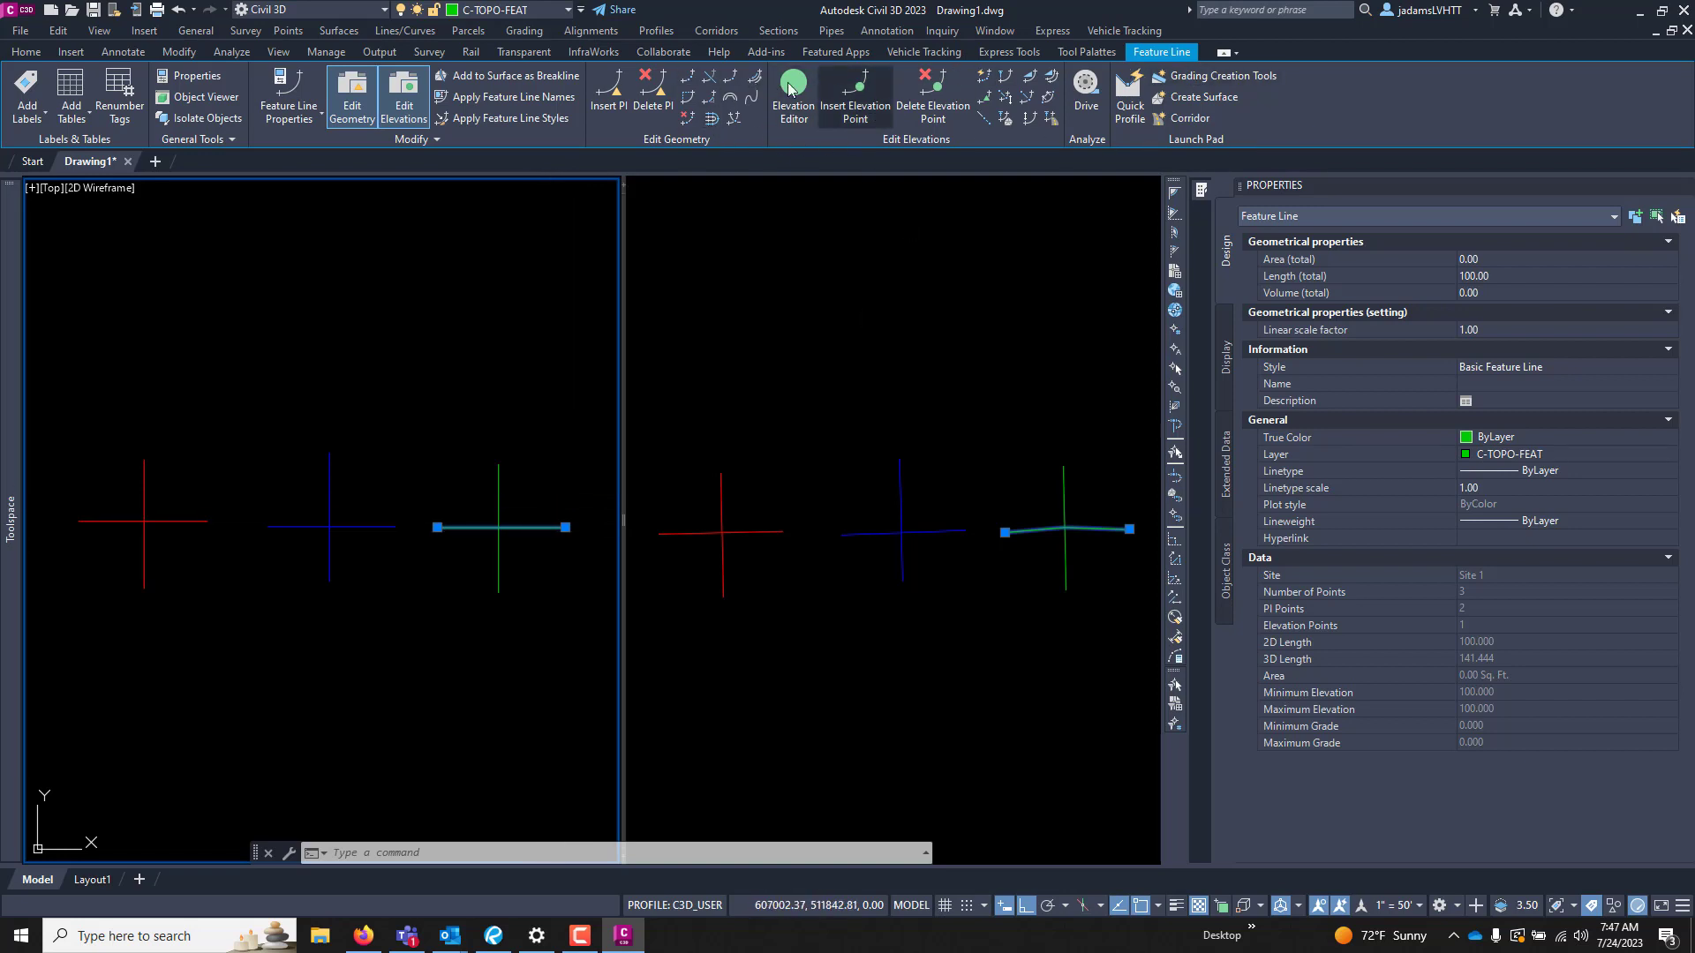
{"action": "key", "text": "Escape"}
{"action": "key", "text": "Escape"}
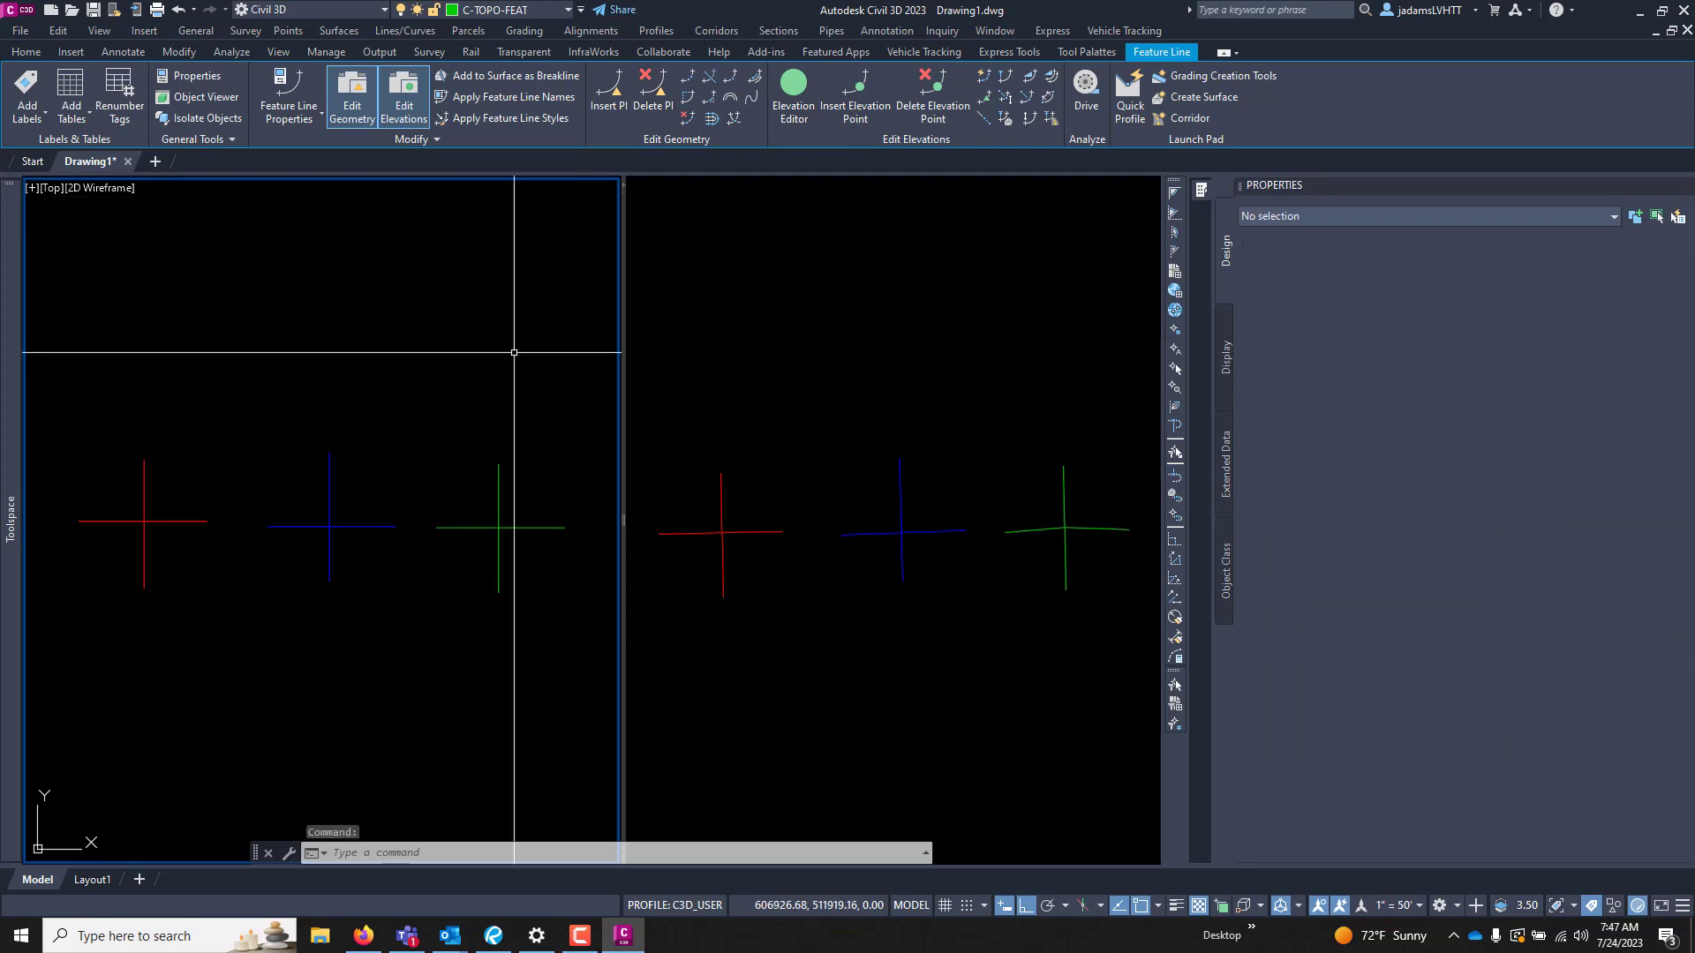
{"action": "left_click", "coordinate": [415, 351]}
{"action": "left_click", "coordinate": [439, 405]}
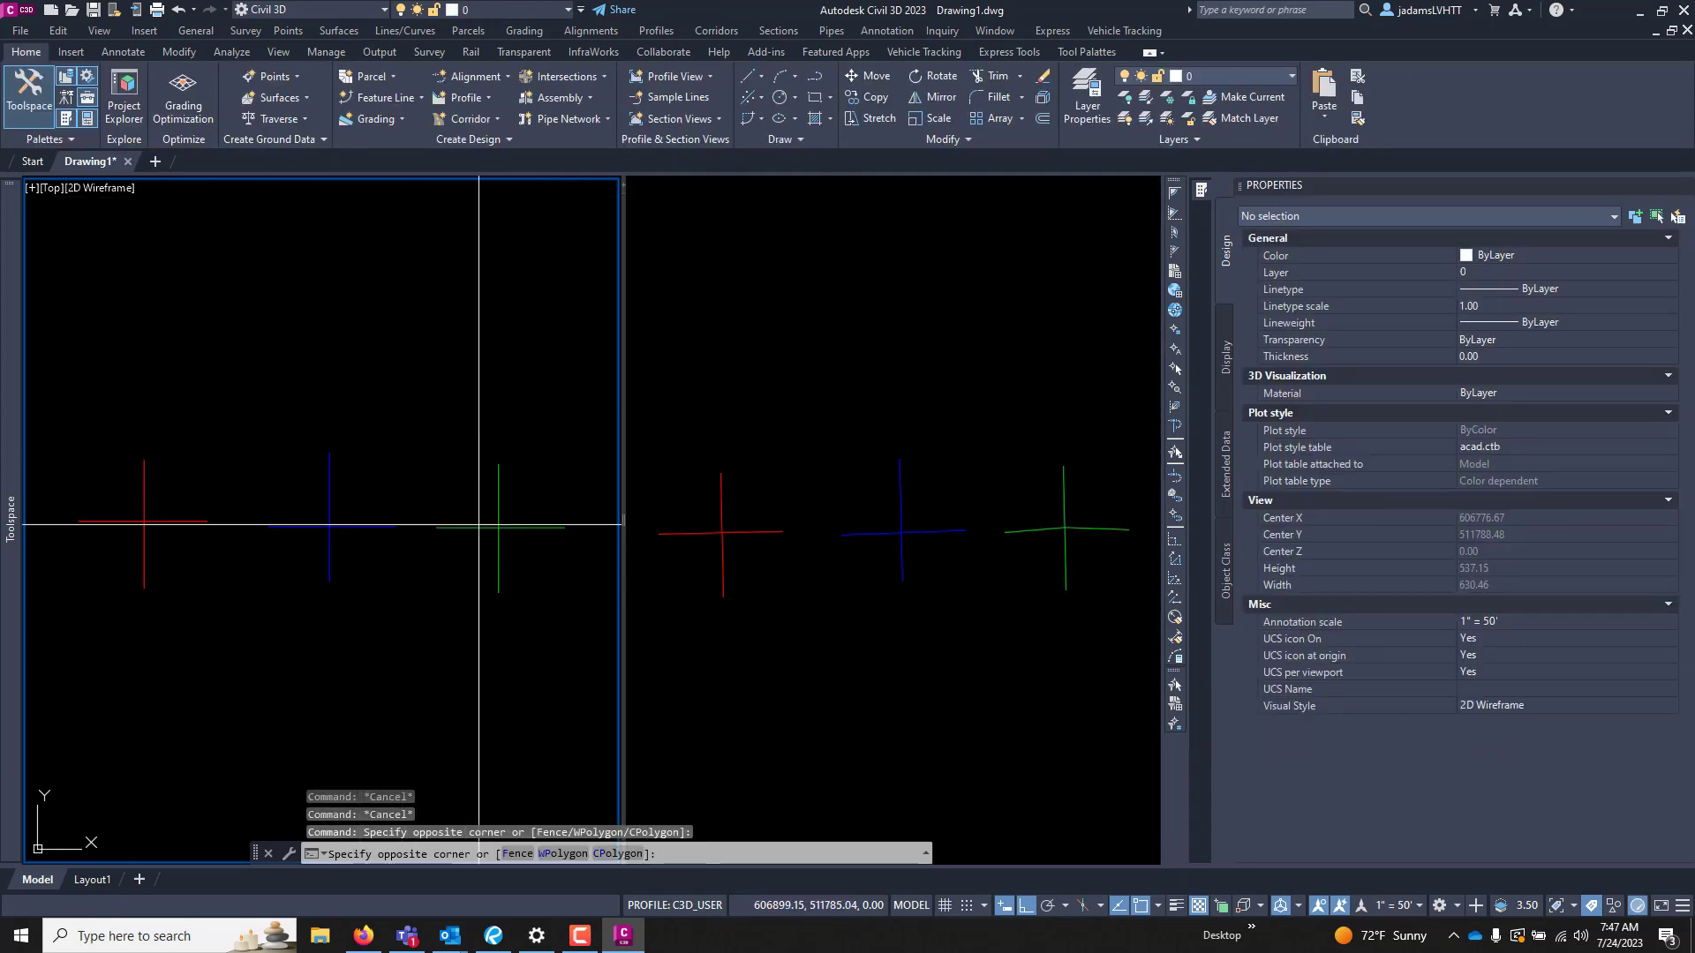
{"action": "left_click", "coordinate": [480, 520]}
{"action": "left_click", "coordinate": [463, 521]}
{"action": "left_click", "coordinate": [465, 523]}
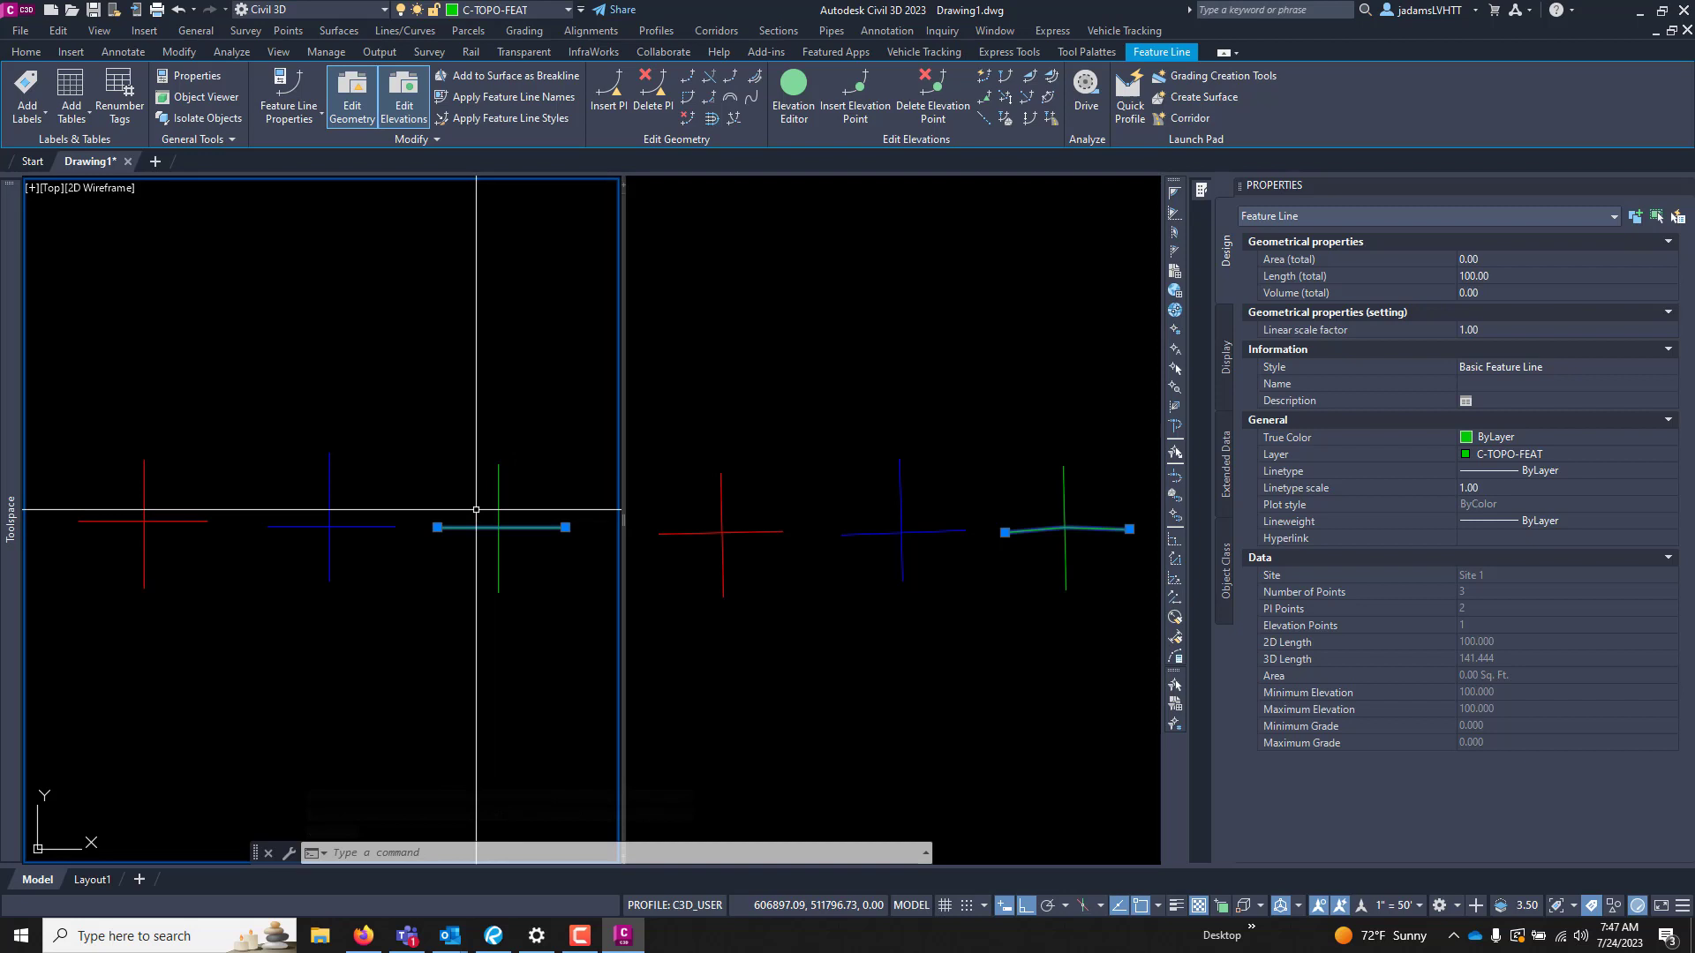
{"action": "key", "text": "Escape"}
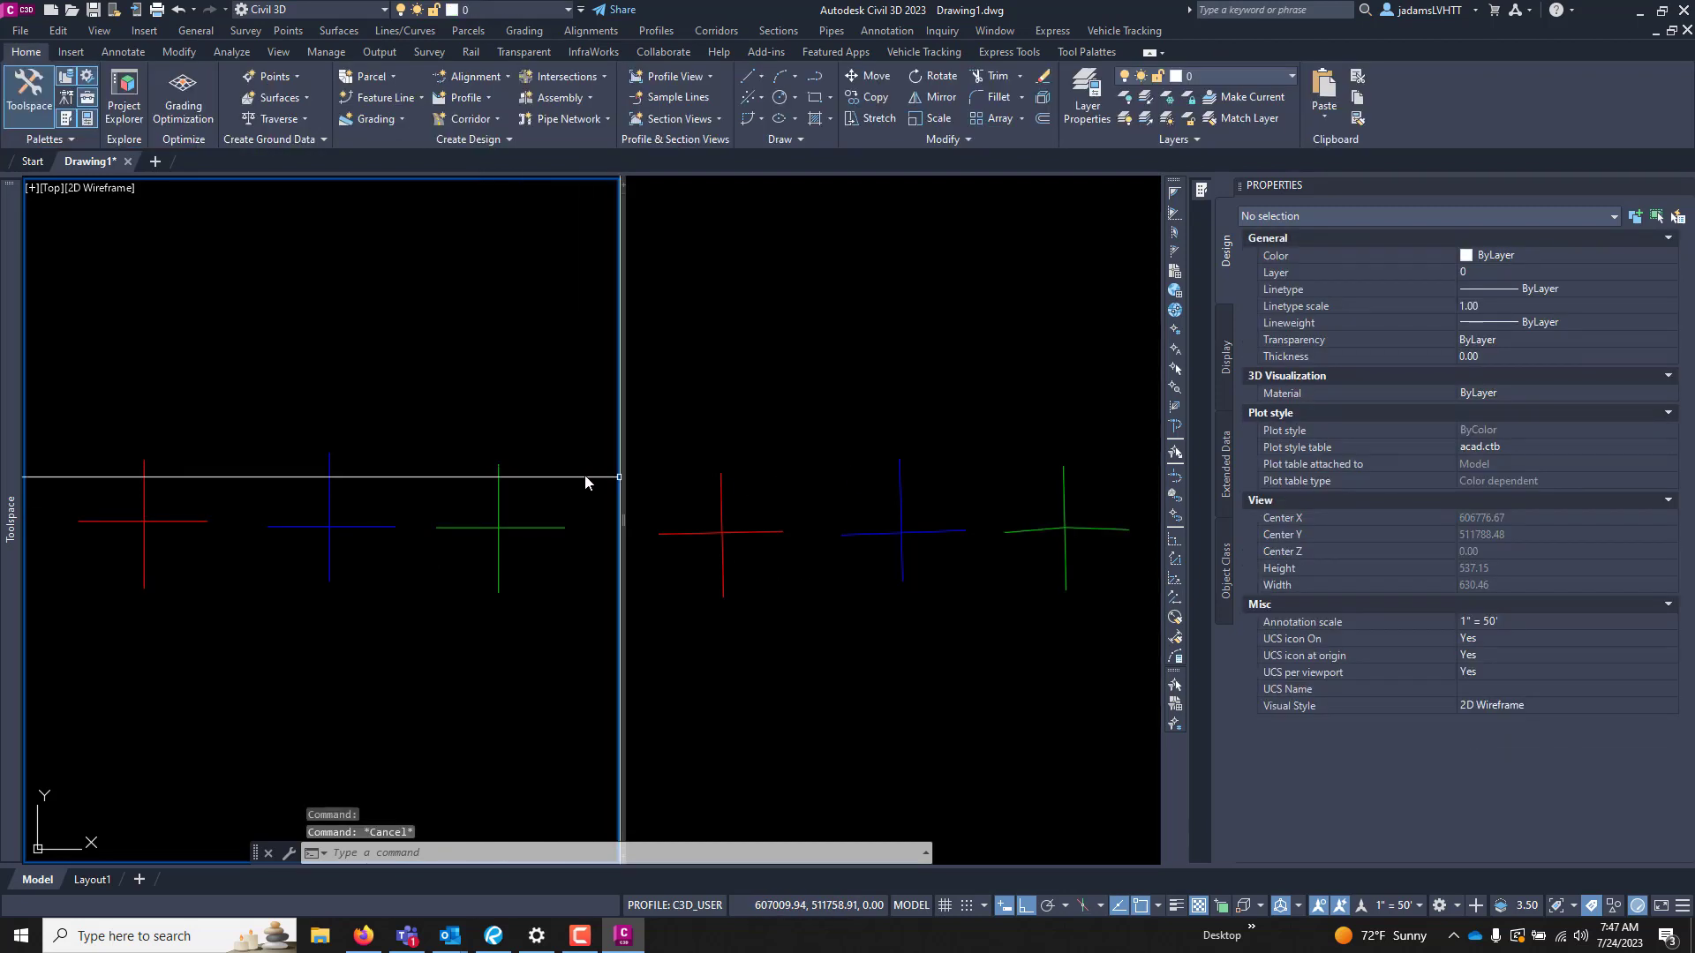
{"action": "left_click", "coordinate": [556, 469]}
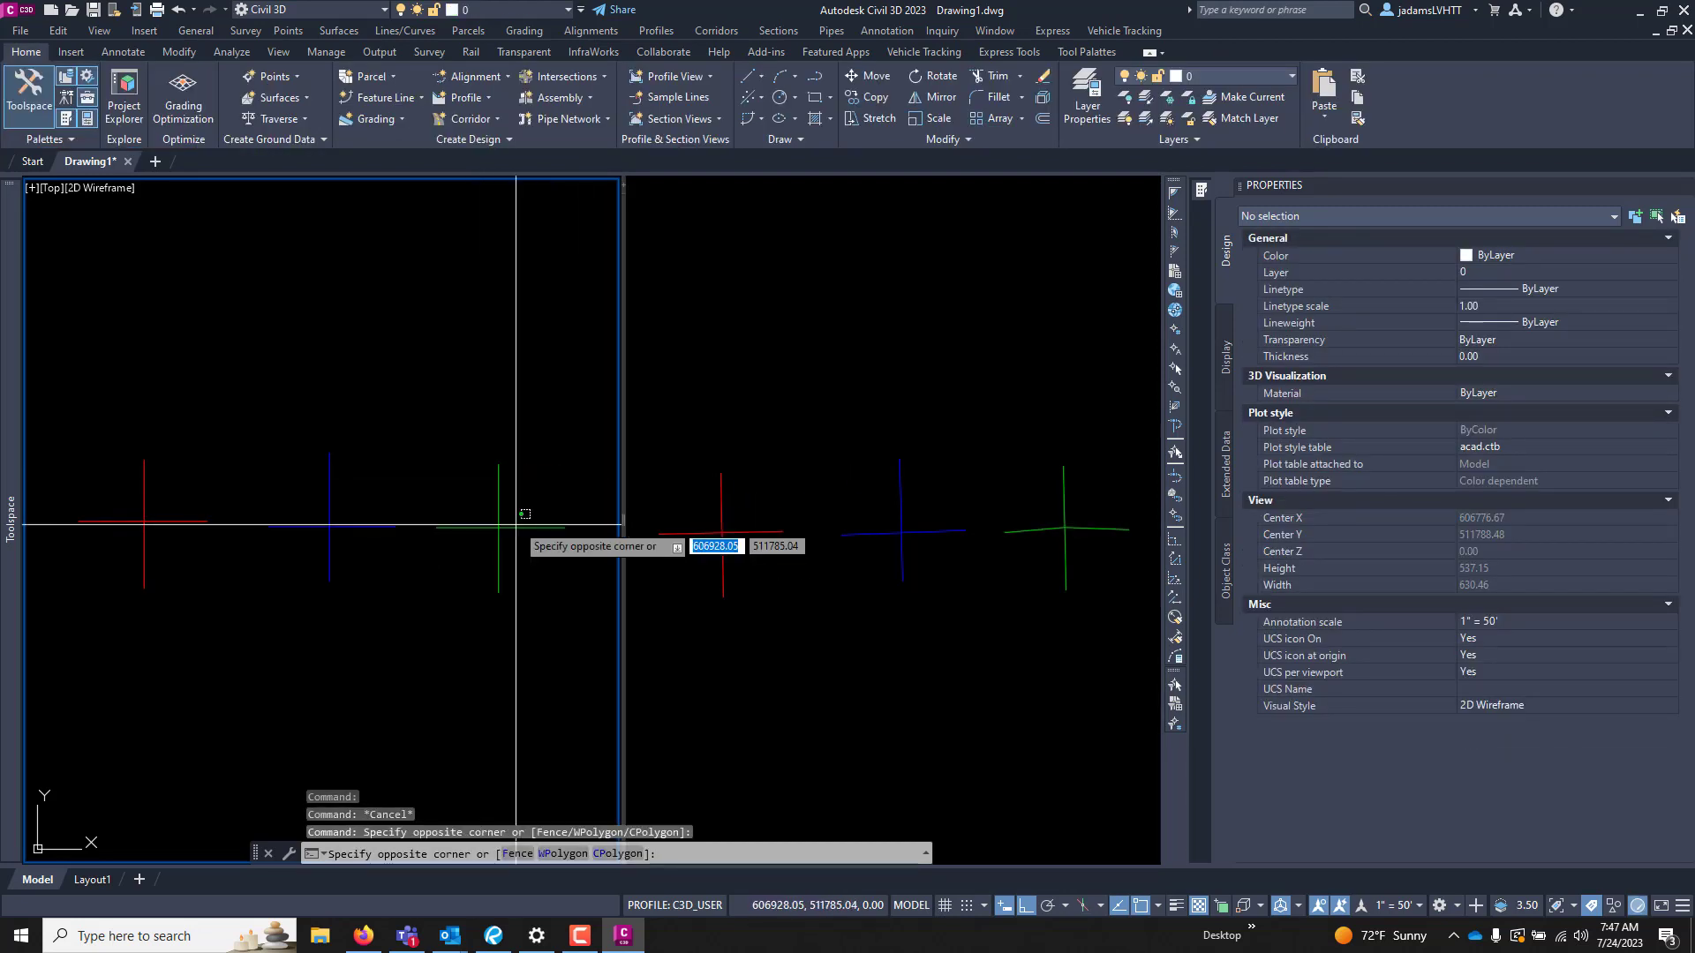
{"action": "left_click", "coordinate": [518, 521]}
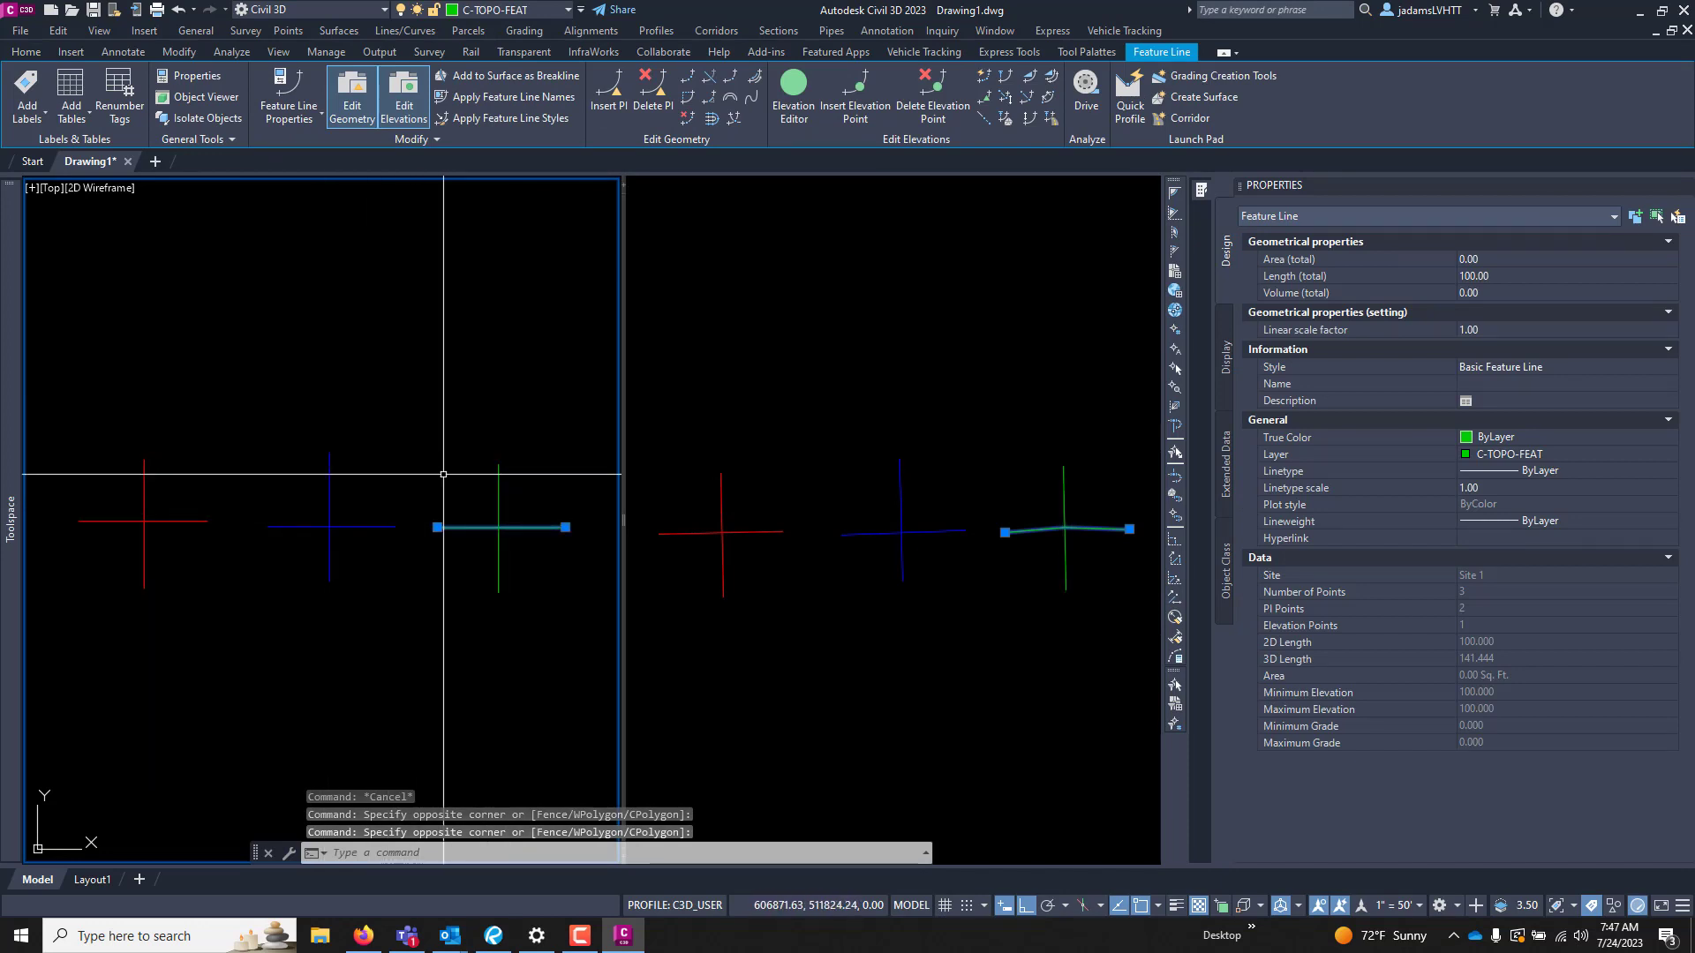
{"action": "key", "text": "Escape"}
- Orbit the right viewport to view the line heights in 3D, then make the top viewport current
{"action": "left_click", "coordinate": [896, 640]}
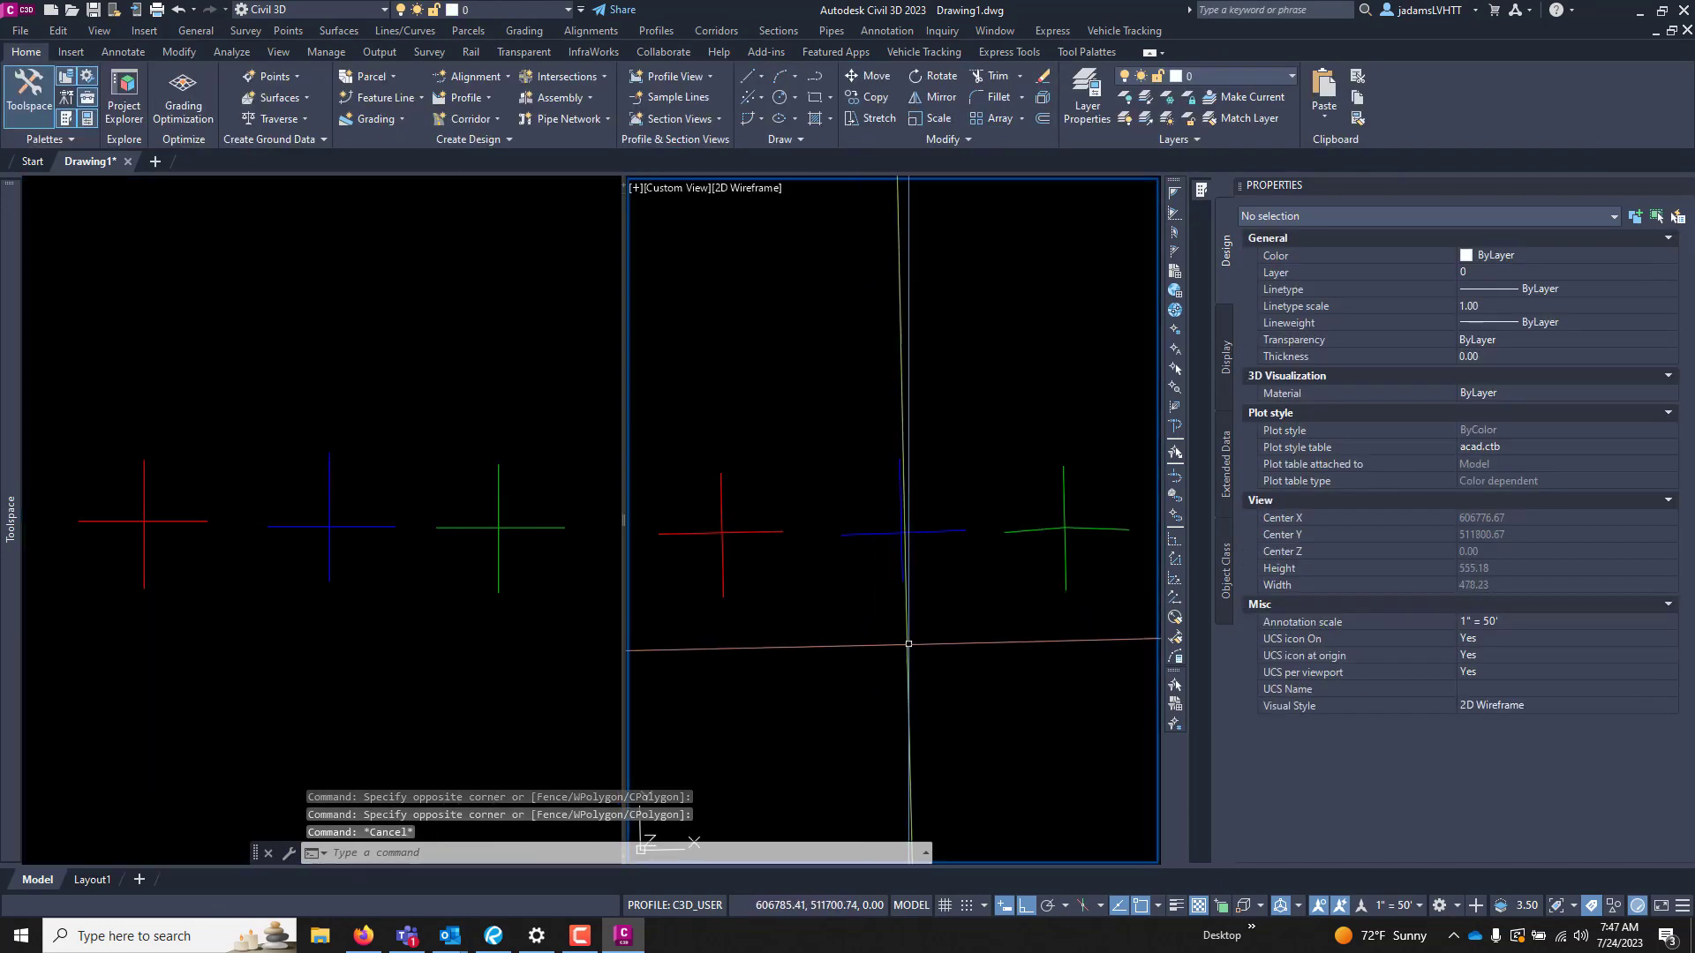
{"action": "left_click", "coordinate": [902, 650]}
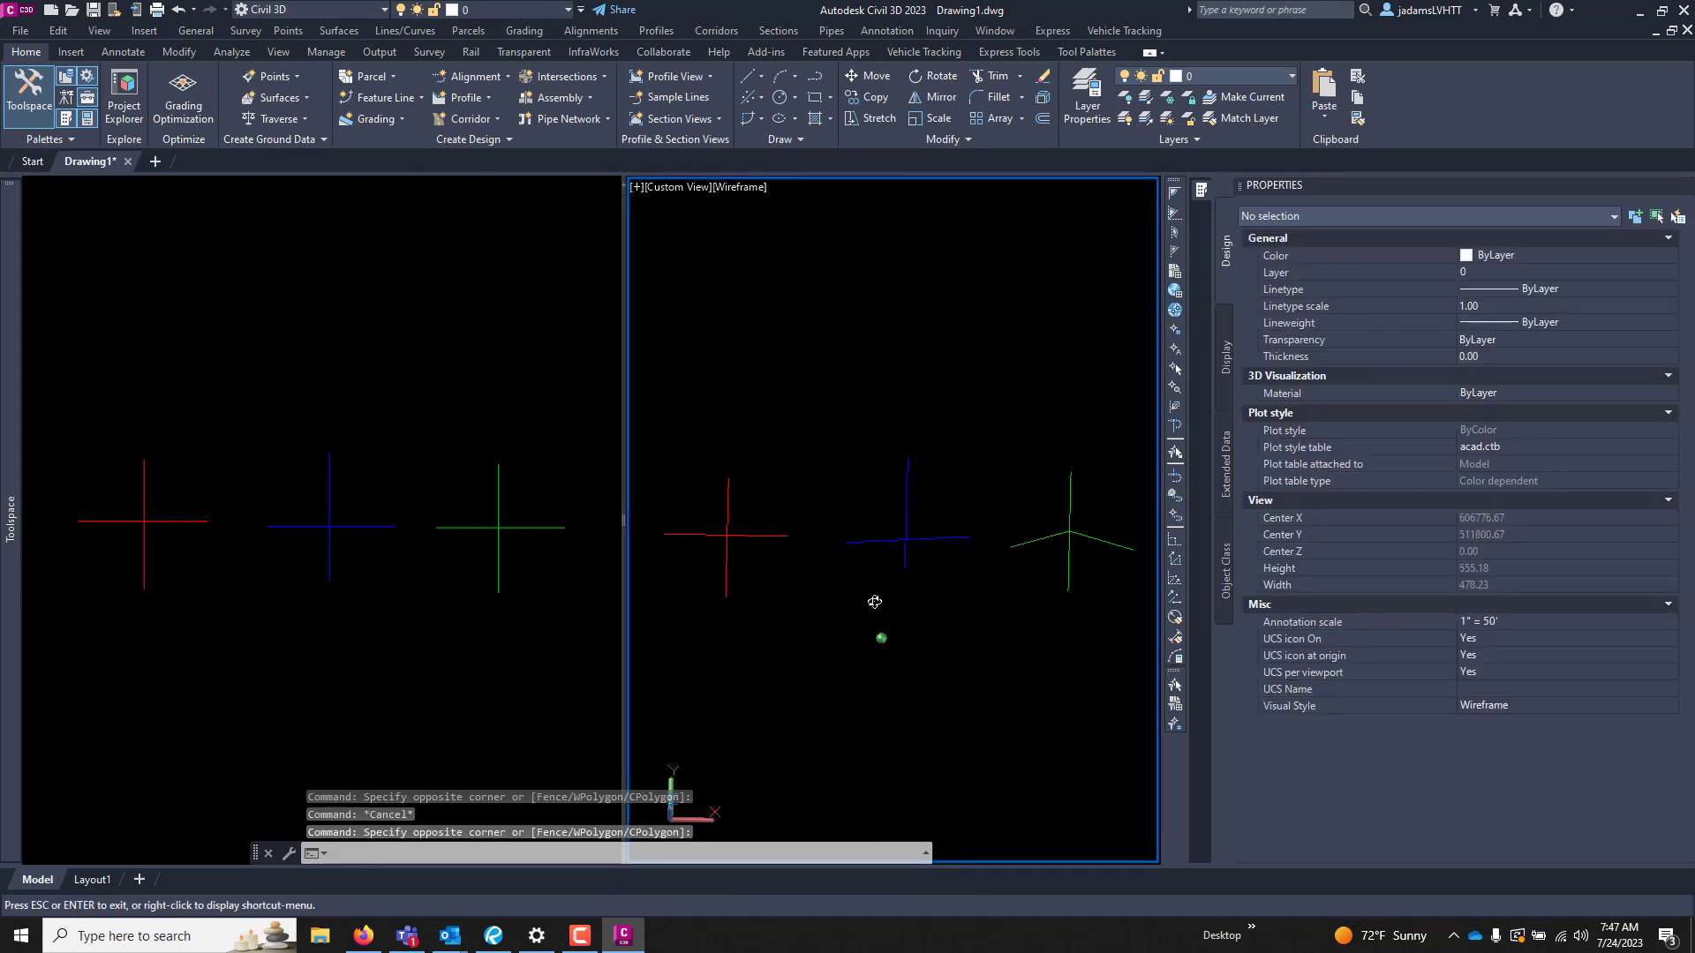
{"action": "middle_click_drag", "start_coordinate": [870, 597], "coordinate": [889, 518], "text": "shift"}
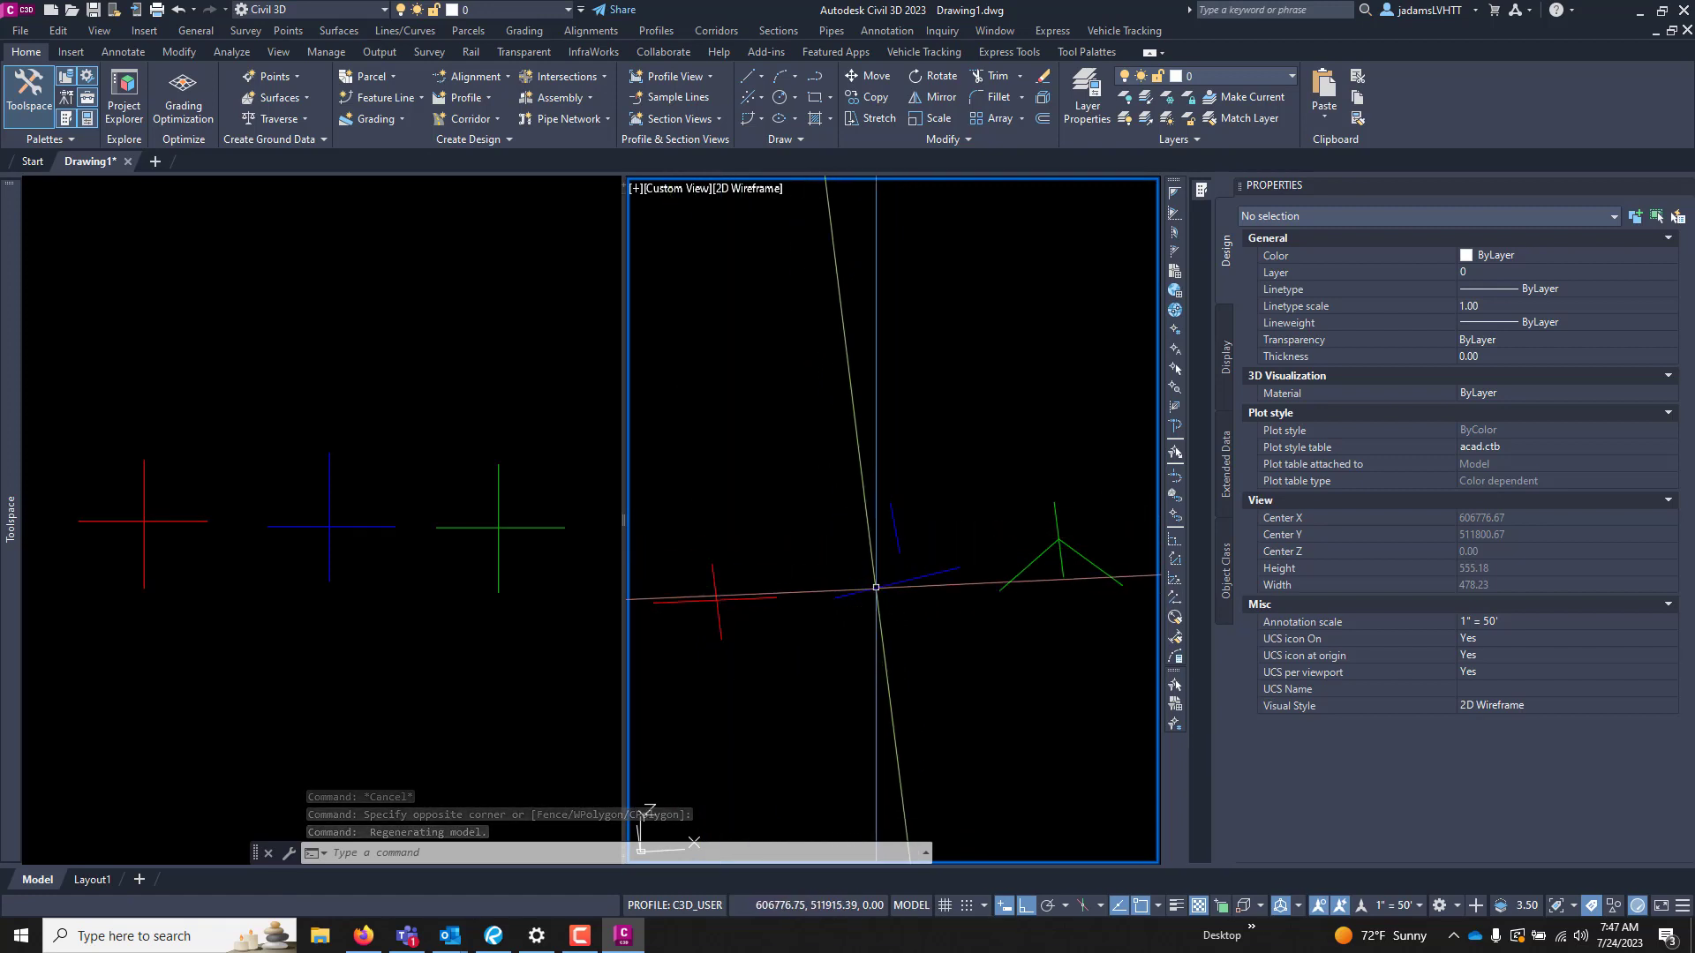
{"action": "middle_click_drag", "start_coordinate": [862, 567], "coordinate": [869, 663], "text": "shift"}
{"action": "middle_click_drag", "start_coordinate": [864, 590], "coordinate": [907, 572], "text": "shift"}
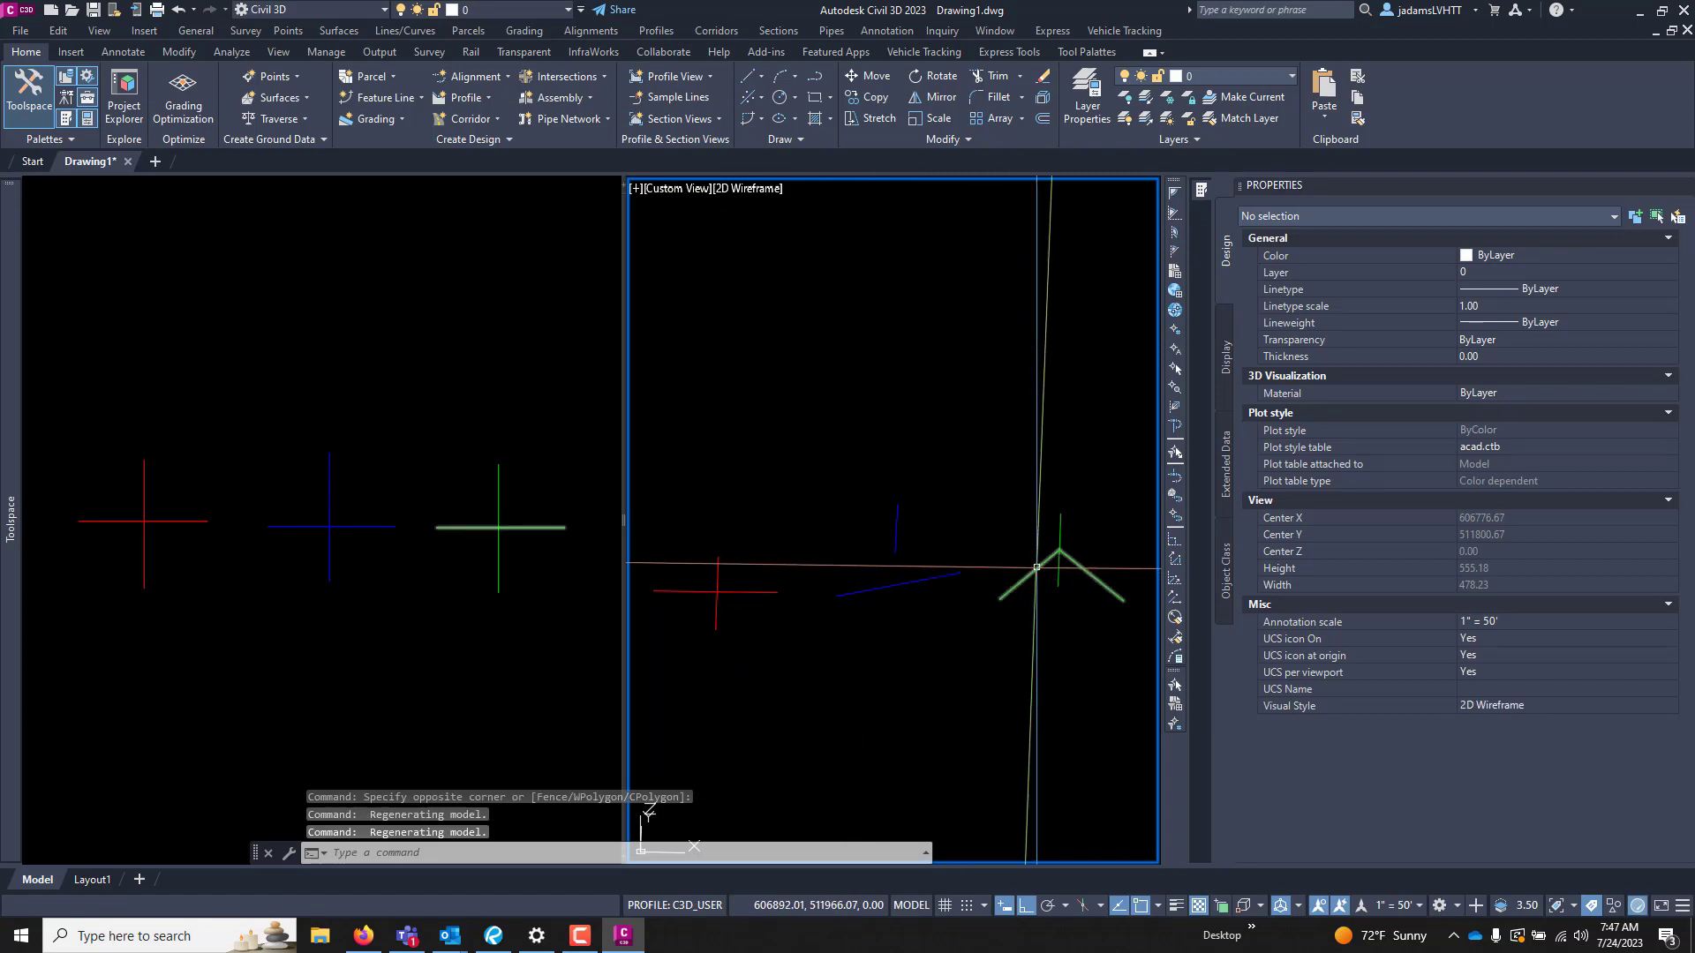
{"action": "left_click", "coordinate": [1013, 587]}
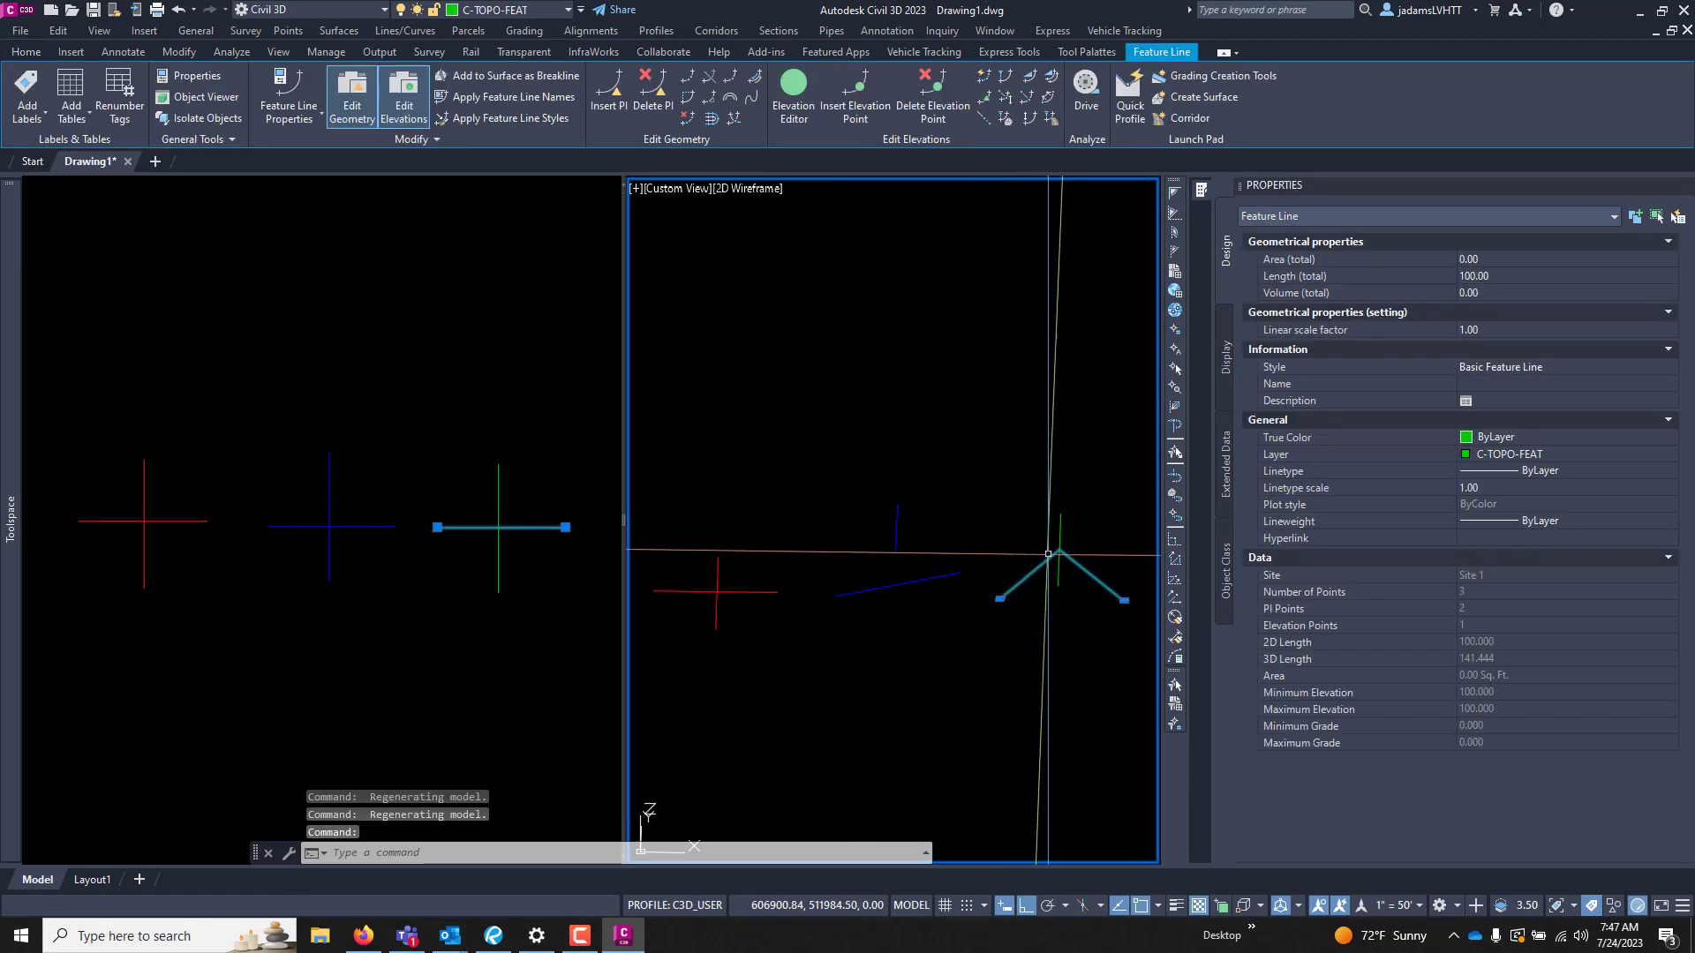
{"action": "middle_click_drag", "start_coordinate": [1002, 637], "coordinate": [1039, 624], "text": "shift"}
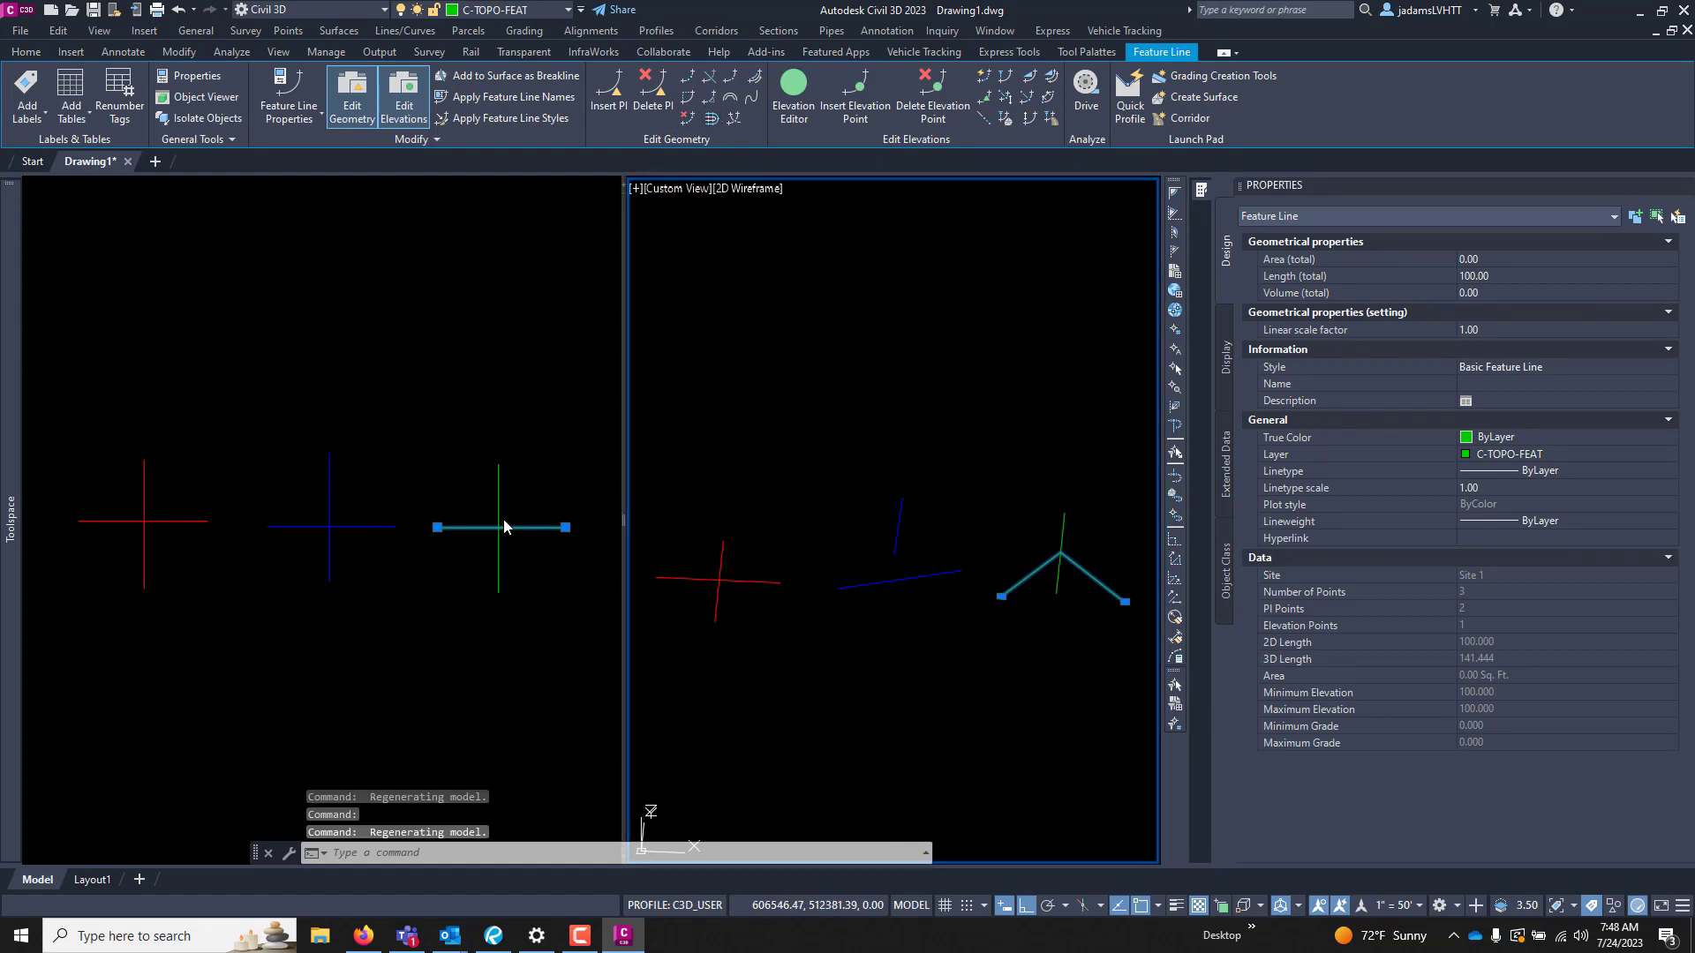
{"action": "left_click", "coordinate": [552, 492]}
- Show the cyan feature line in the Elevation Editor, pick station 0+48.23, and move the Panorama aside
{"action": "left_click", "coordinate": [553, 388]}
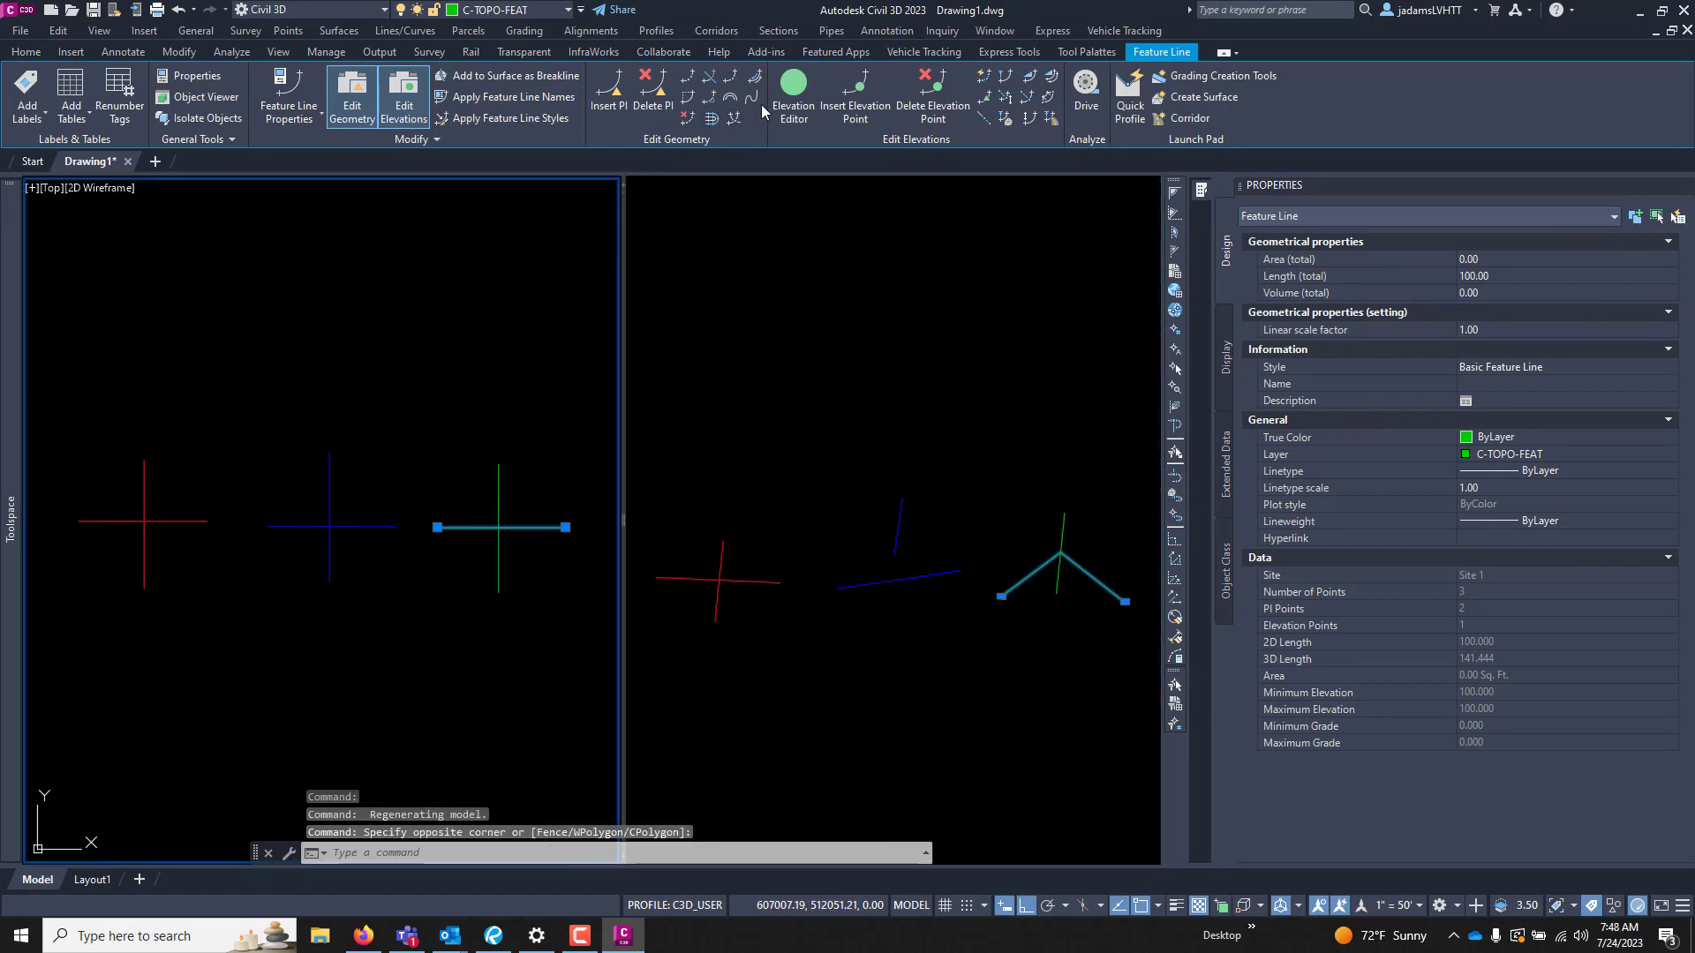
{"action": "left_click", "coordinate": [793, 88]}
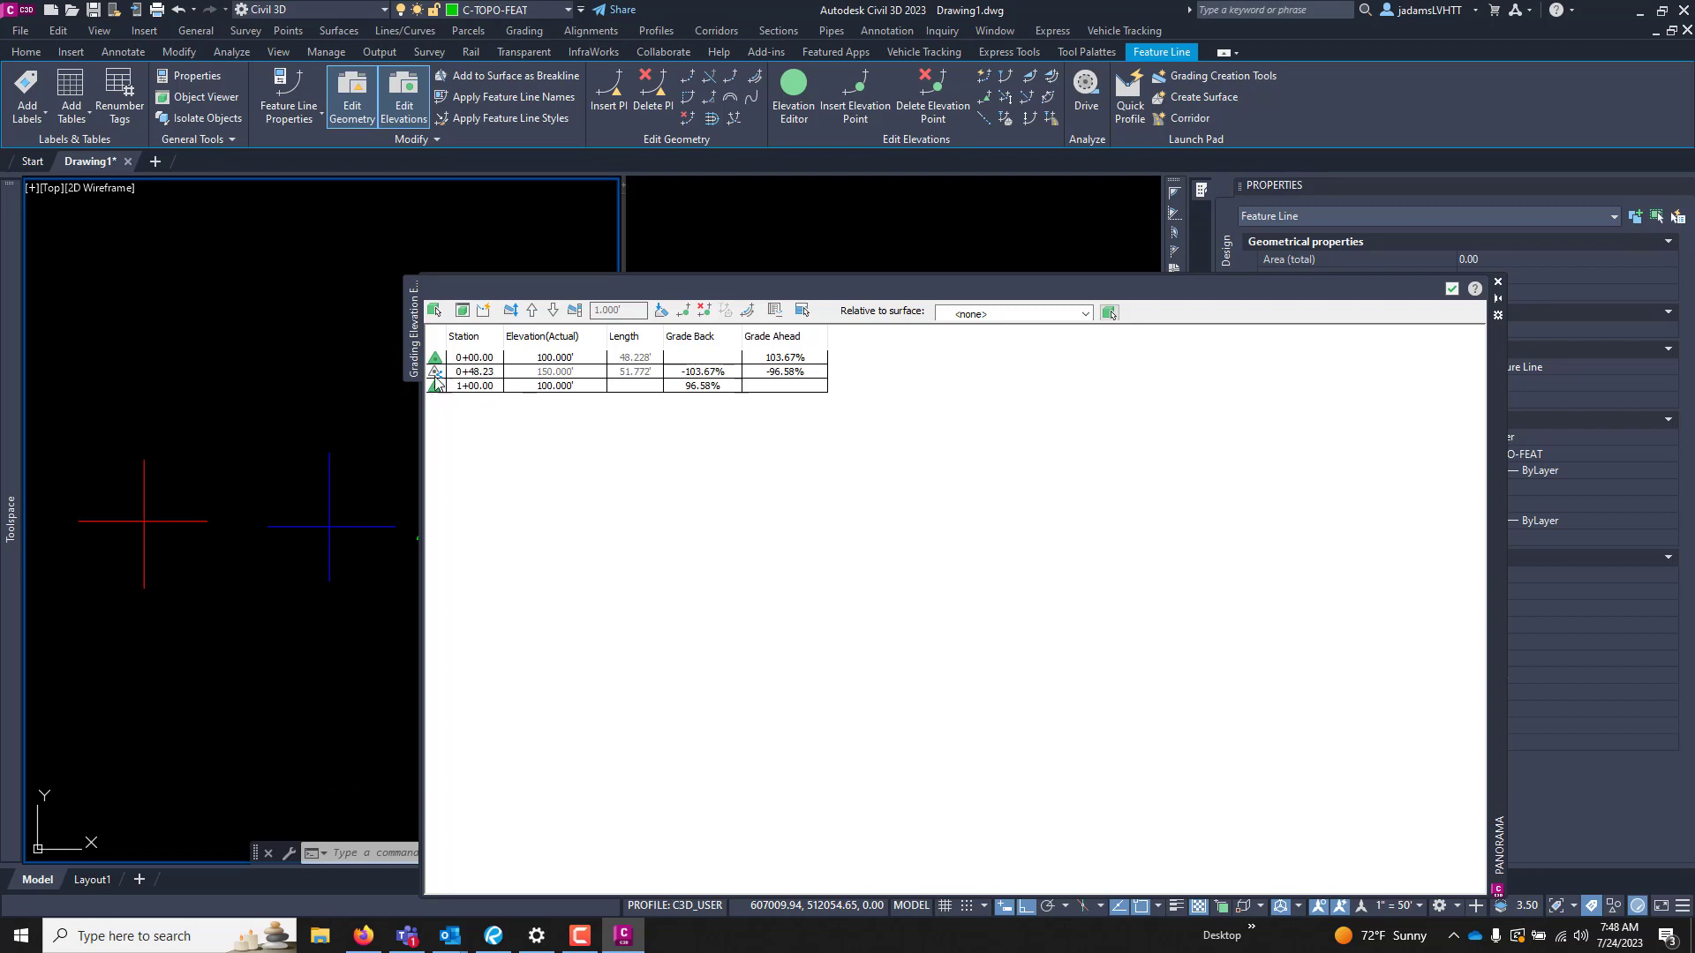
{"action": "left_click", "coordinate": [496, 373]}
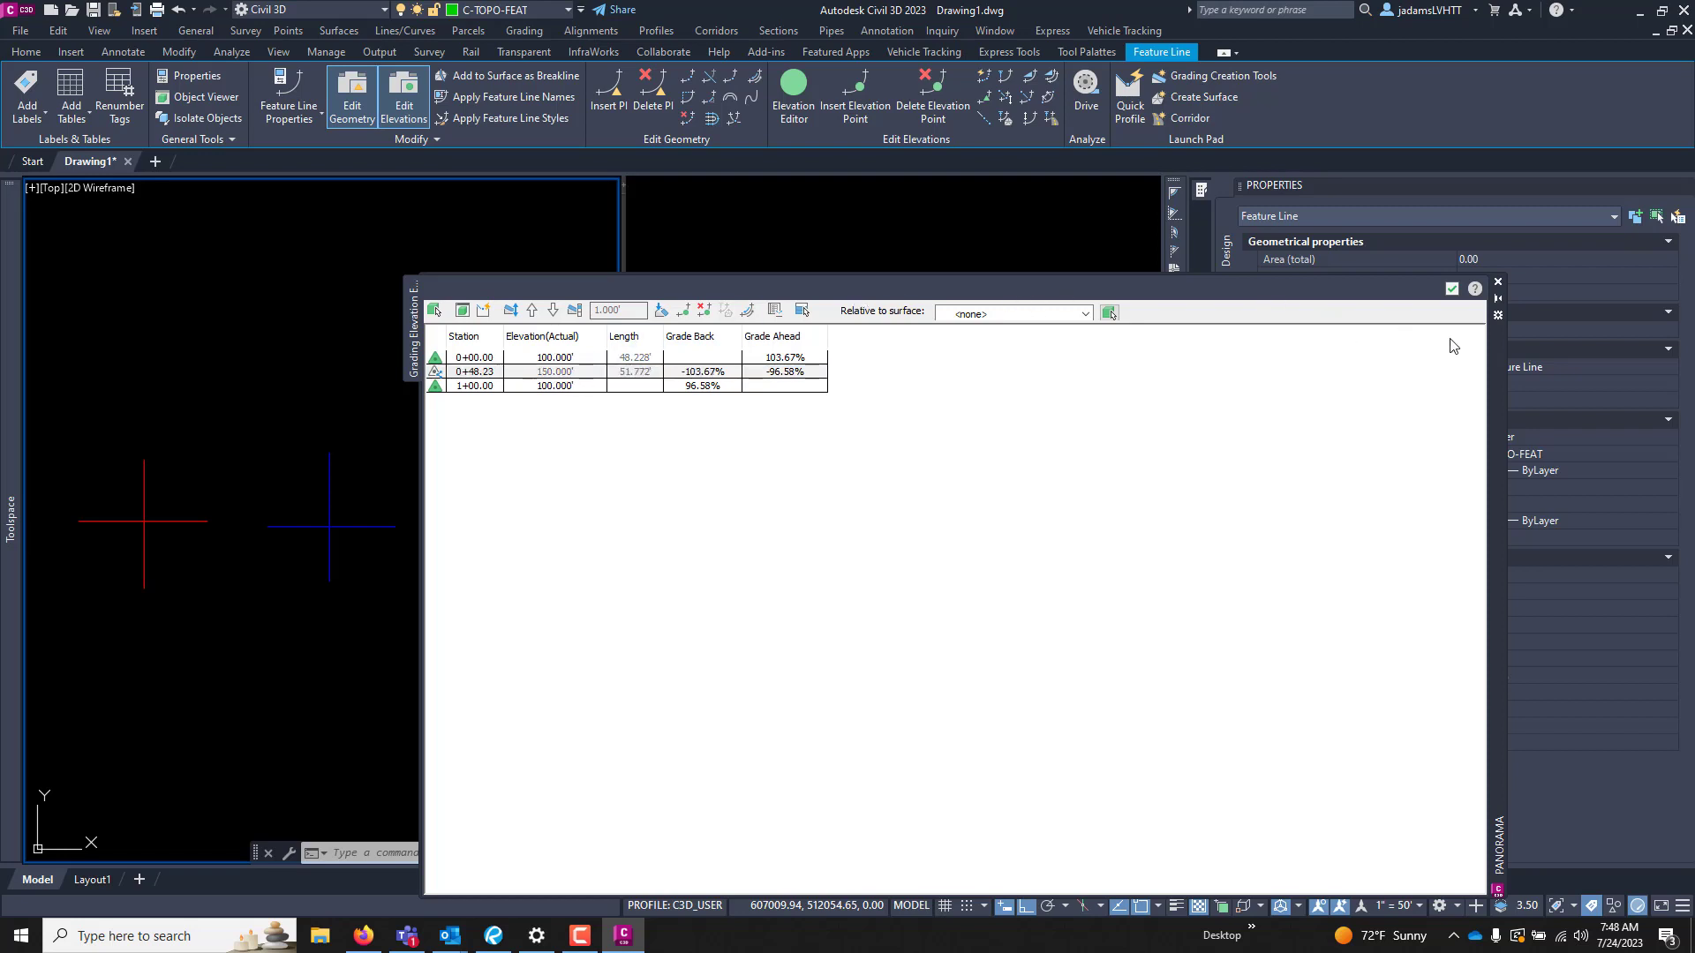
{"action": "left_click_drag", "start_coordinate": [1503, 386], "coordinate": [1377, 320]}
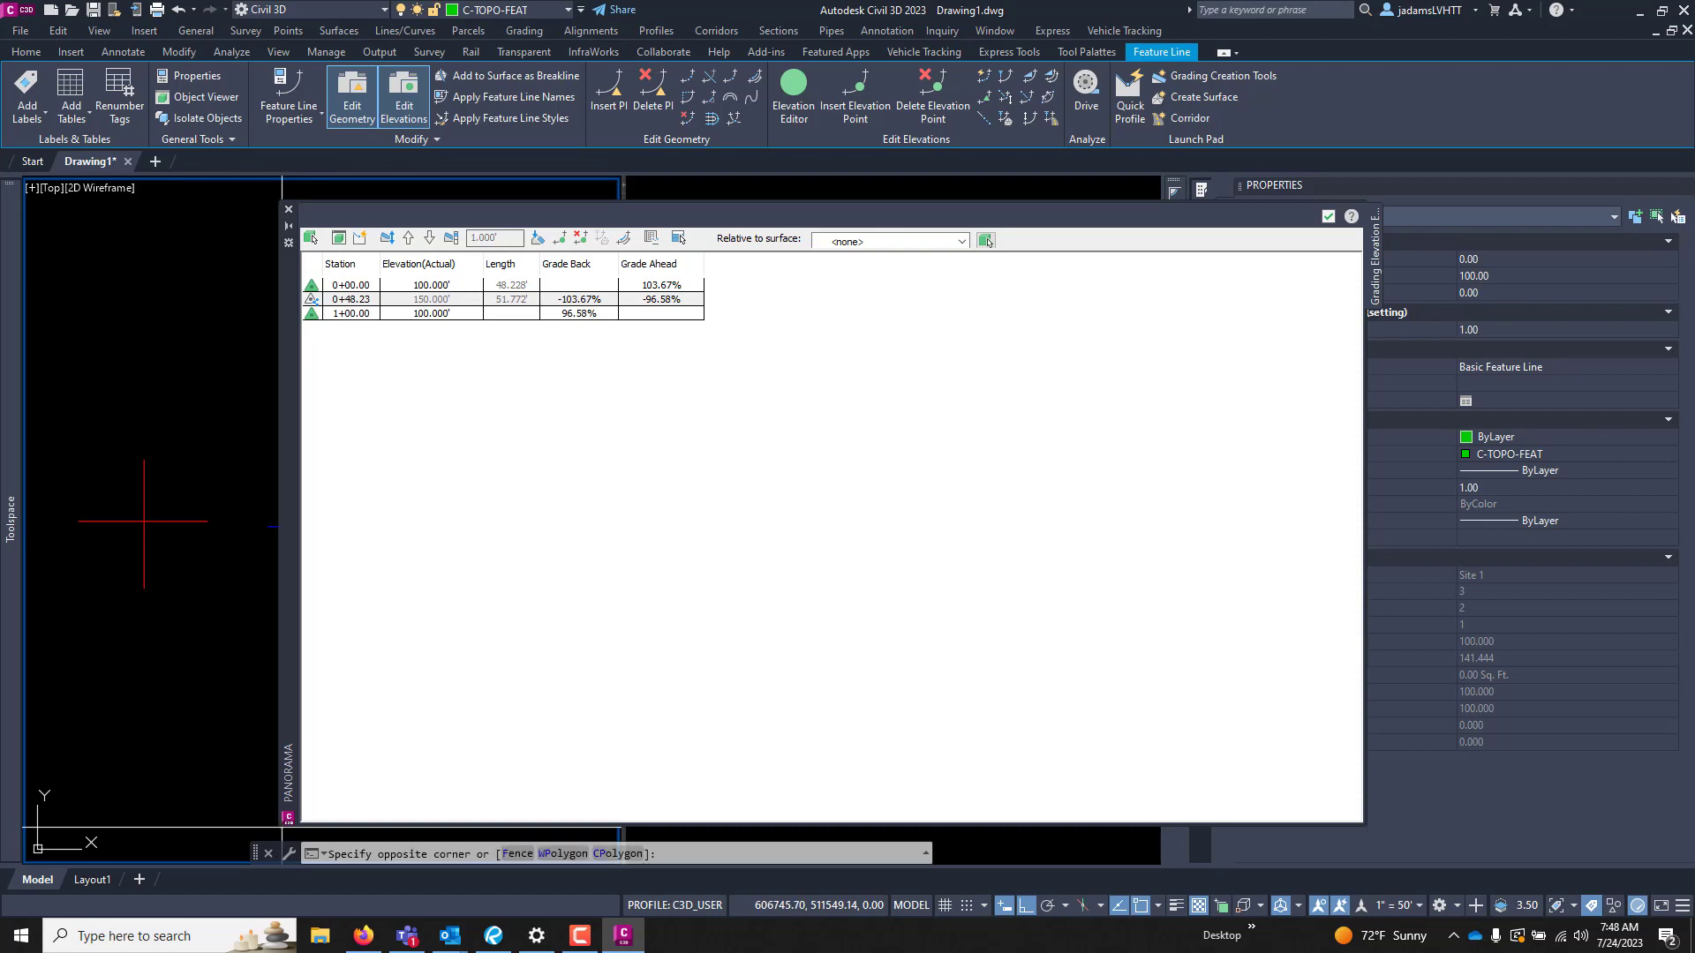
- Move the elevation table off the feature line and dock it below the drawing
{"action": "left_click", "coordinate": [282, 830]}
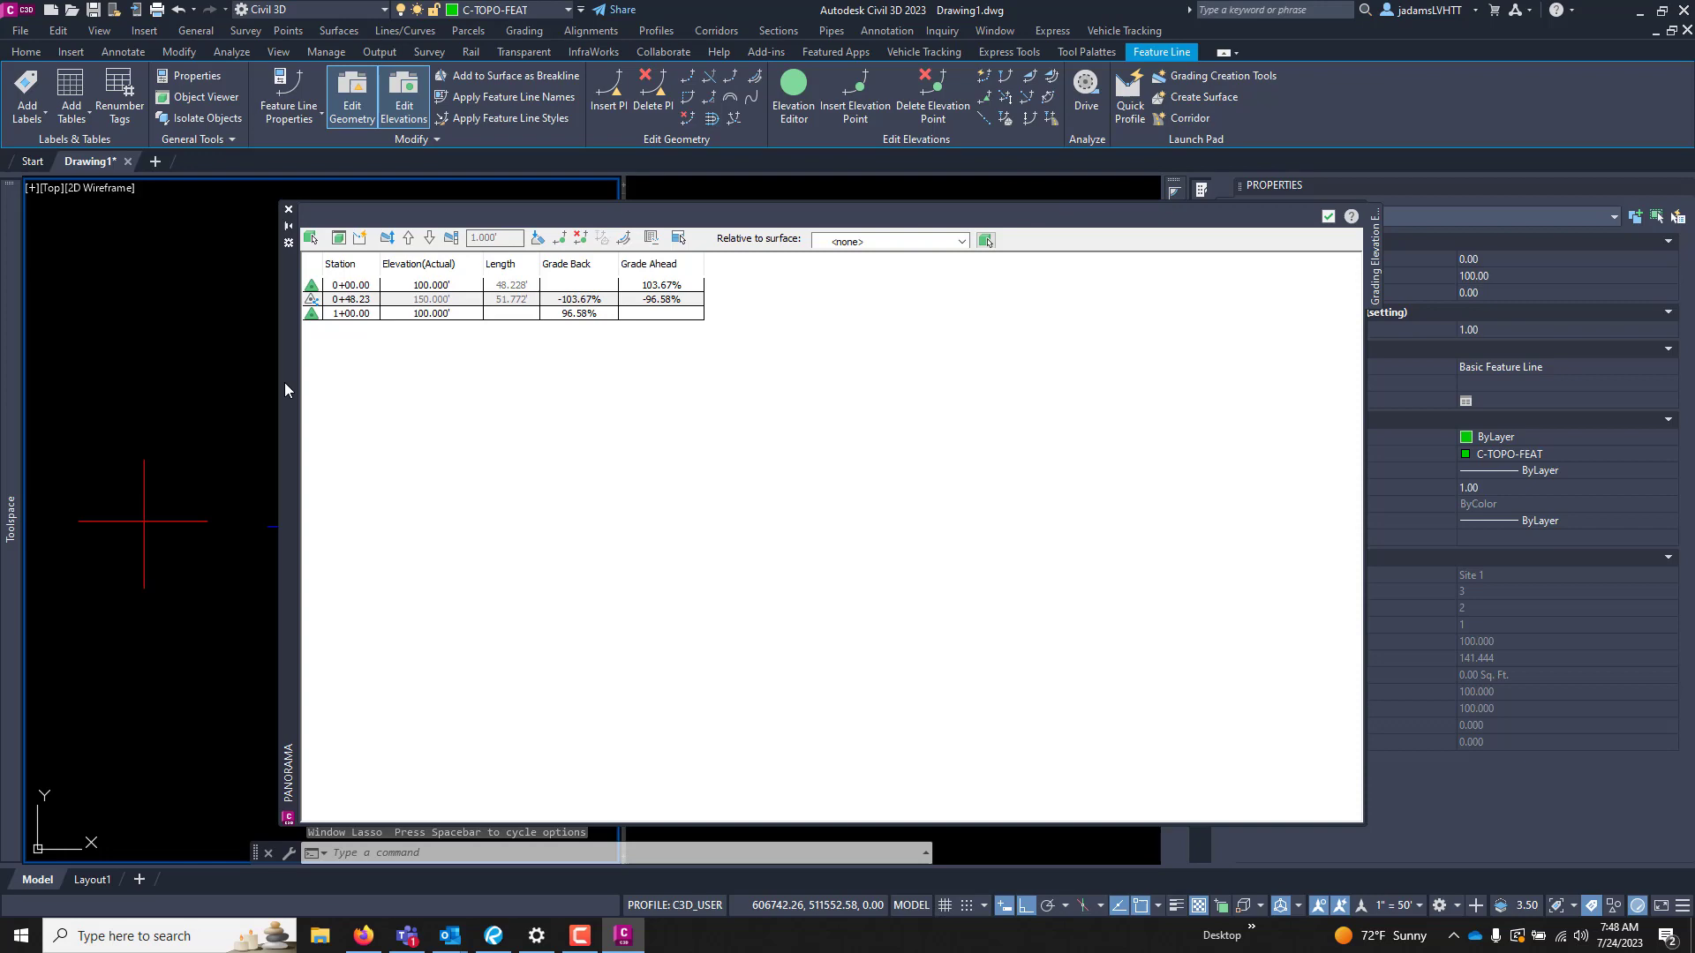
{"action": "left_click_drag", "start_coordinate": [291, 396], "coordinate": [602, 402]}
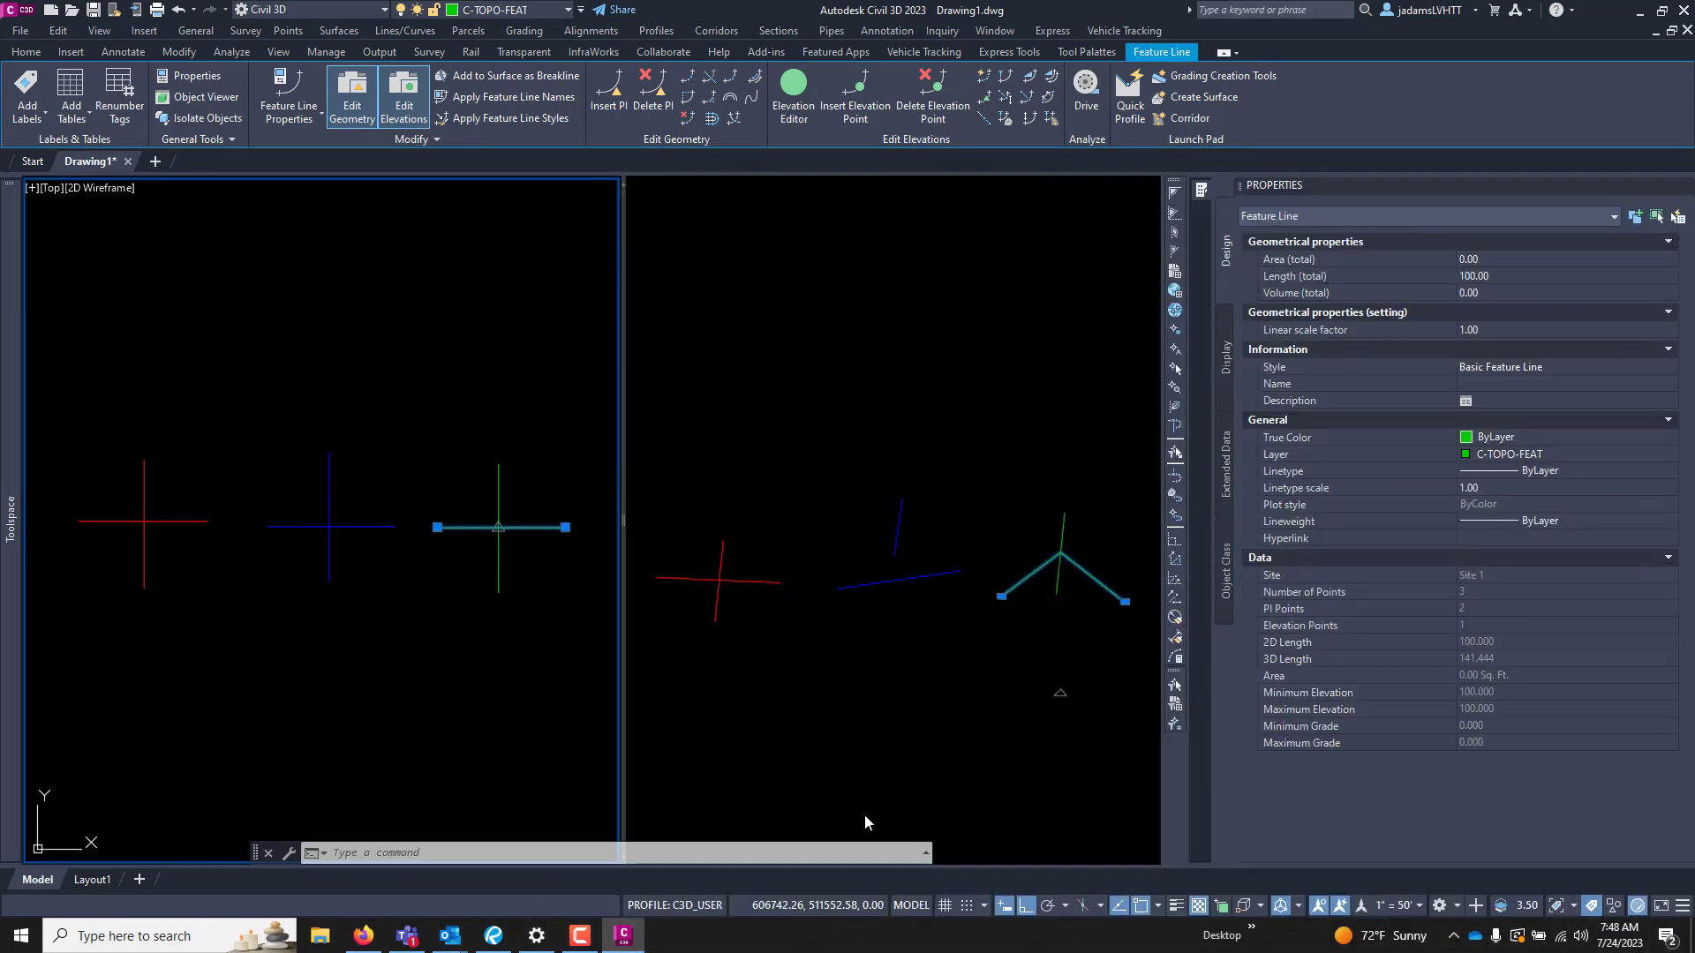
{"action": "mouse_move", "coordinate": [865, 822]}
{"action": "left_mouse_down"}
{"action": "mouse_move", "coordinate": [842, 908]}
{"action": "mouse_move", "coordinate": [860, 876]}
{"action": "left_mouse_up"}
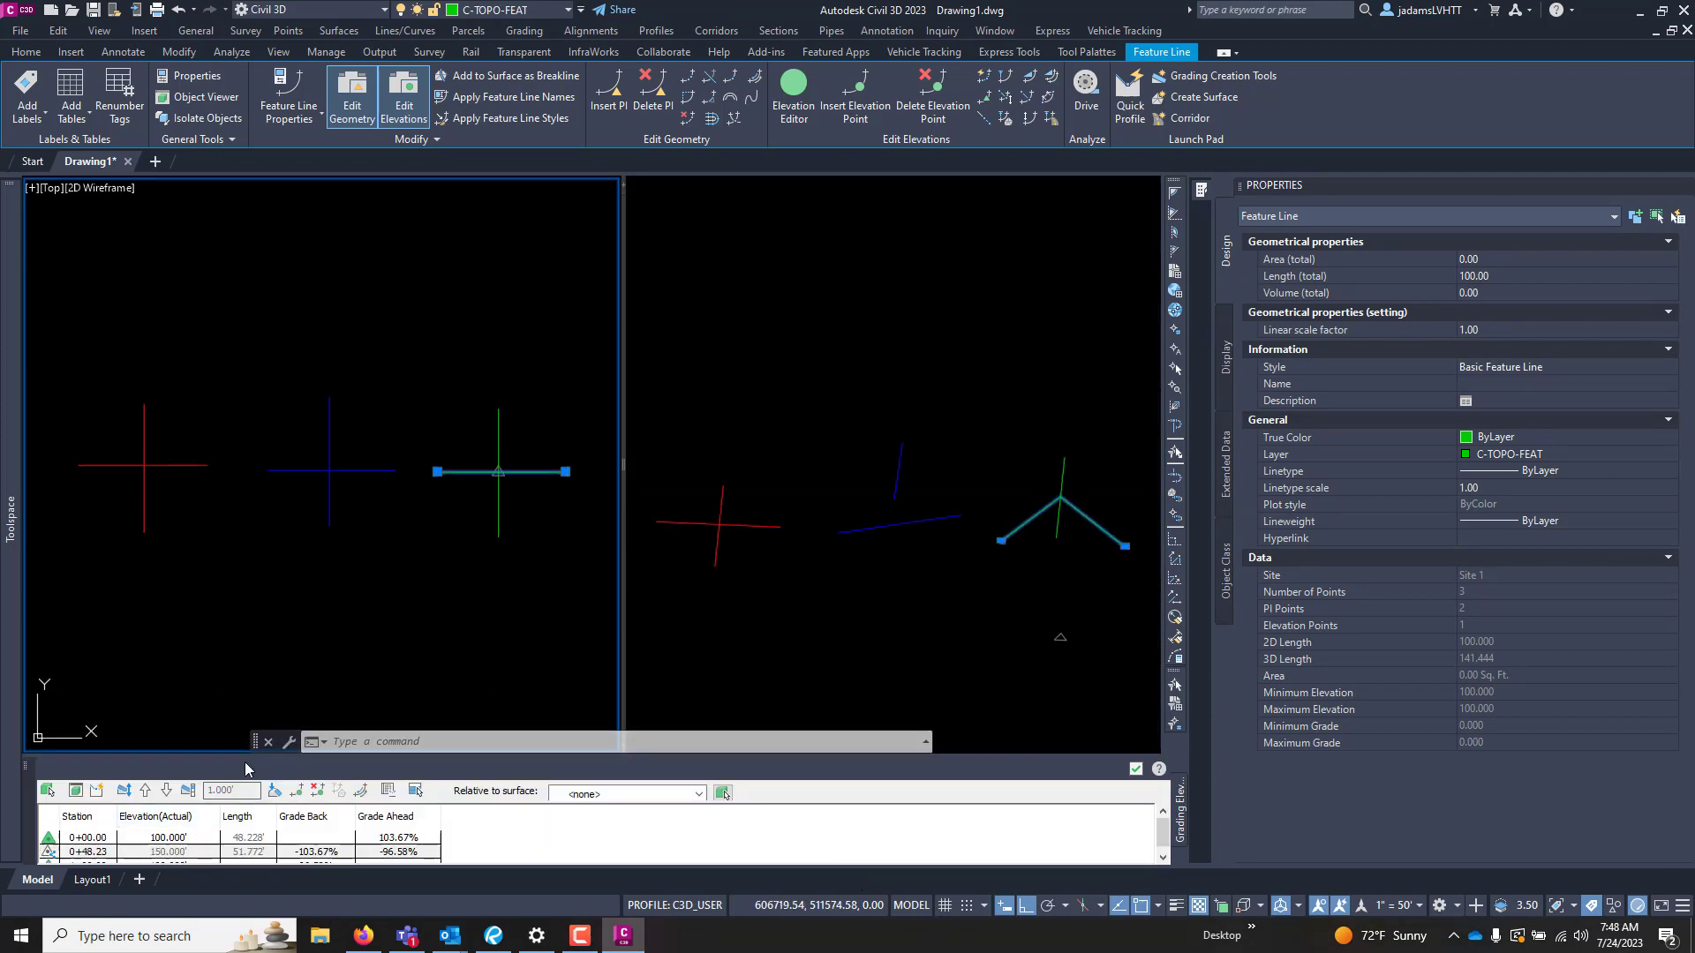
- Set the elevations at stations 0+00.00 and 1+00.00 to 200, then deselect the feature line
{"action": "left_click", "coordinate": [185, 840]}
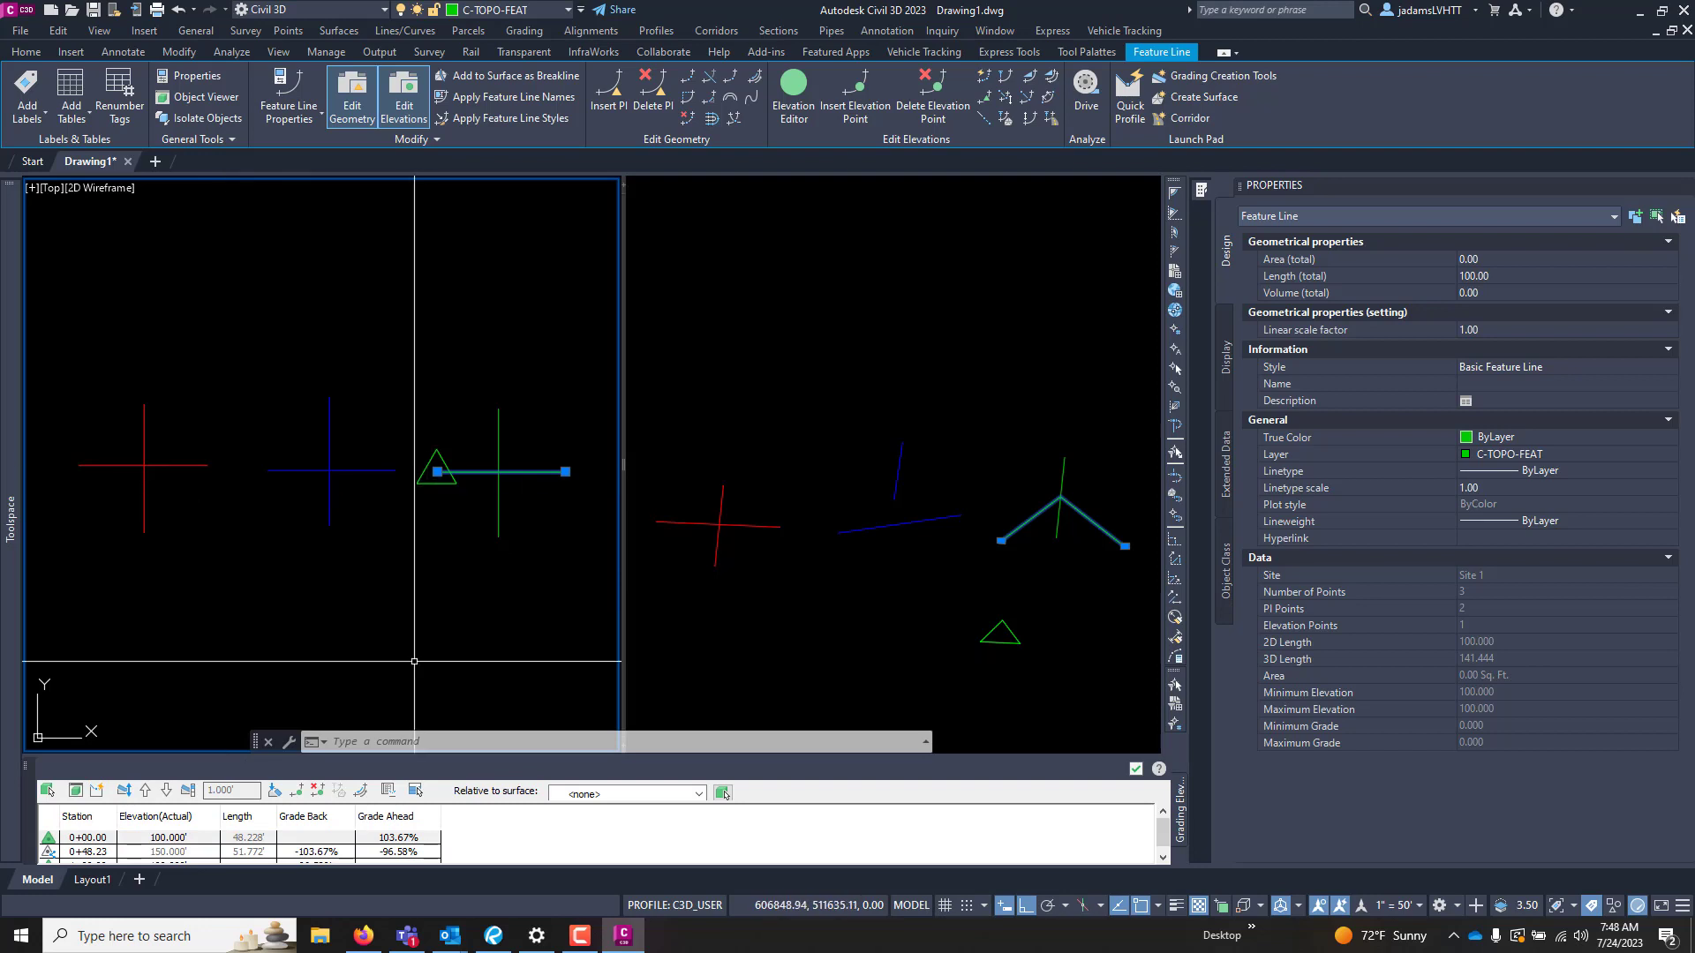
{"action": "left_click", "coordinate": [186, 839]}
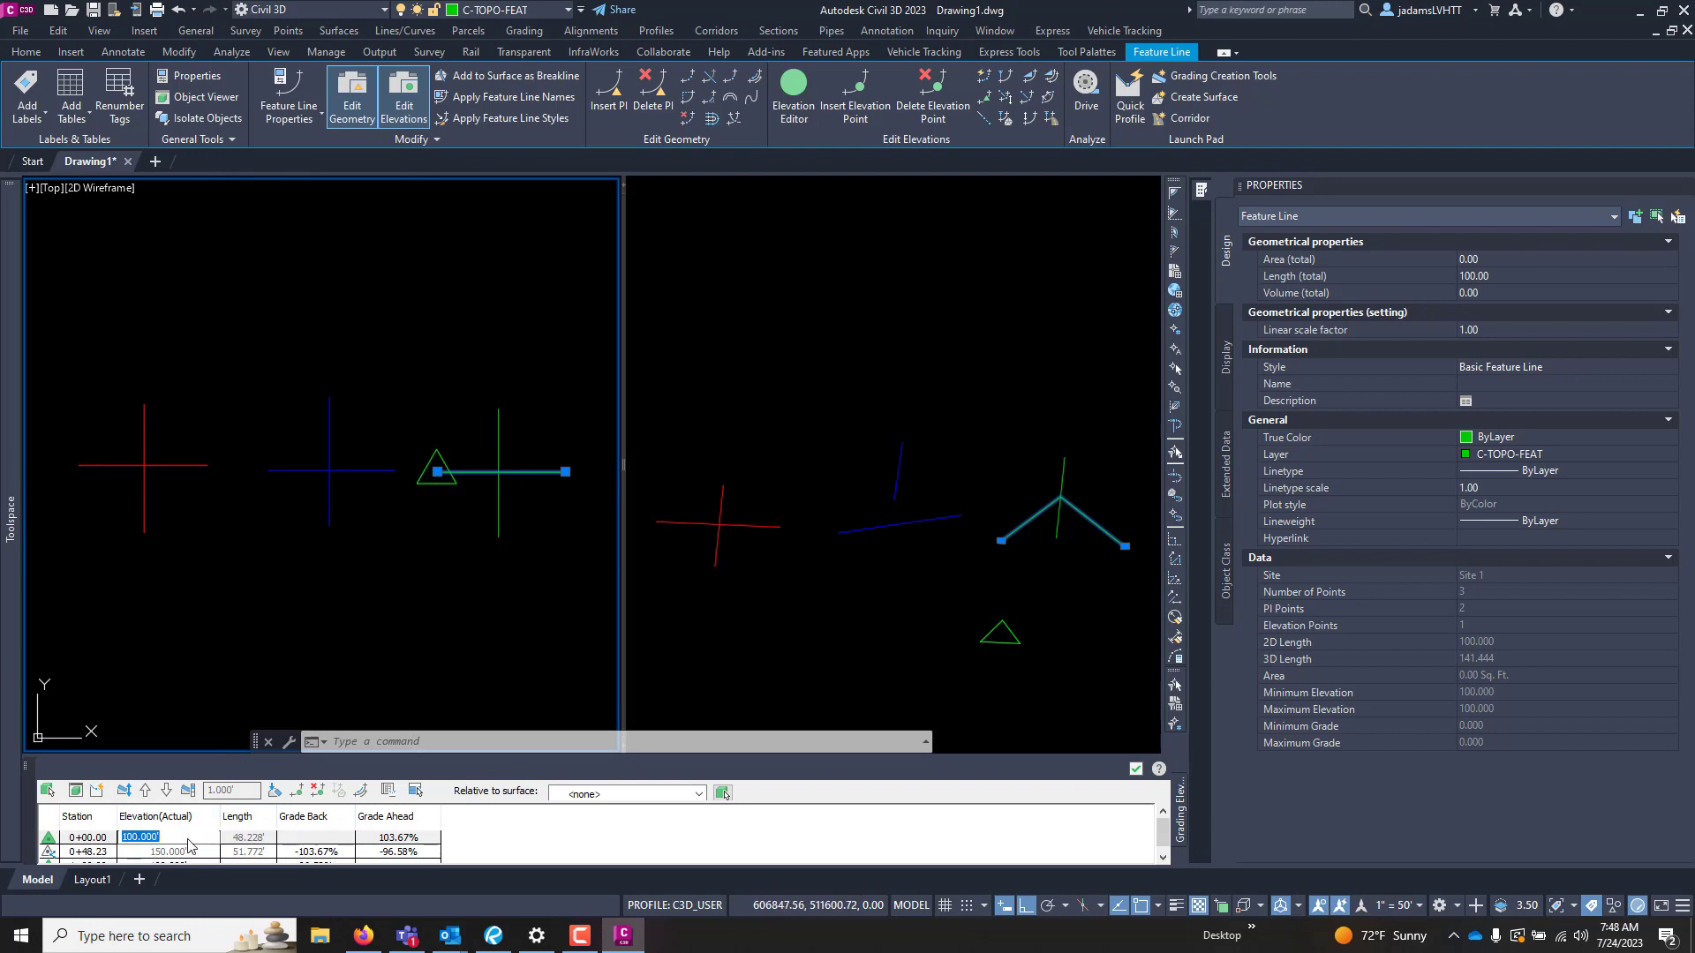
{"action": "key", "text": "Return"}
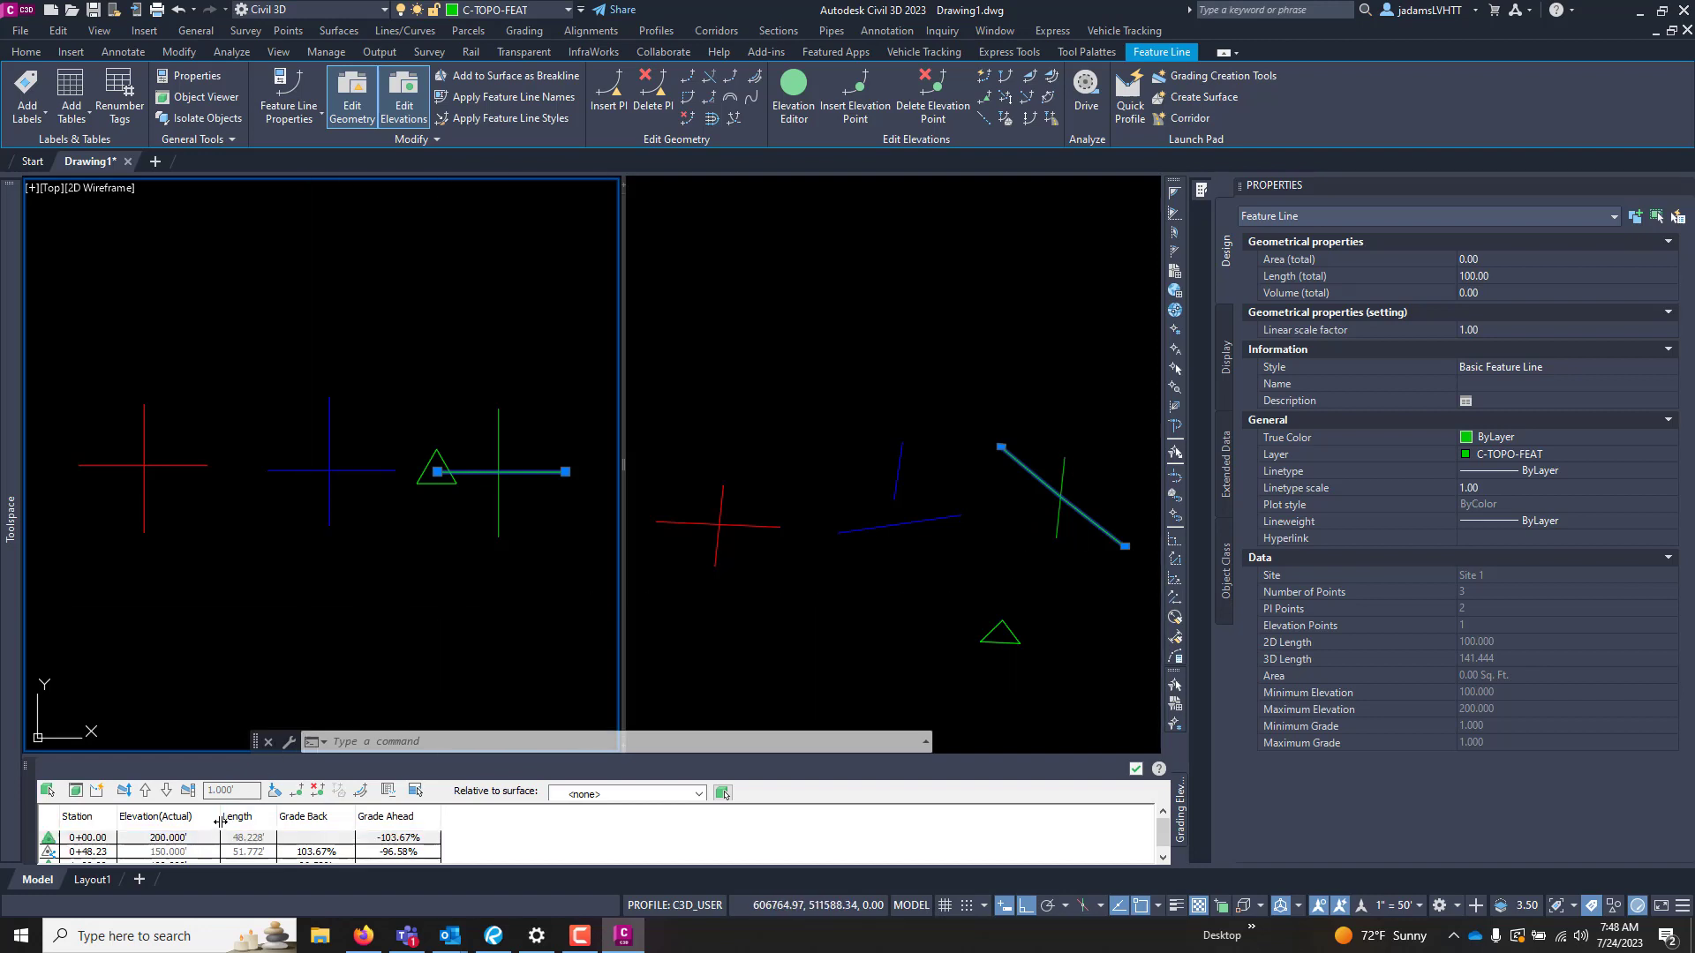
{"action": "scroll", "coordinate": [168, 852], "scroll_direction": "down", "scroll_amount": 1}
{"action": "left_click", "coordinate": [162, 857]}
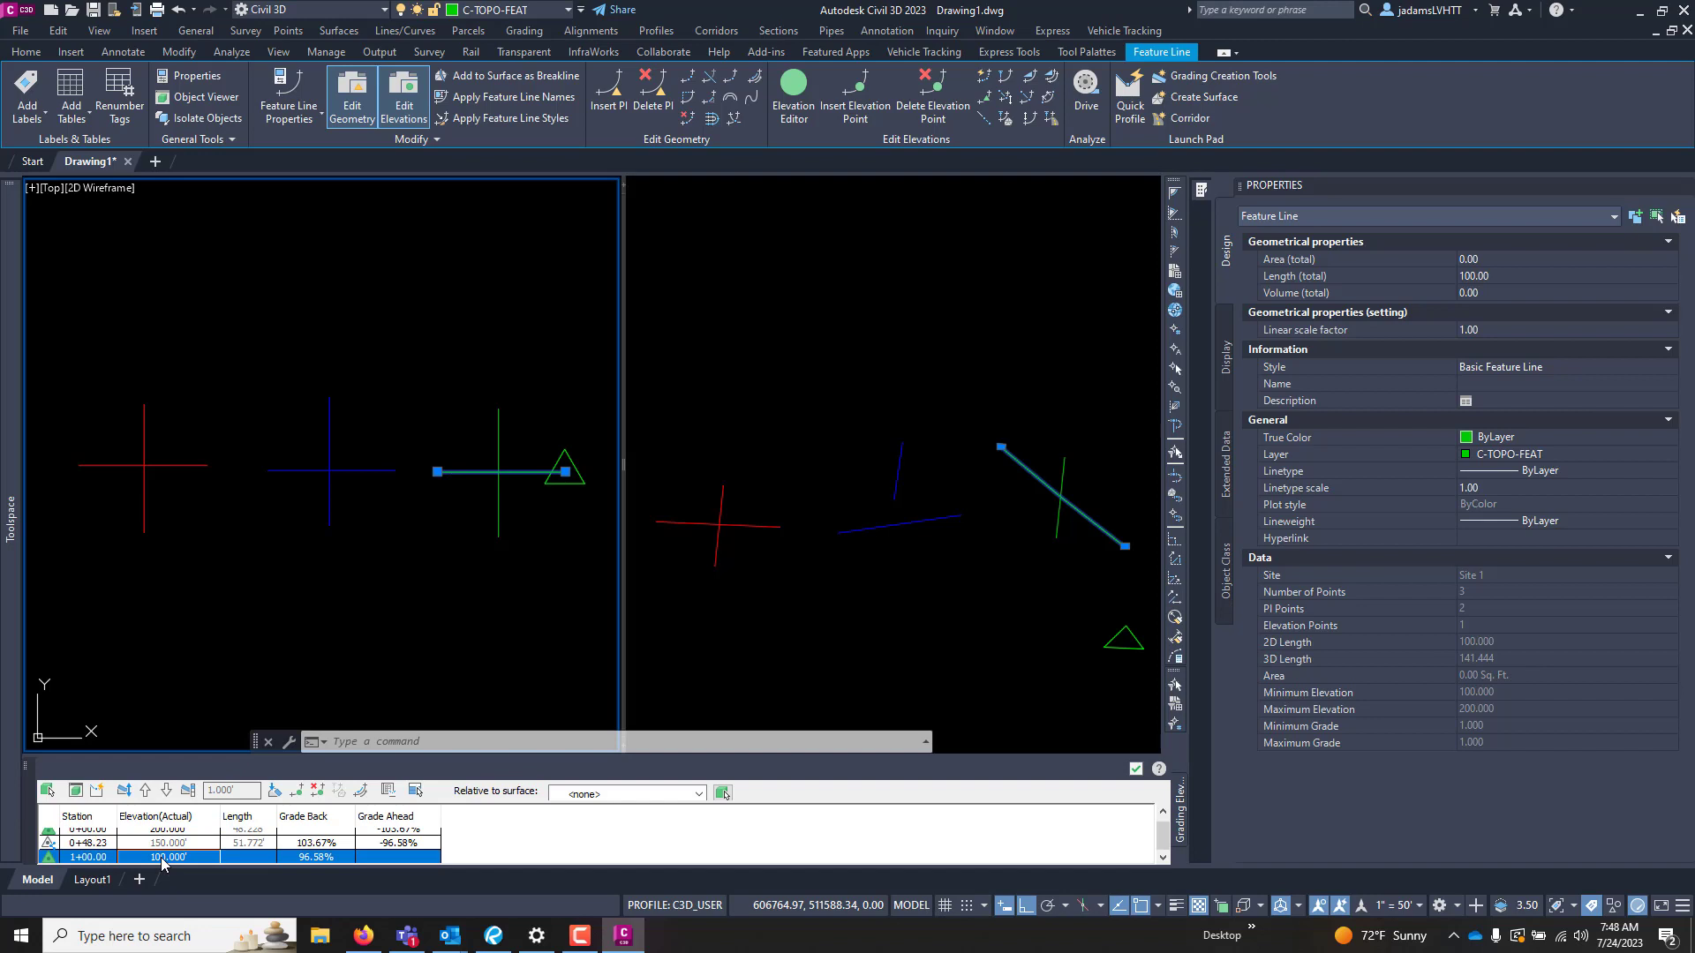
{"action": "left_click", "coordinate": [168, 857]}
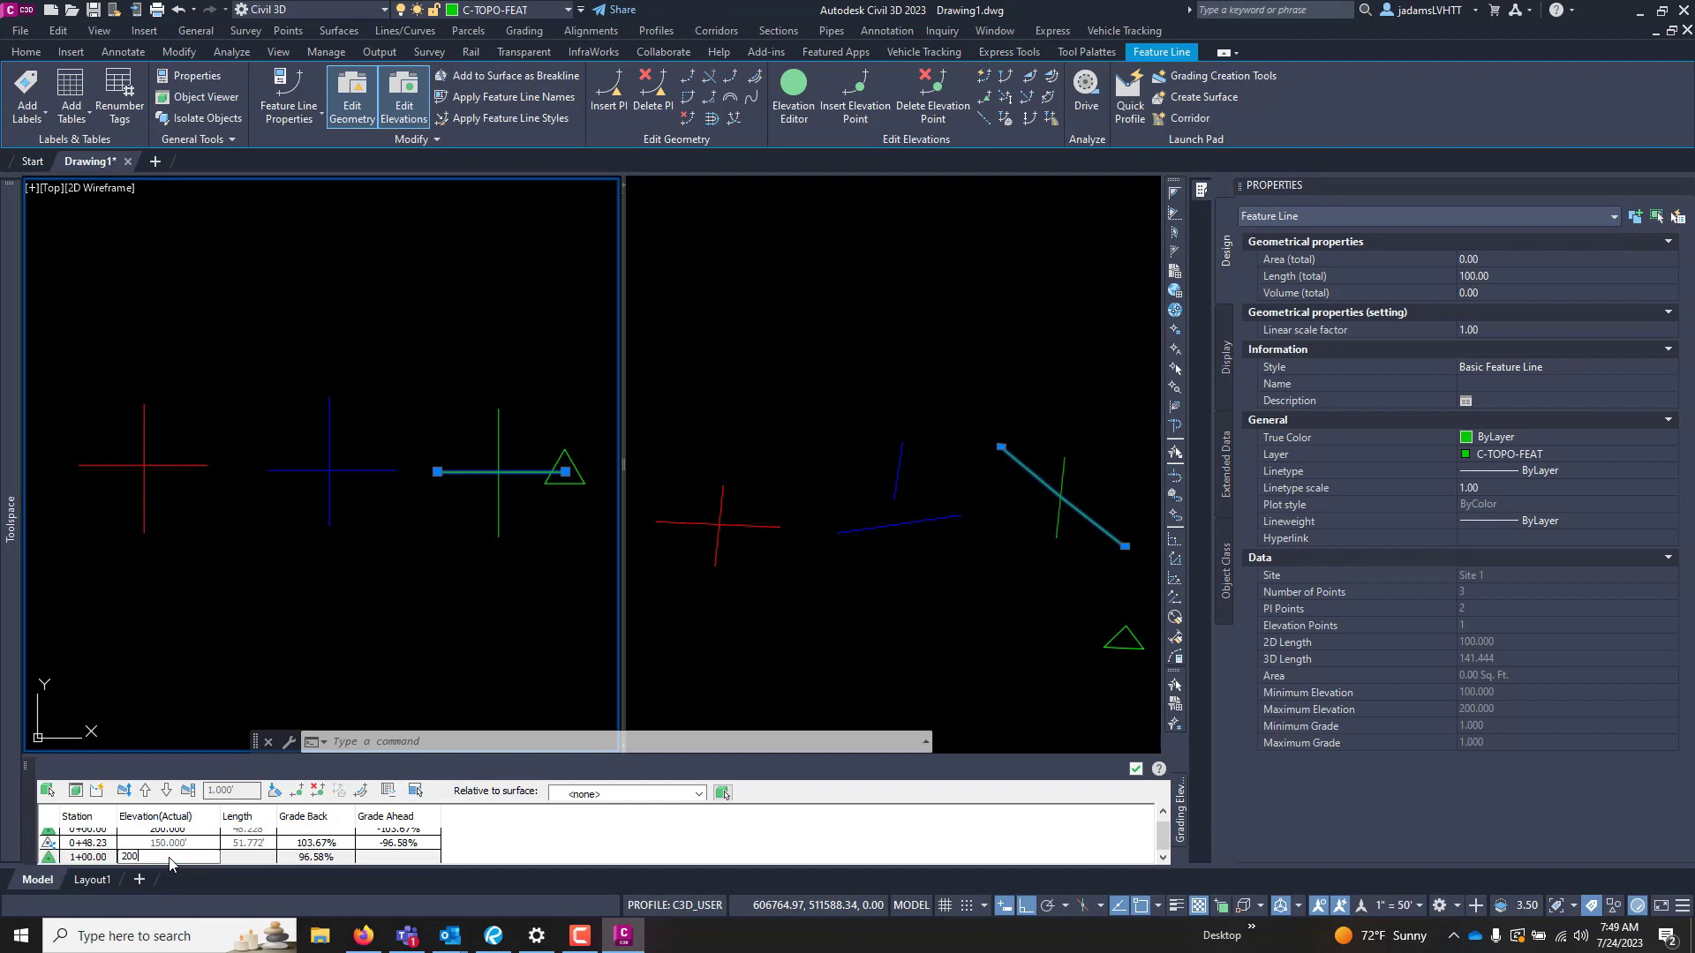
{"action": "type", "text": "200"}
{"action": "key", "text": "Return"}
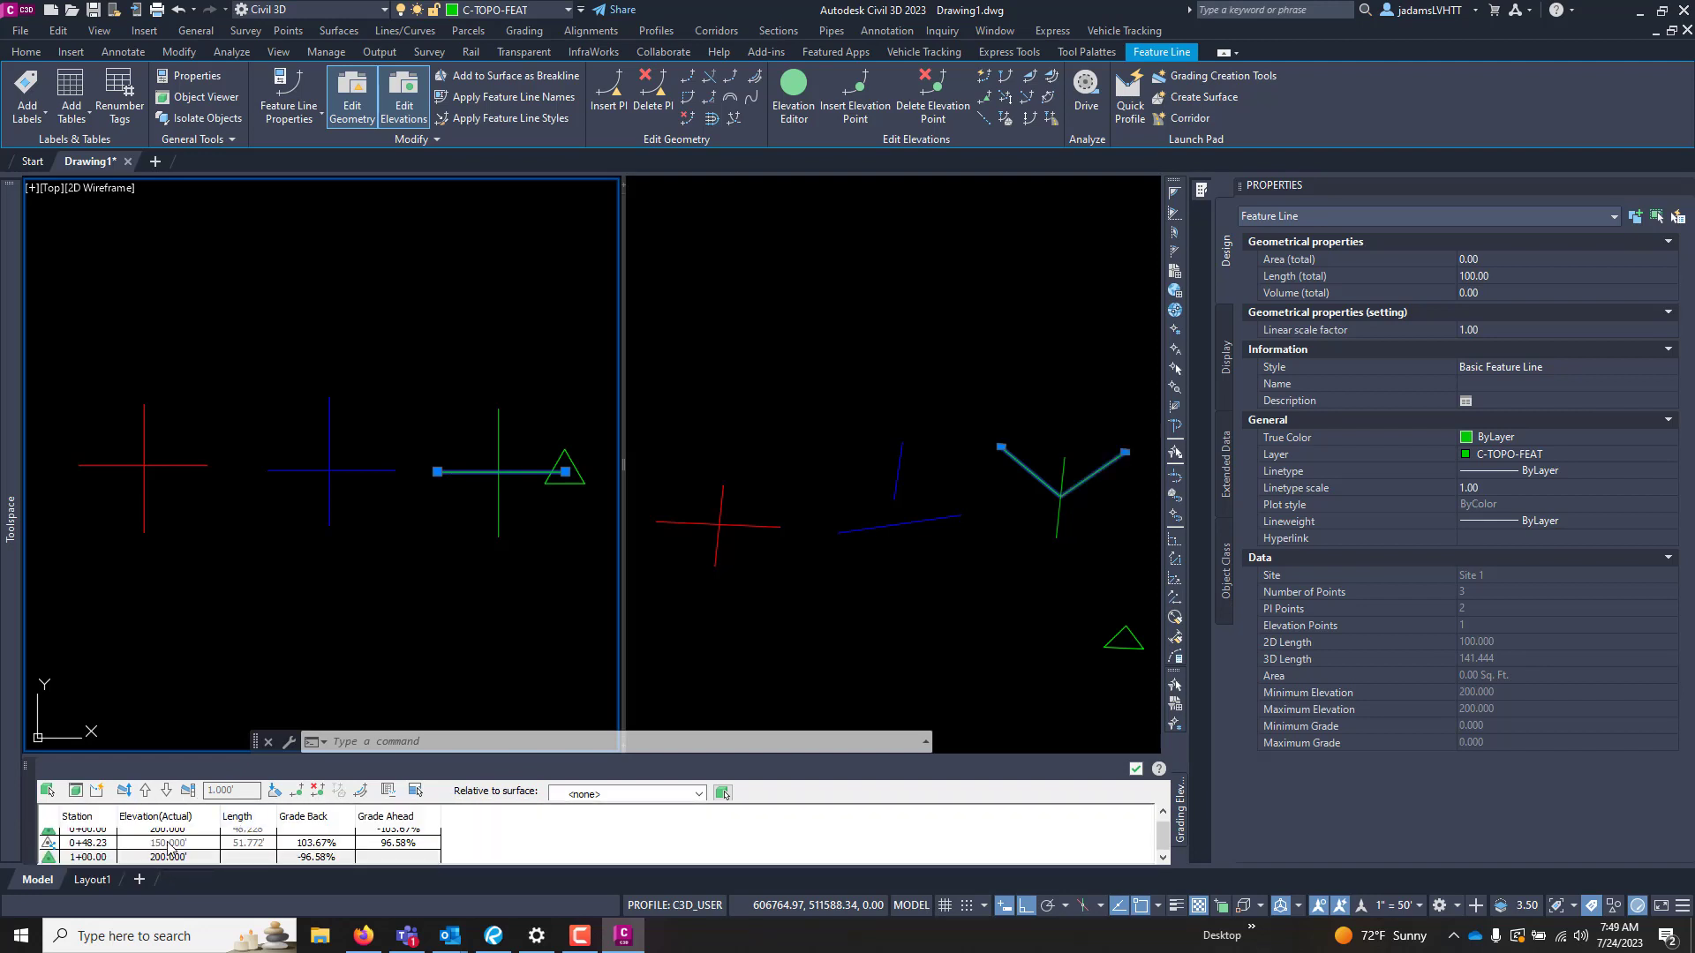
{"action": "left_click", "coordinate": [181, 843]}
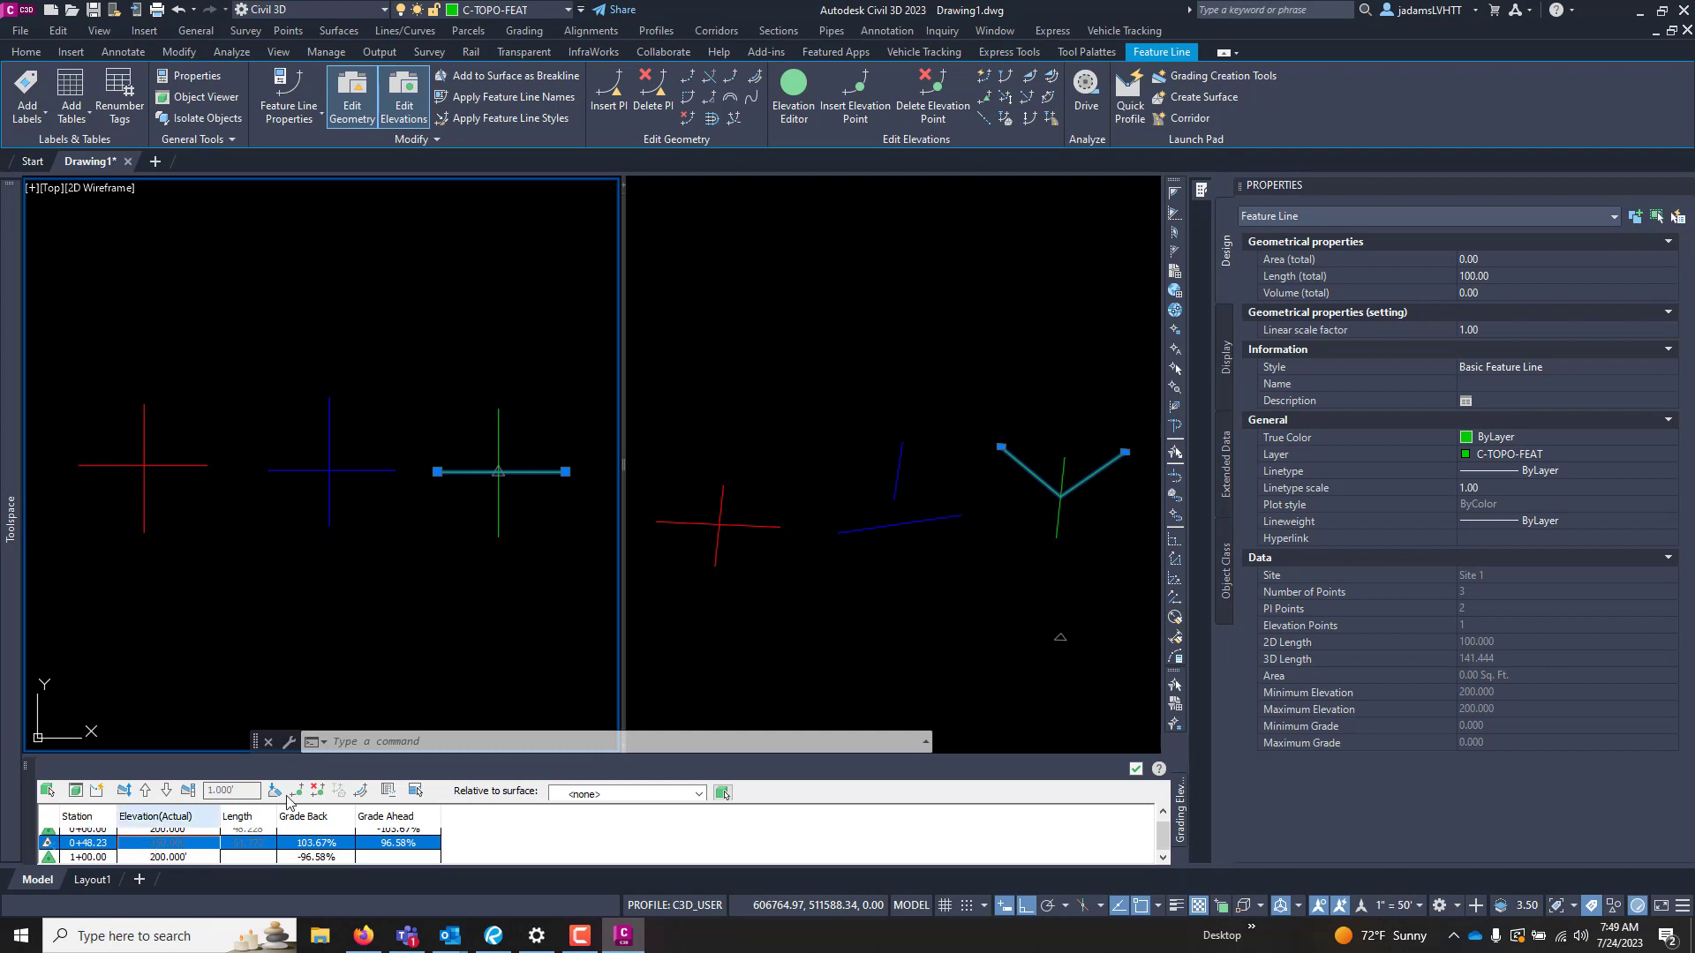
{"action": "left_click_drag", "start_coordinate": [484, 585], "coordinate": [387, 611]}
{"action": "key", "text": "Escape"}
{"action": "key", "text": "Escape"}
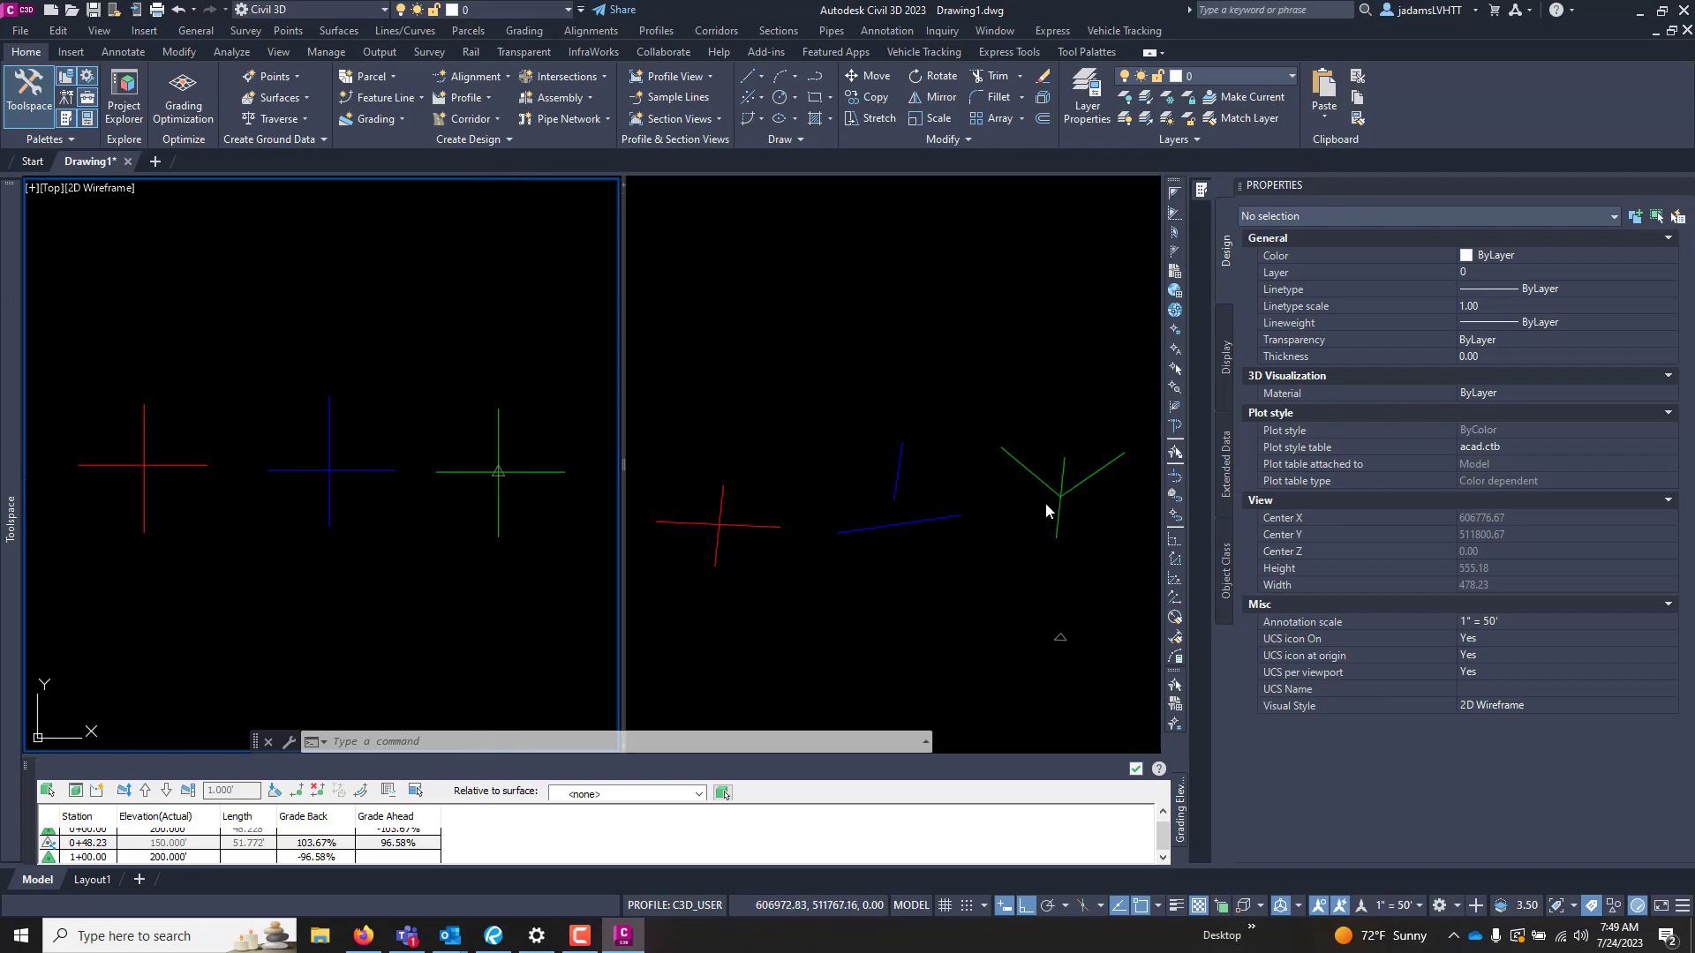
- Select the vertical feature line and set station 0+00.00's elevation to 300 in the Elevation Editor
{"action": "left_click", "coordinate": [534, 485]}
{"action": "left_click", "coordinate": [994, 427]}
{"action": "left_click", "coordinate": [943, 381]}
{"action": "left_click", "coordinate": [863, 405]}
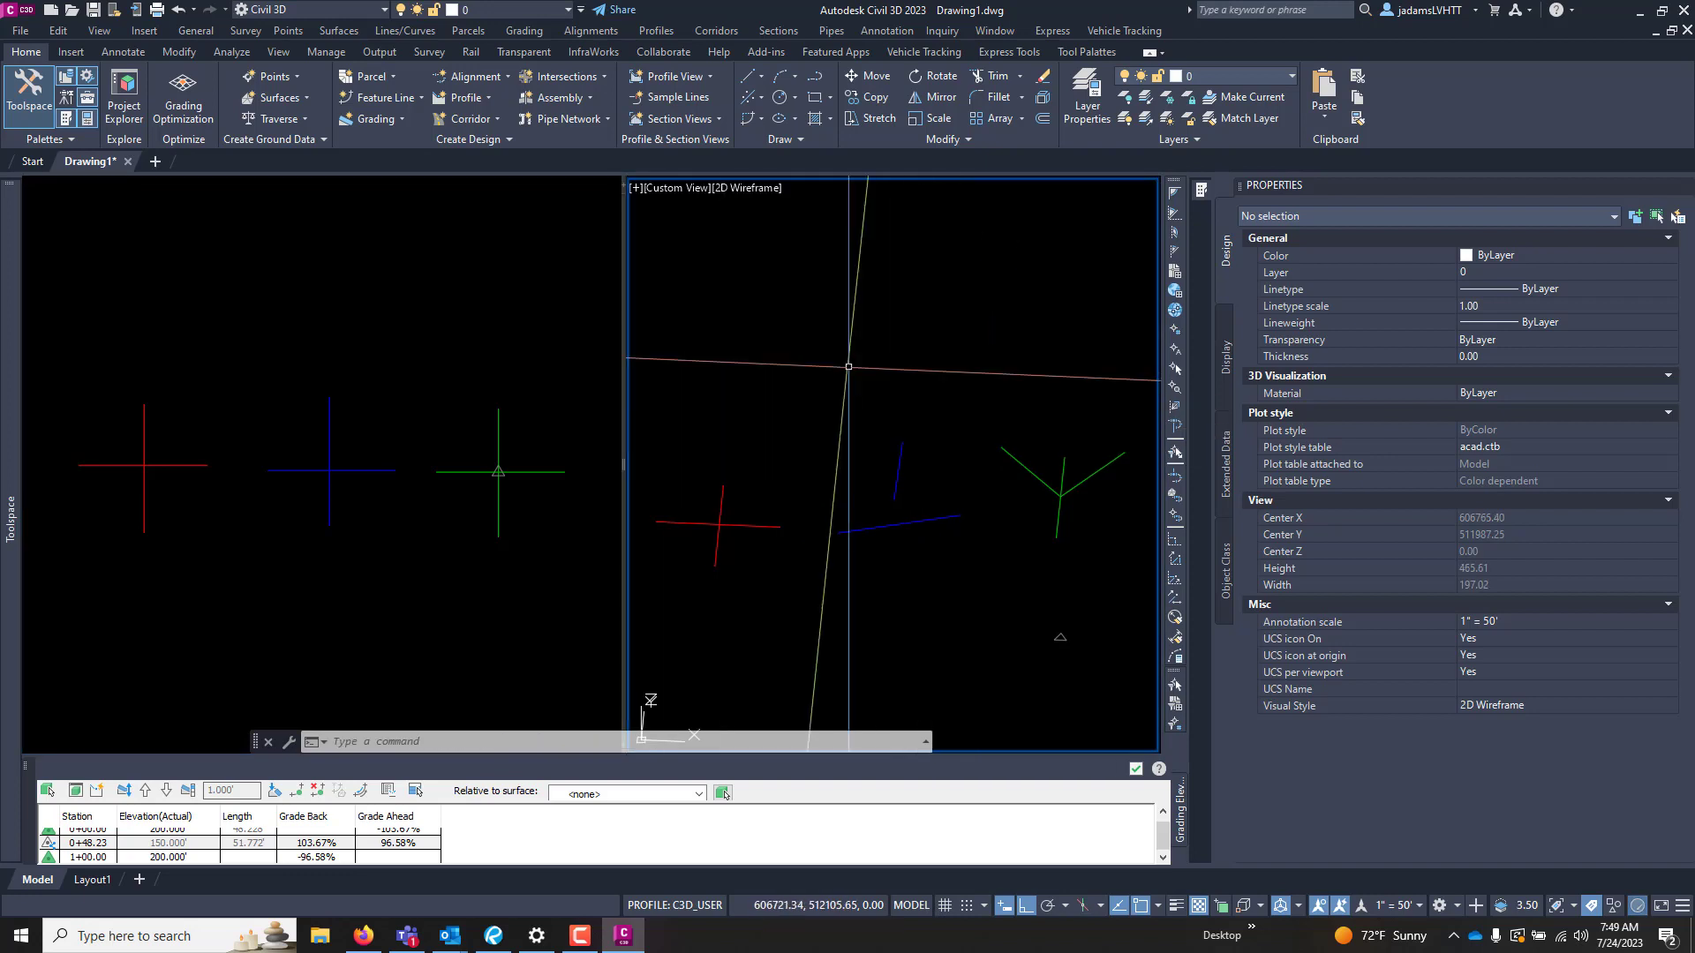
{"action": "left_click", "coordinate": [501, 439]}
{"action": "left_click", "coordinate": [499, 428]}
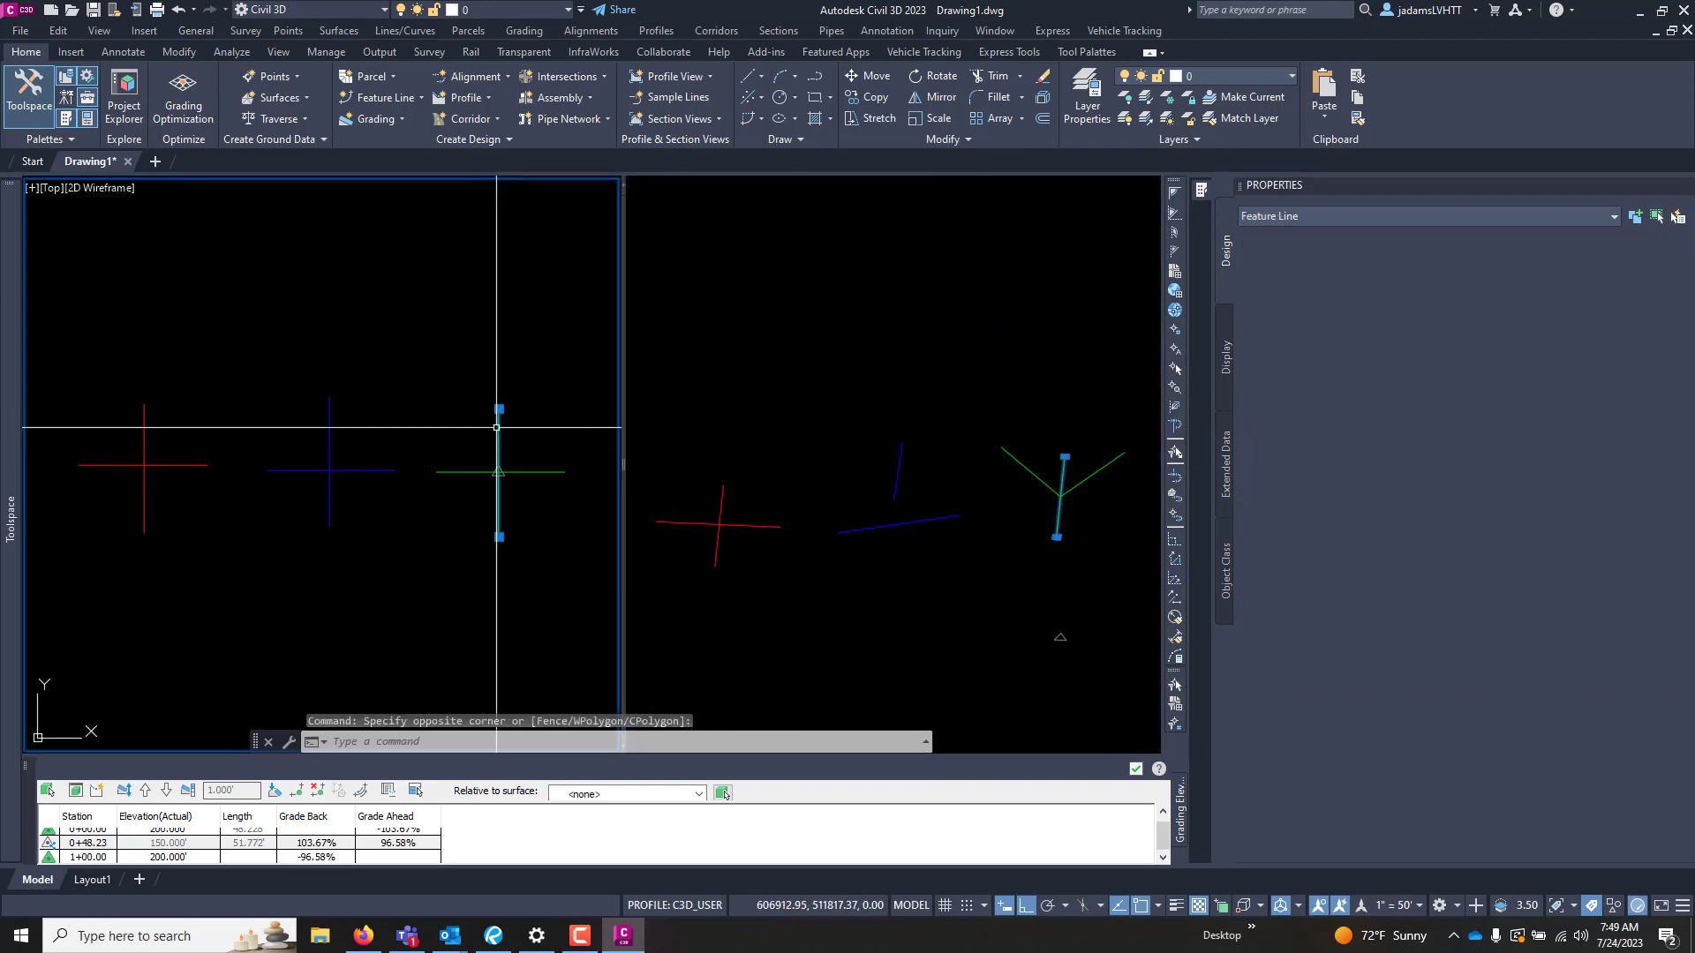
{"action": "left_click", "coordinate": [793, 92]}
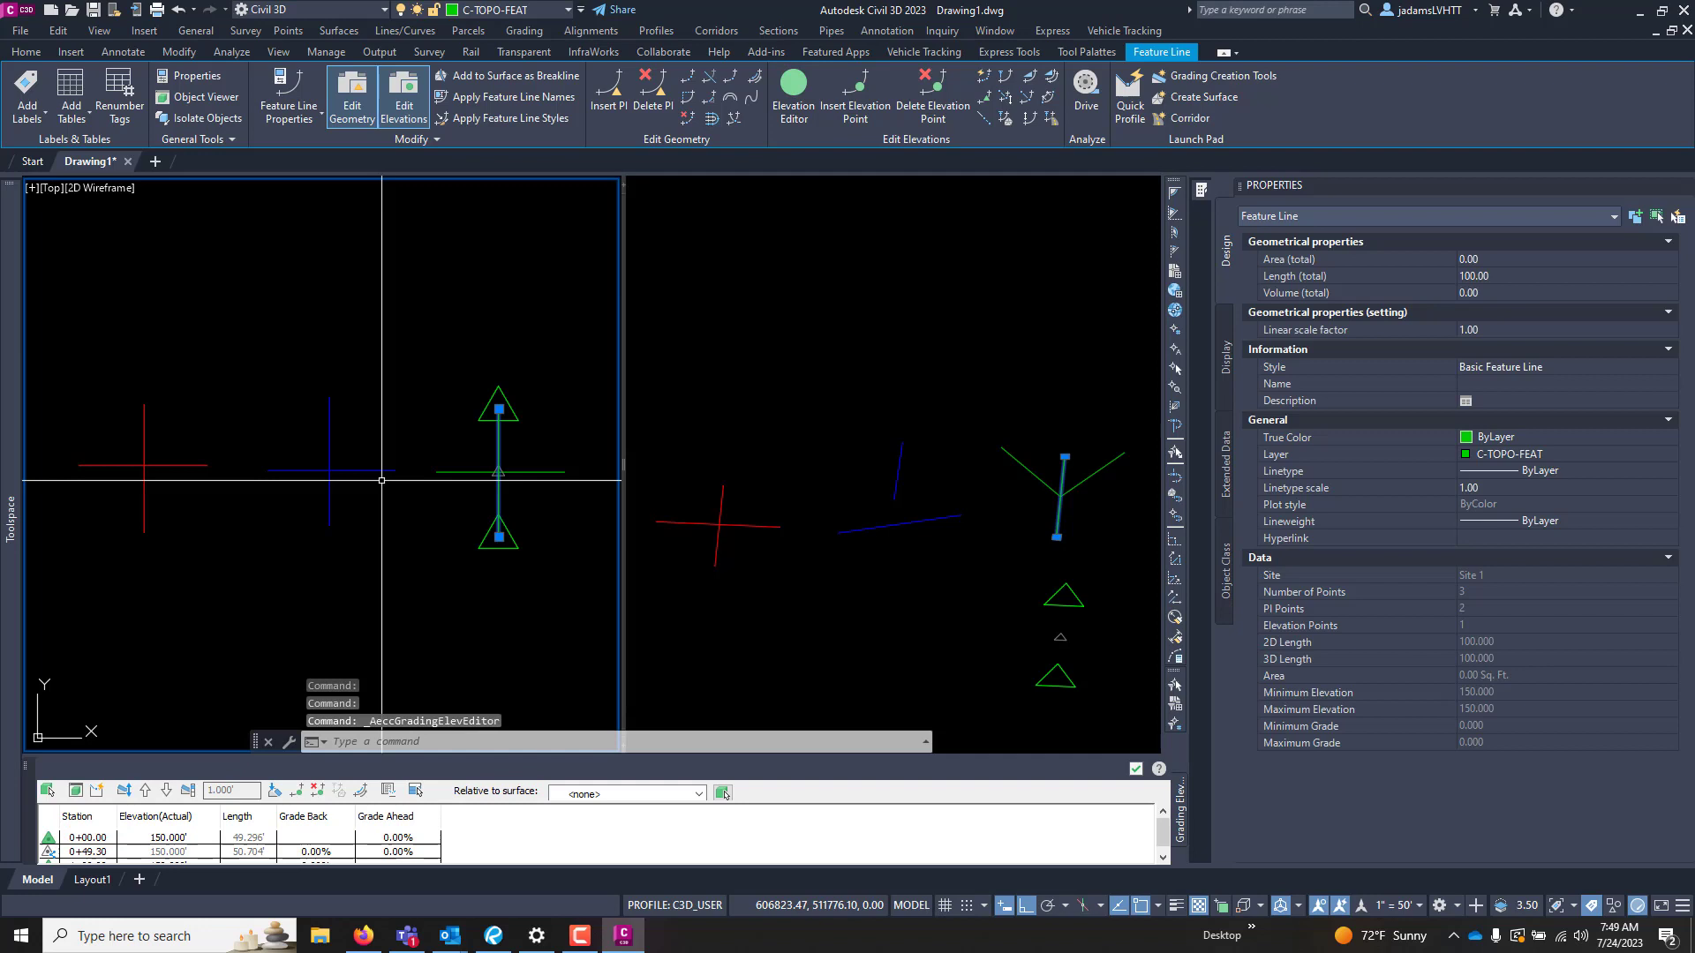
{"action": "left_click", "coordinate": [187, 840]}
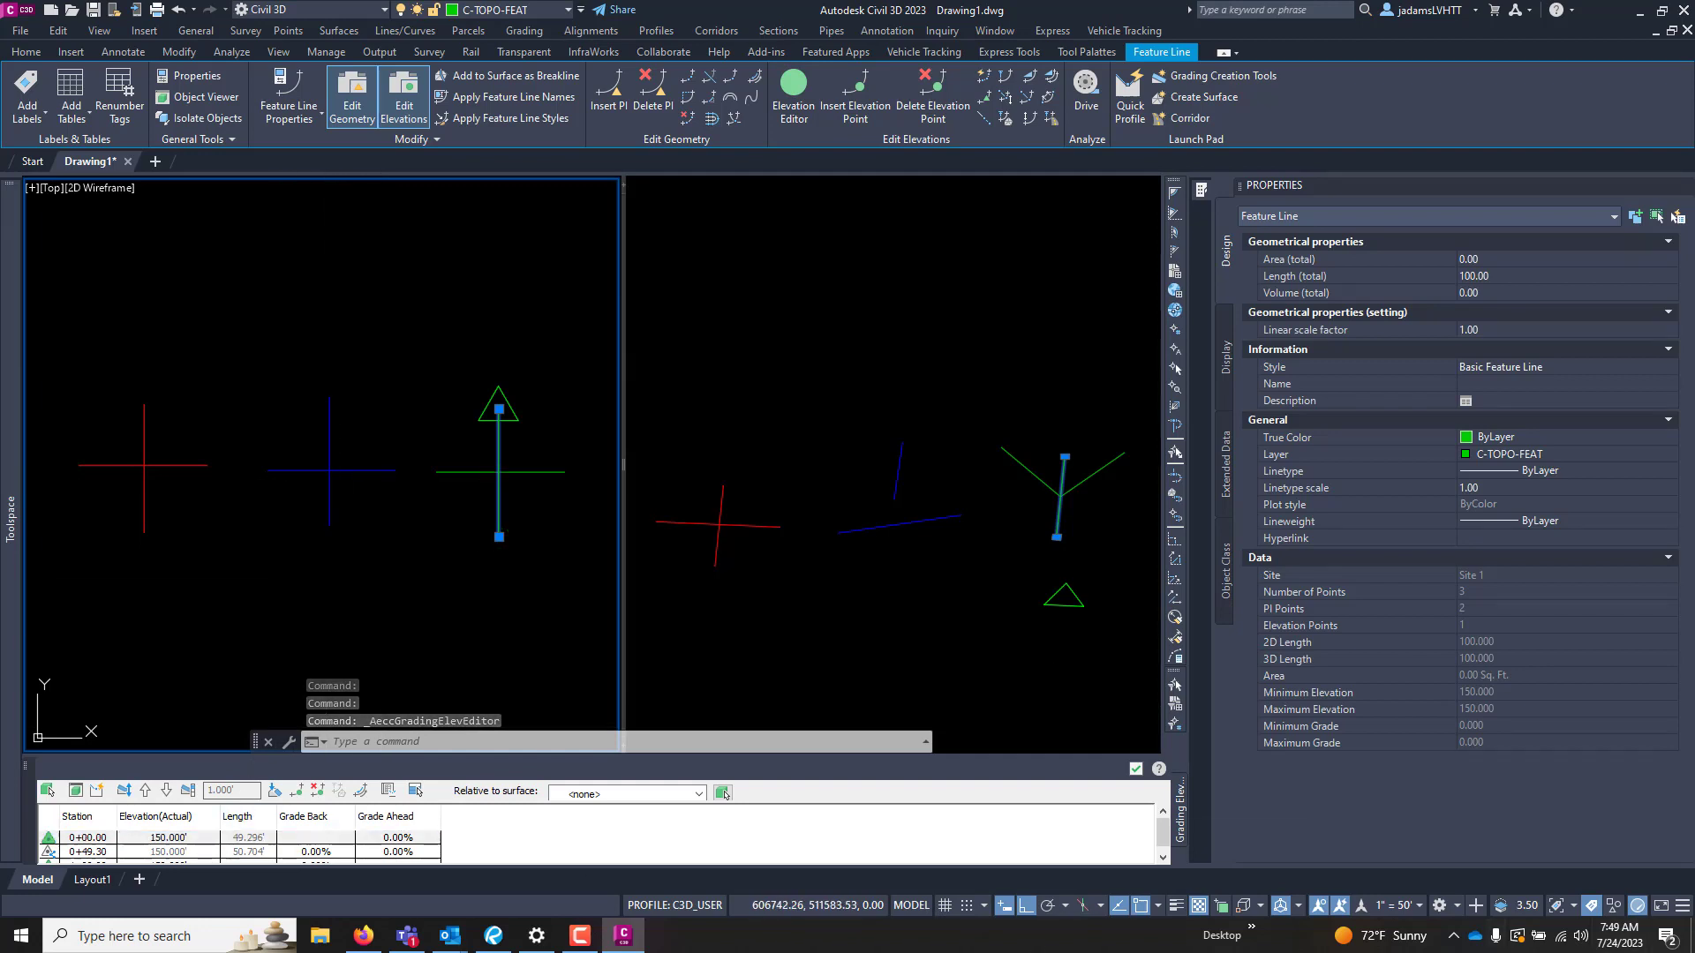
{"action": "mouse_move", "coordinate": [10, 794]}
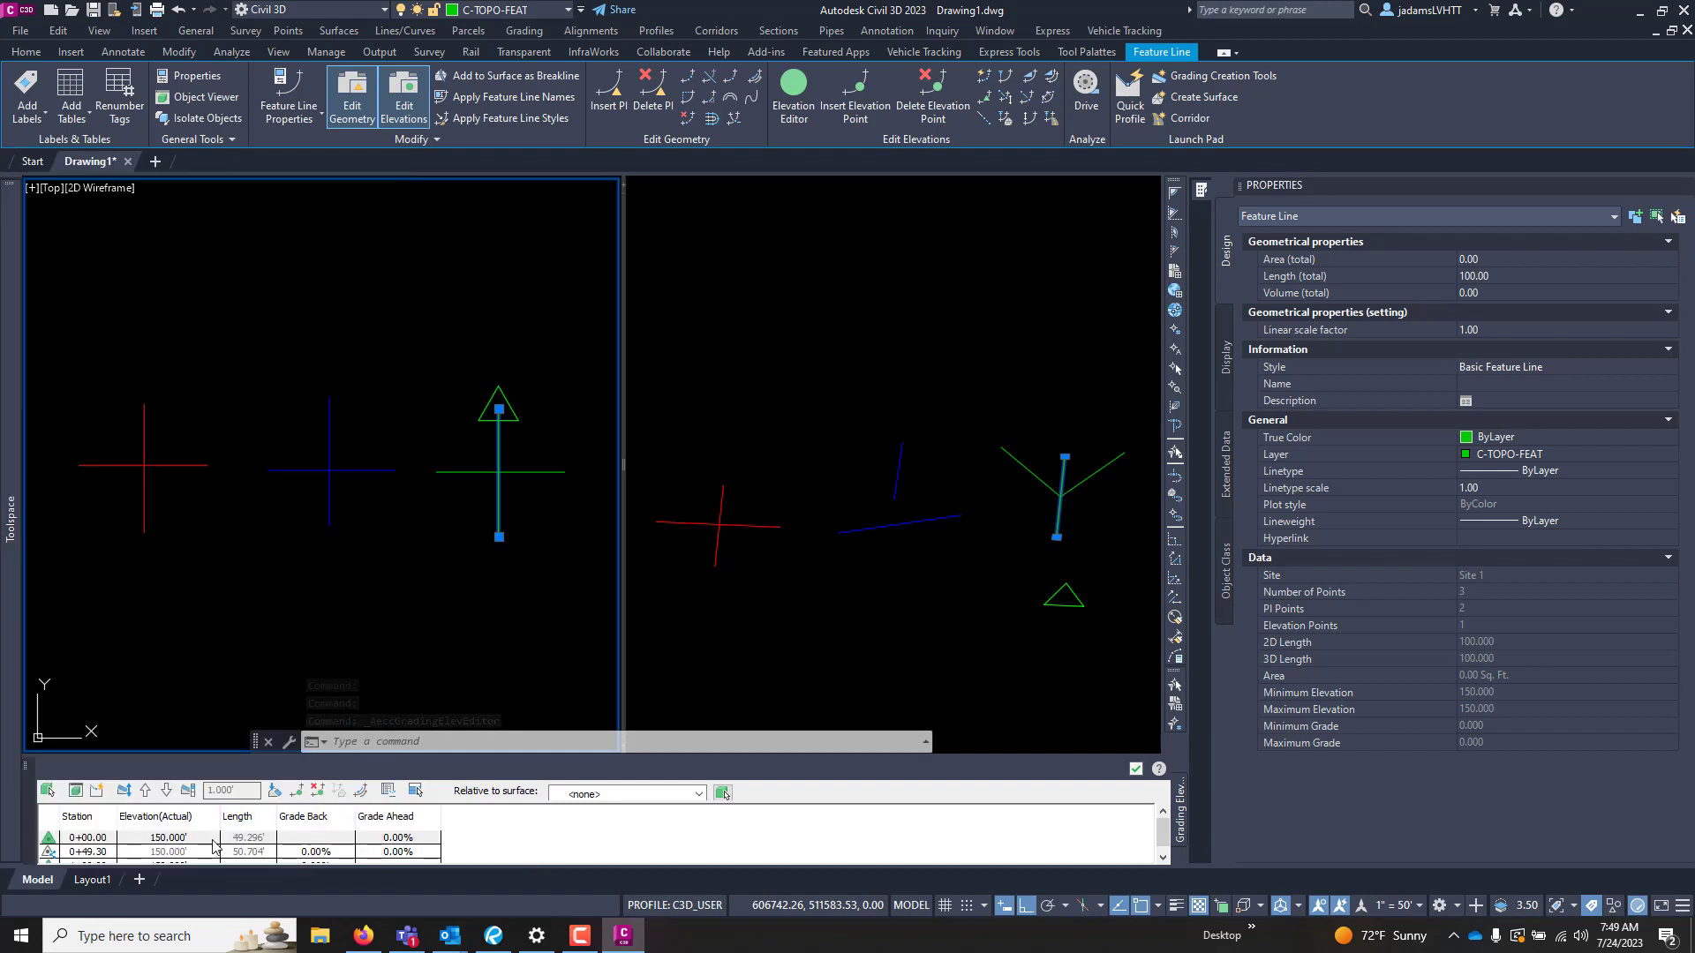
{"action": "left_click", "coordinate": [212, 838]}
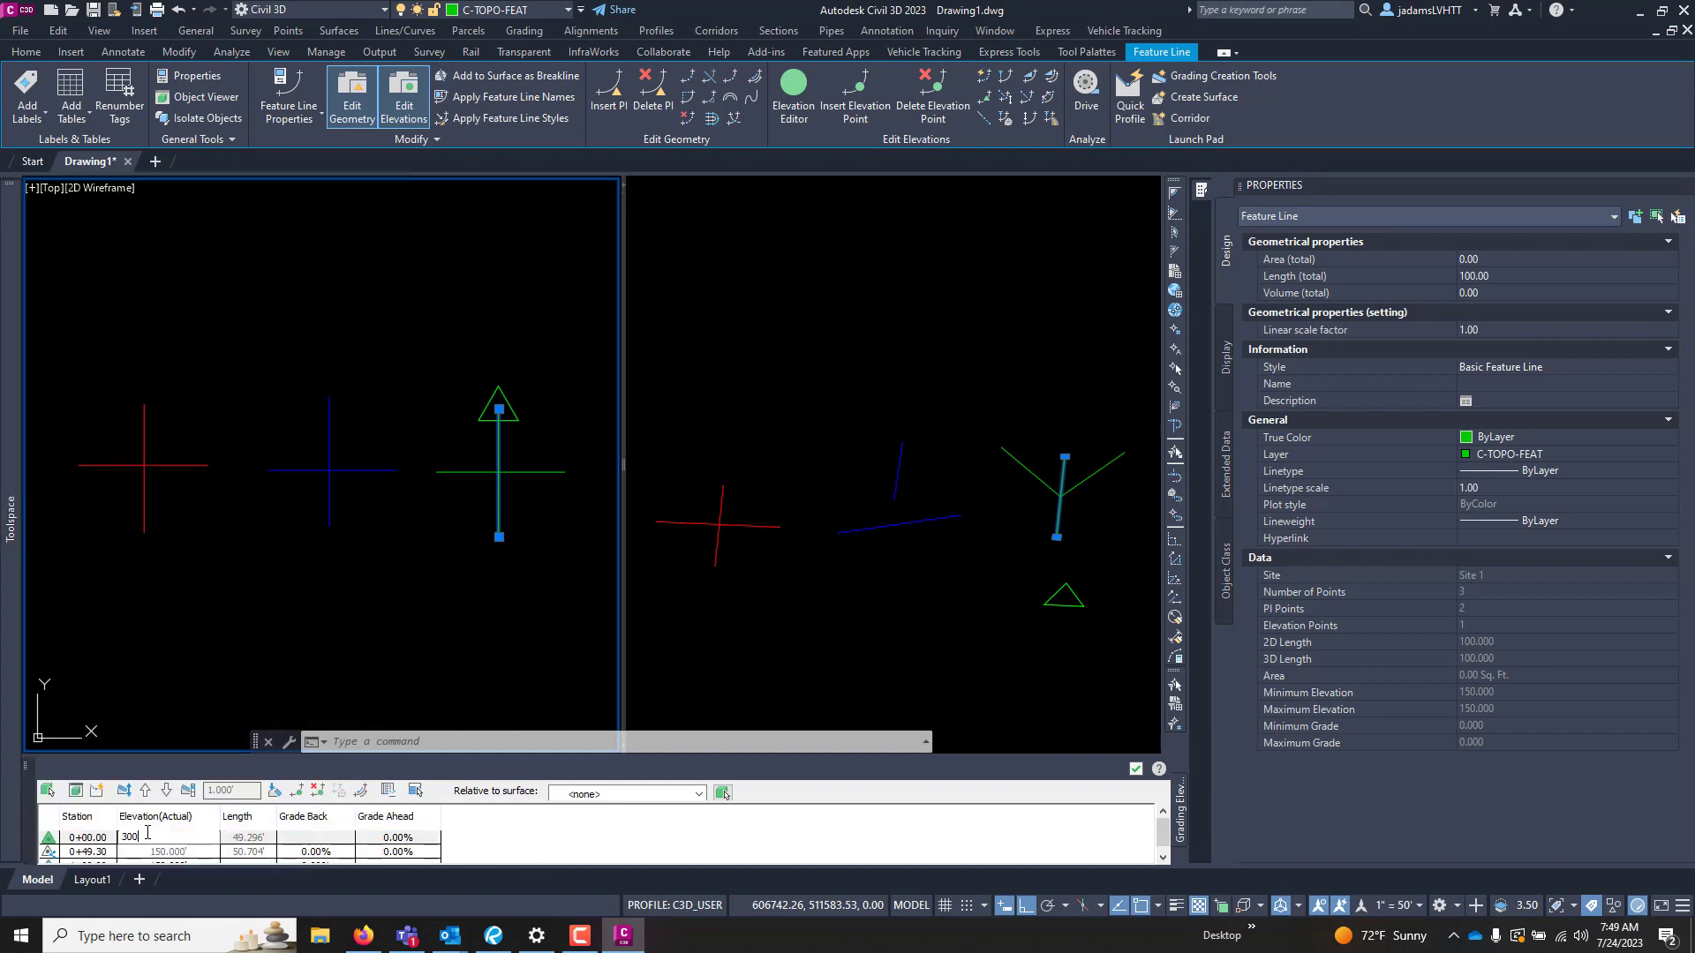
{"action": "type", "text": "300"}
{"action": "key", "text": "Return"}
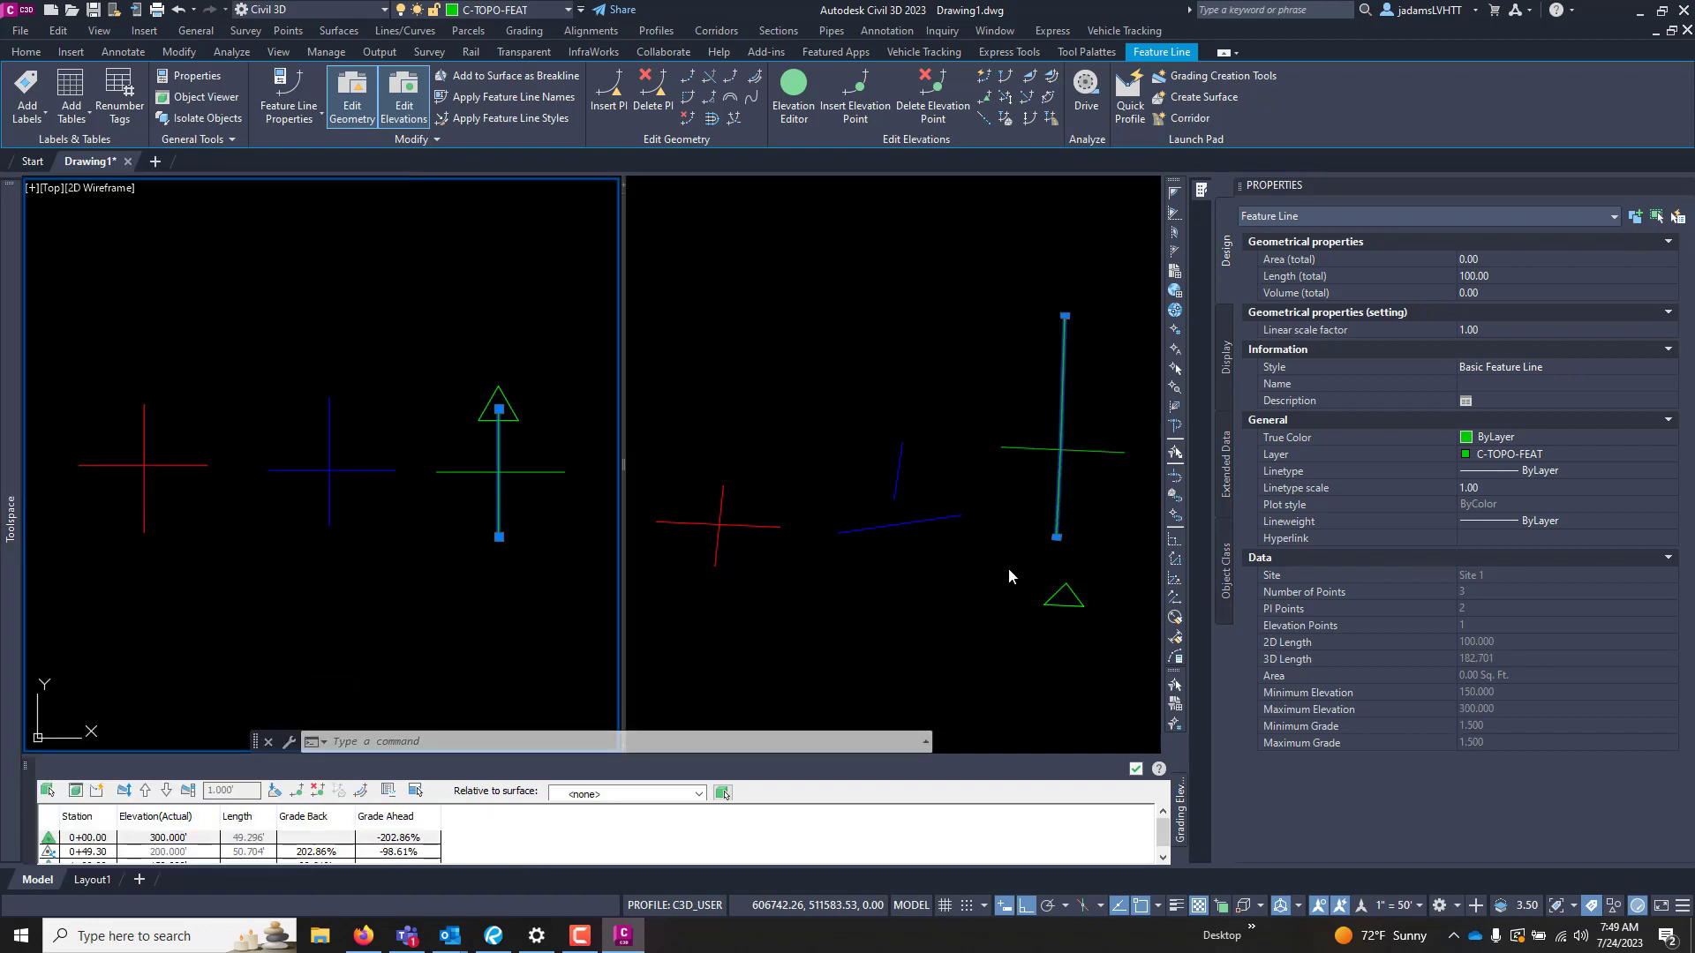
- Orbit the 3D viewport to check the raised line, then deselect it
{"action": "left_click", "coordinate": [1008, 575]}
{"action": "left_click", "coordinate": [1015, 572]}
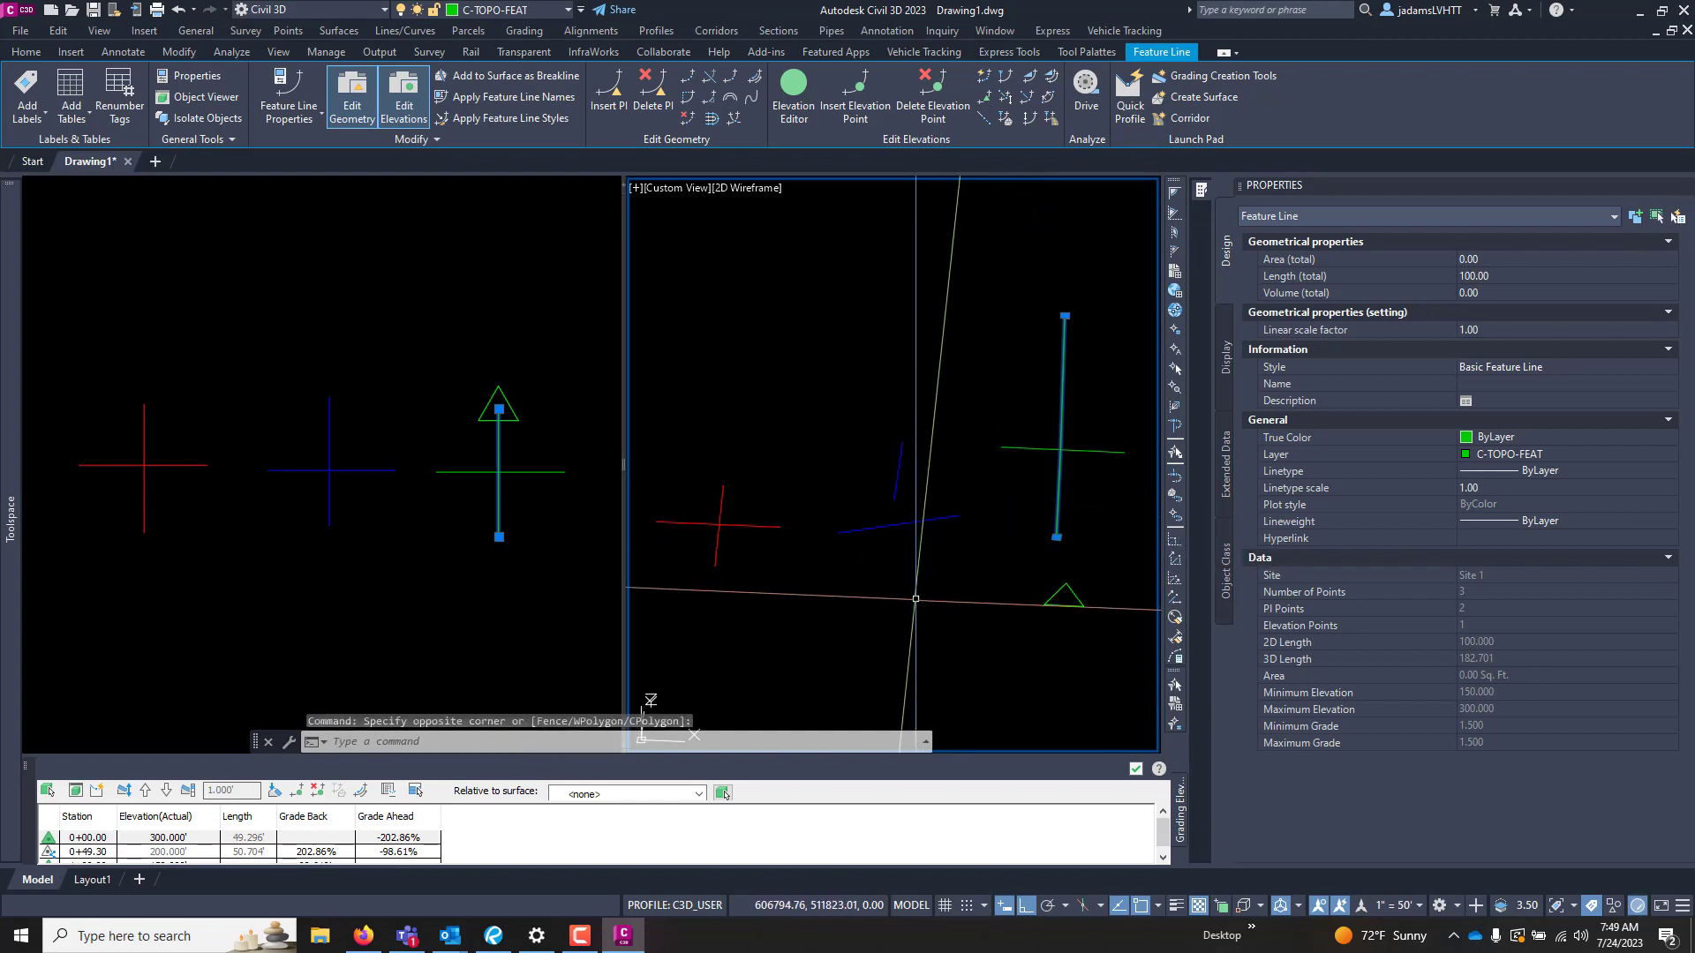
{"action": "middle_click_drag", "start_coordinate": [915, 599], "coordinate": [776, 618], "text": "shift"}
{"action": "left_click", "coordinate": [481, 603]}
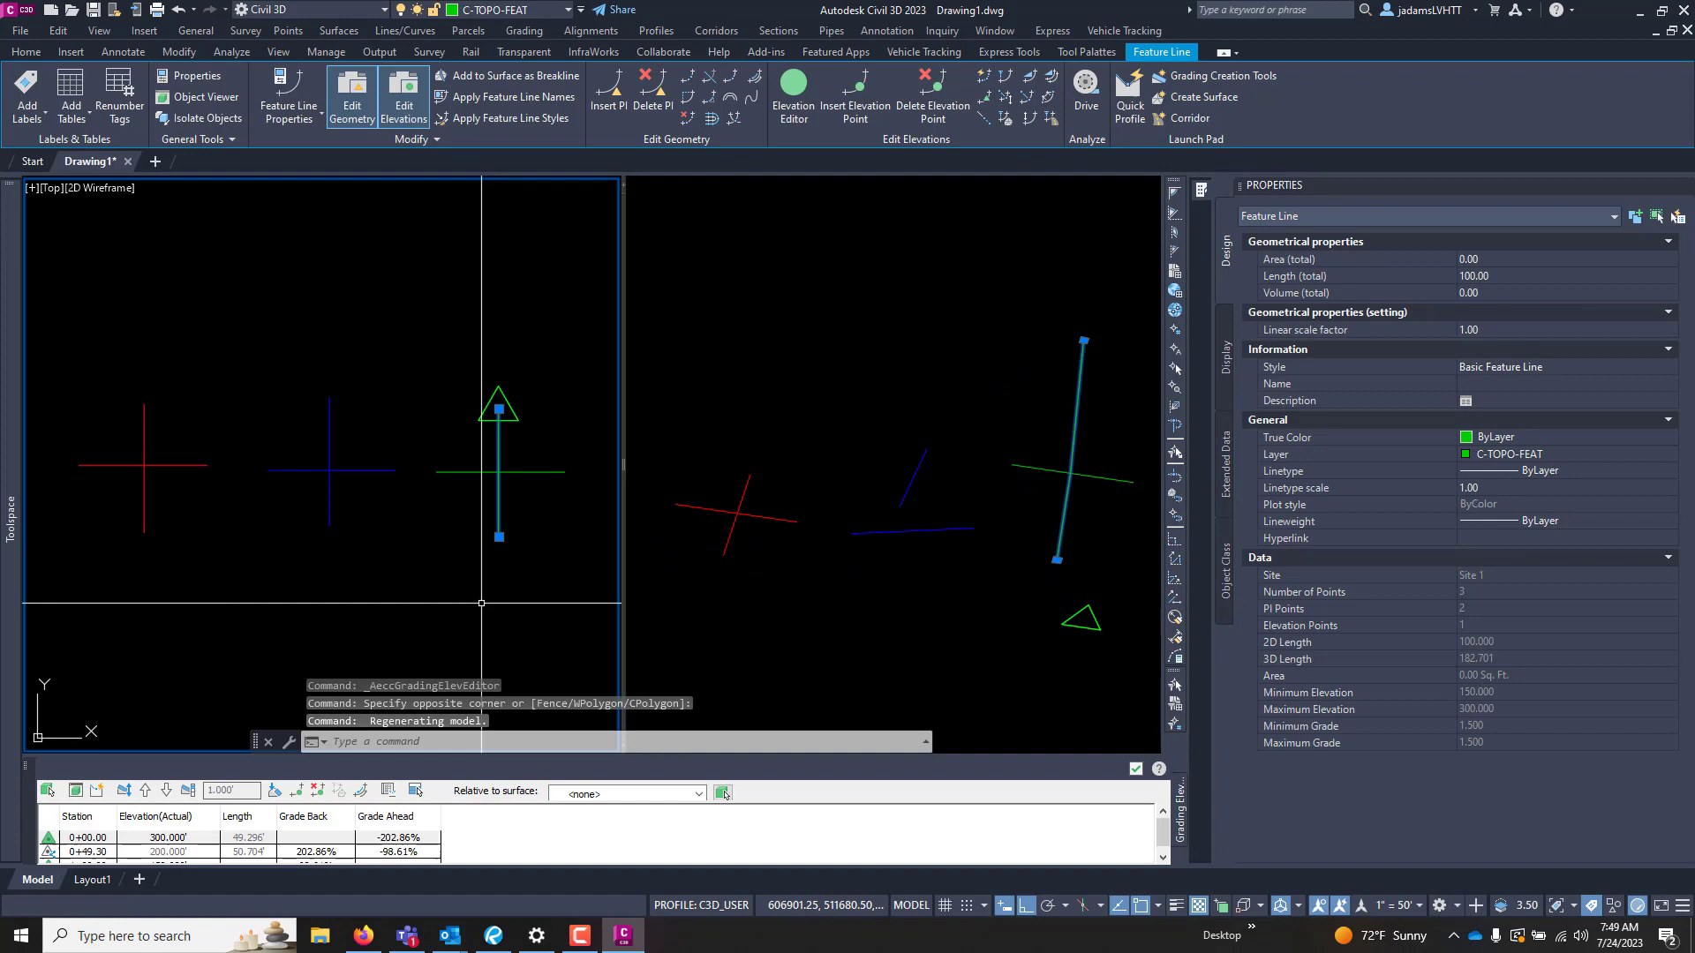
{"action": "key", "text": "Escape"}
{"action": "key", "text": "Escape"}
{"action": "key", "text": "Escape"}
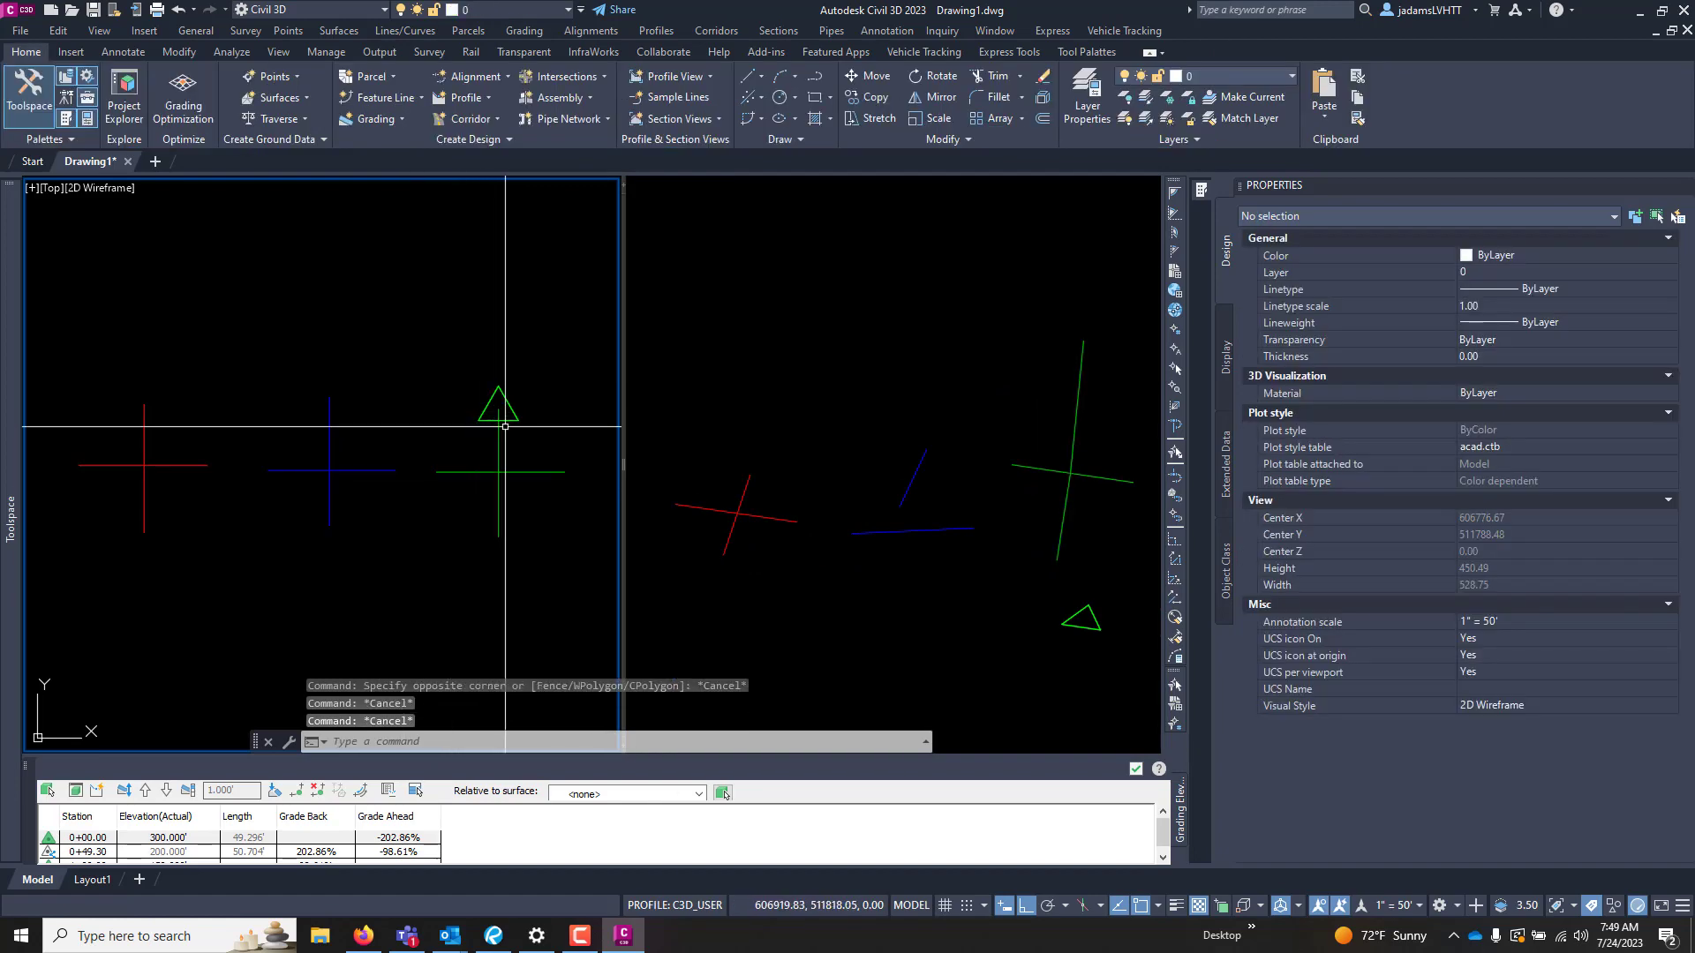
- Delete the vertical green feature line
{"action": "left_click", "coordinate": [500, 428]}
{"action": "key", "text": "Num_Lock"}
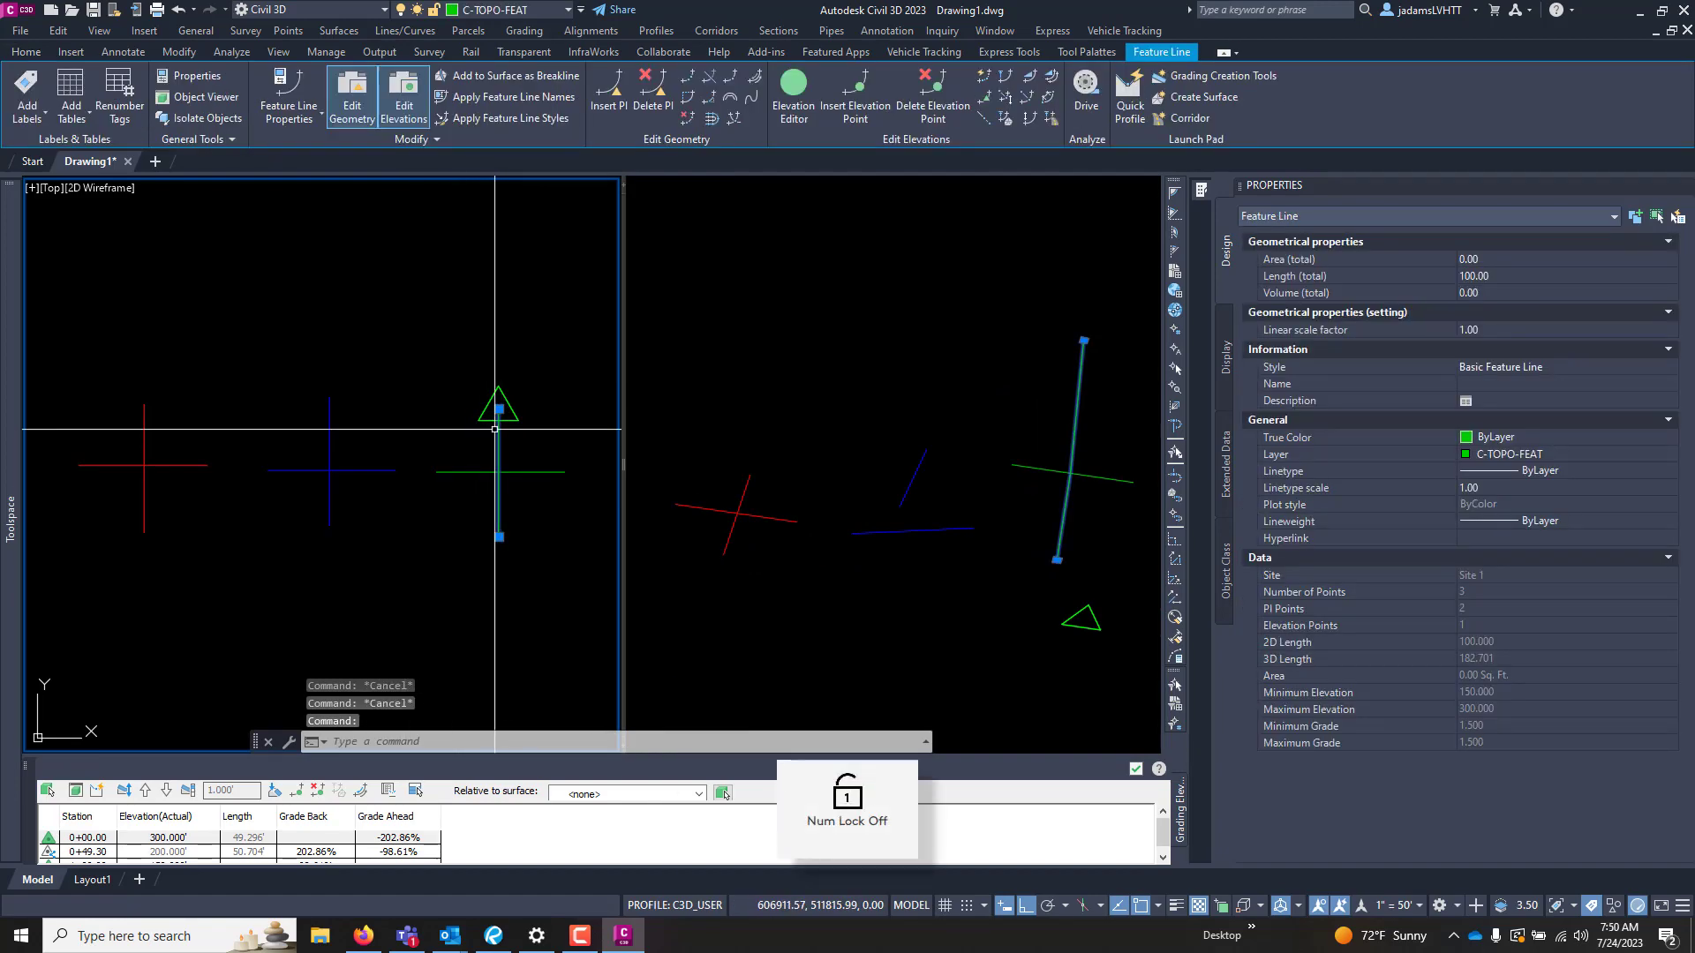
{"action": "key", "text": "Delete"}
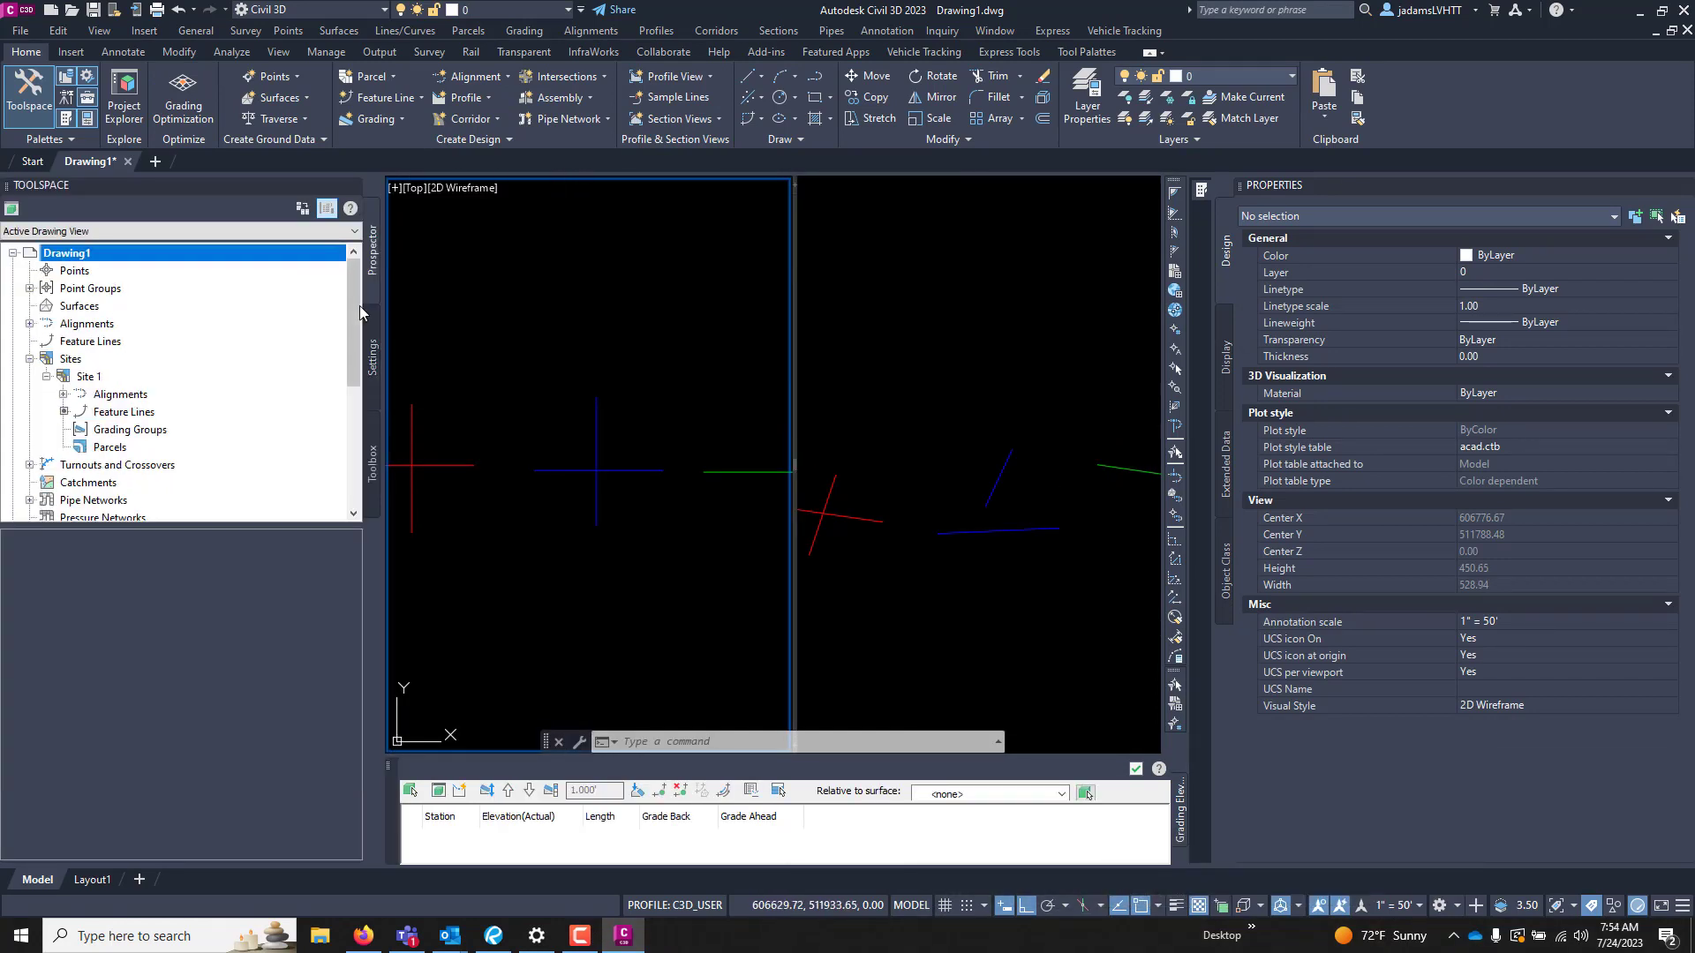
- Expand Multipurpose Styles in the Settings tree to list the Feature Line Styles
{"action": "left_click", "coordinate": [373, 360]}
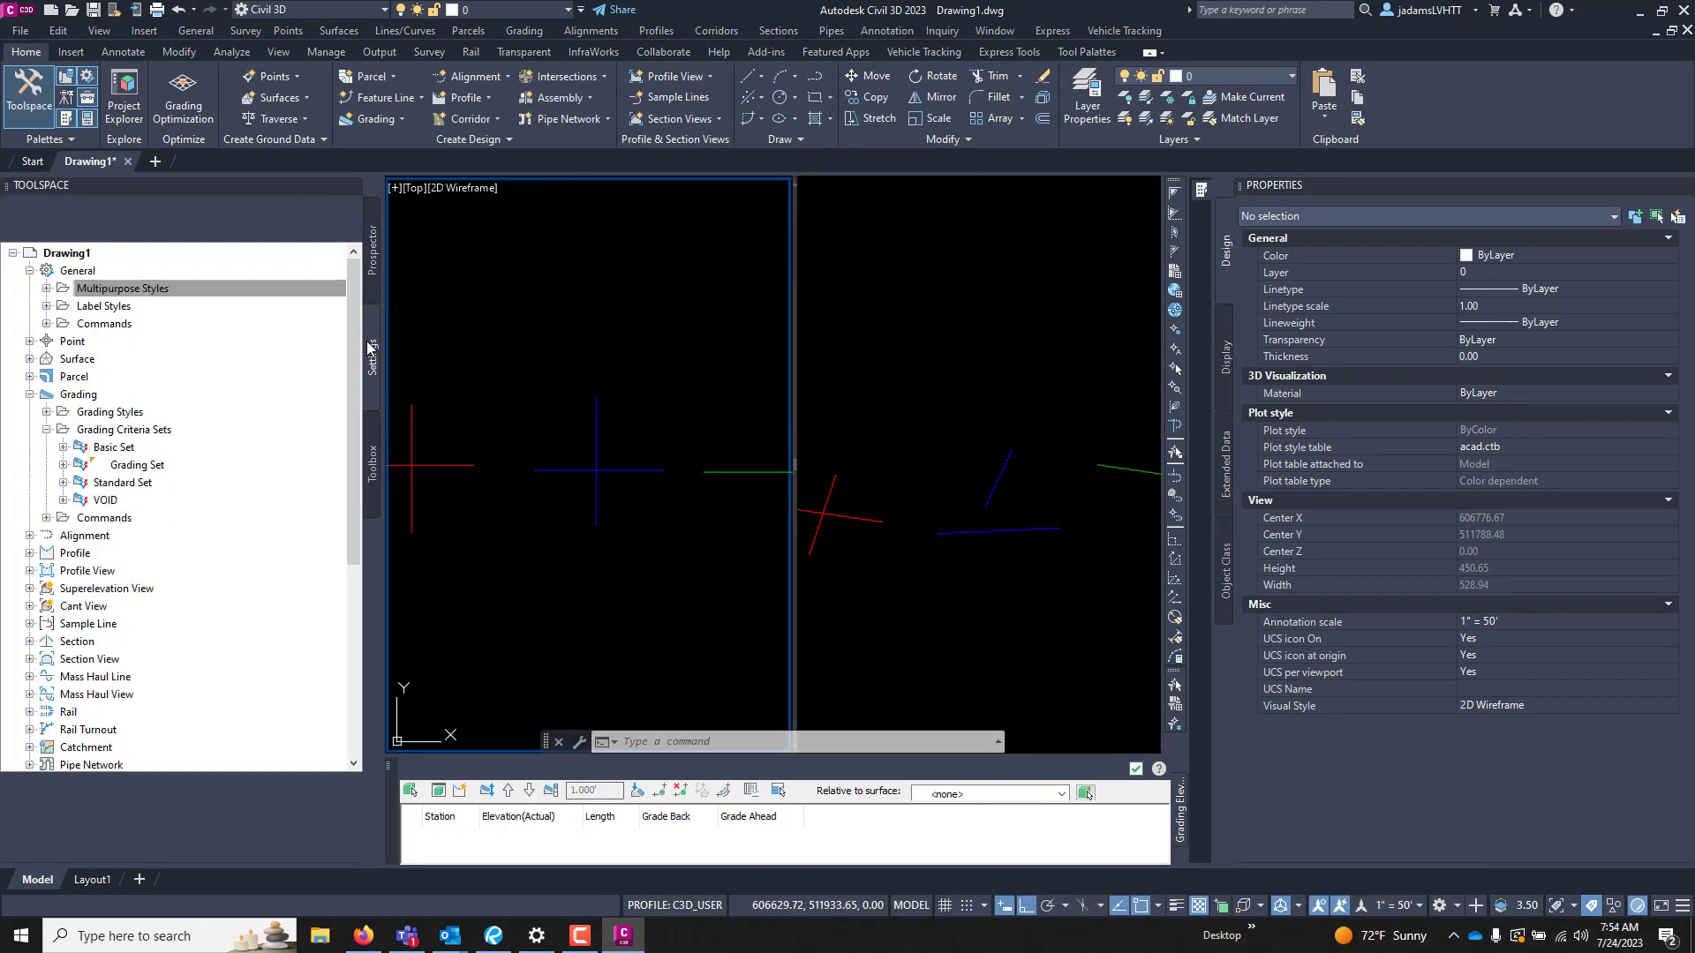
{"action": "left_click", "coordinate": [46, 290]}
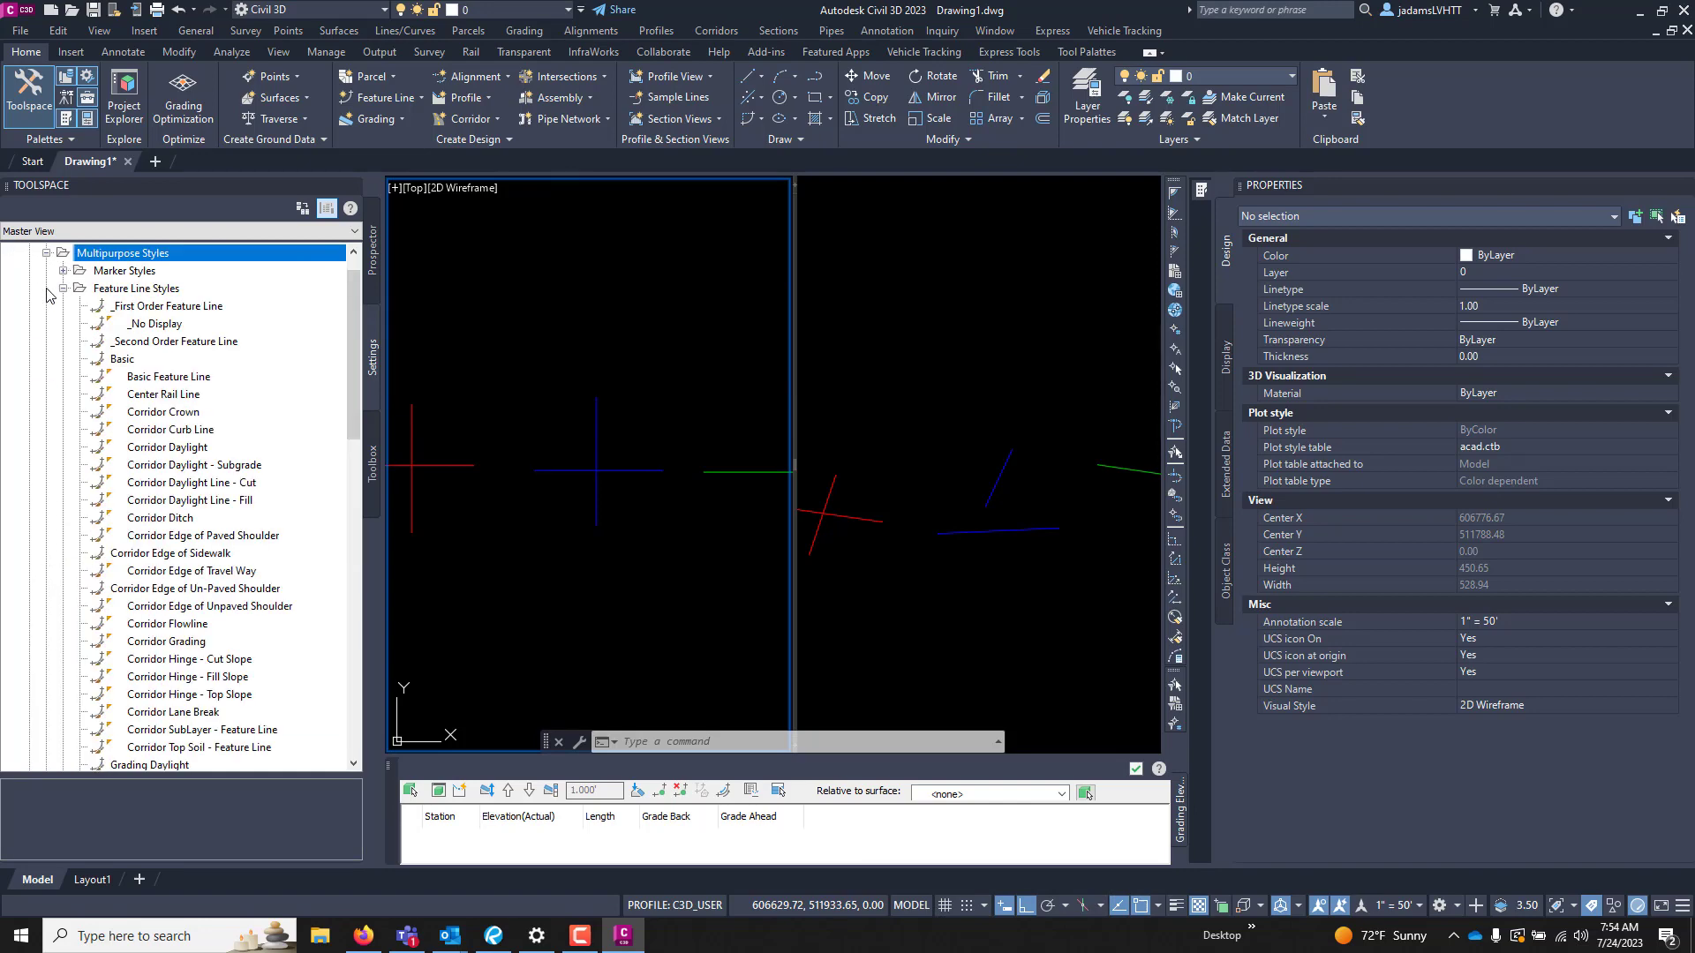
{"action": "left_click", "coordinate": [124, 289]}
{"action": "scroll", "coordinate": [179, 563], "scroll_direction": "down", "scroll_amount": 5}
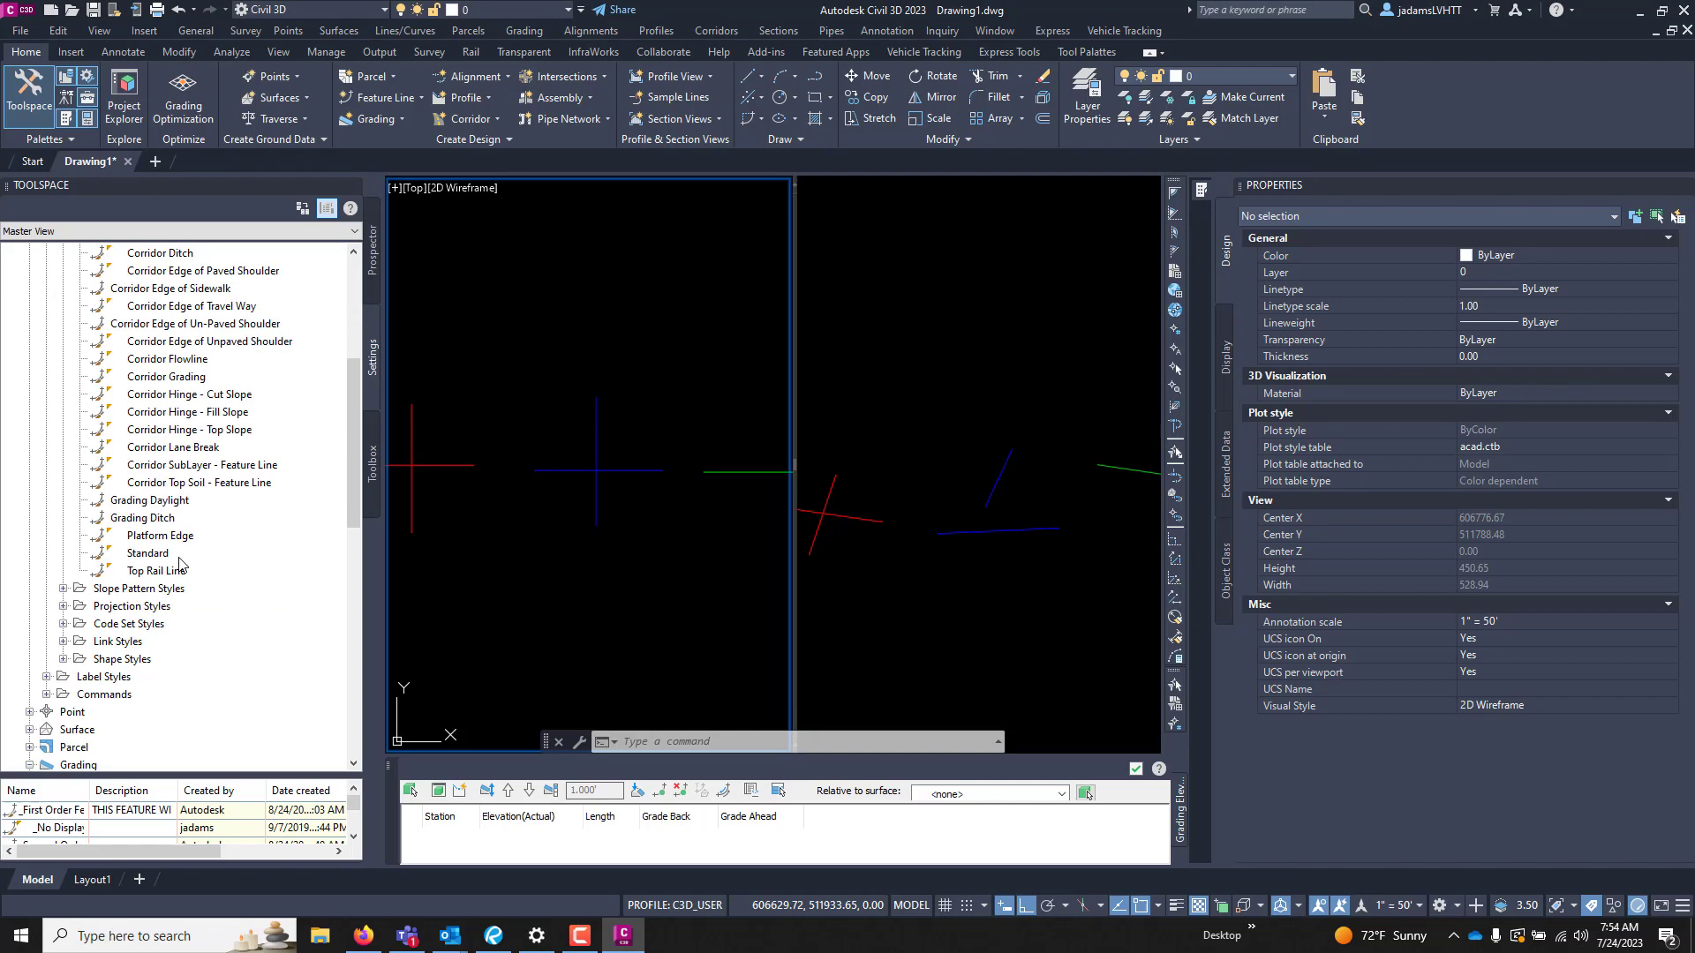
{"action": "scroll", "coordinate": [179, 562], "scroll_direction": "up", "scroll_amount": 5}
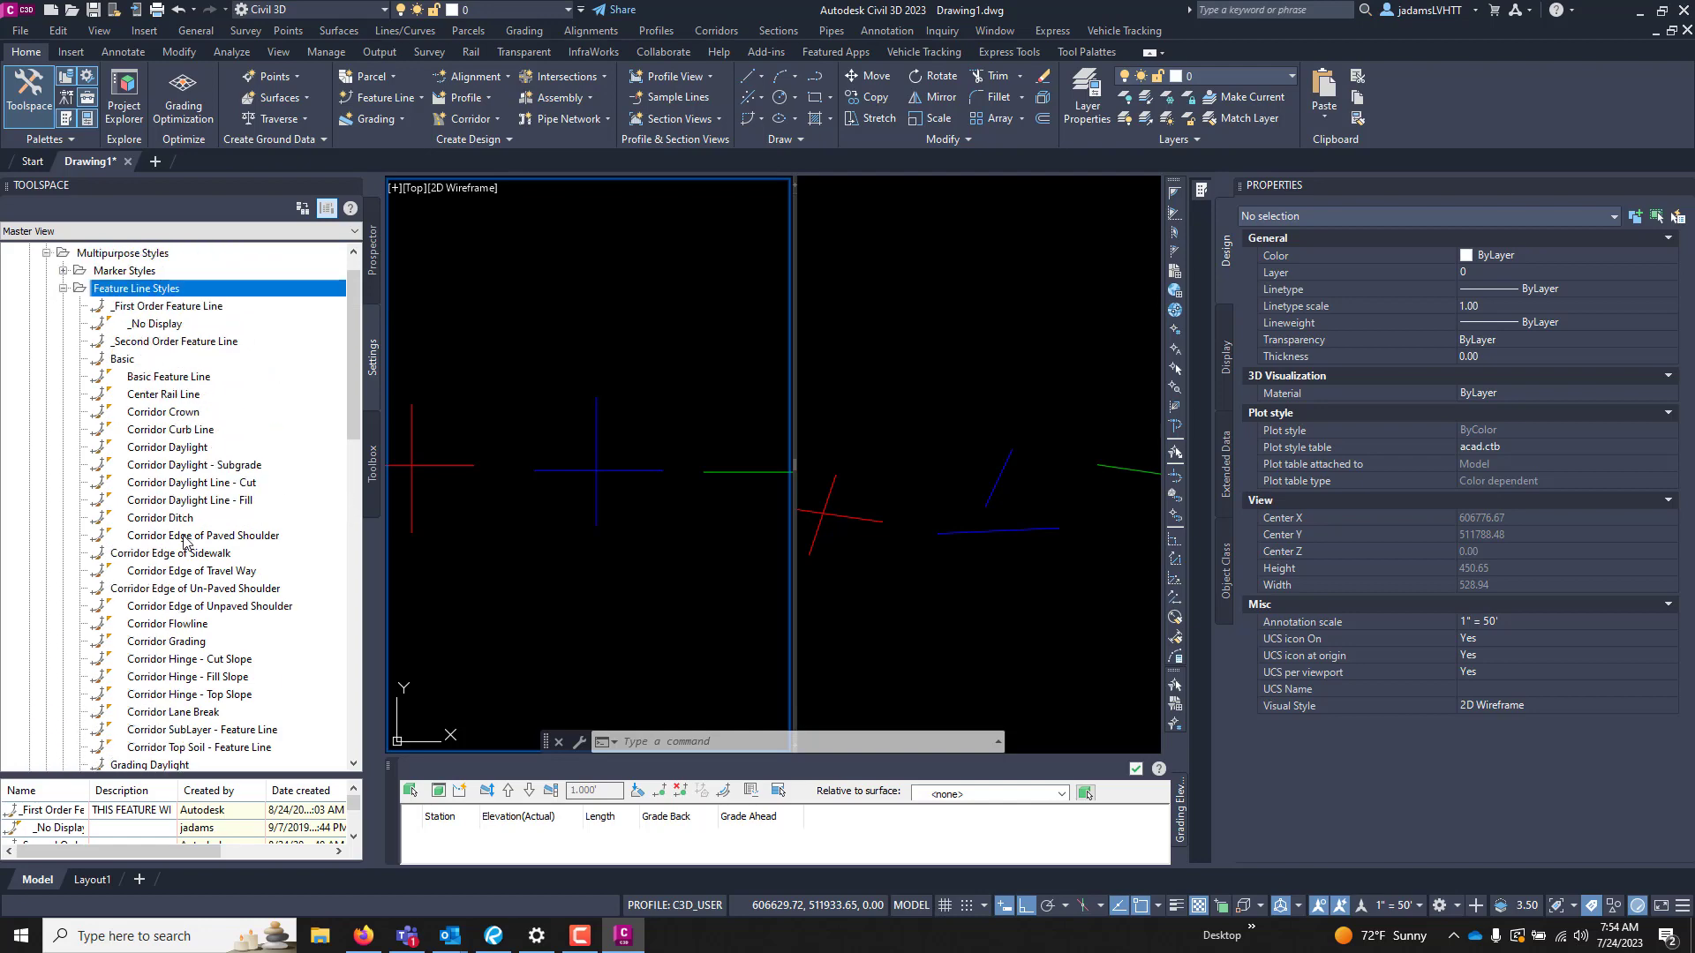
- Browse the _First Order Feature Line style's Profile, Display, Information and Section tabs, then cancel unchanged
{"action": "double_click", "coordinate": [173, 307]}
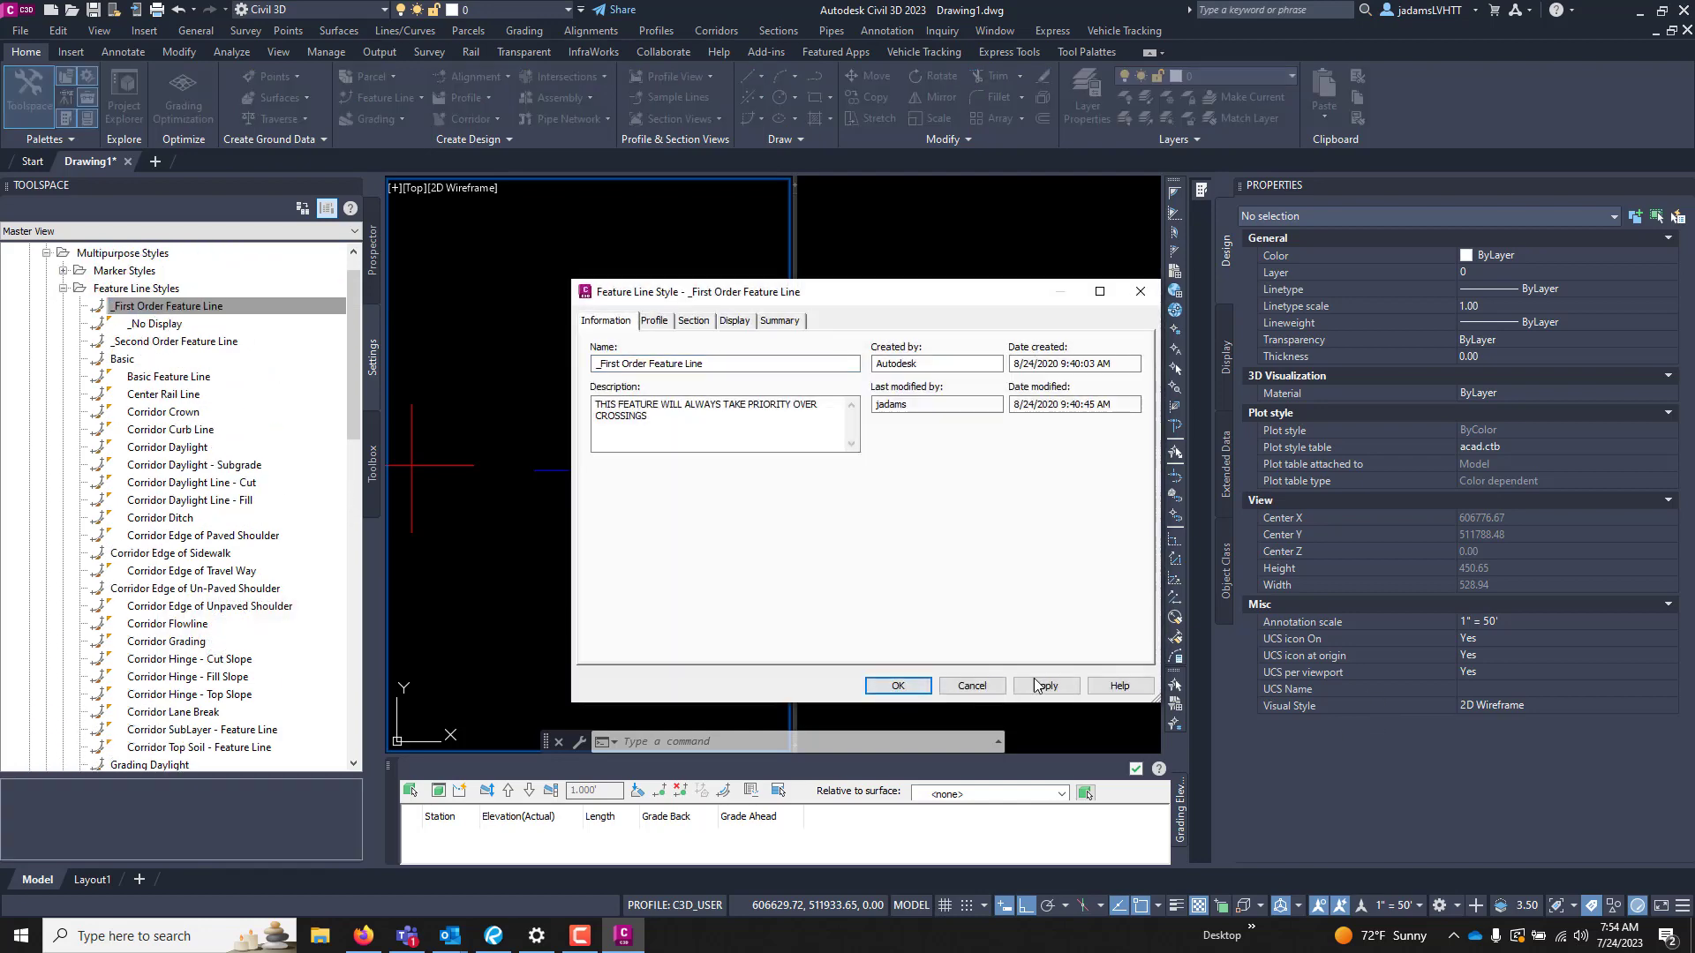
{"action": "left_click", "coordinate": [654, 321]}
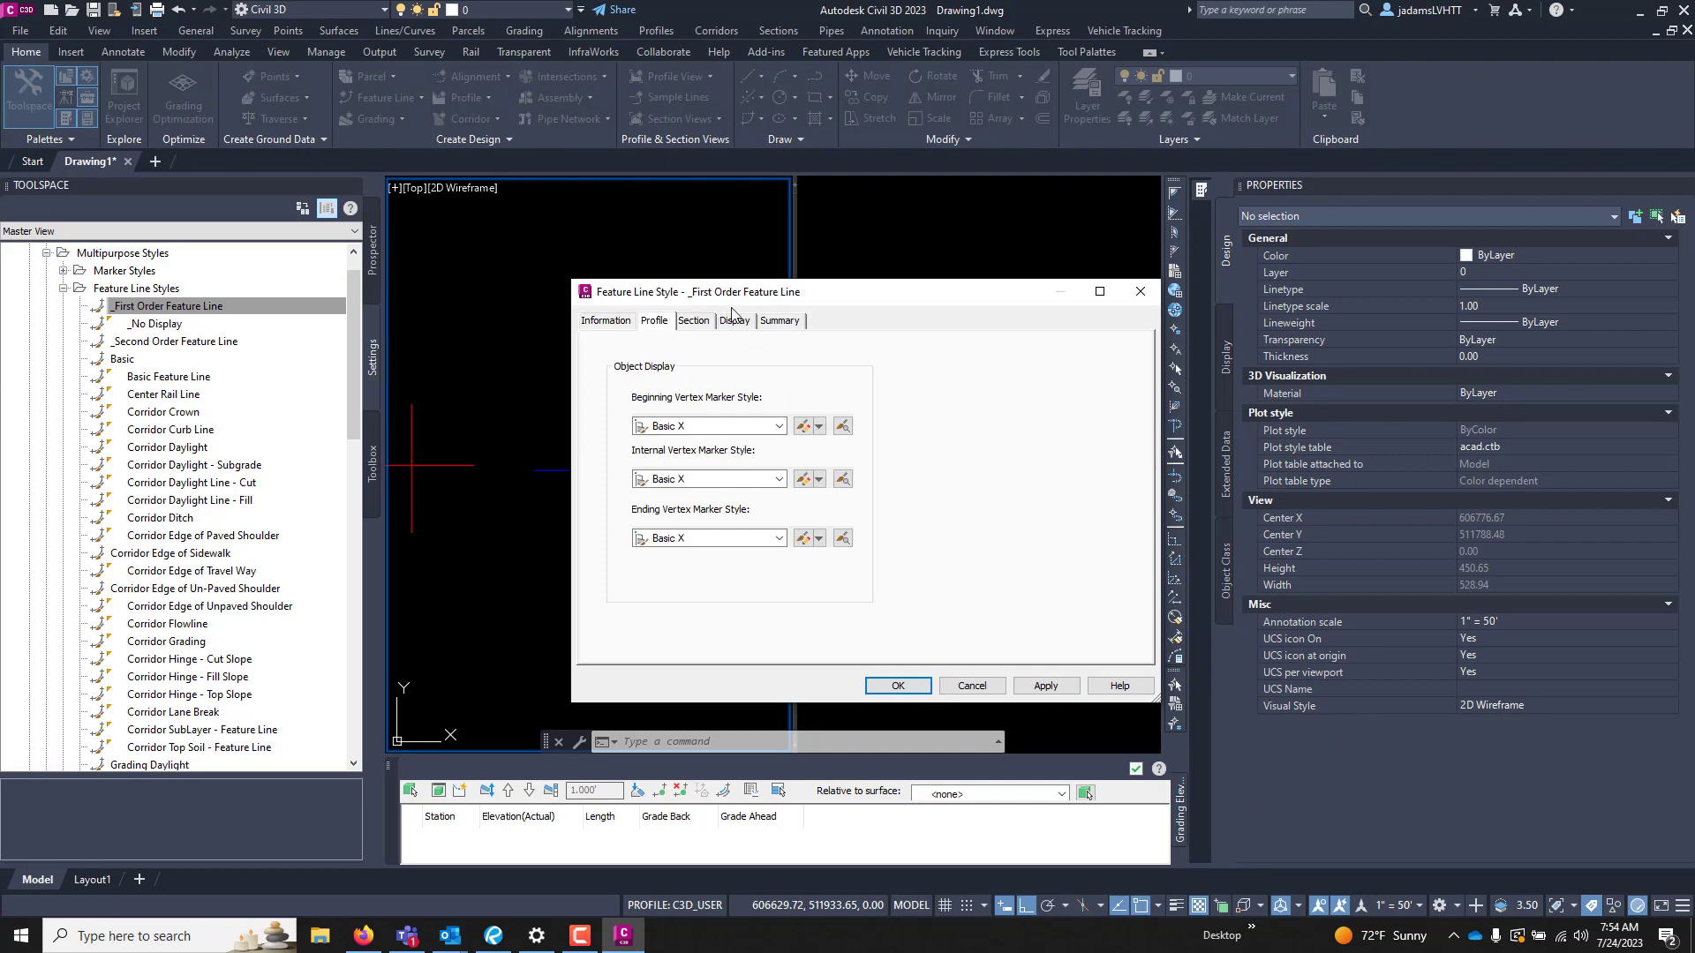
{"action": "left_click", "coordinate": [695, 322]}
{"action": "left_click", "coordinate": [733, 322]}
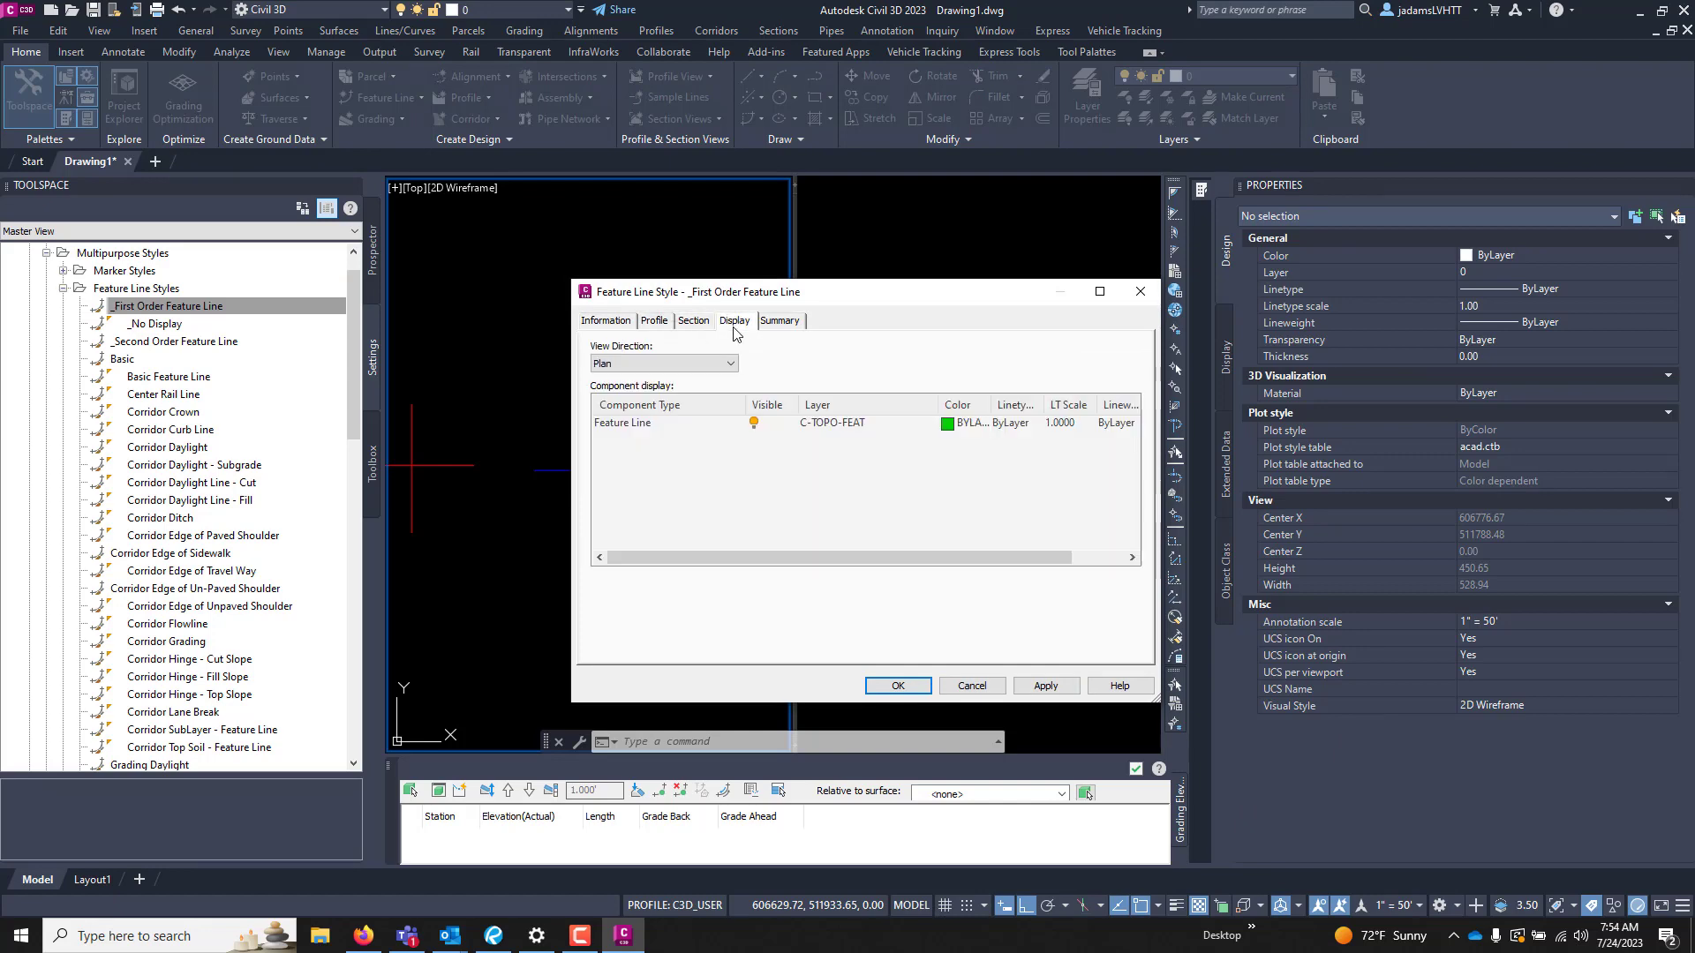
{"action": "left_click", "coordinate": [781, 321]}
{"action": "left_click", "coordinate": [616, 323]}
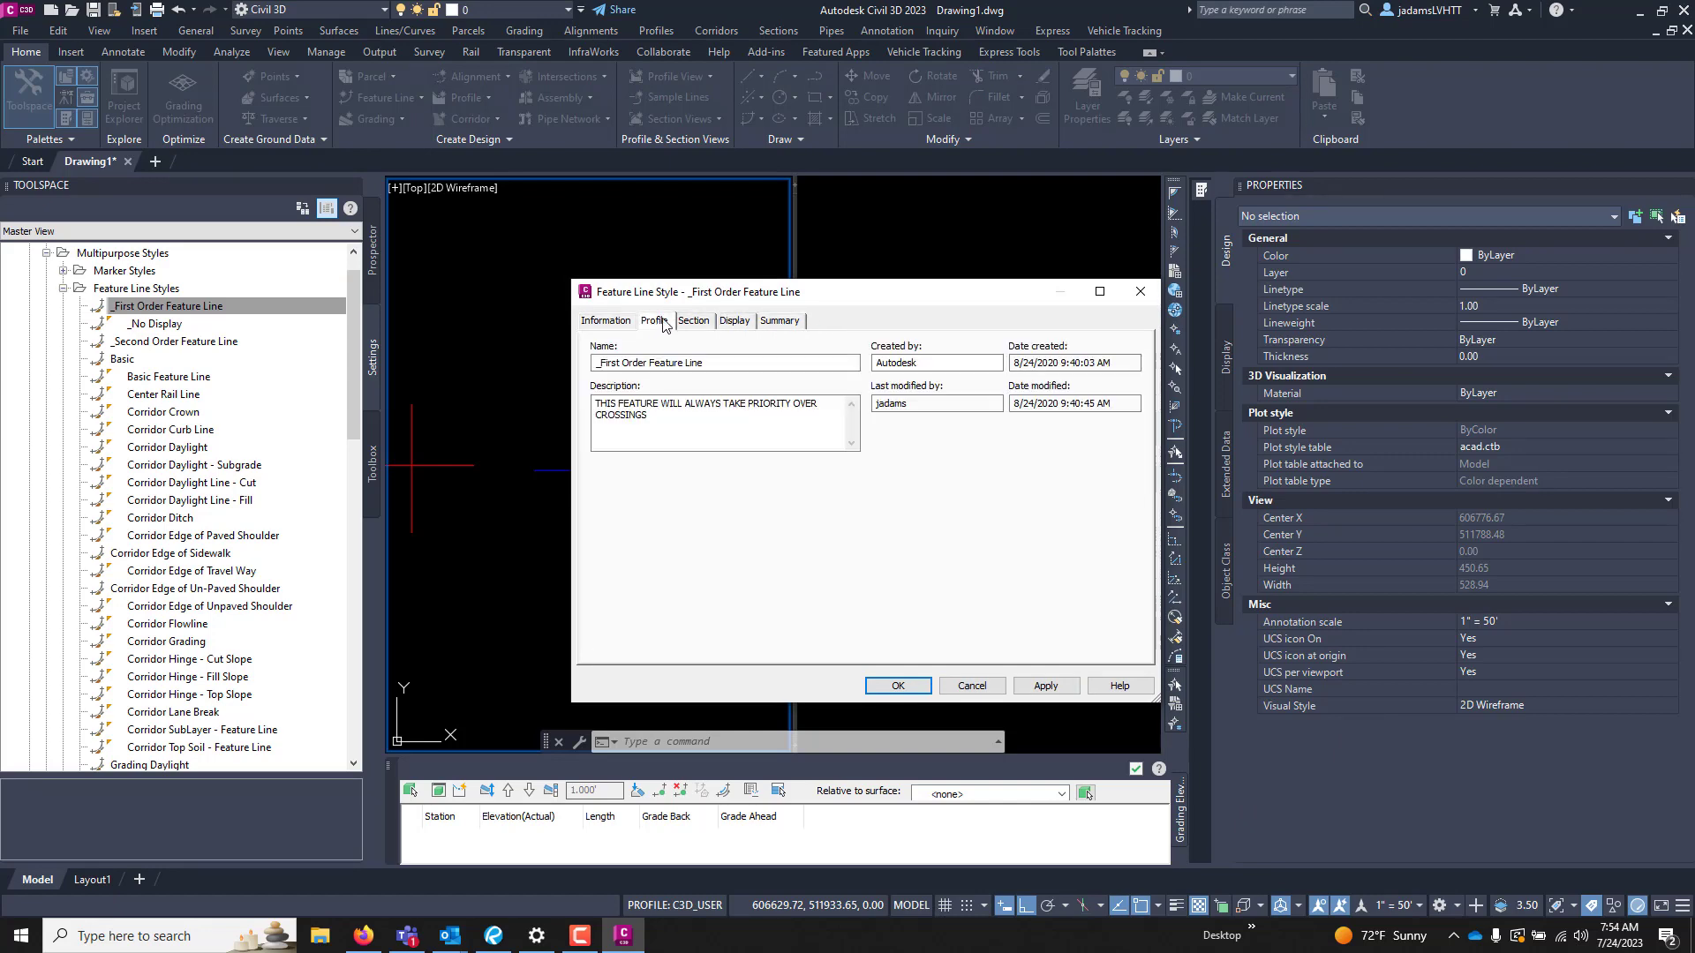
{"action": "left_click", "coordinate": [694, 321]}
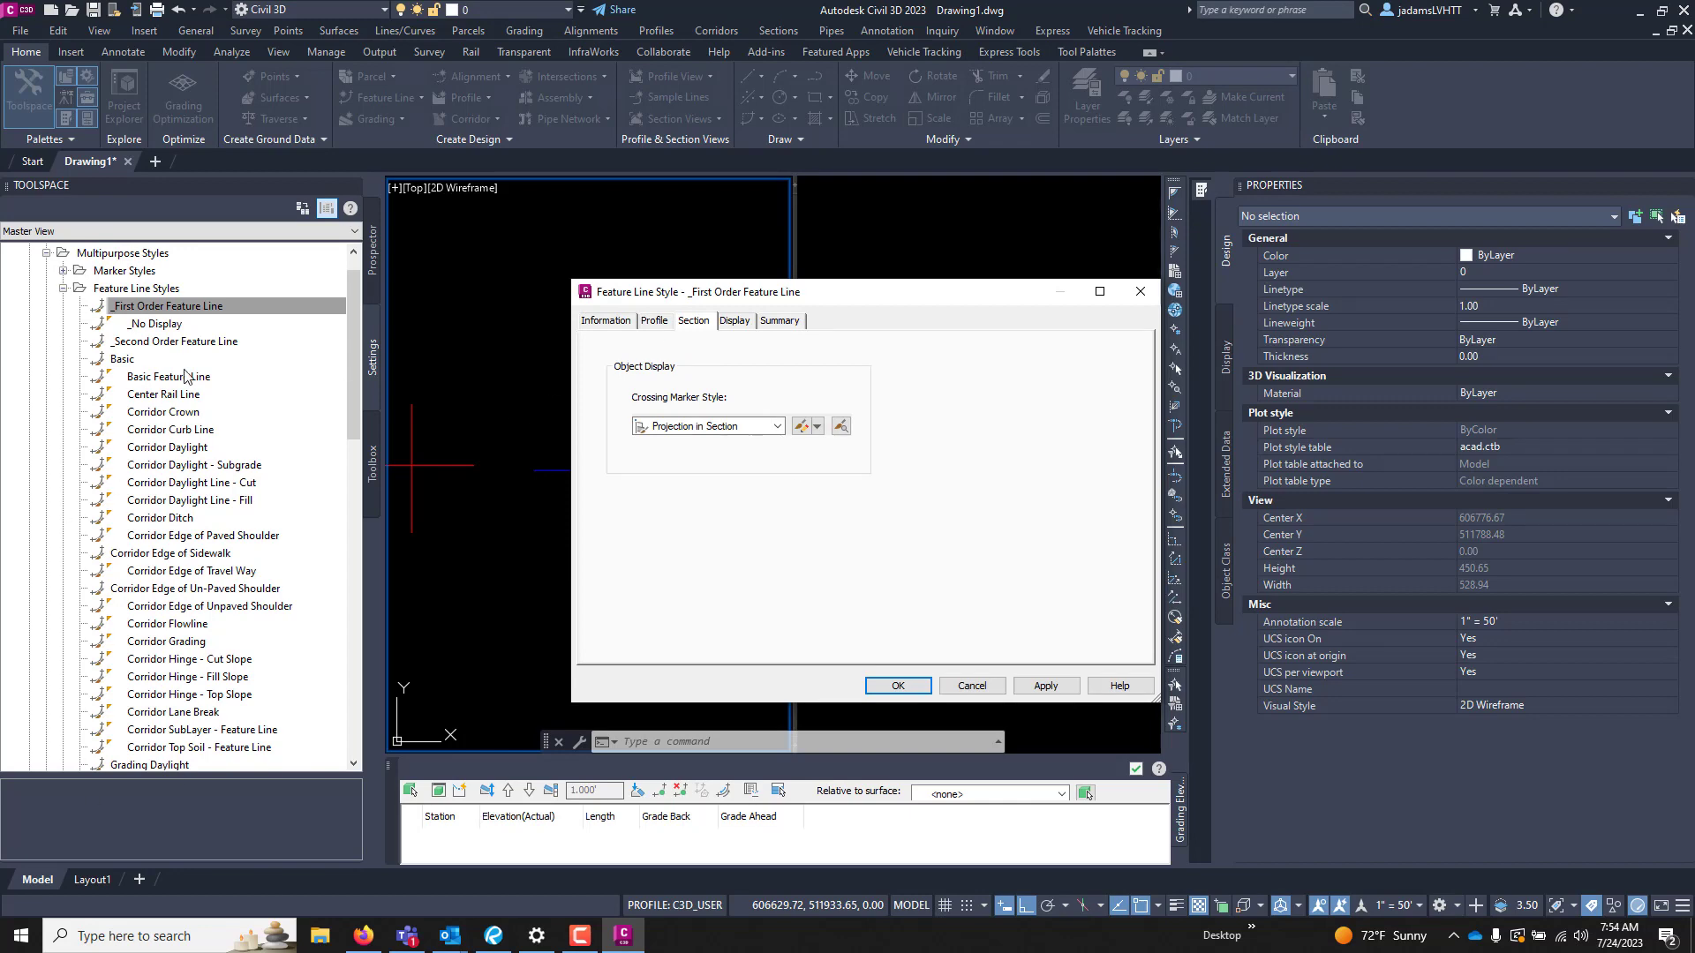
{"action": "left_click", "coordinate": [957, 688]}
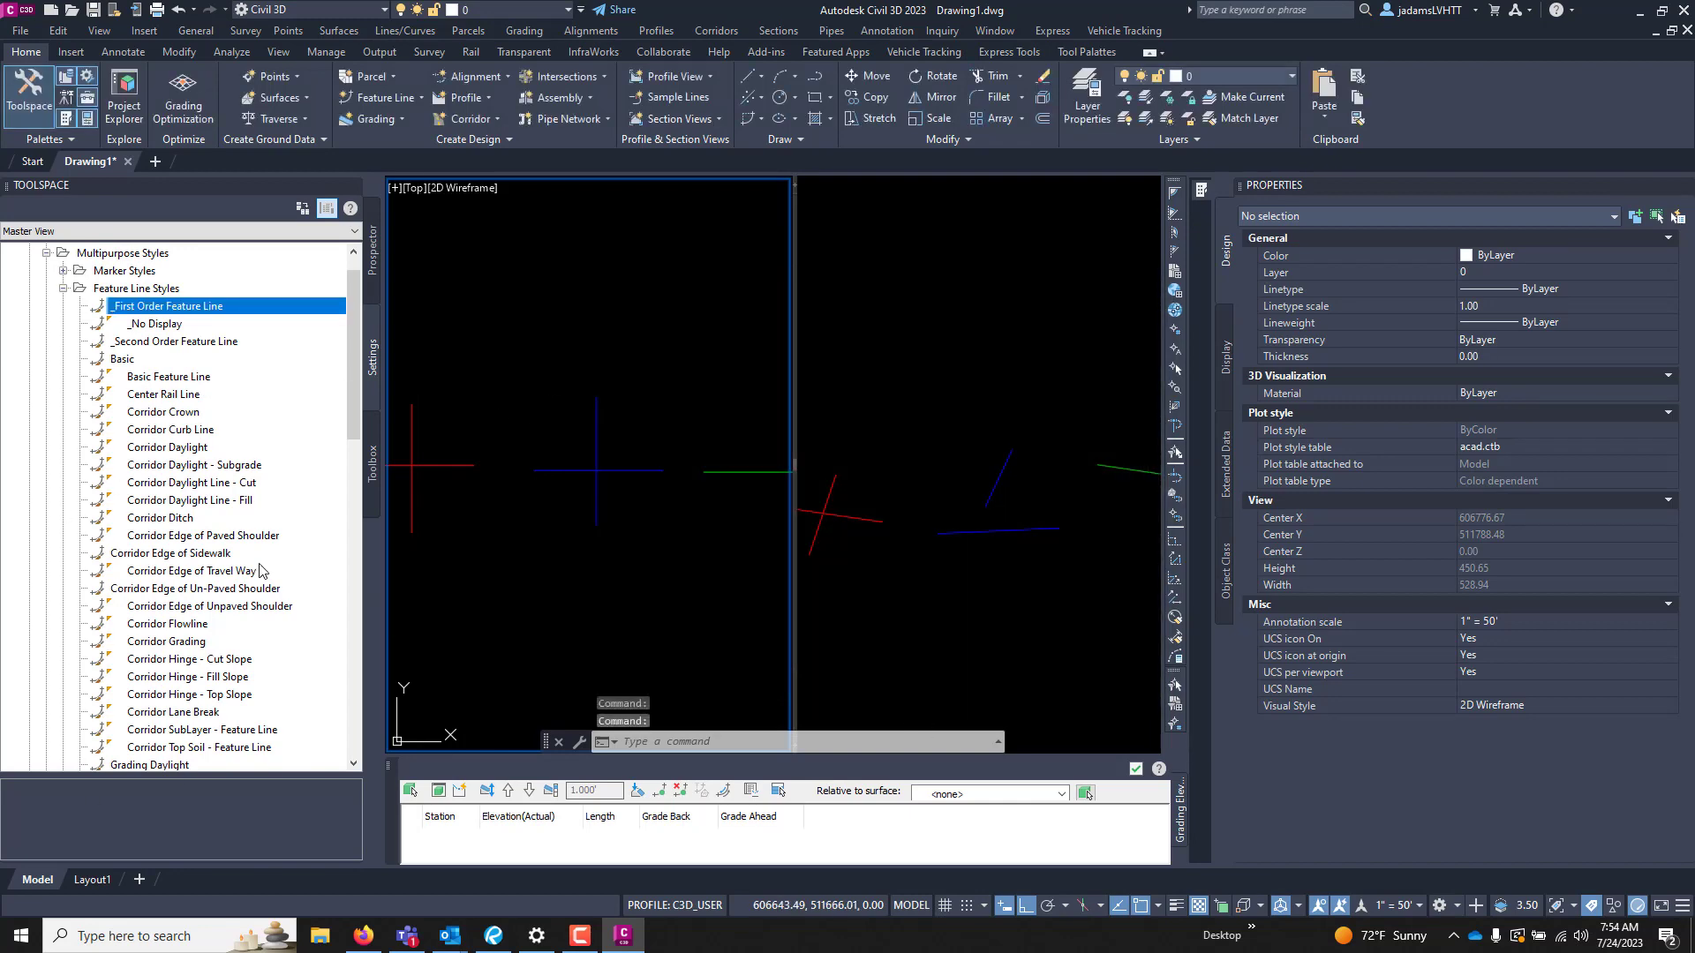
- Open the Feature Line properties for Site 1 from the Prospector tree
{"action": "left_click", "coordinate": [374, 264]}
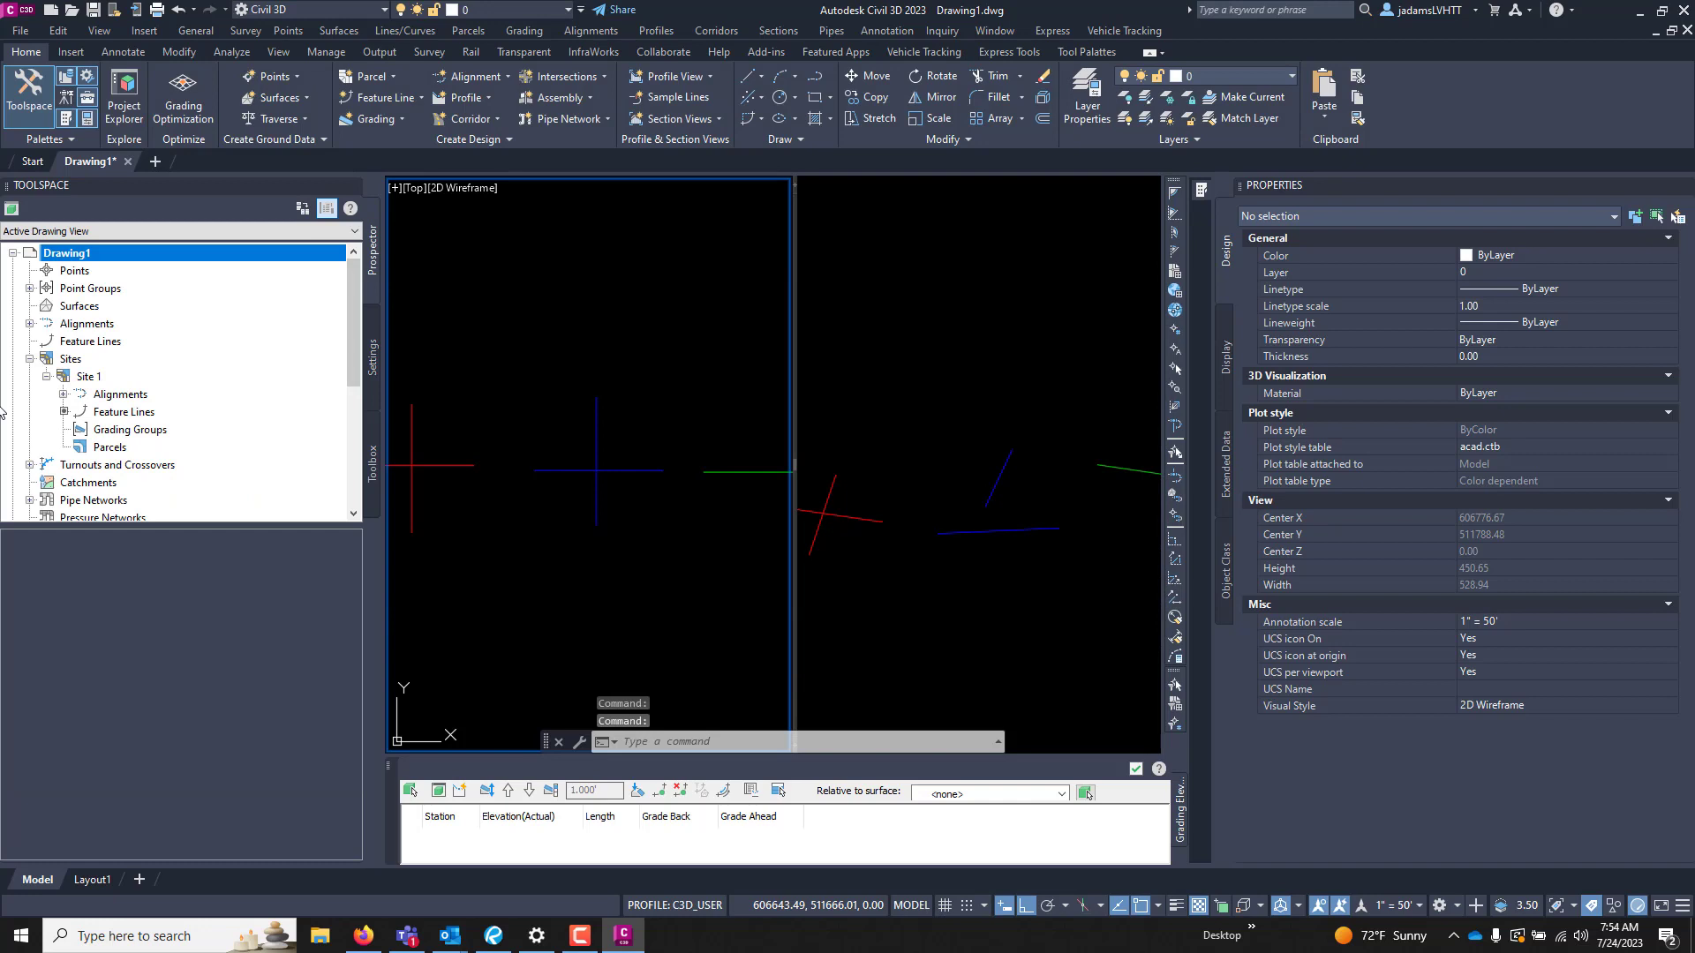
{"action": "left_click", "coordinate": [79, 378]}
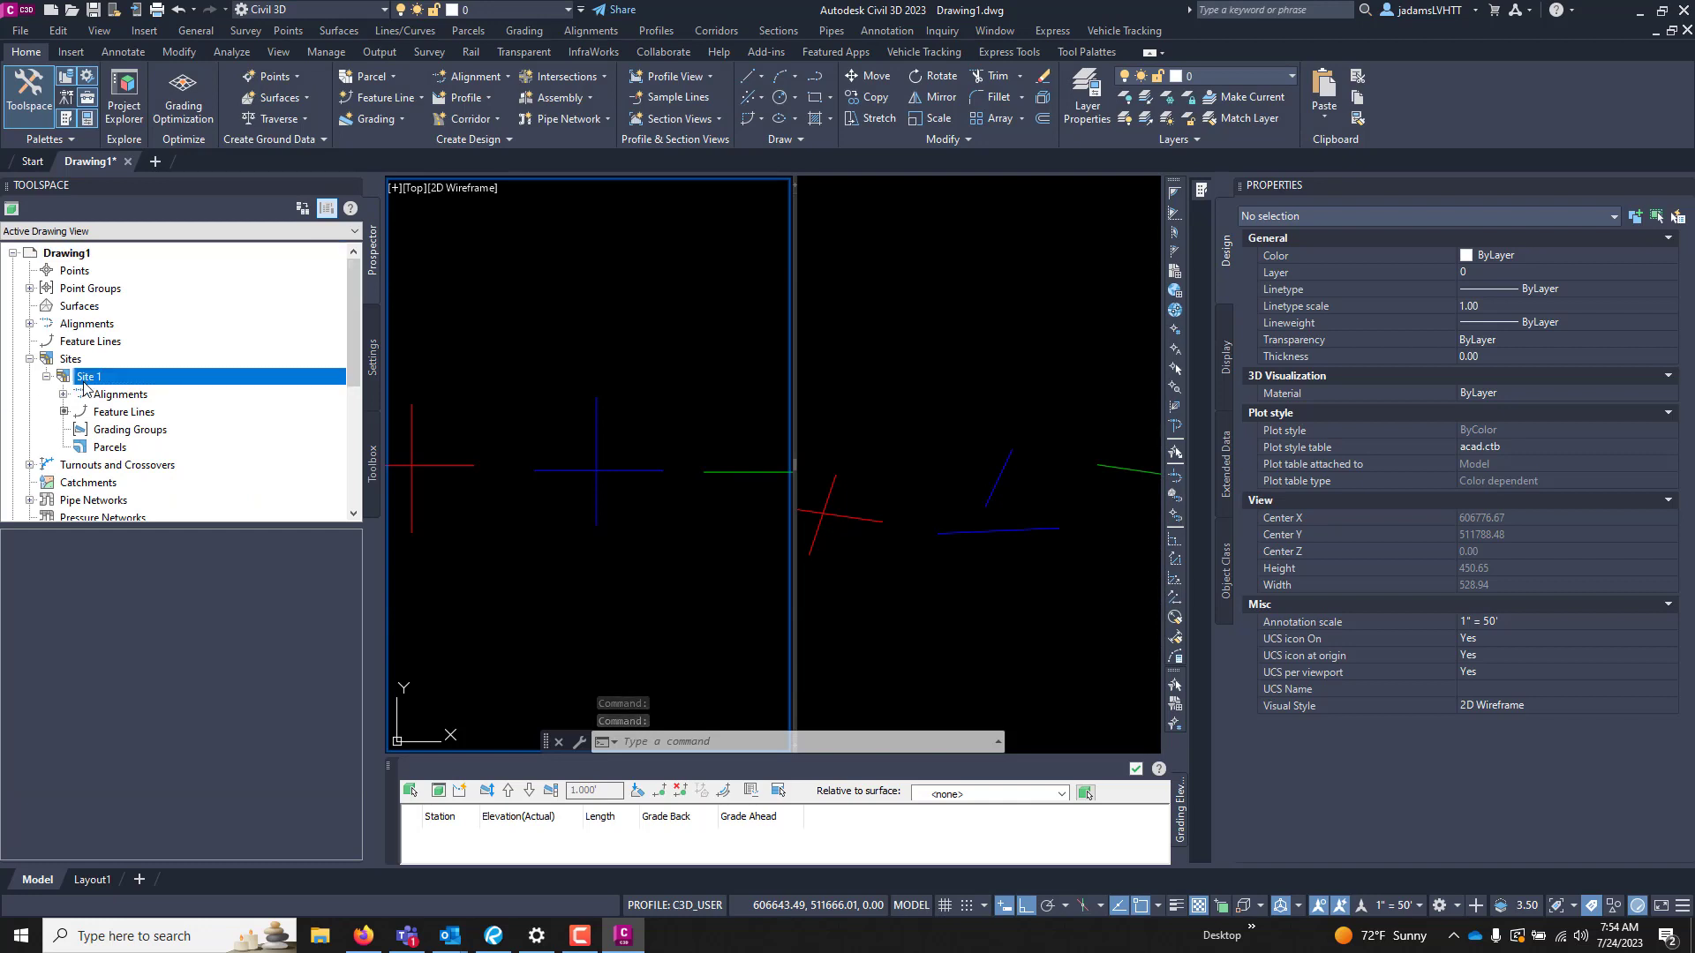
{"action": "left_click", "coordinate": [123, 412]}
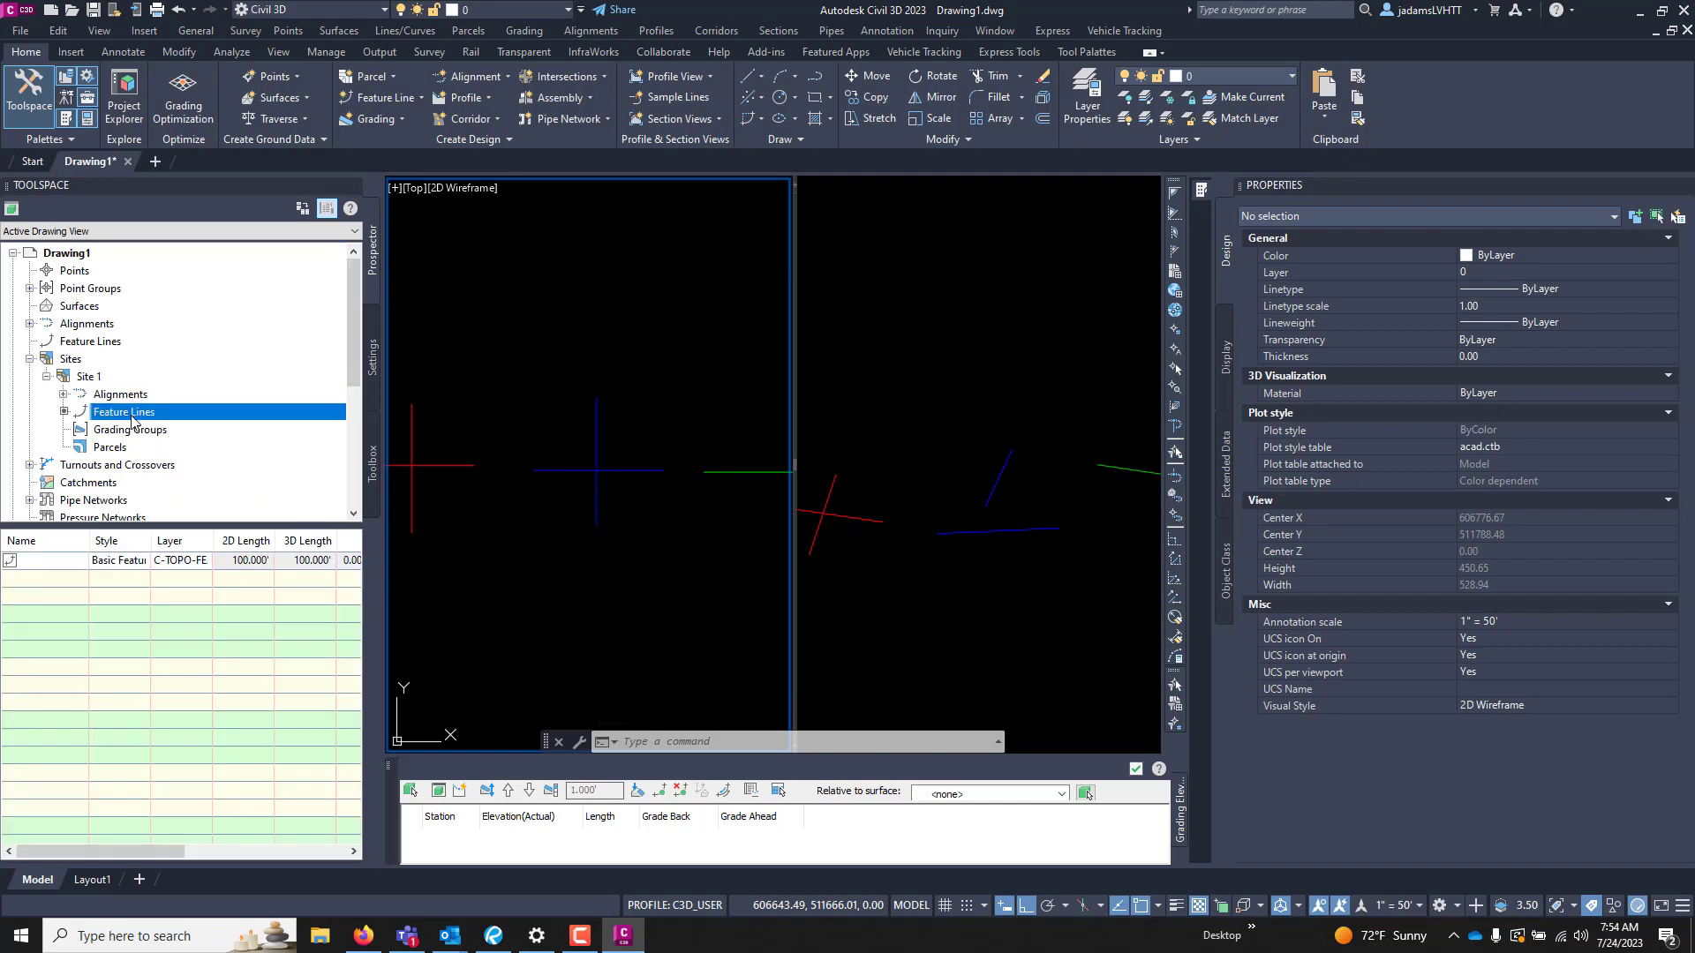
{"action": "right_click", "coordinate": [132, 421]}
{"action": "left_click", "coordinate": [161, 428]}
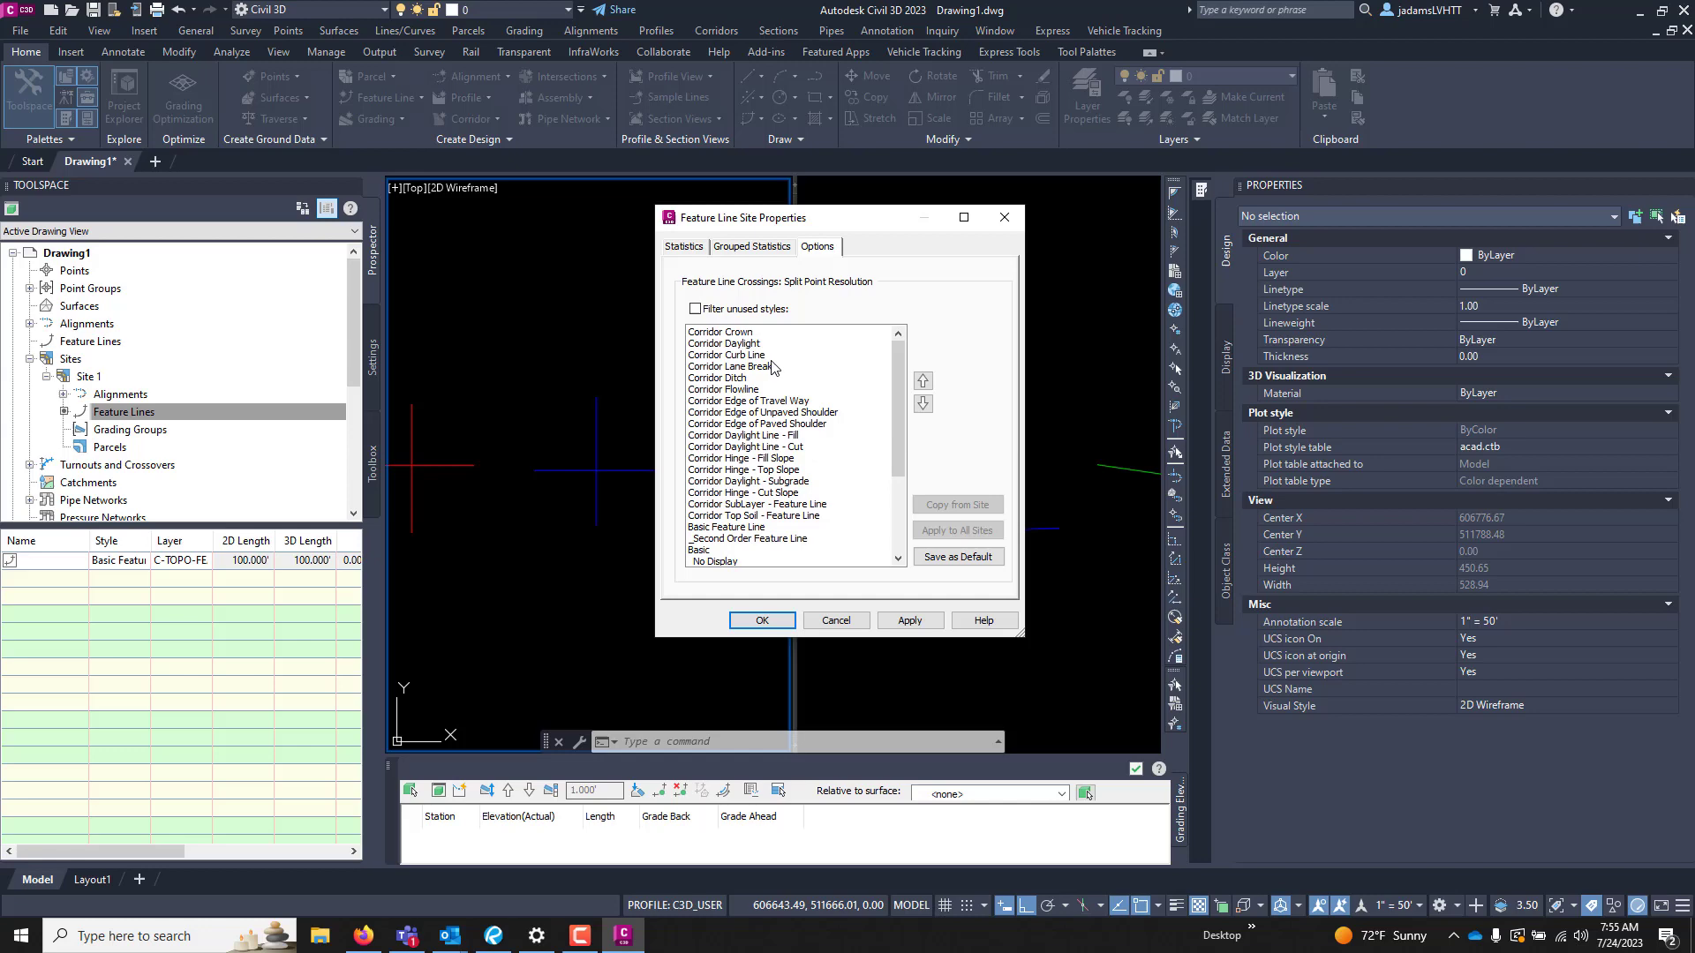
{"action": "mouse_move", "coordinate": [897, 411]}
{"action": "left_mouse_down"}
{"action": "mouse_move", "coordinate": [892, 494]}
{"action": "mouse_move", "coordinate": [894, 385]}
{"action": "mouse_move", "coordinate": [900, 518]}
{"action": "mouse_move", "coordinate": [889, 386]}
{"action": "left_mouse_up"}
- Move _First Order Feature Line up above _Second Order Feature Line in the crossing priority and confirm
{"action": "left_click", "coordinate": [769, 540]}
{"action": "scroll", "coordinate": [781, 534], "scroll_direction": "down", "scroll_amount": 5}
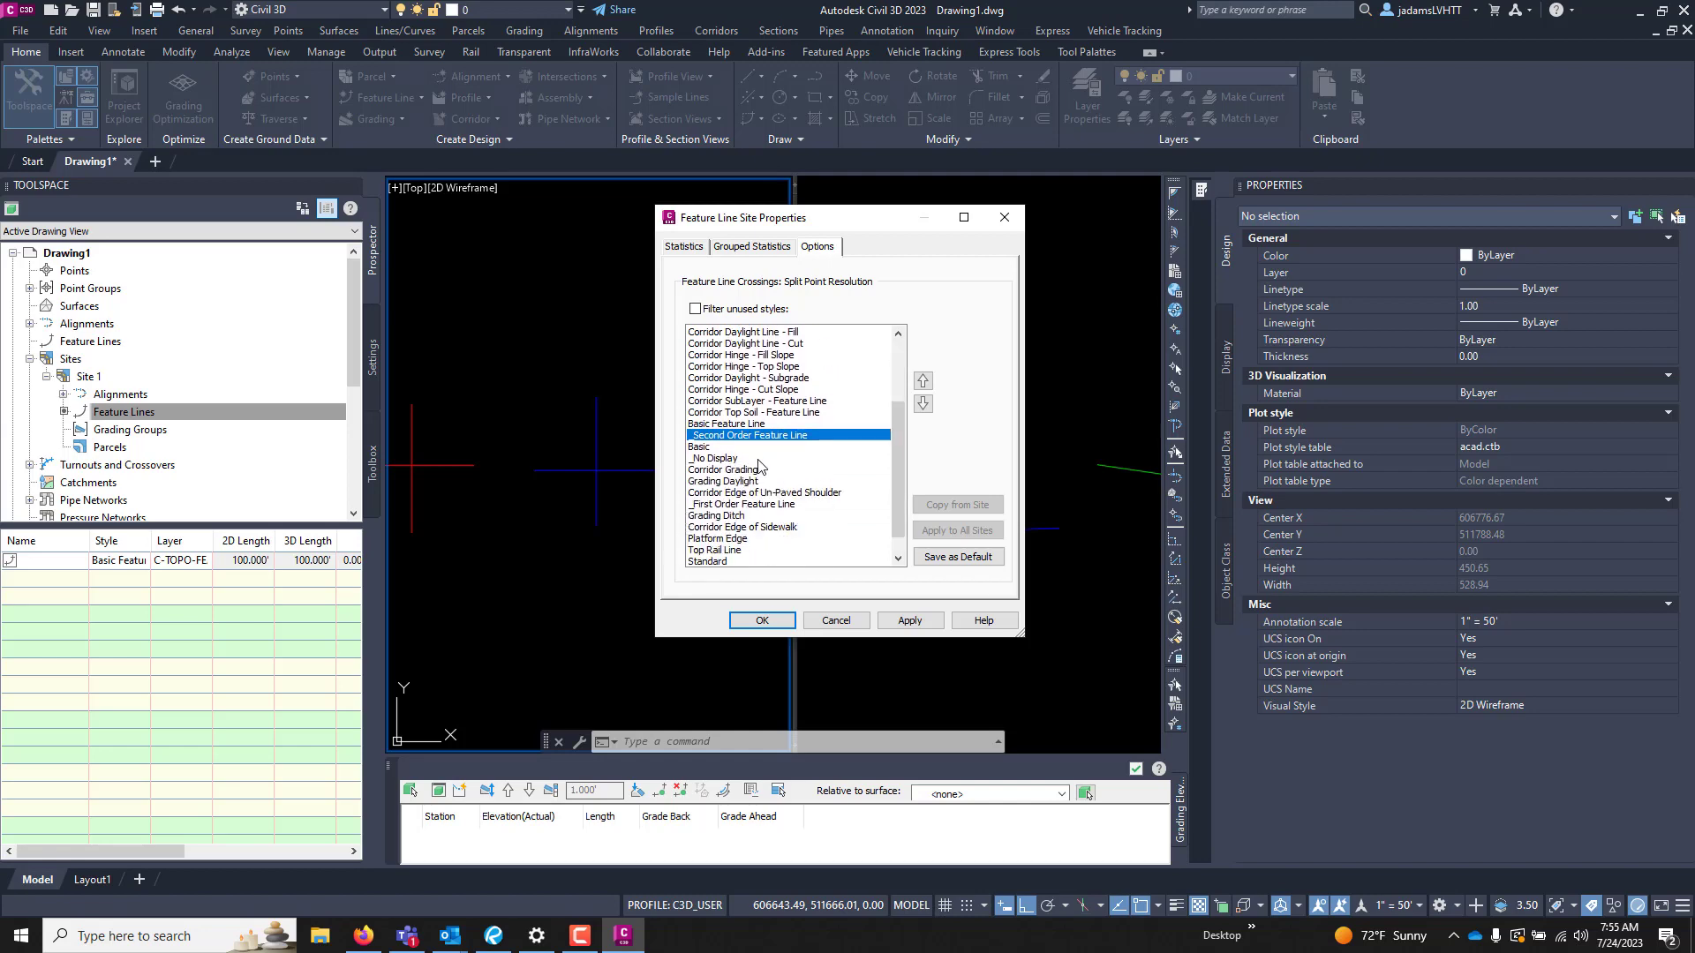
{"action": "left_click", "coordinate": [739, 504]}
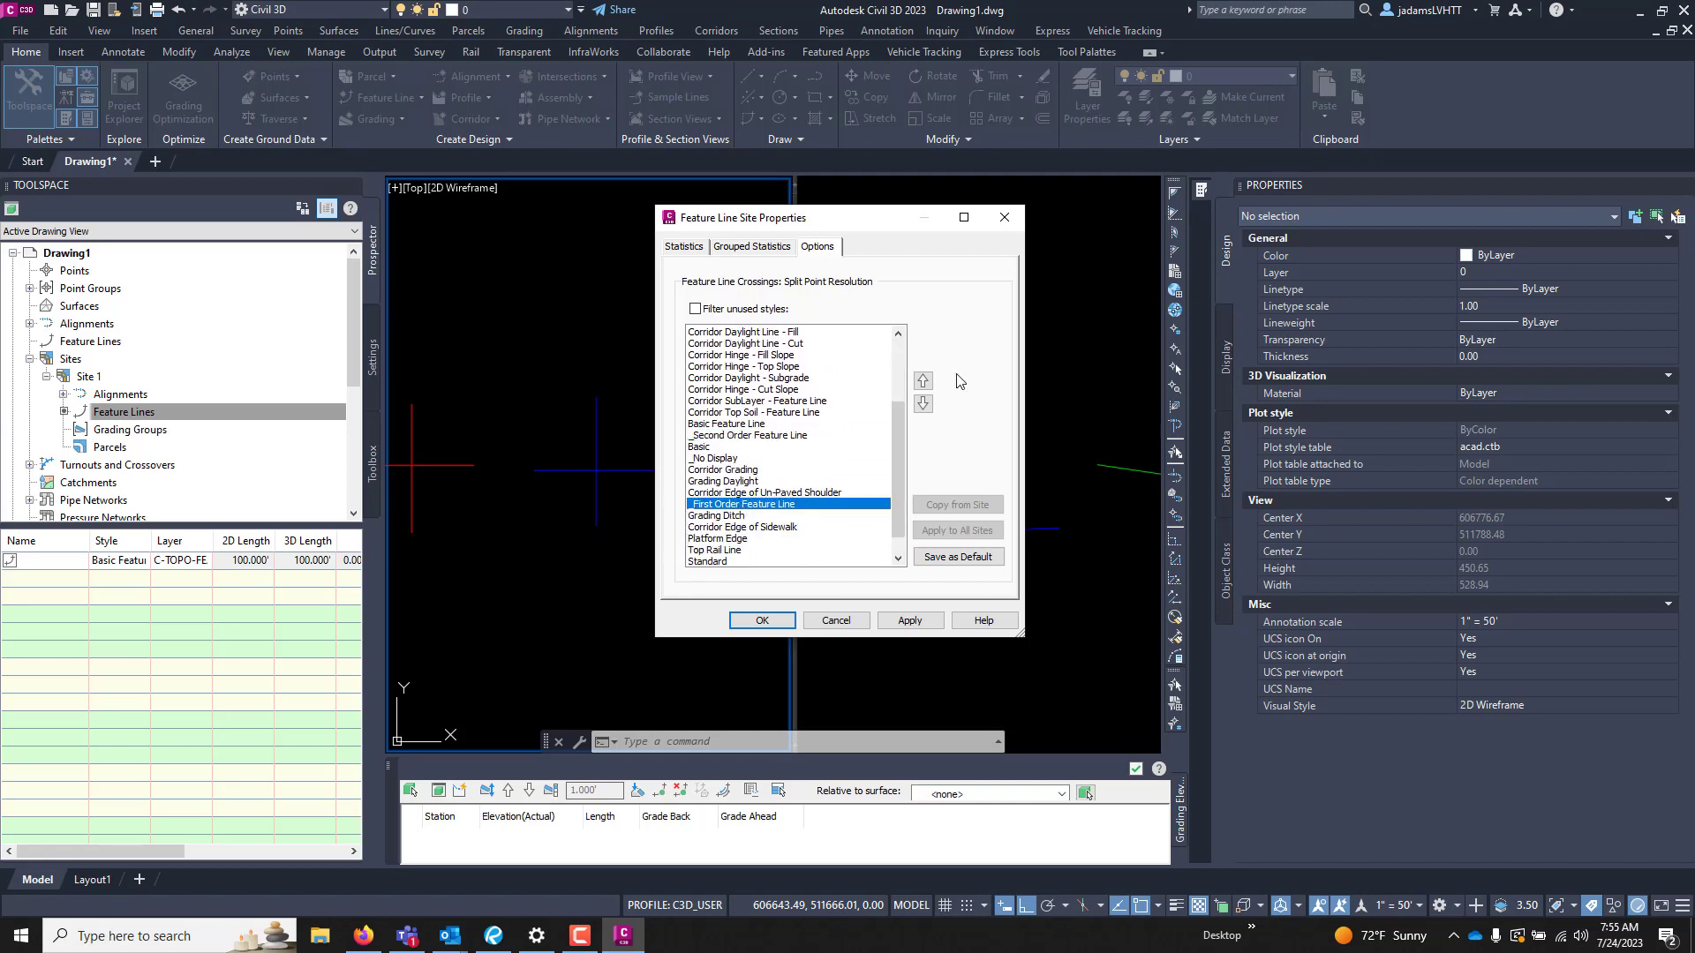
{"action": "left_click", "coordinate": [923, 381]}
{"action": "left_click", "coordinate": [923, 381]}
{"action": "left_click", "coordinate": [923, 380]}
{"action": "left_click", "coordinate": [923, 381]}
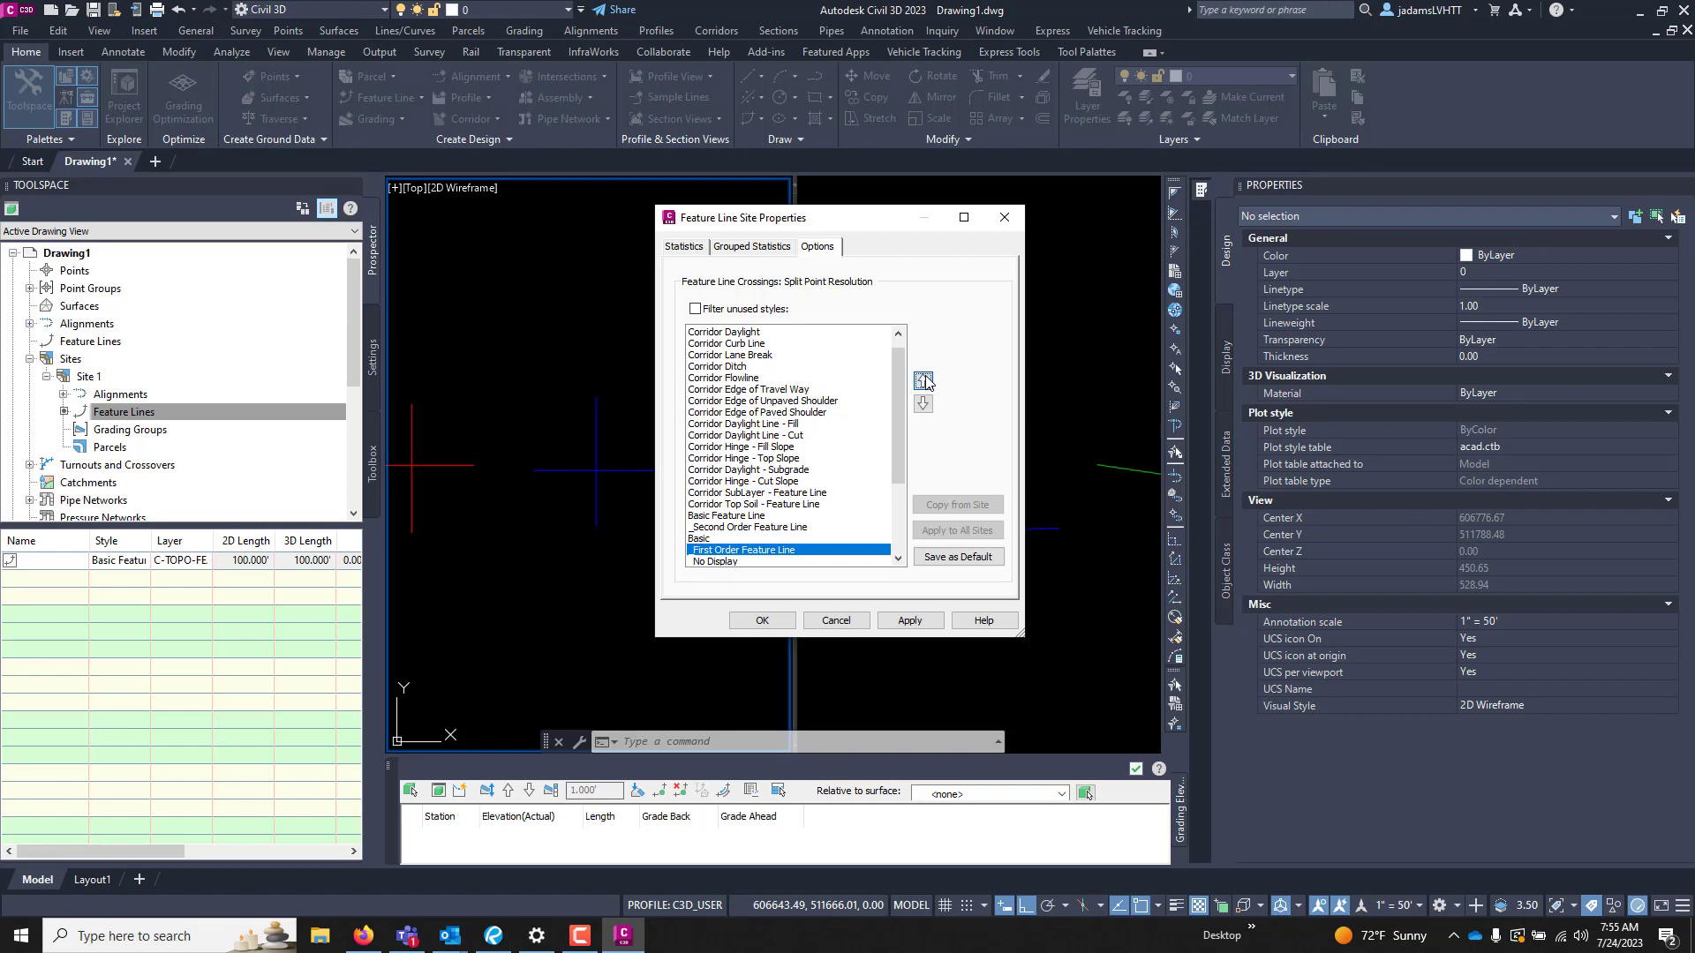
{"action": "left_click", "coordinate": [924, 381]}
{"action": "left_click", "coordinate": [923, 381]}
{"action": "left_click", "coordinate": [923, 381]}
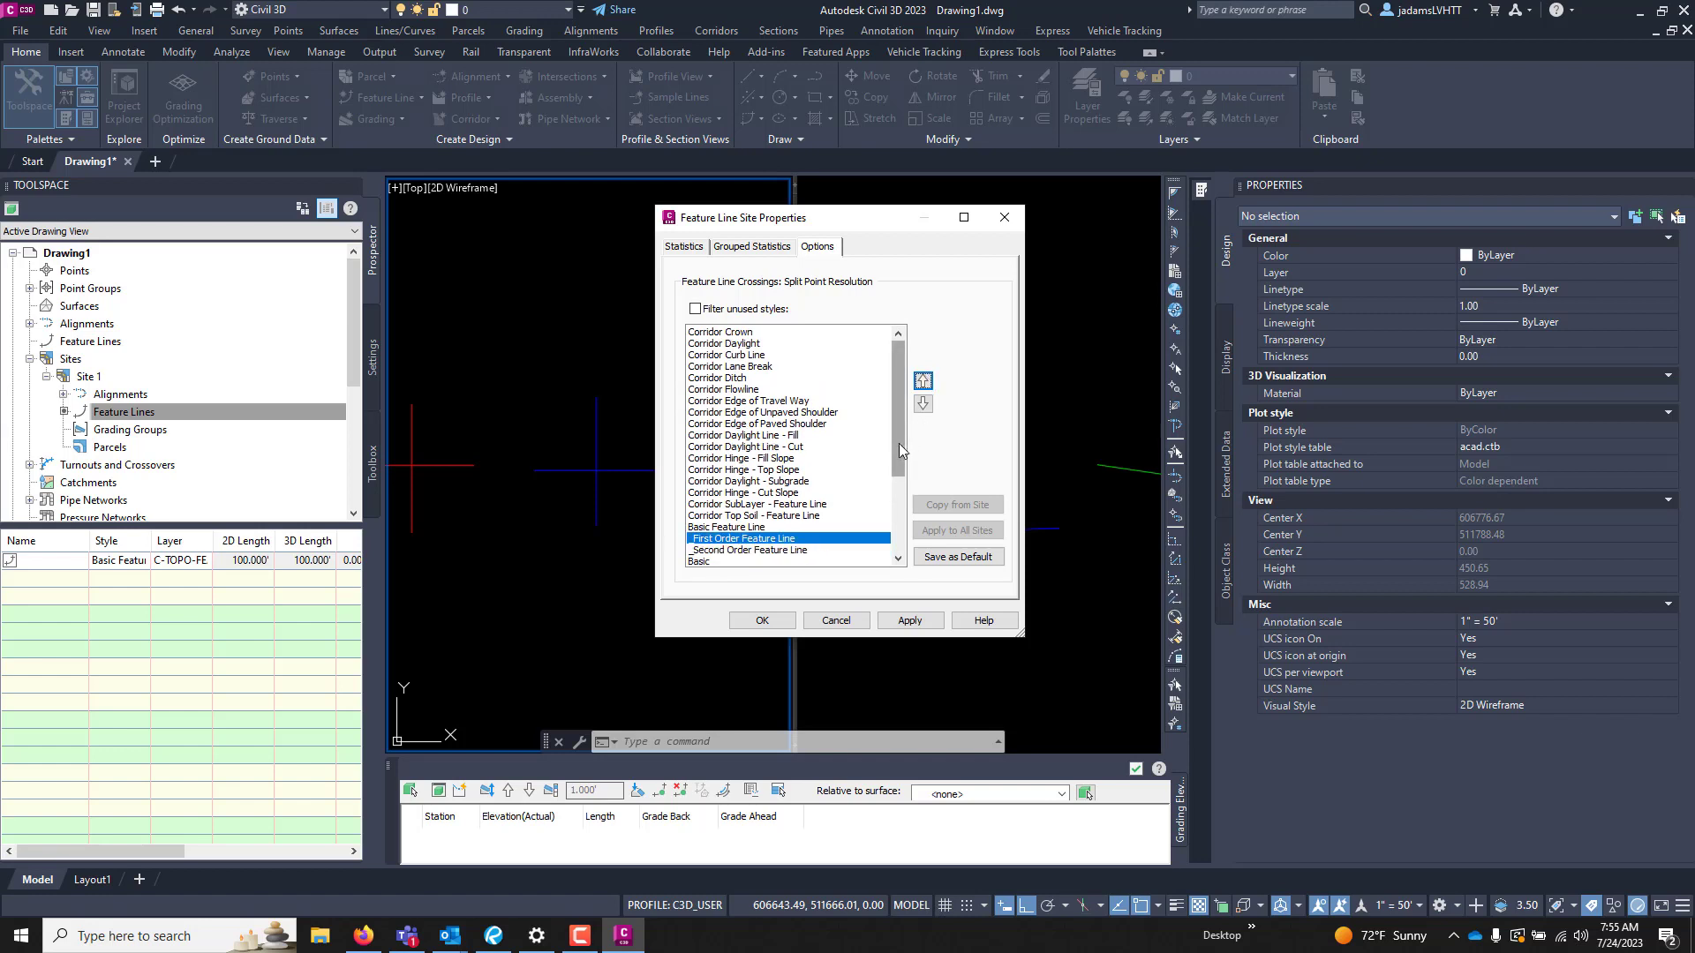
{"action": "left_click_drag", "start_coordinate": [898, 443], "coordinate": [872, 529]}
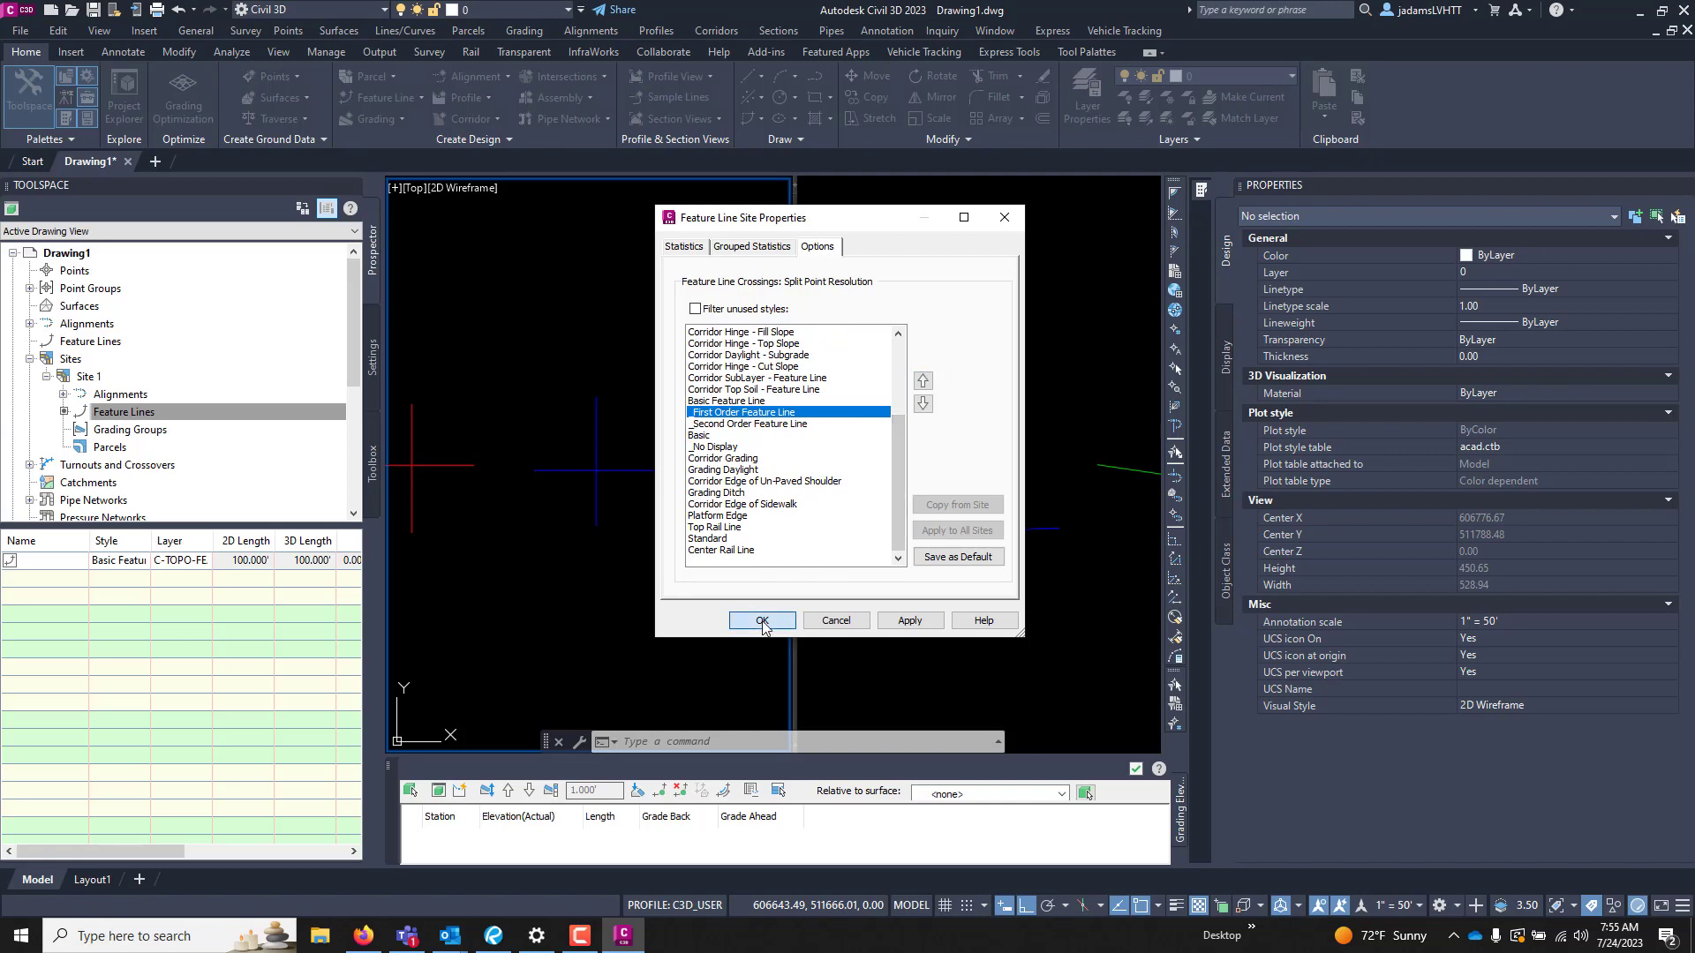
{"action": "left_click", "coordinate": [763, 623]}
- Show the green feature line's stations 0+00.00 and 1+00.00 at 200.000' in the Elevation Editor, then deselect
{"action": "left_click", "coordinate": [674, 525]}
{"action": "left_click", "coordinate": [674, 524]}
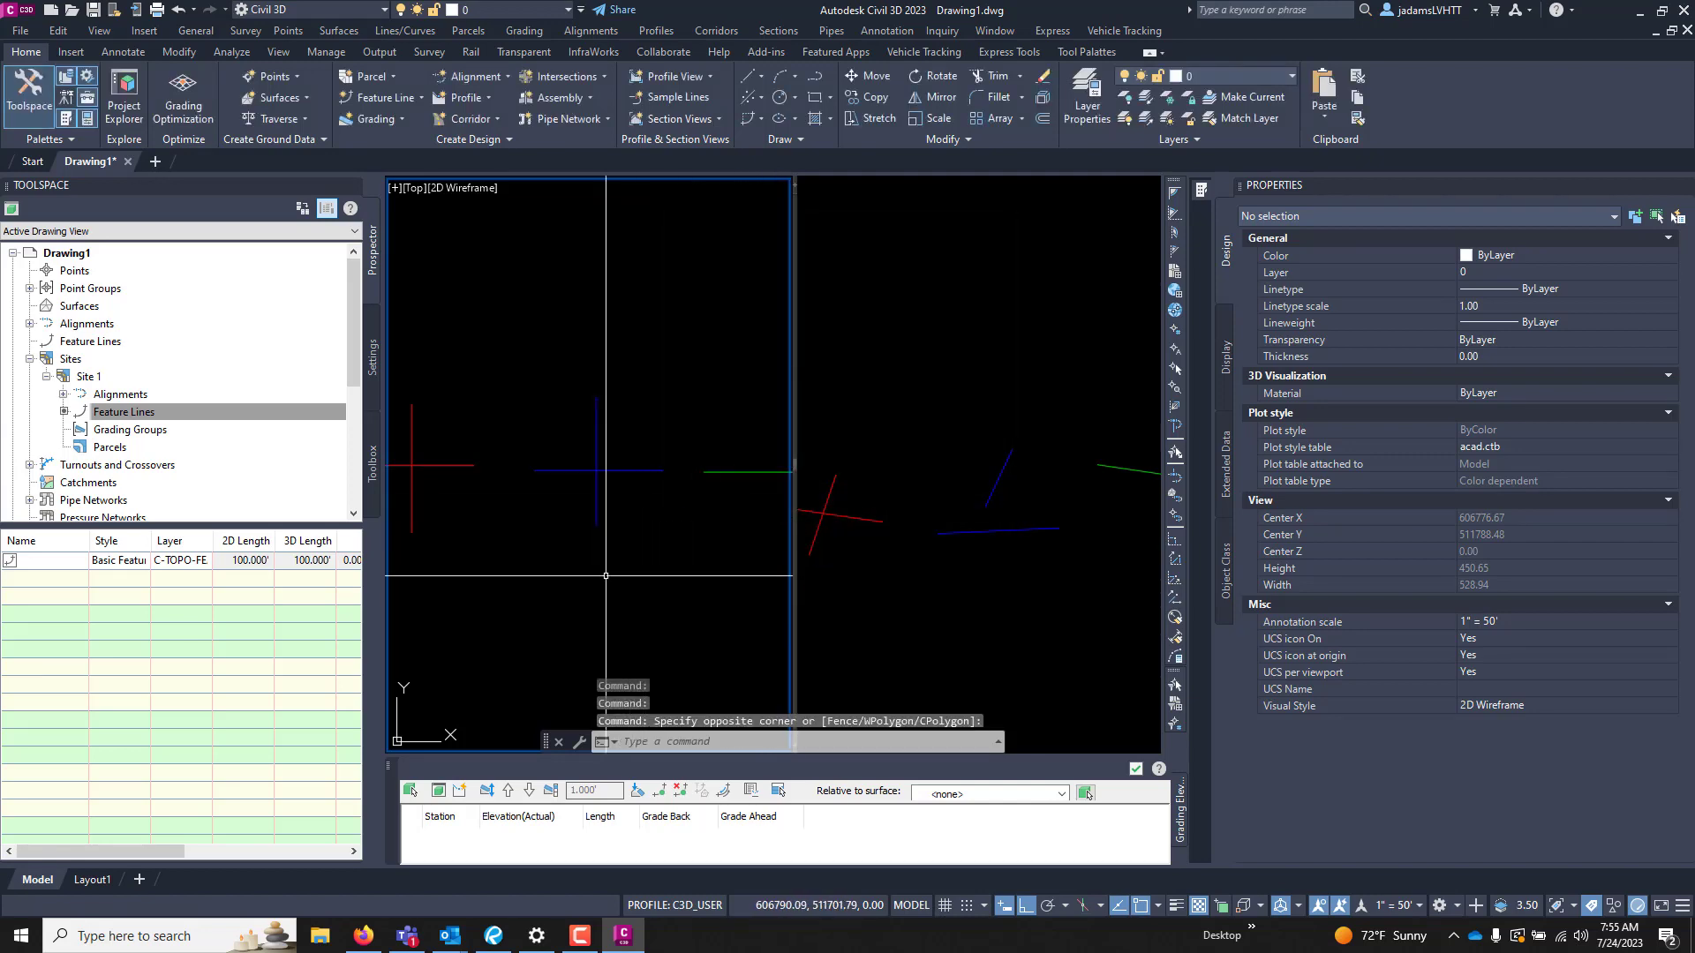
{"action": "scroll", "coordinate": [609, 529], "scroll_direction": "down", "scroll_amount": 4}
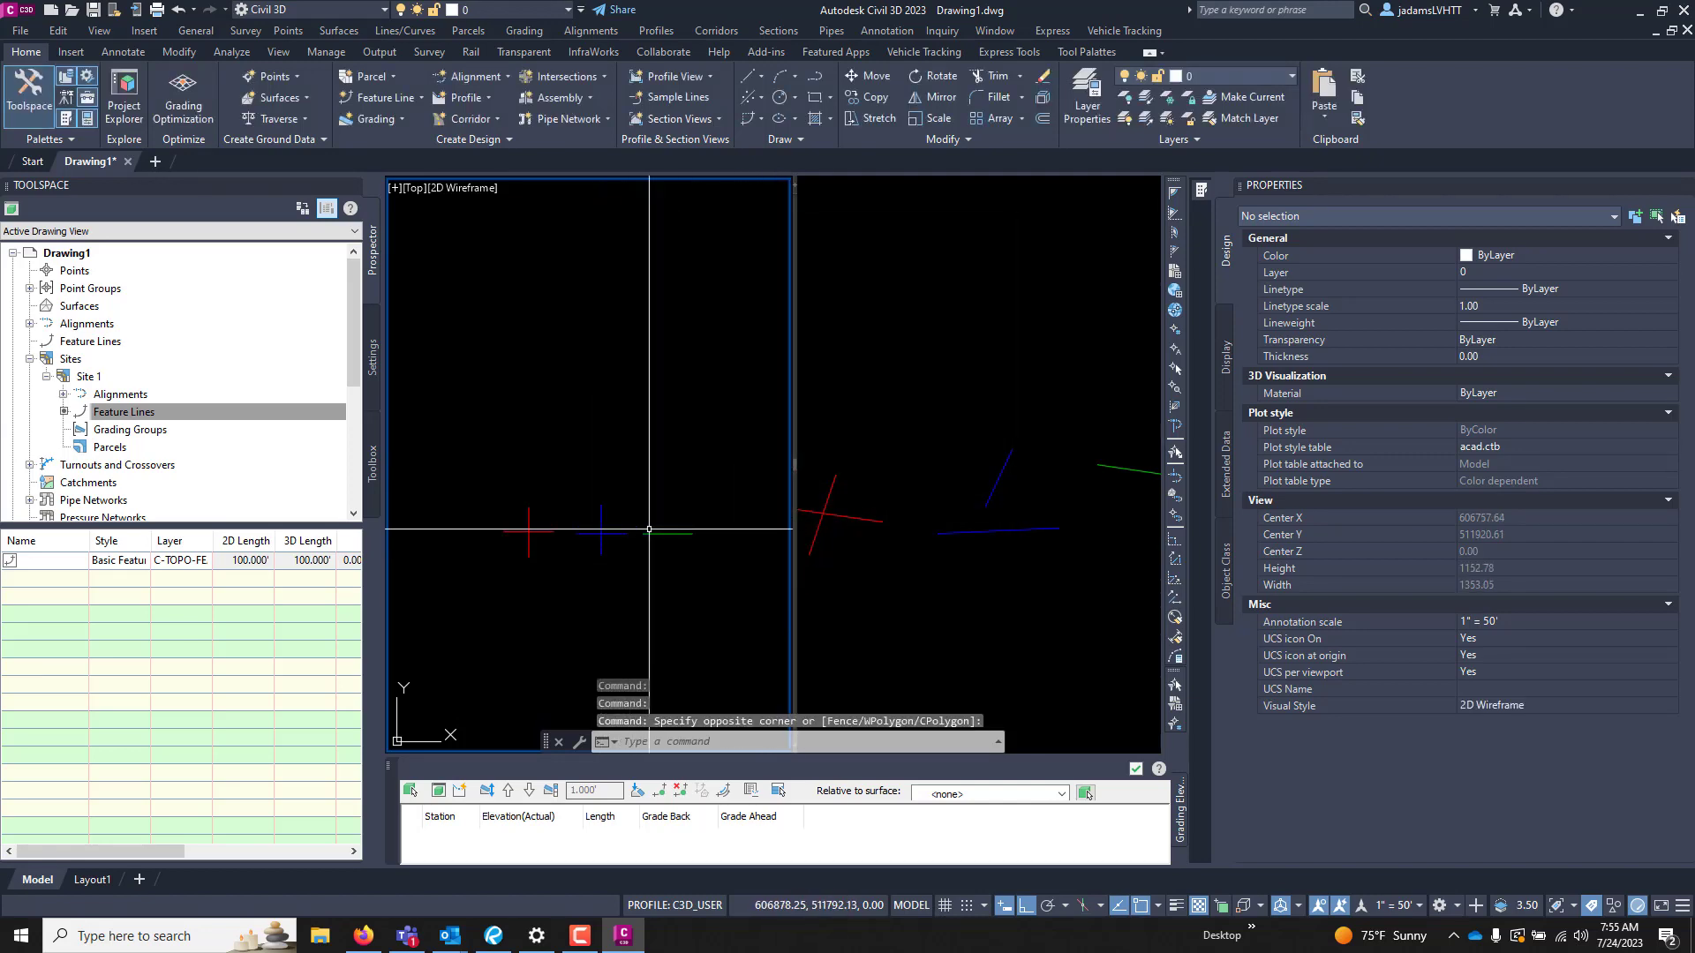
{"action": "left_click", "coordinate": [660, 575]}
{"action": "left_click", "coordinate": [660, 575]}
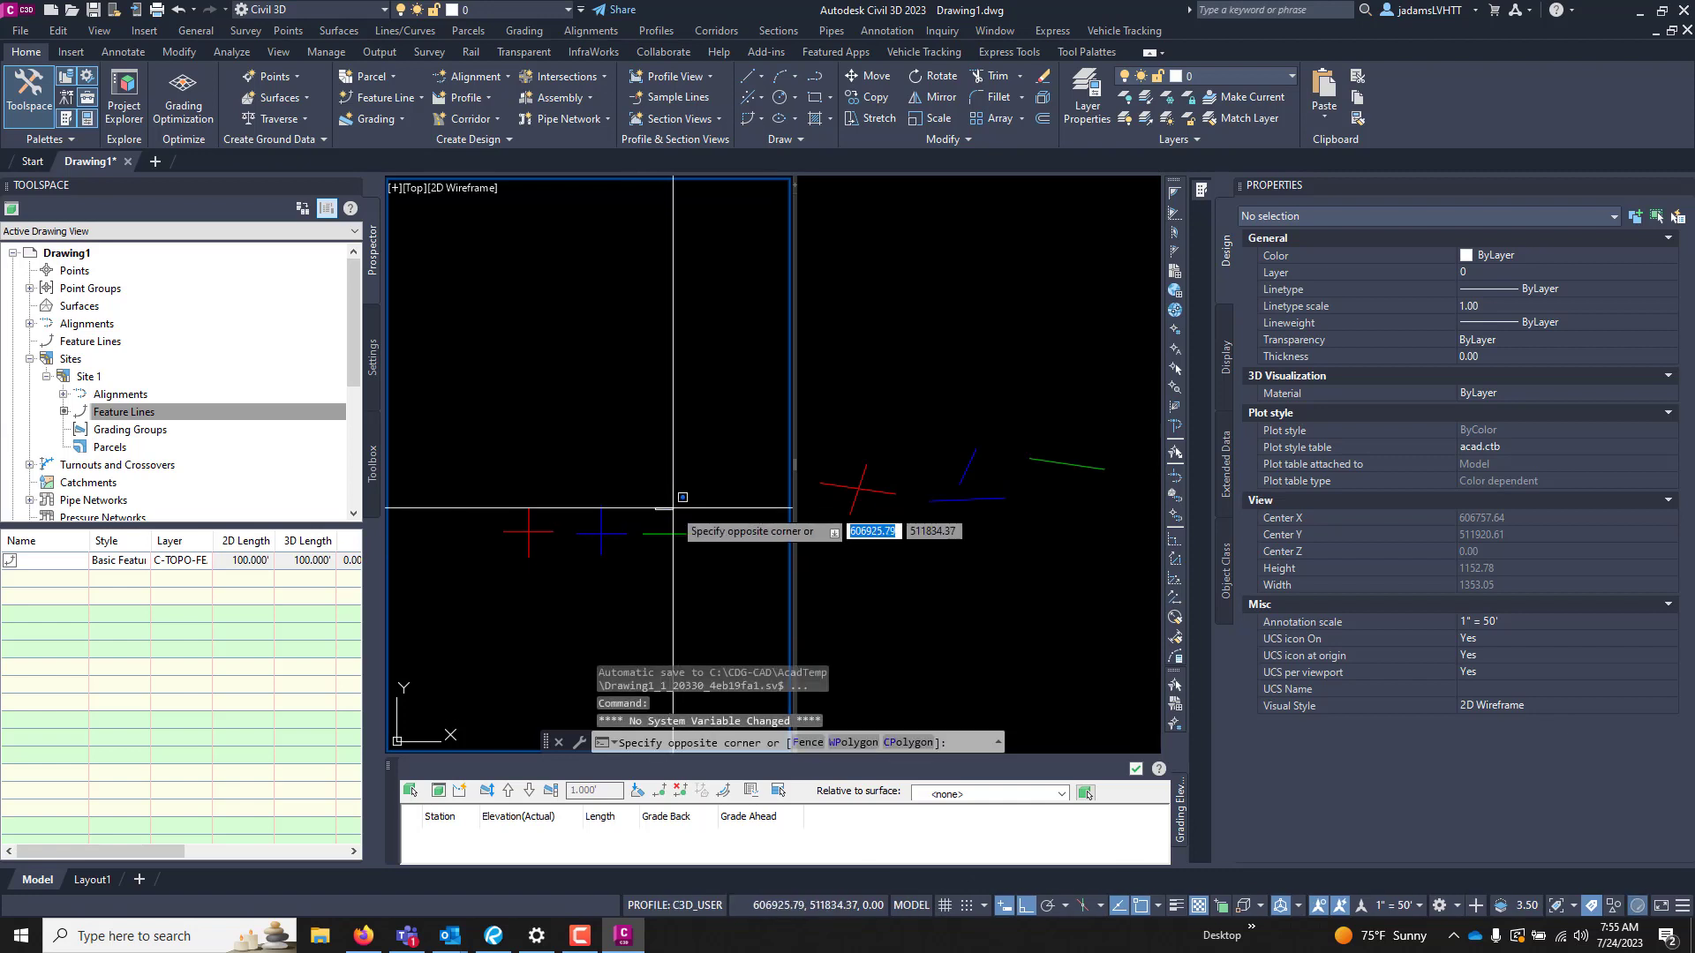
{"action": "scroll", "coordinate": [666, 547], "scroll_direction": "up", "scroll_amount": 5}
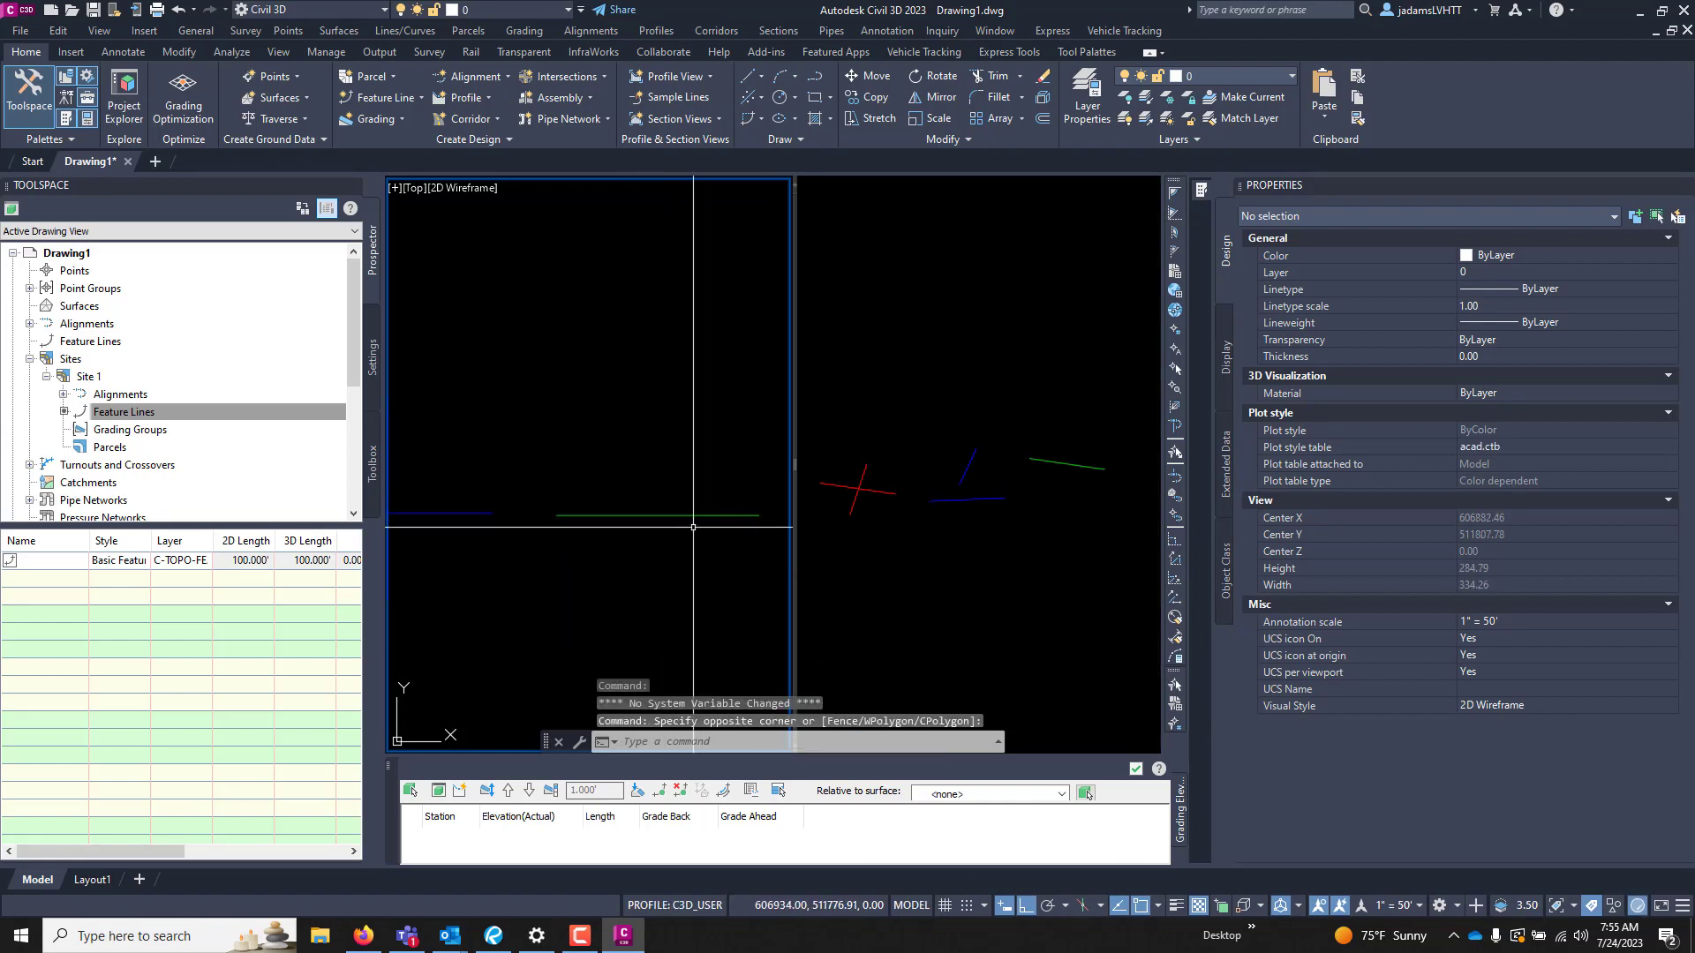
{"action": "left_click", "coordinate": [682, 516]}
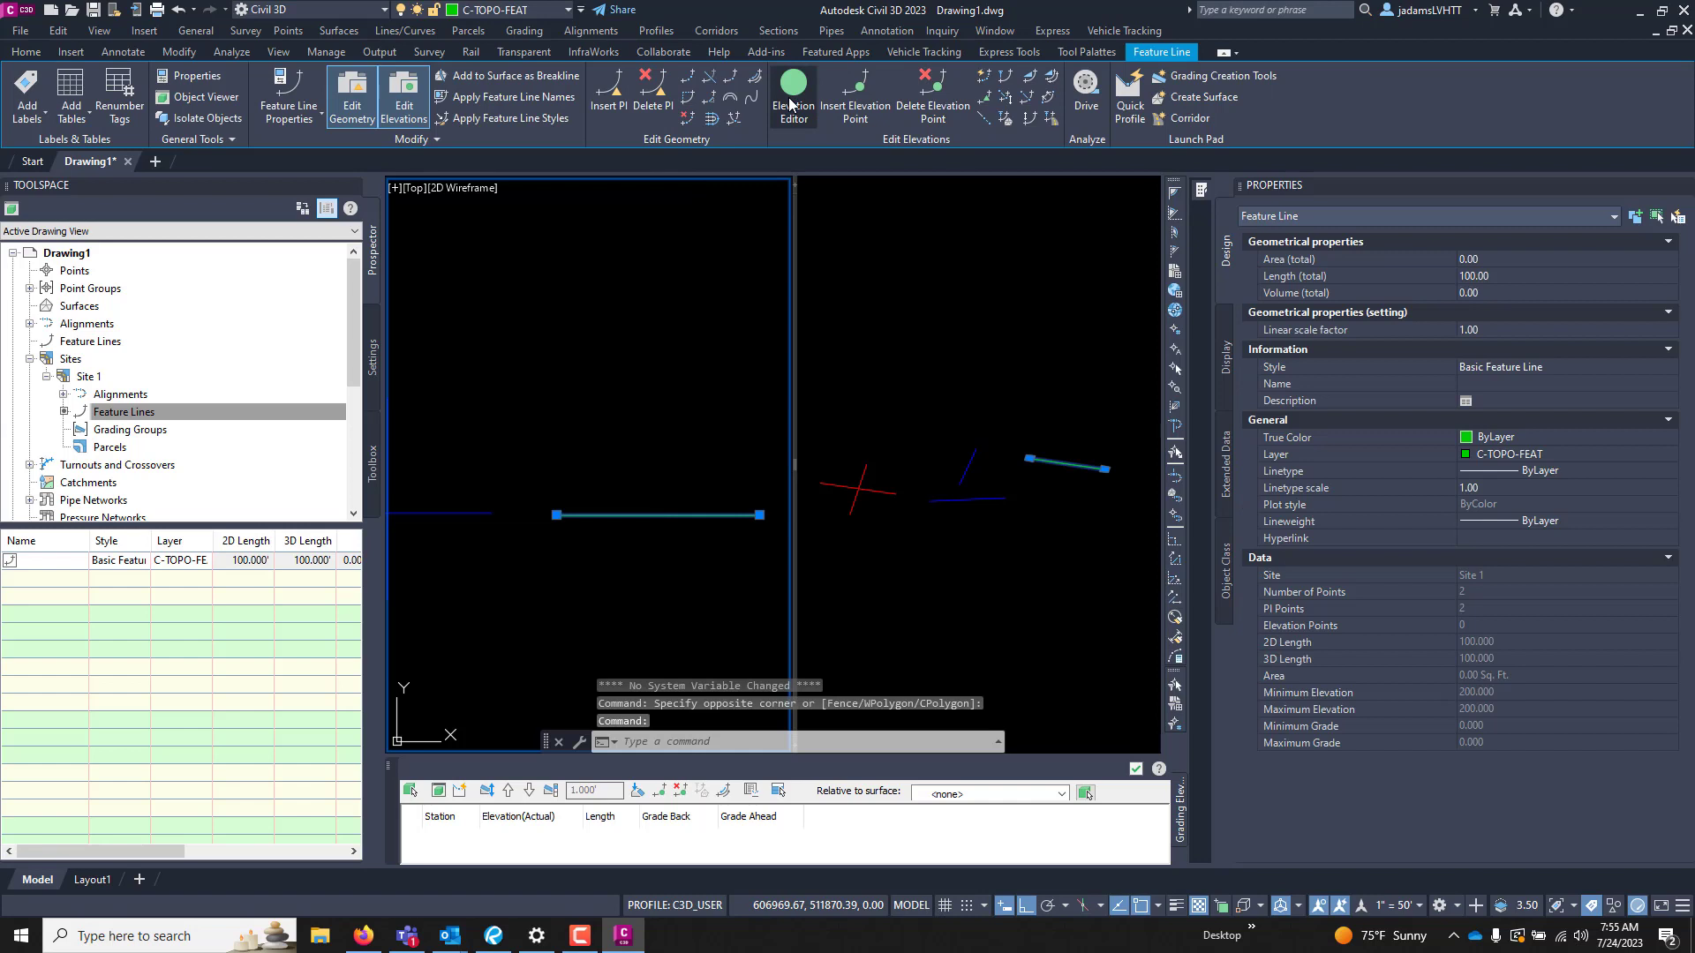
{"action": "left_click", "coordinate": [793, 92]}
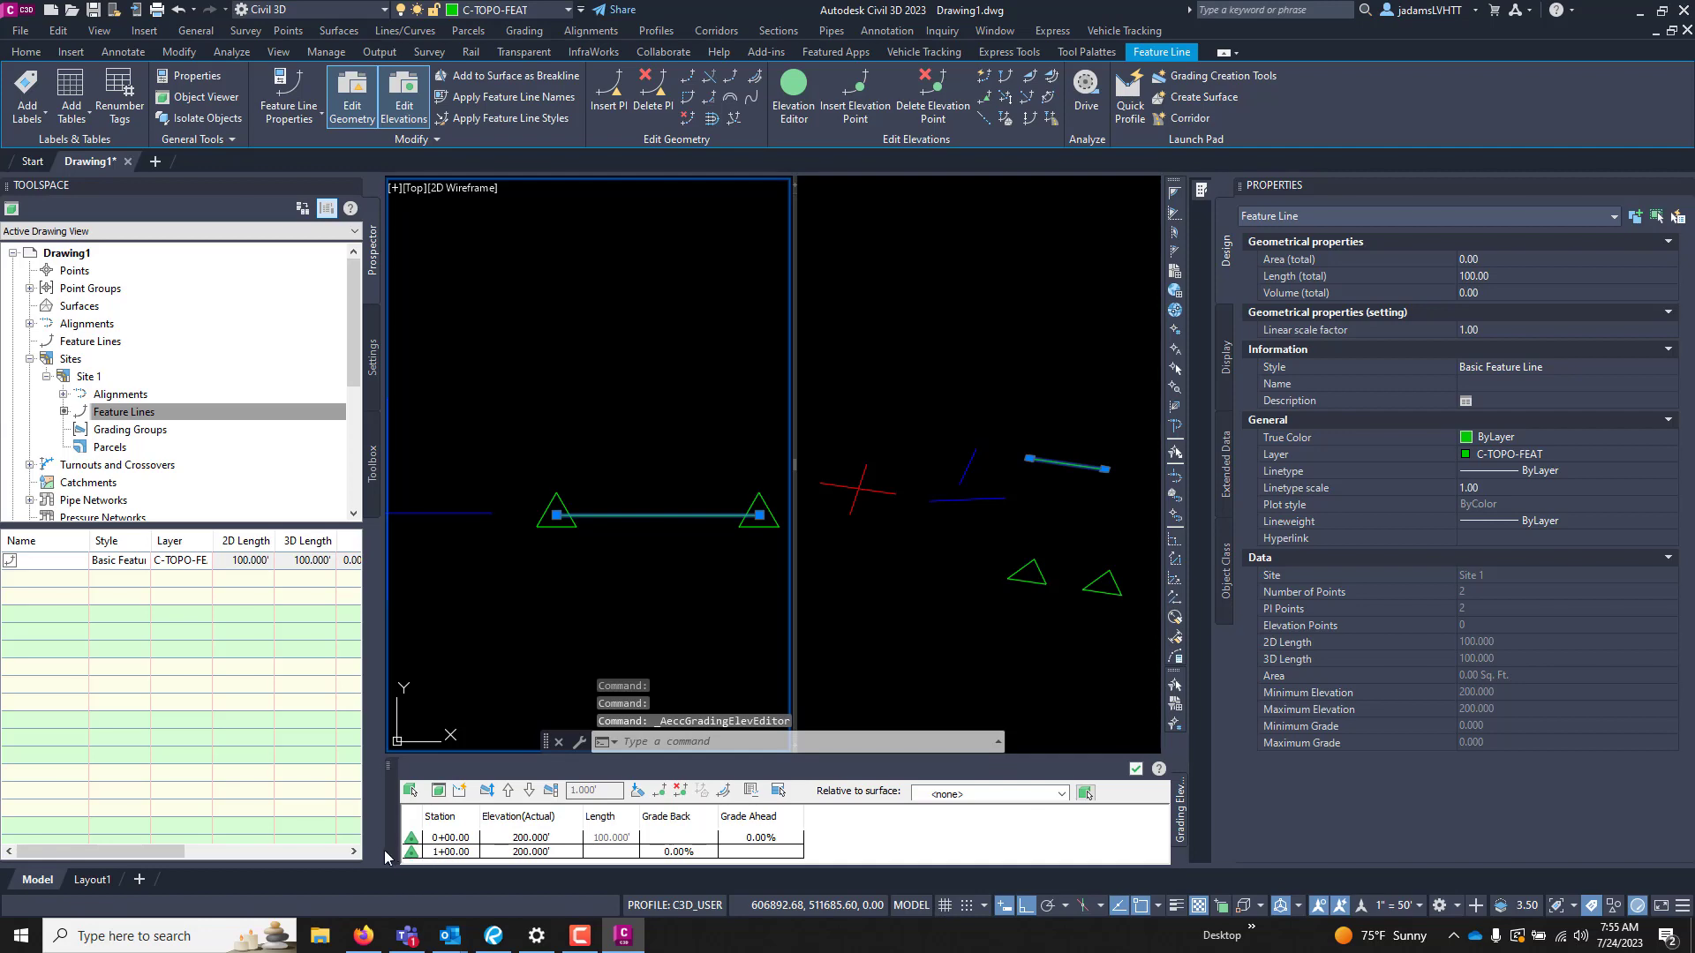
{"action": "left_click", "coordinate": [657, 501]}
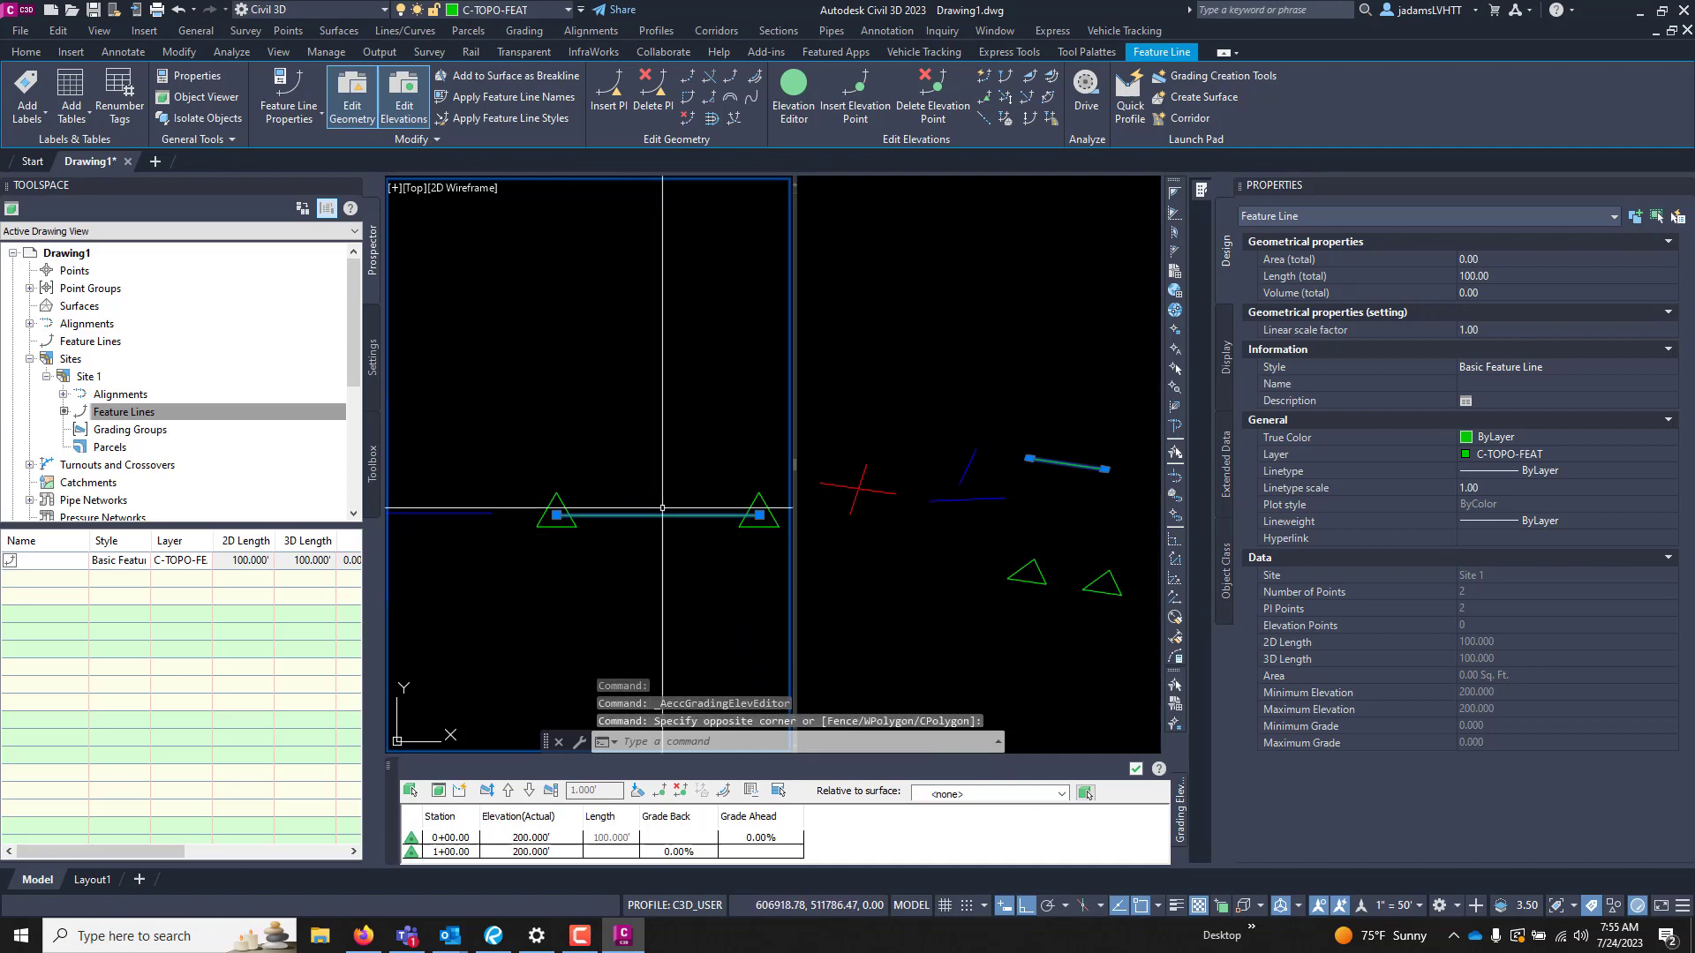
{"action": "key", "text": "Escape"}
{"action": "key", "text": "Escape"}
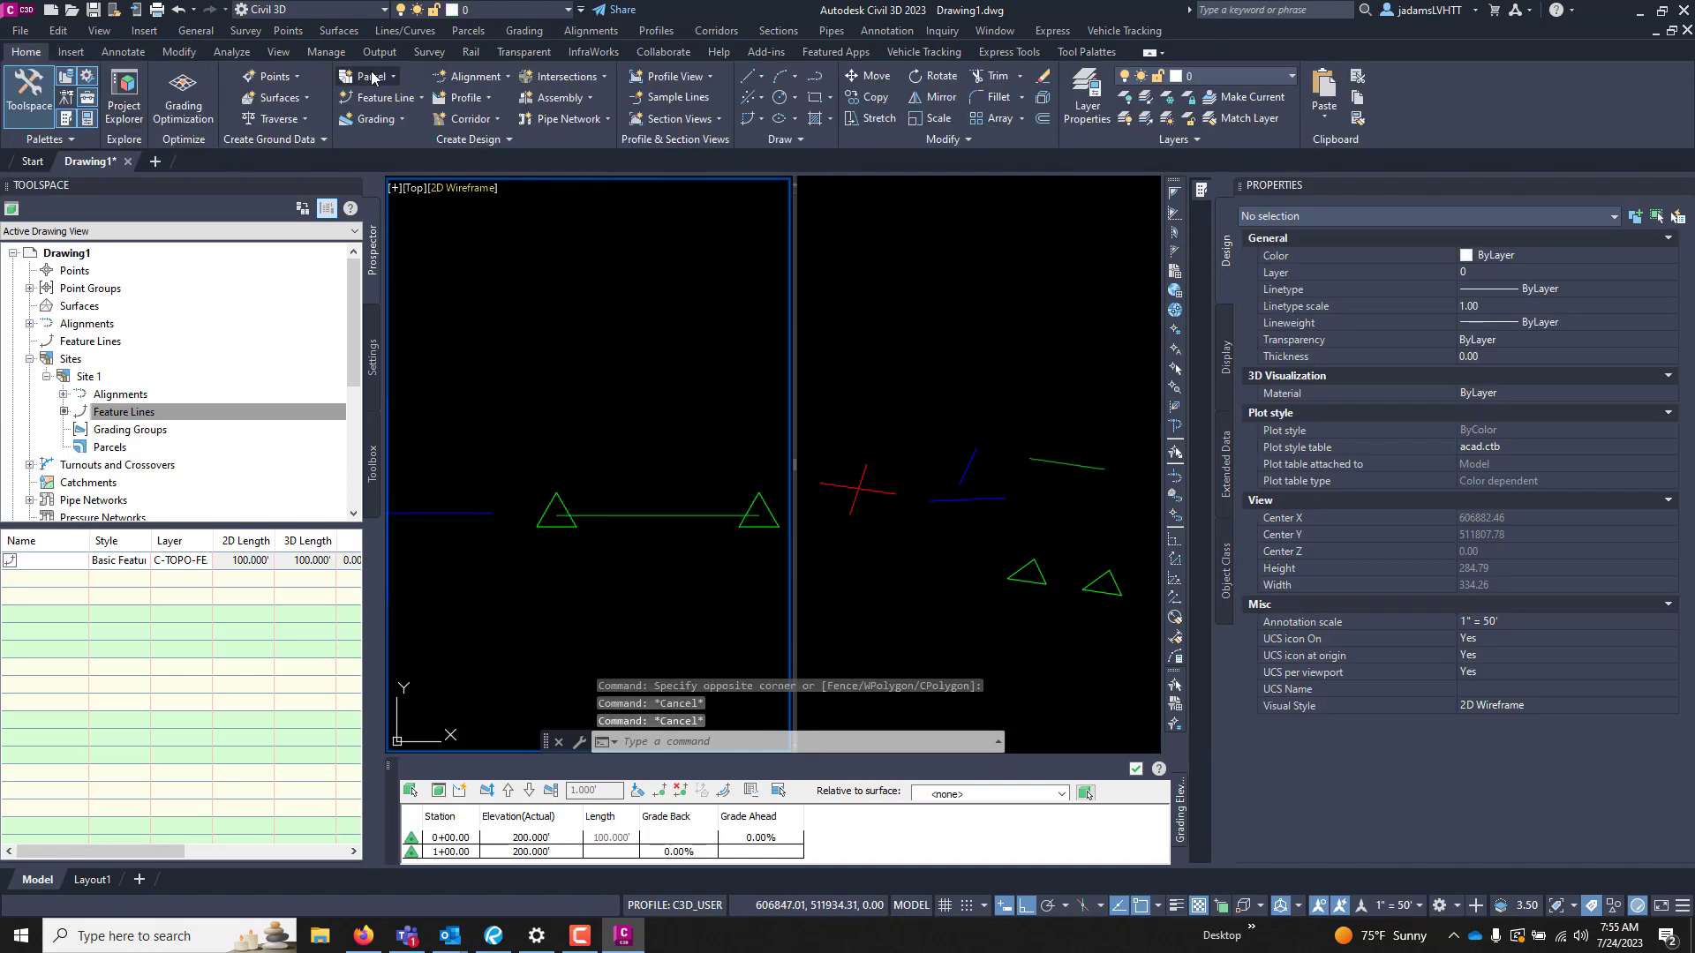
- Start Create Feature Line with the _First Order Feature Line style
{"action": "left_click", "coordinate": [386, 97]}
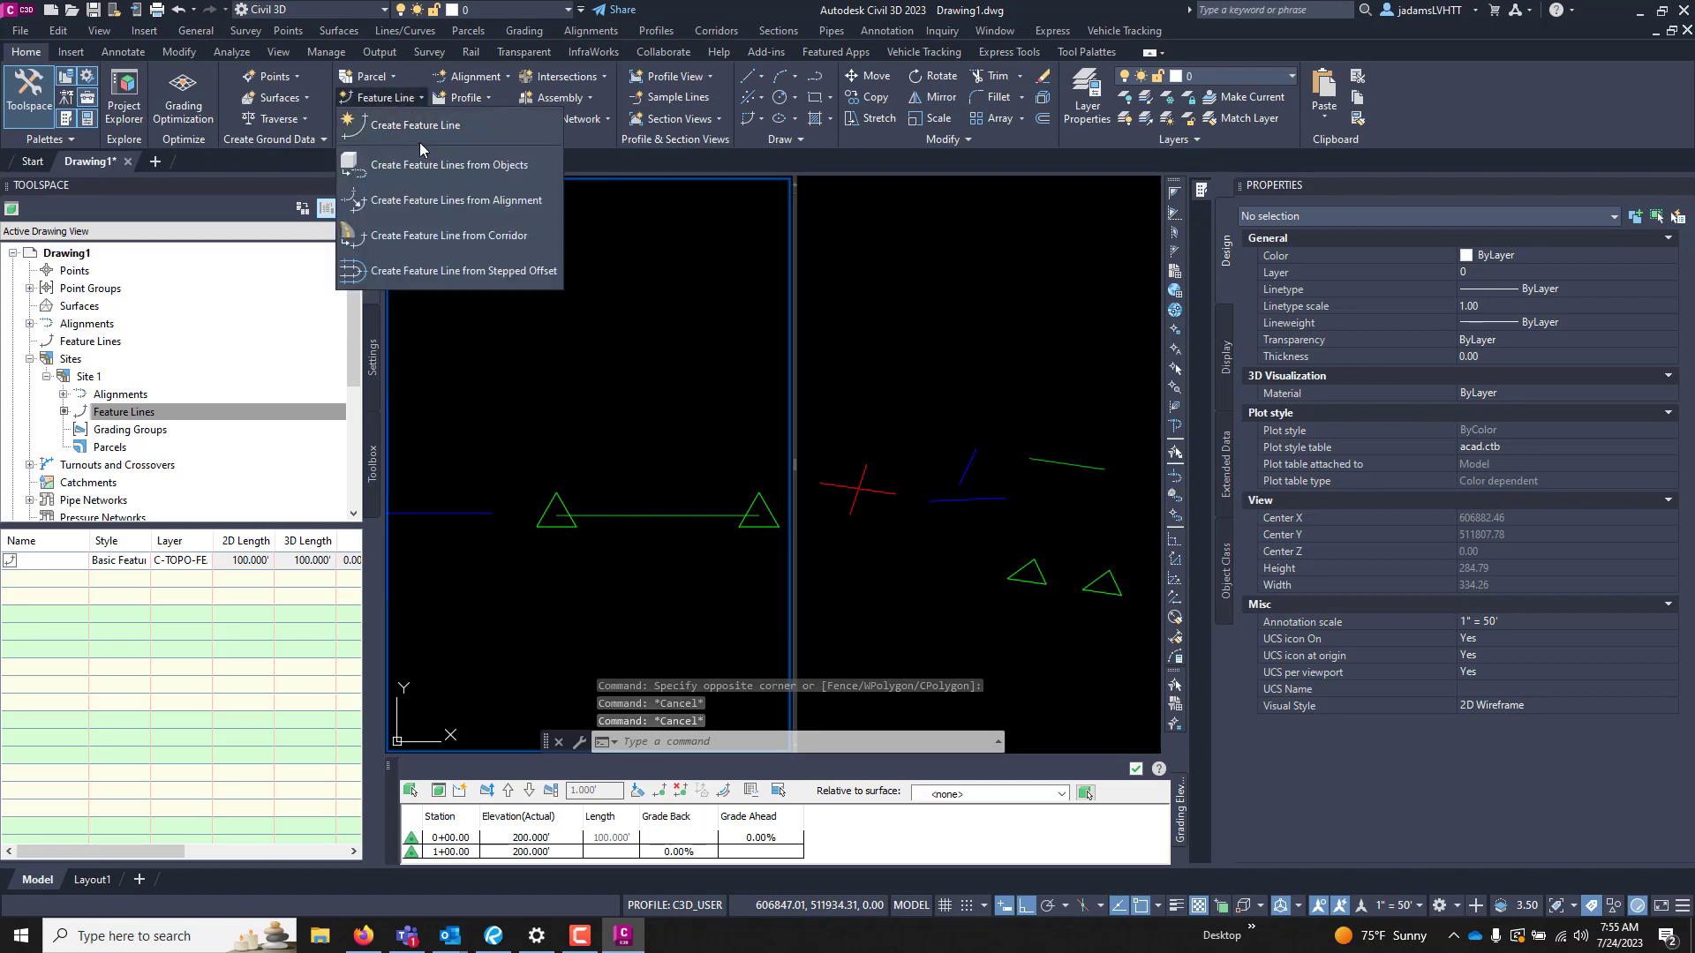
{"action": "left_click", "coordinate": [417, 137]}
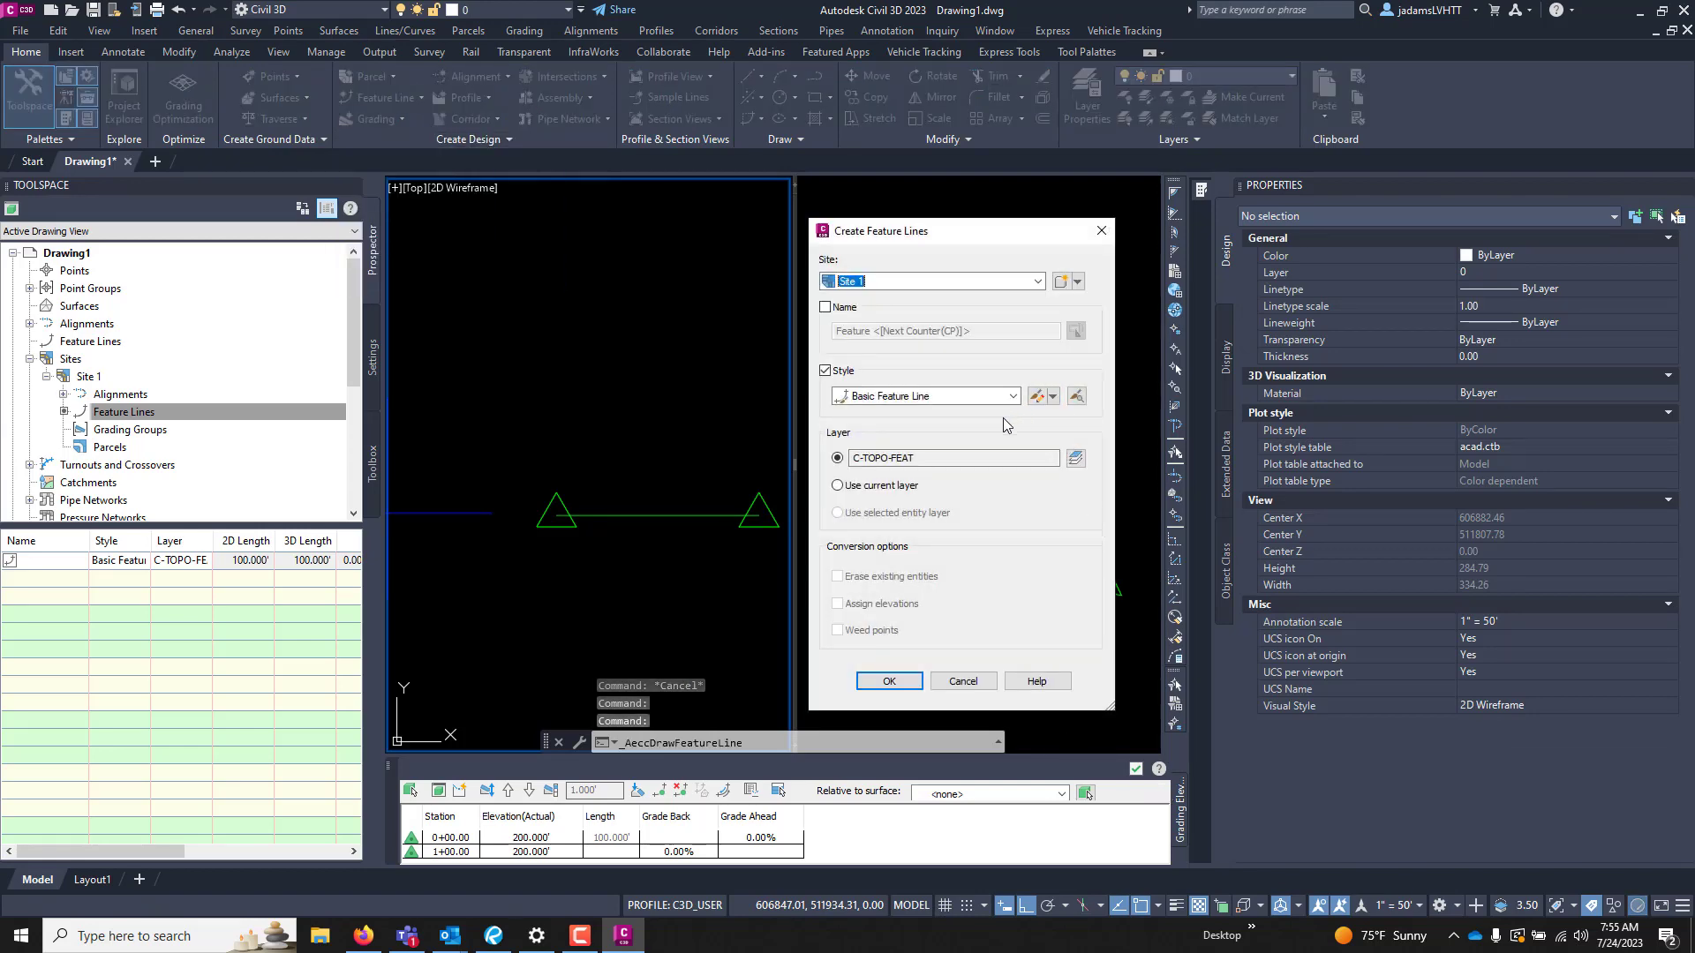
{"action": "left_click", "coordinate": [1011, 397]}
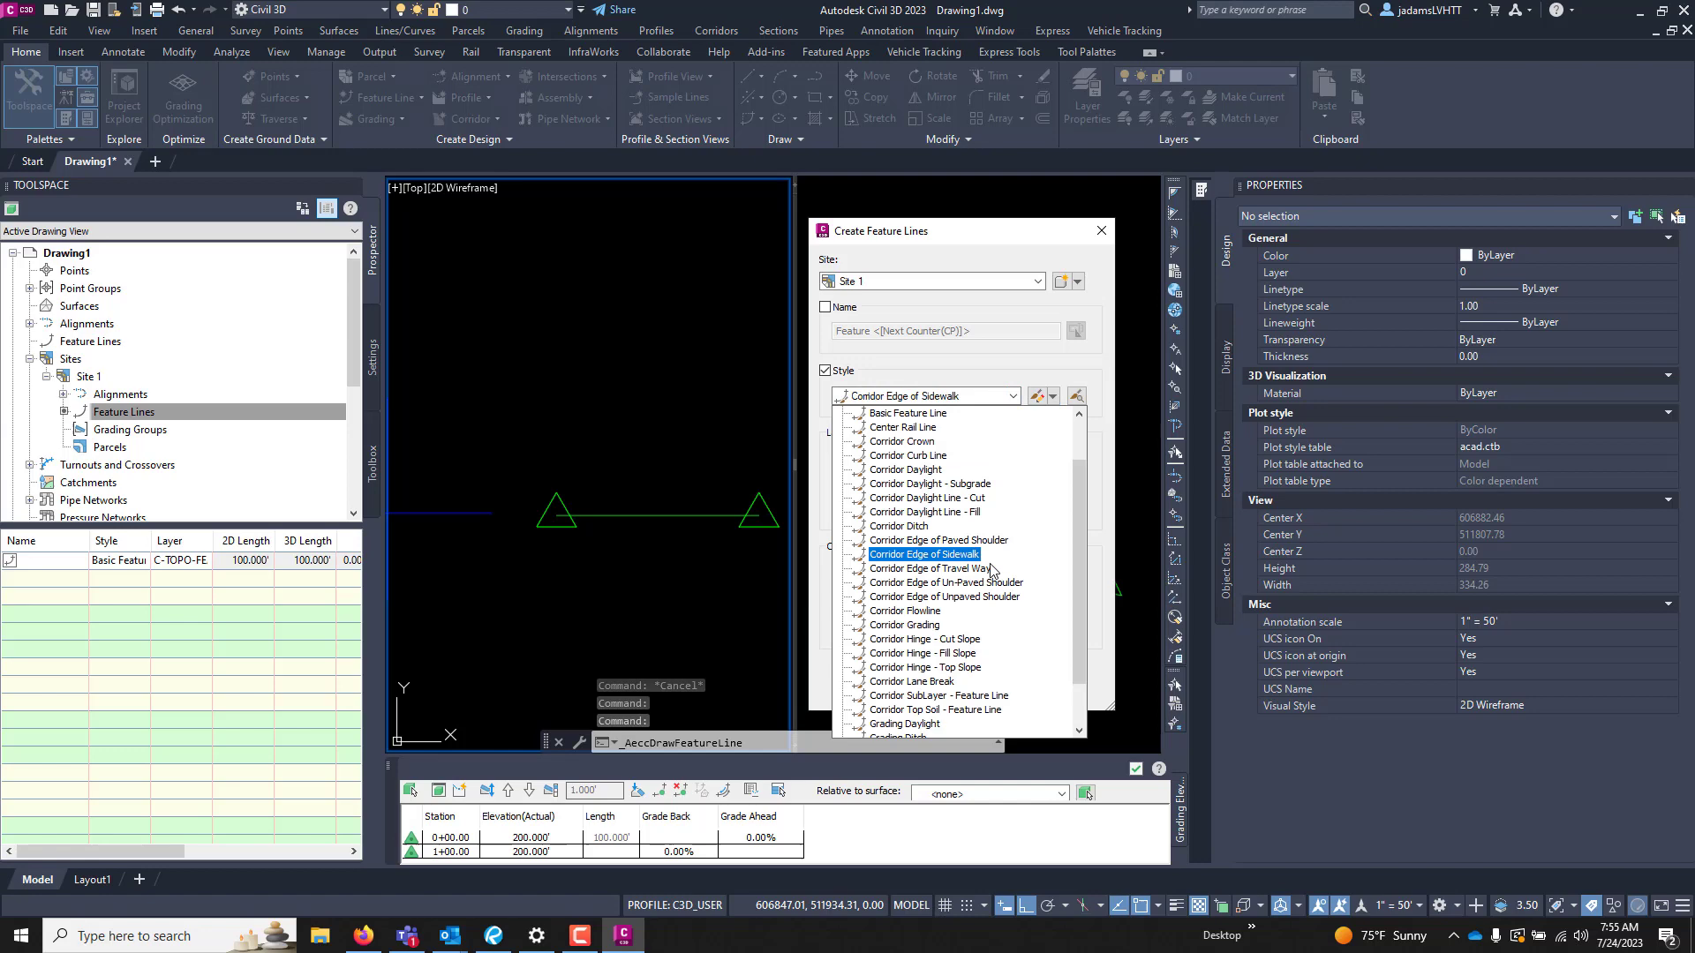
{"action": "scroll", "coordinate": [1003, 530], "scroll_direction": "up", "scroll_amount": 2}
{"action": "left_click", "coordinate": [924, 413]}
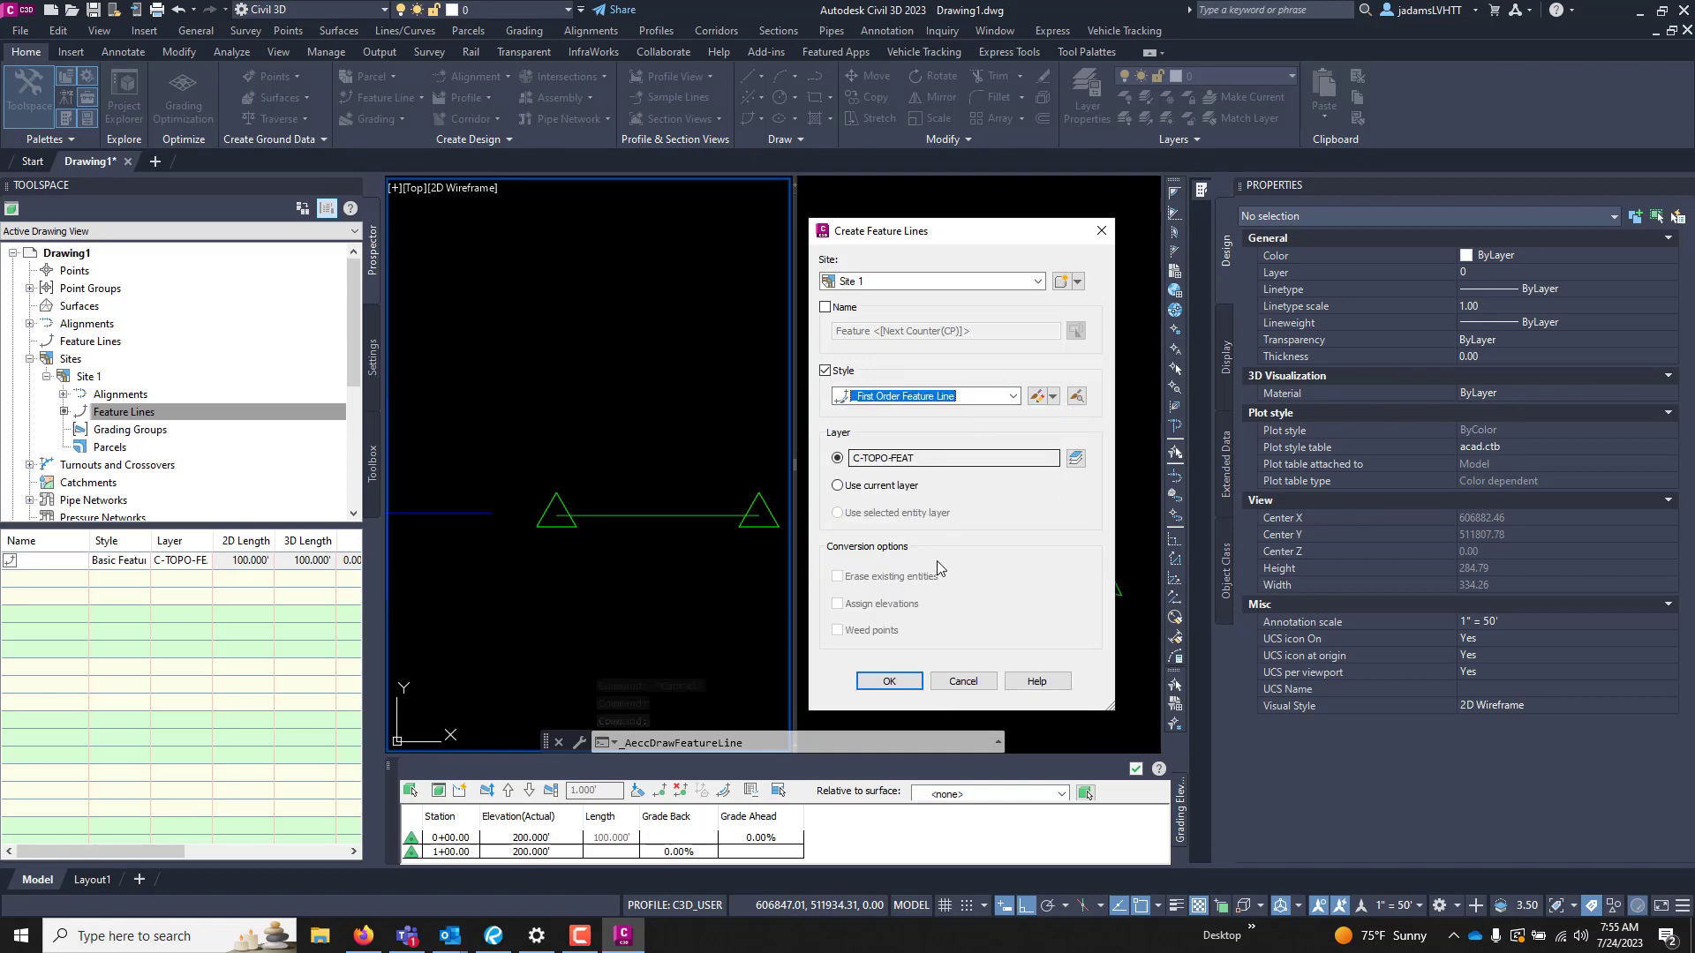
{"action": "left_click", "coordinate": [889, 681]}
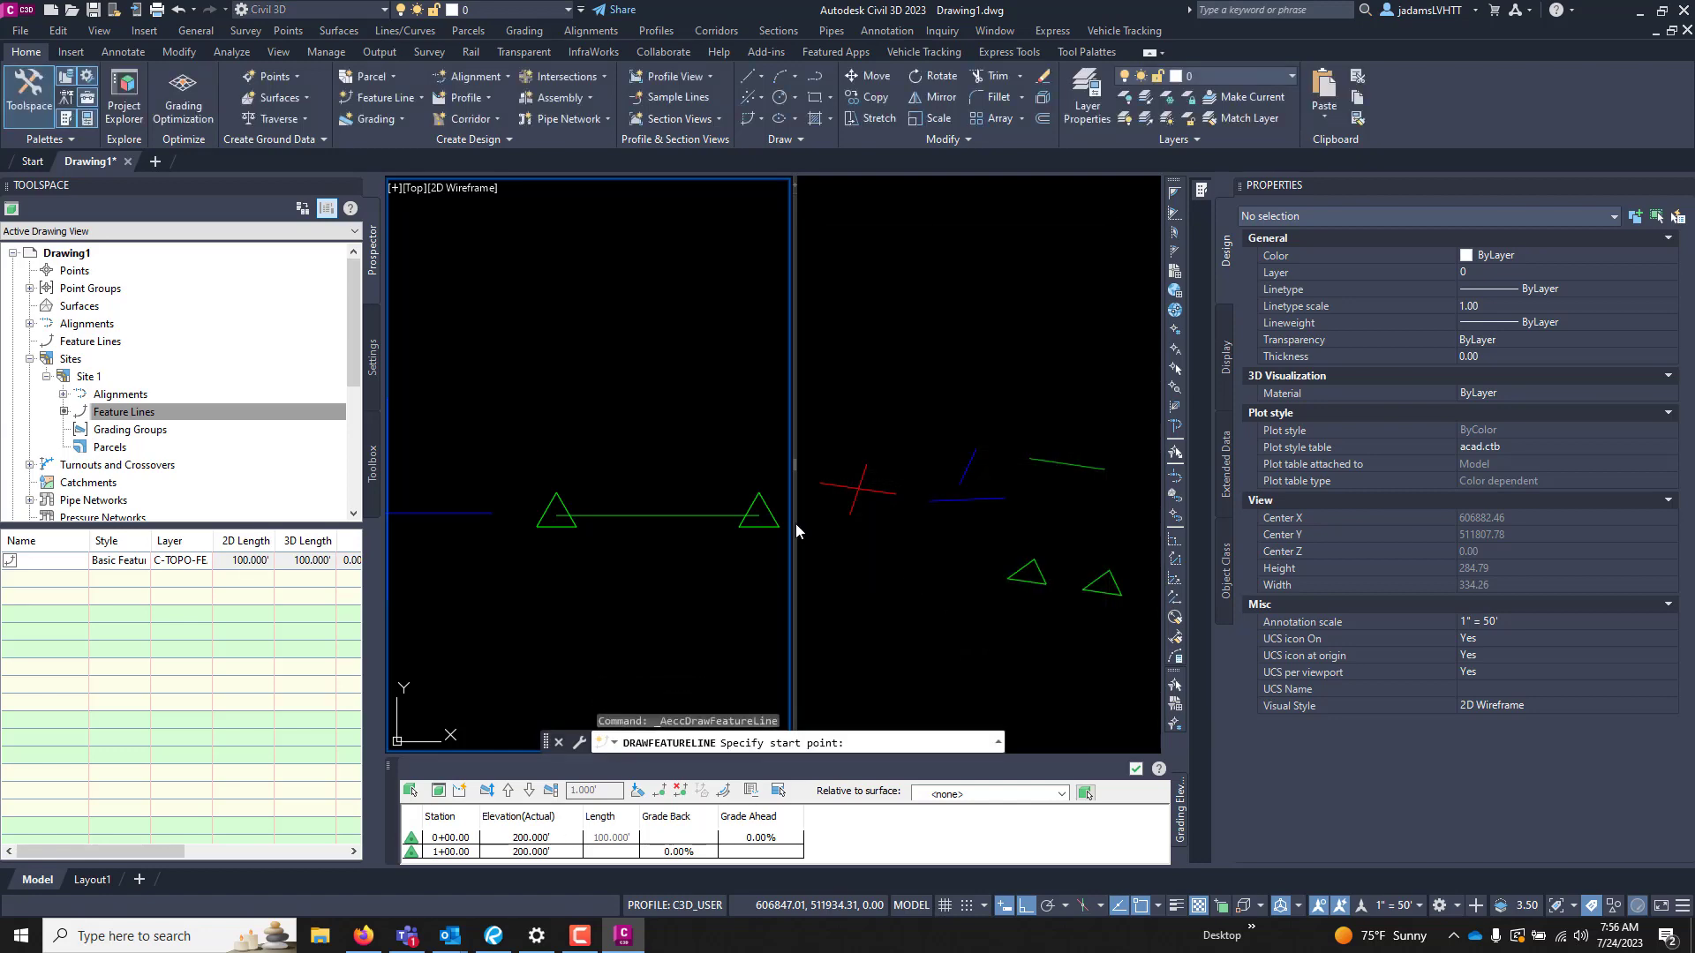
- Draw the vertical line from above to below the existing line, both points at elevation 100
{"action": "left_click", "coordinate": [643, 358]}
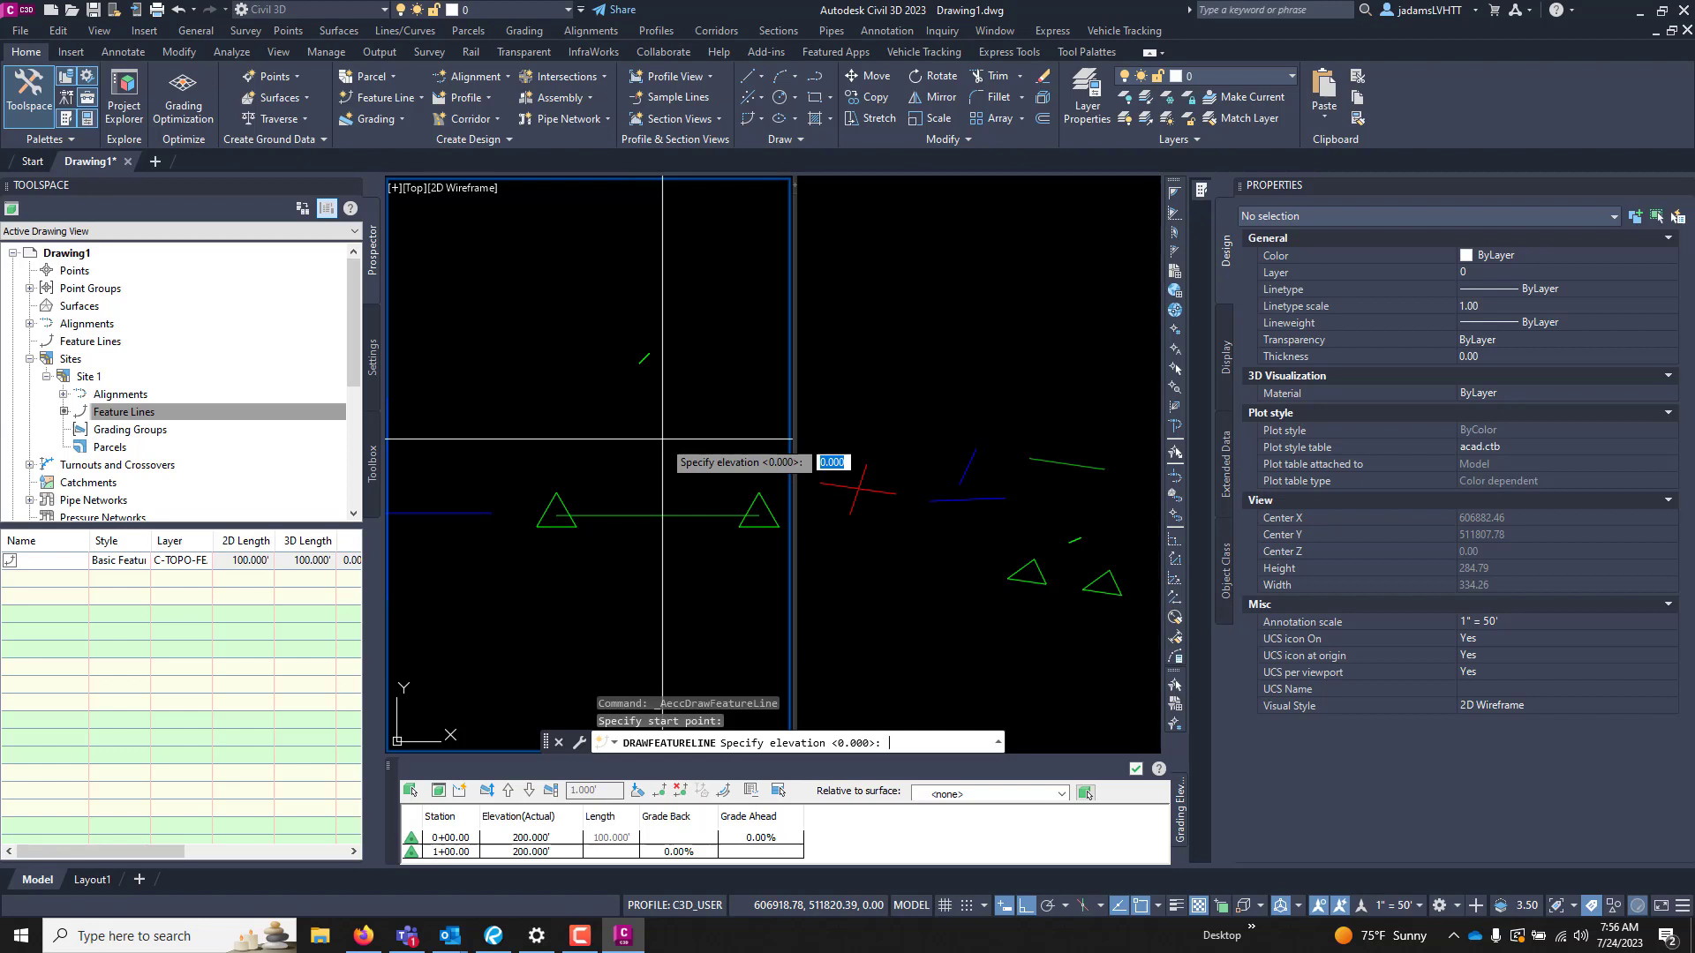
{"action": "key", "text": "Num_Lock"}
{"action": "type", "text": "1"}
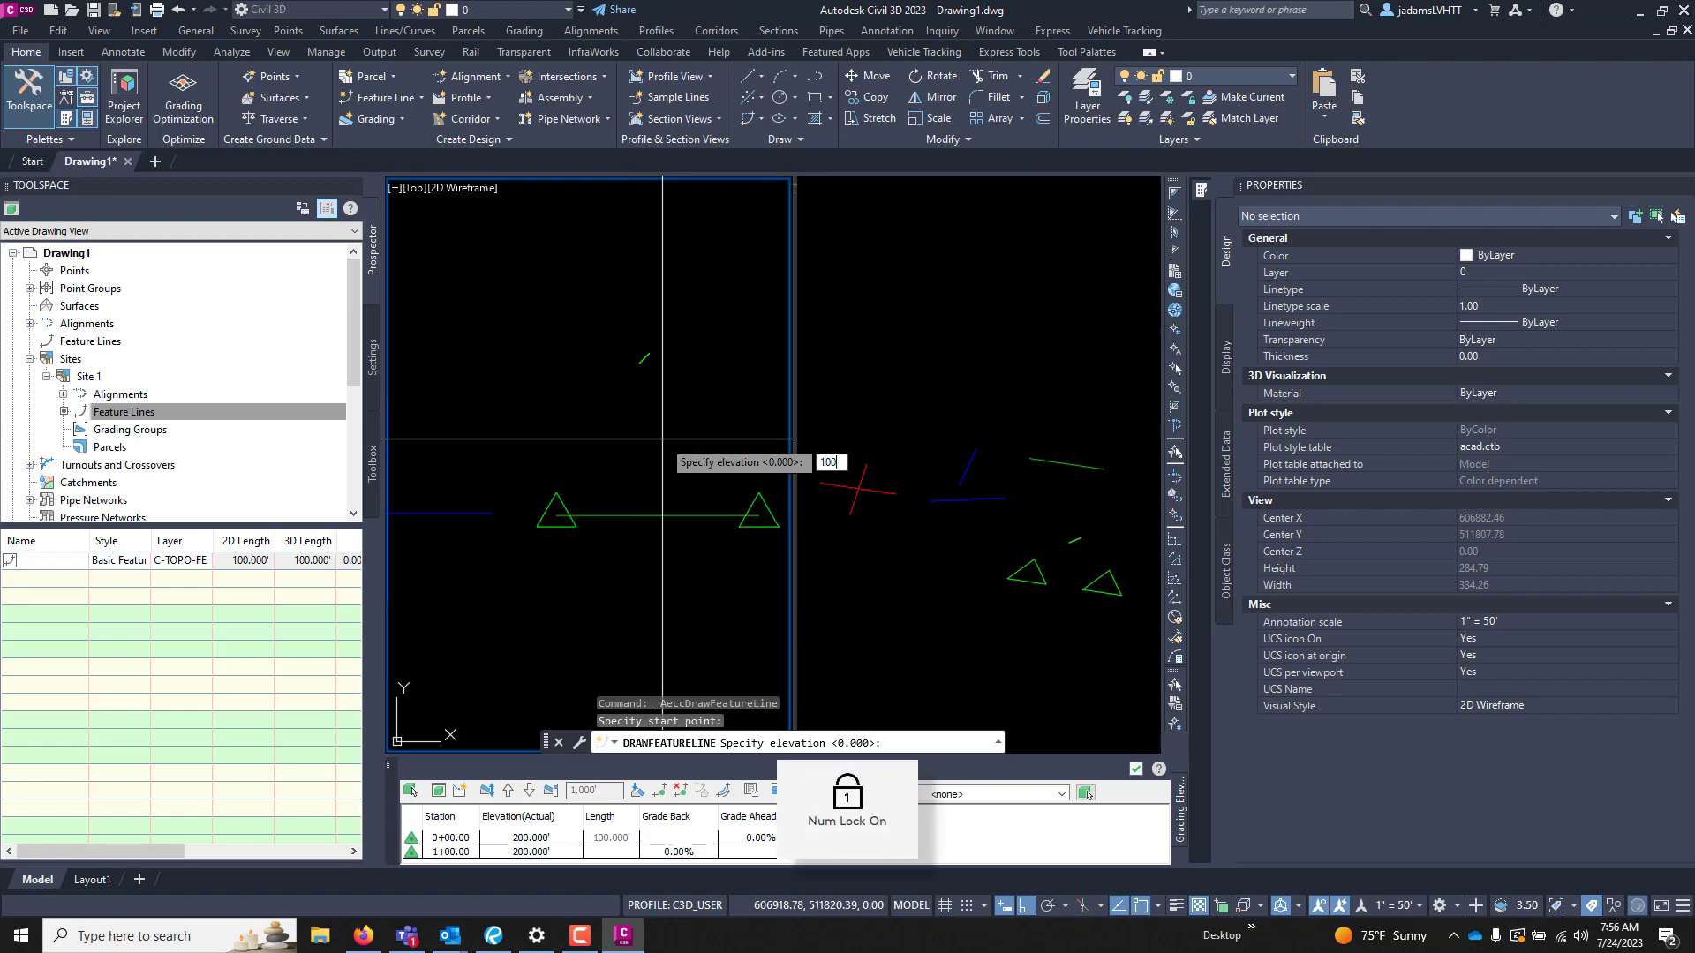
{"action": "type", "text": "00"}
{"action": "key", "text": "Return"}
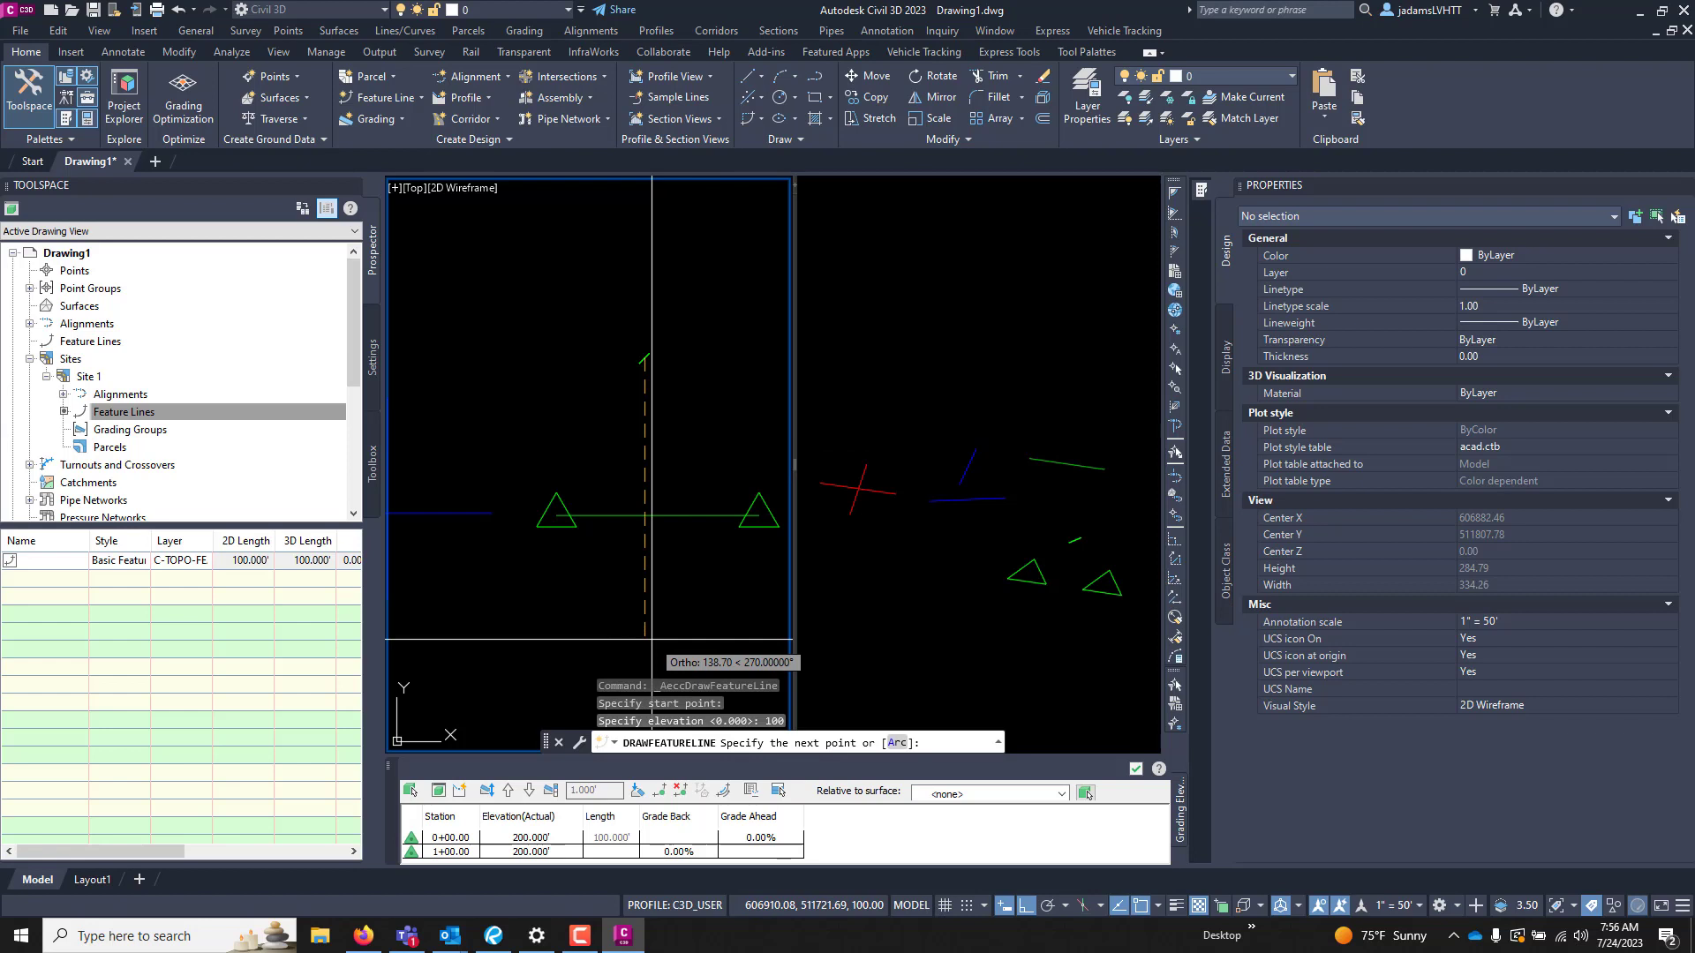
{"action": "left_click", "coordinate": [648, 638]}
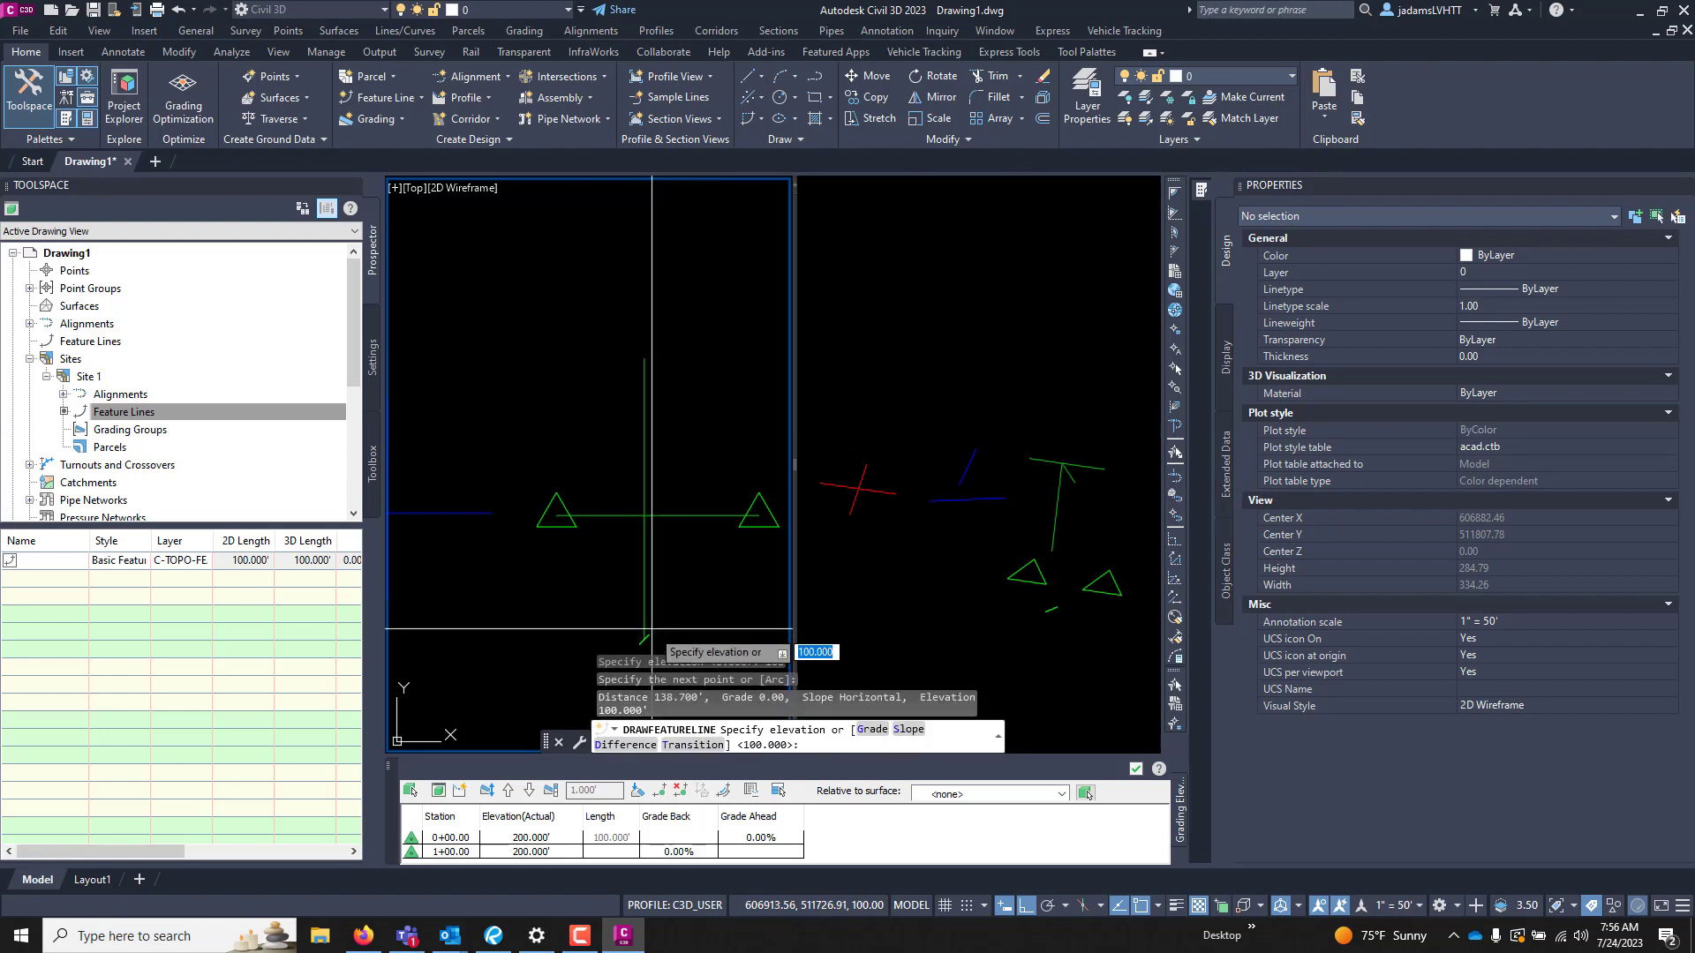
{"action": "key", "text": "Return"}
{"action": "key", "text": "Return"}
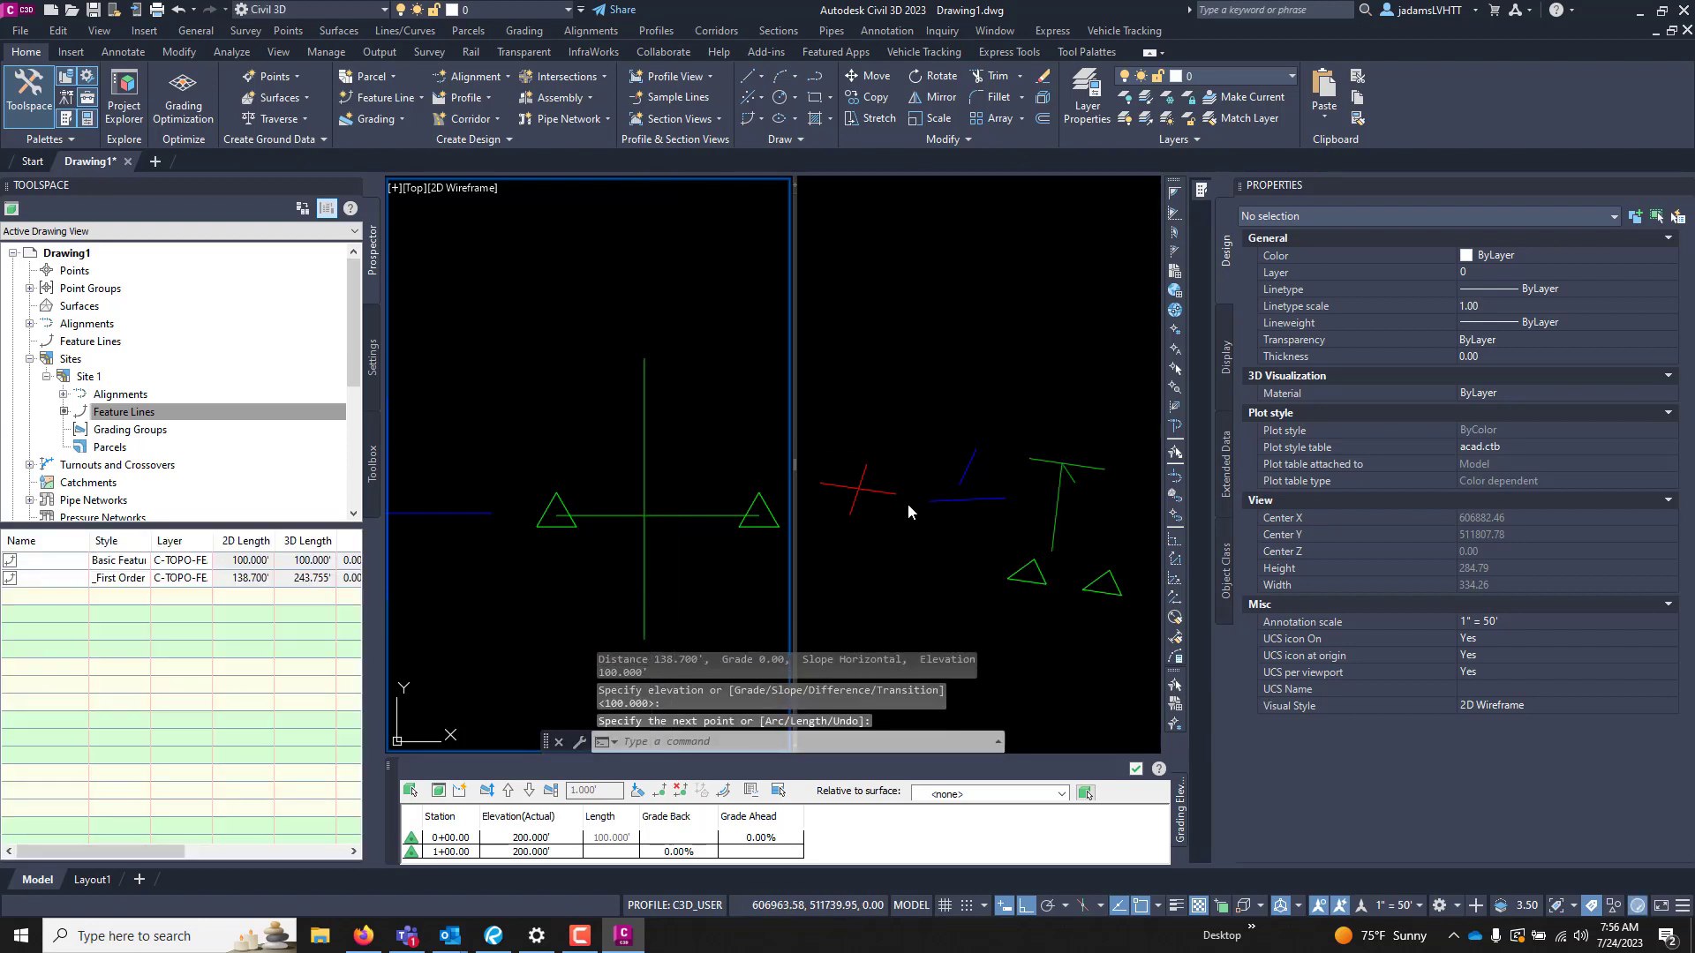
{"action": "key", "text": "Escape"}
{"action": "key", "text": "Escape"}
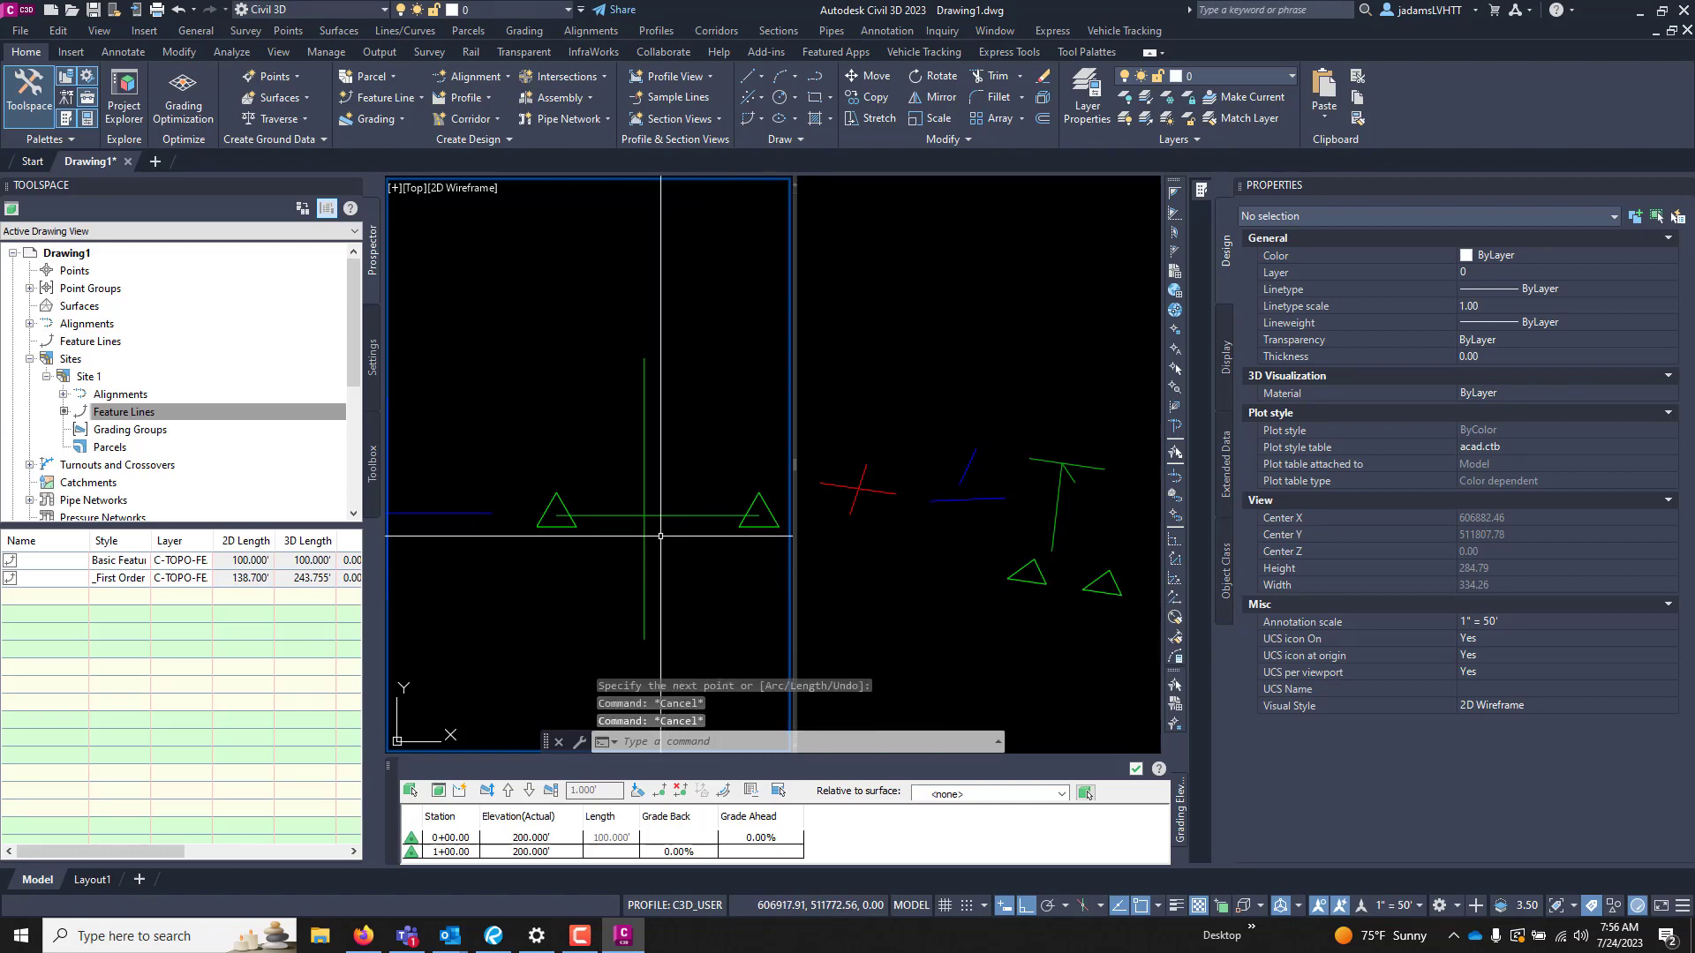
- Give the horizontal feature line the _First Order Feature Line style
{"action": "left_click", "coordinate": [675, 513]}
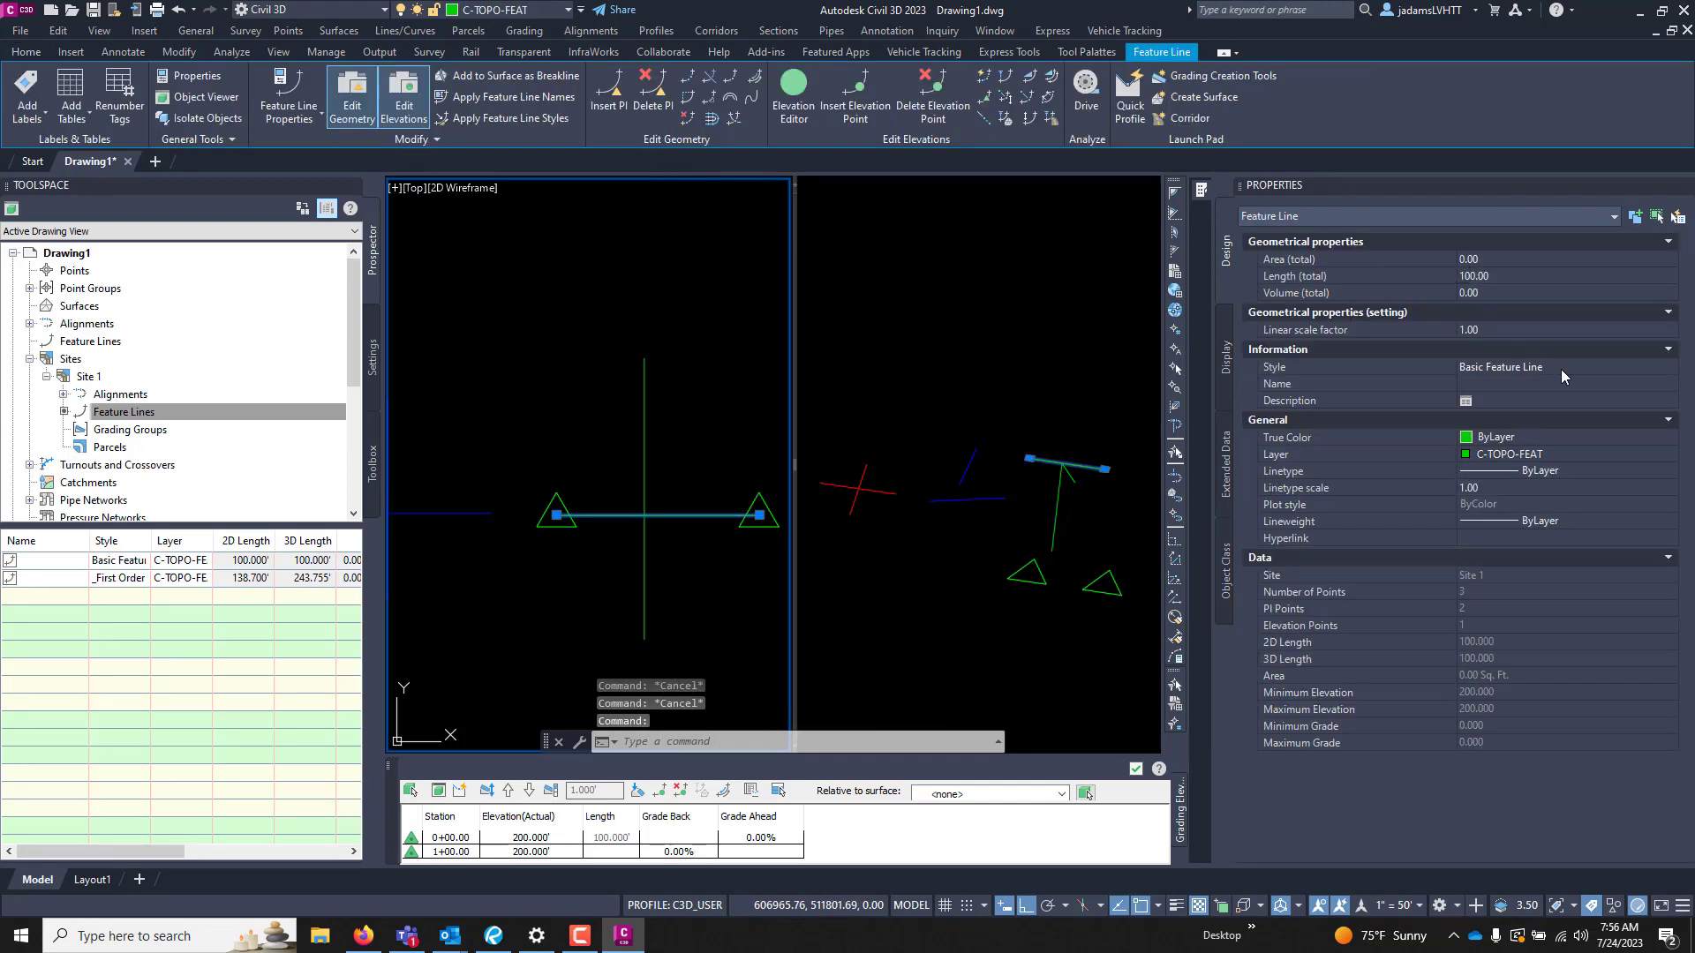
{"action": "left_click", "coordinate": [1560, 369]}
{"action": "left_click", "coordinate": [1561, 369]}
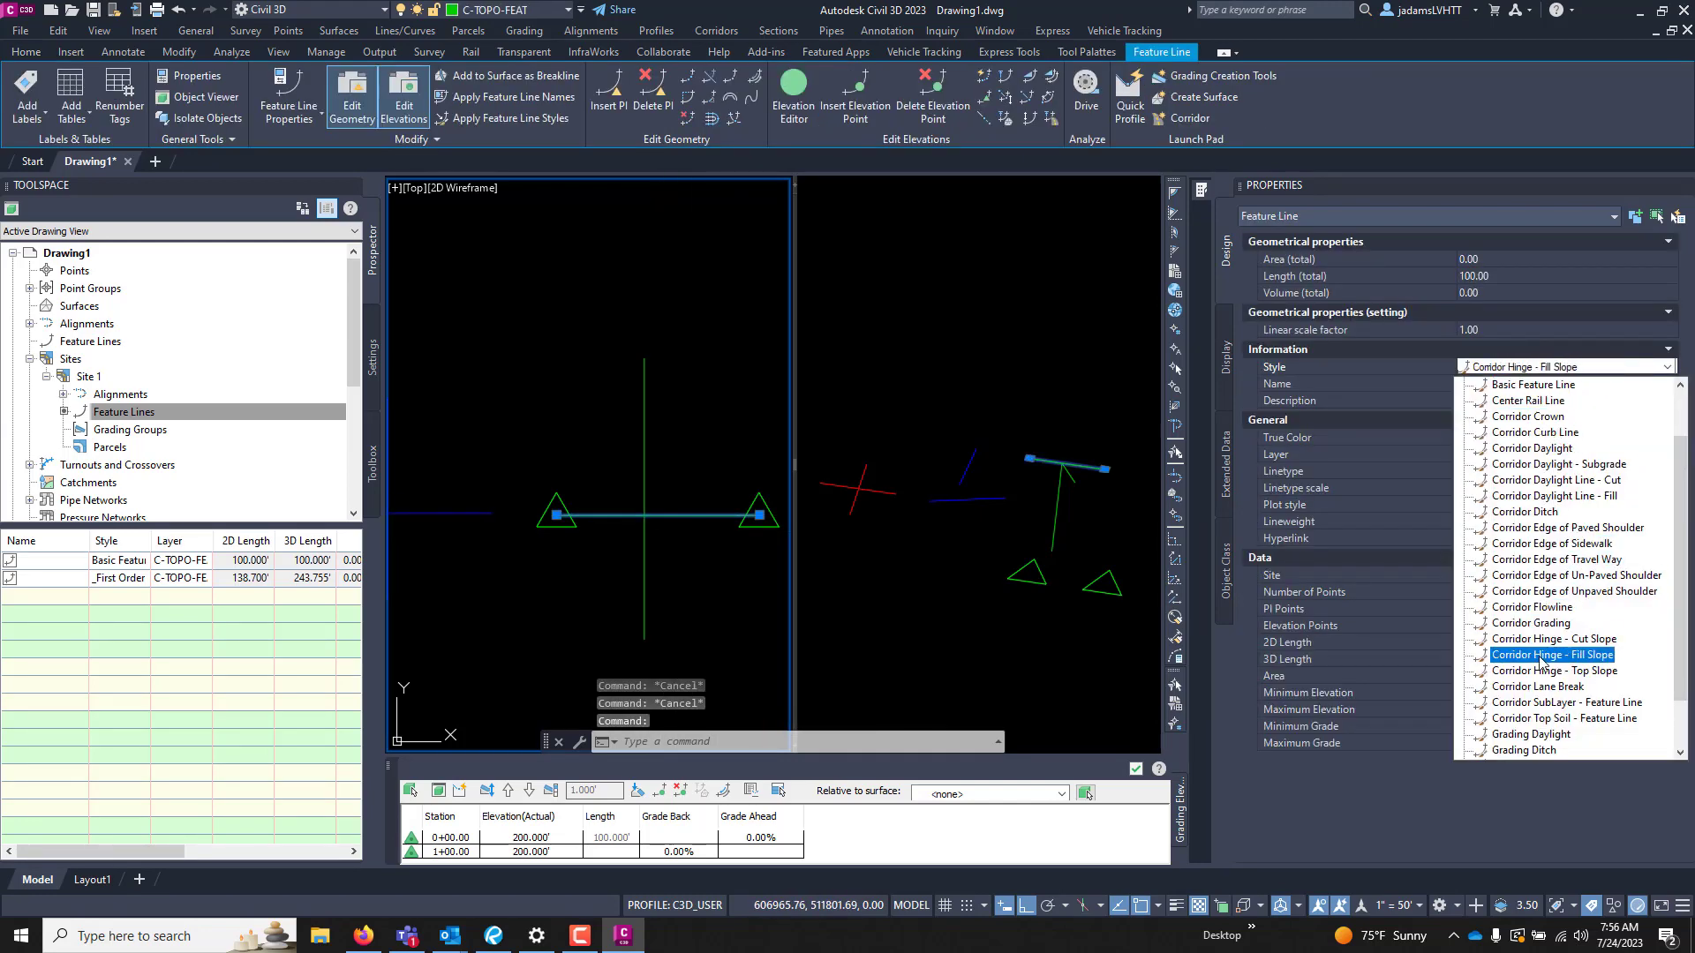
{"action": "scroll", "coordinate": [1540, 529], "scroll_direction": "up", "scroll_amount": 3}
{"action": "left_click", "coordinate": [1552, 383]}
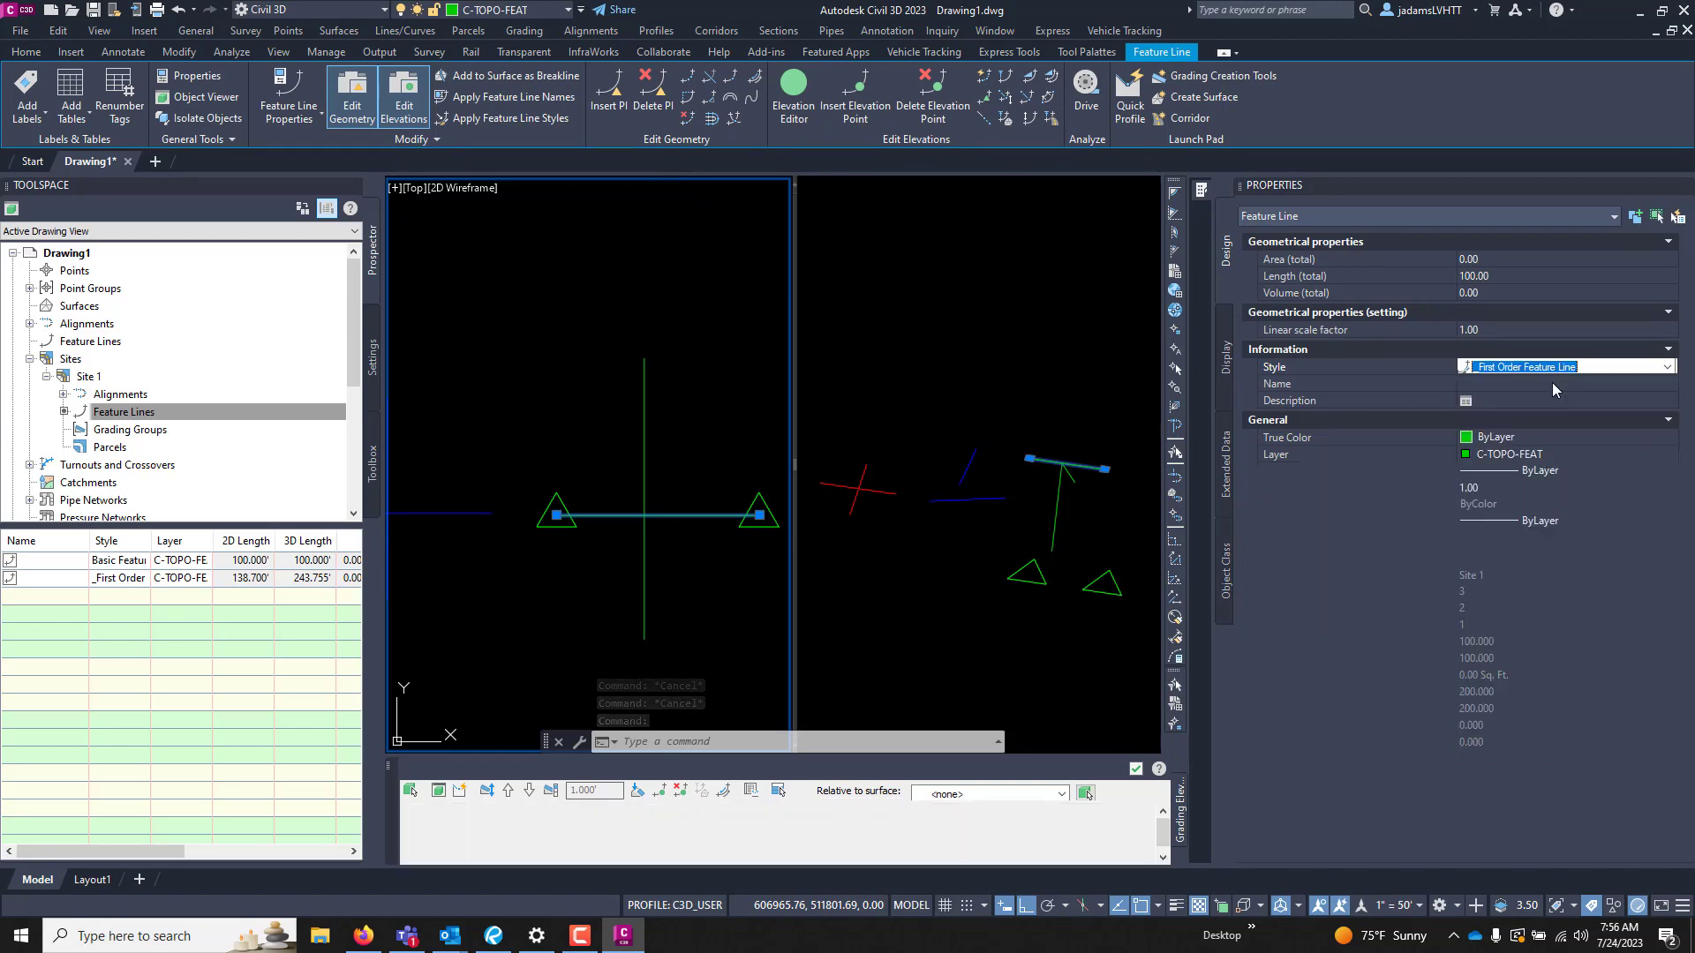
{"action": "left_click", "coordinate": [692, 609]}
{"action": "key", "text": "Escape"}
{"action": "key", "text": "Escape"}
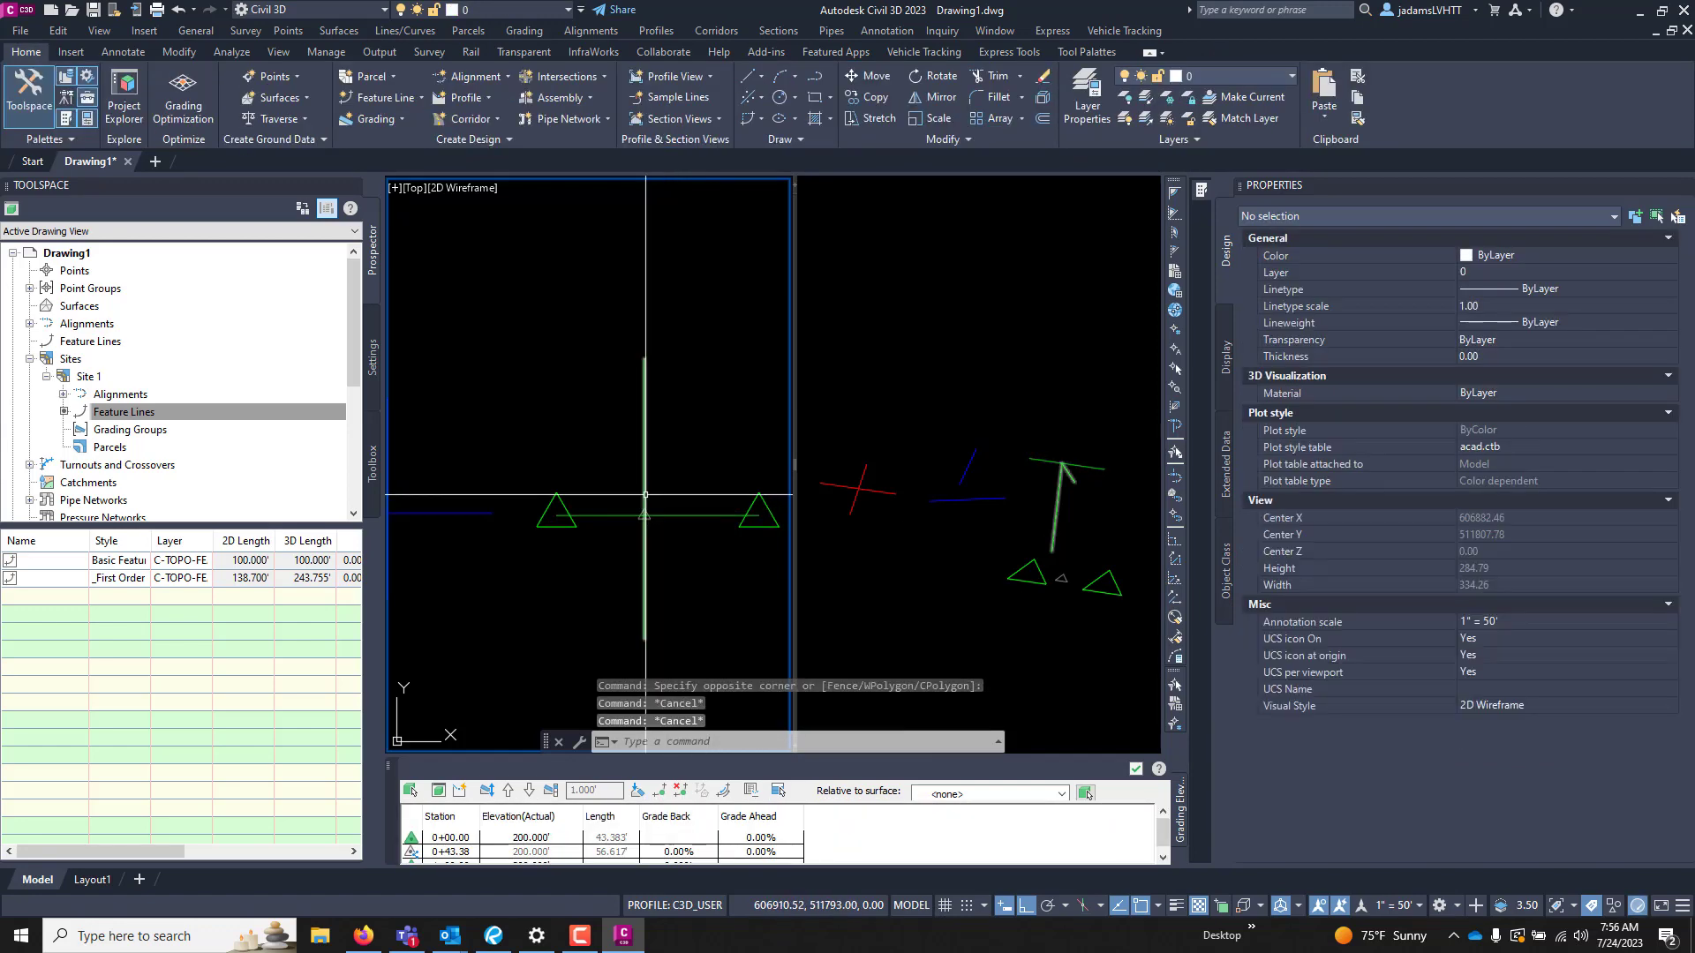
- Set the vertical feature line to _Second Order Feature Line and regenerate the display
{"action": "left_click", "coordinate": [653, 424]}
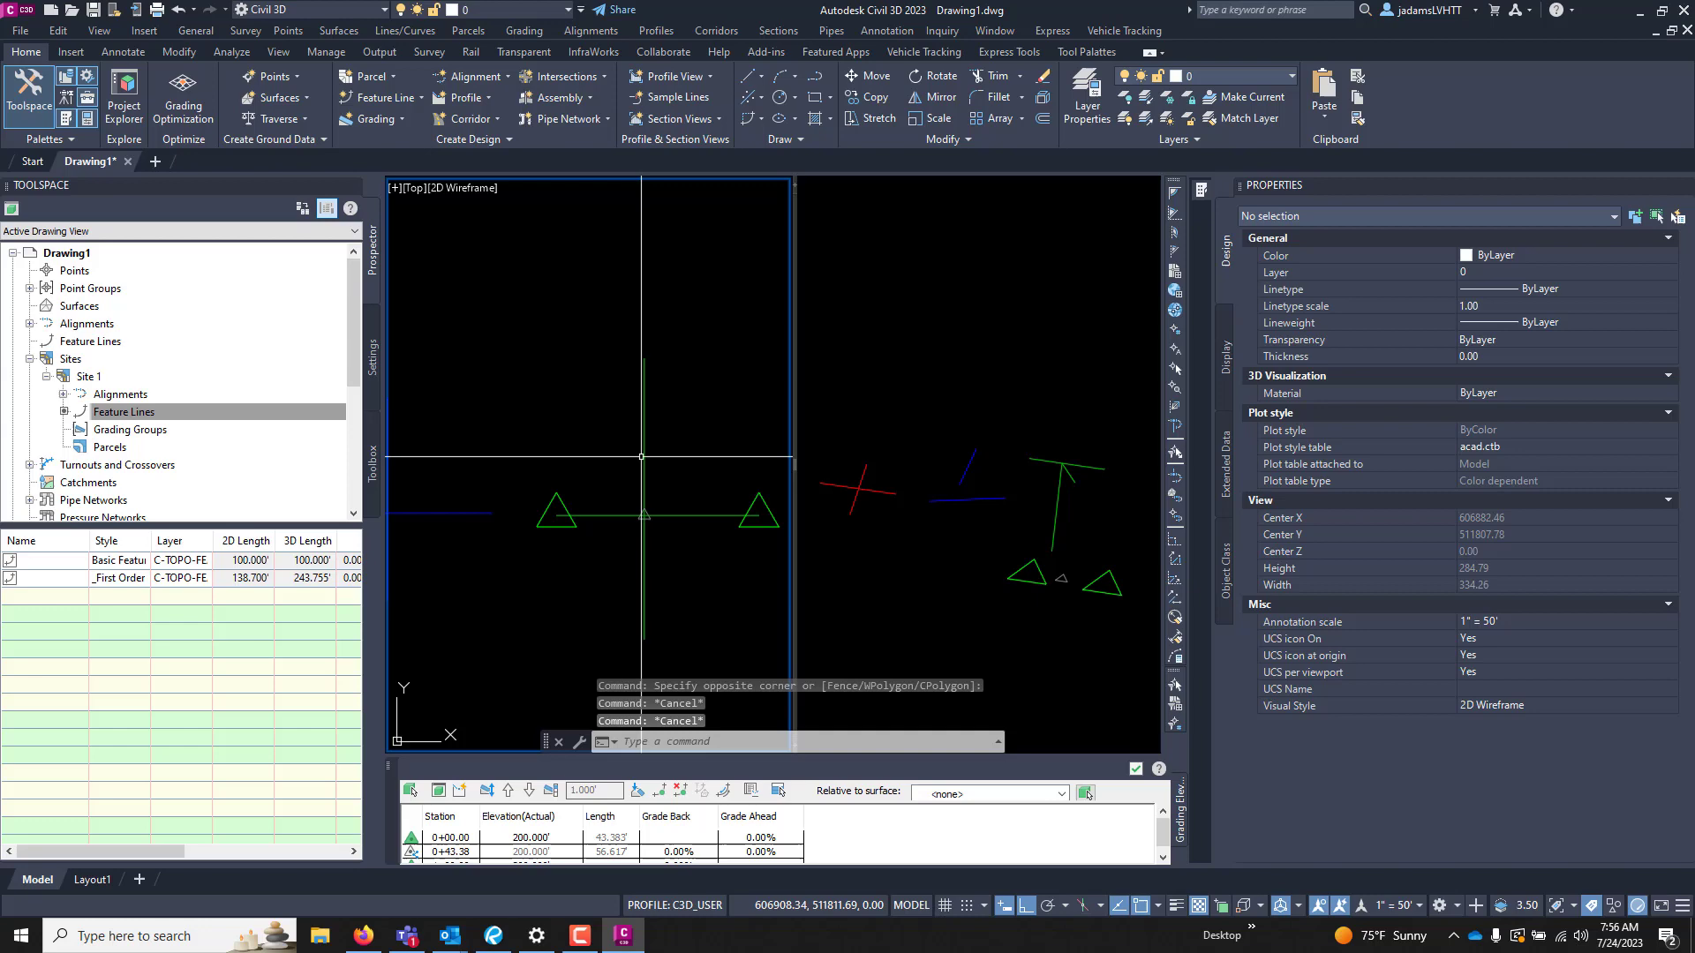
{"action": "left_click", "coordinate": [643, 459]}
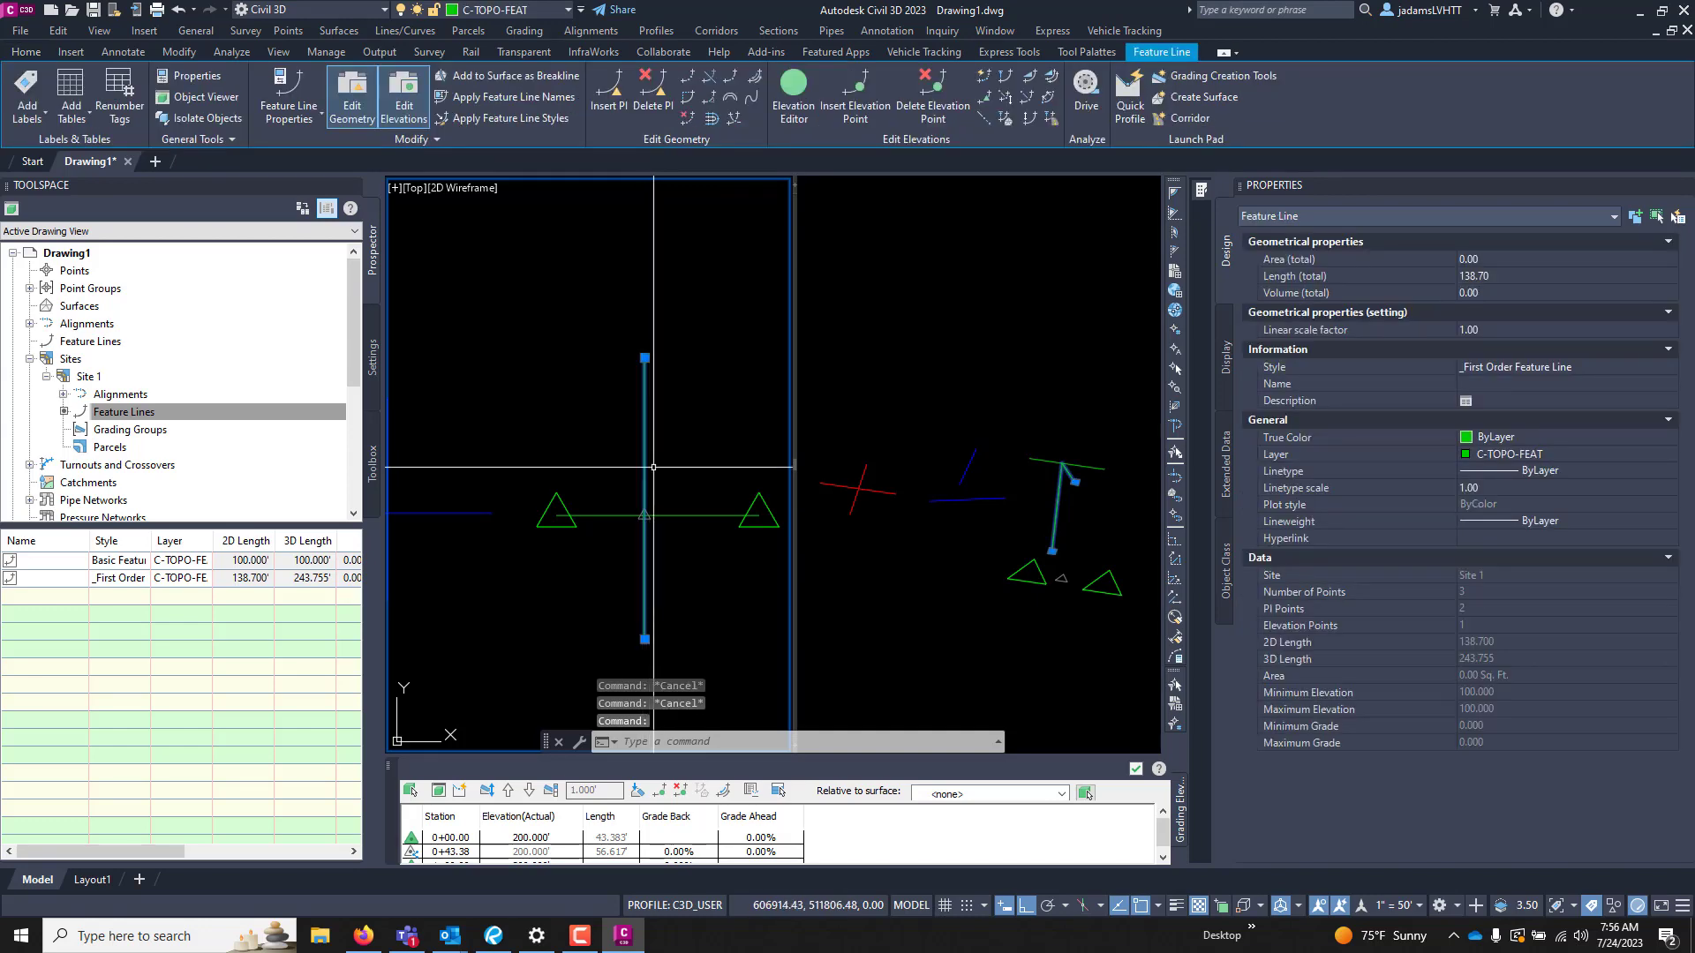
{"action": "key", "text": "Escape"}
{"action": "left_click", "coordinate": [1024, 488]}
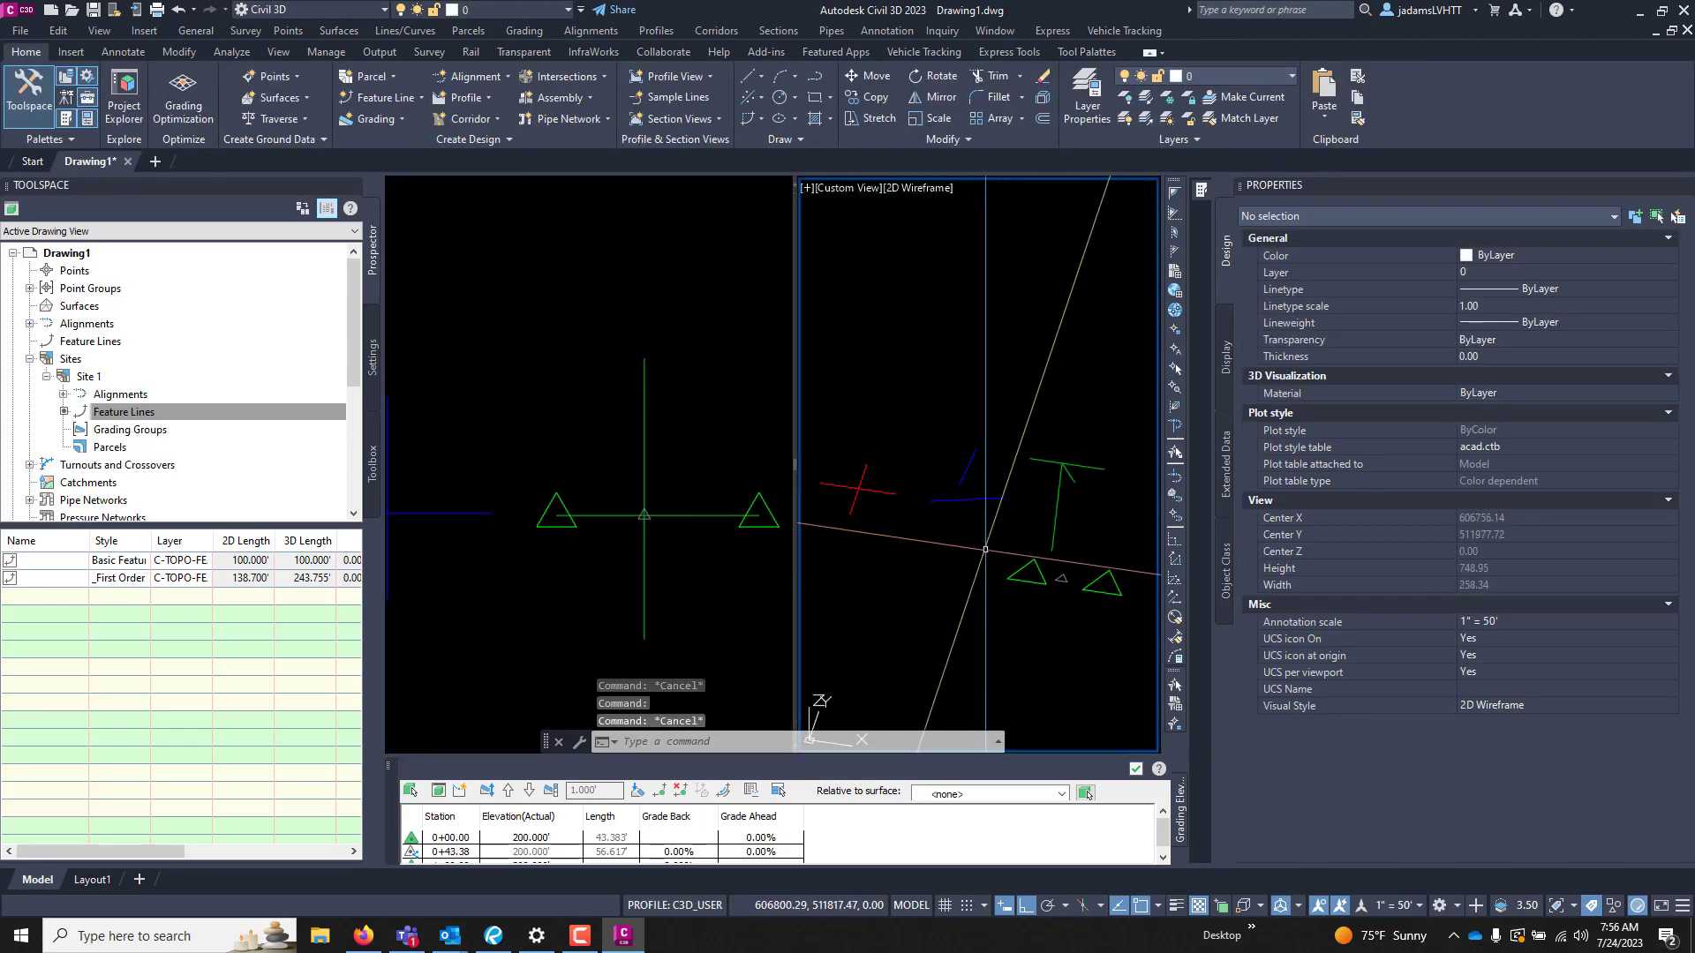
{"action": "left_click", "coordinate": [682, 459]}
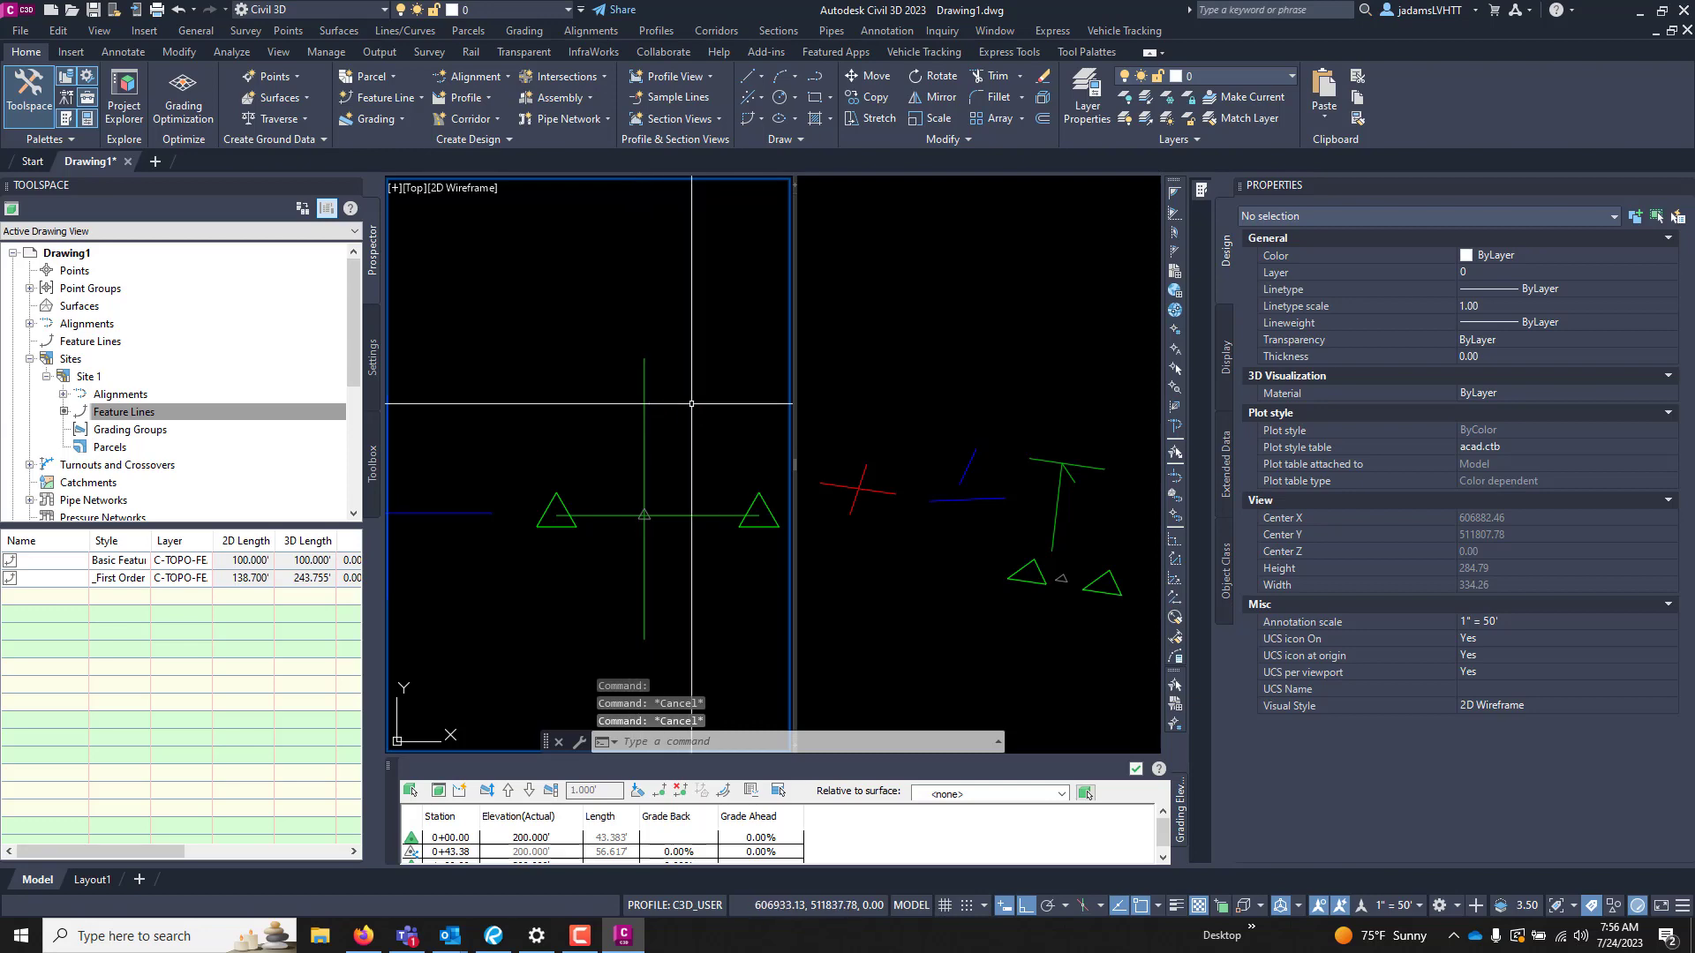
{"action": "left_click_drag", "start_coordinate": [692, 404], "coordinate": [628, 415]}
{"action": "left_click", "coordinate": [1577, 366]}
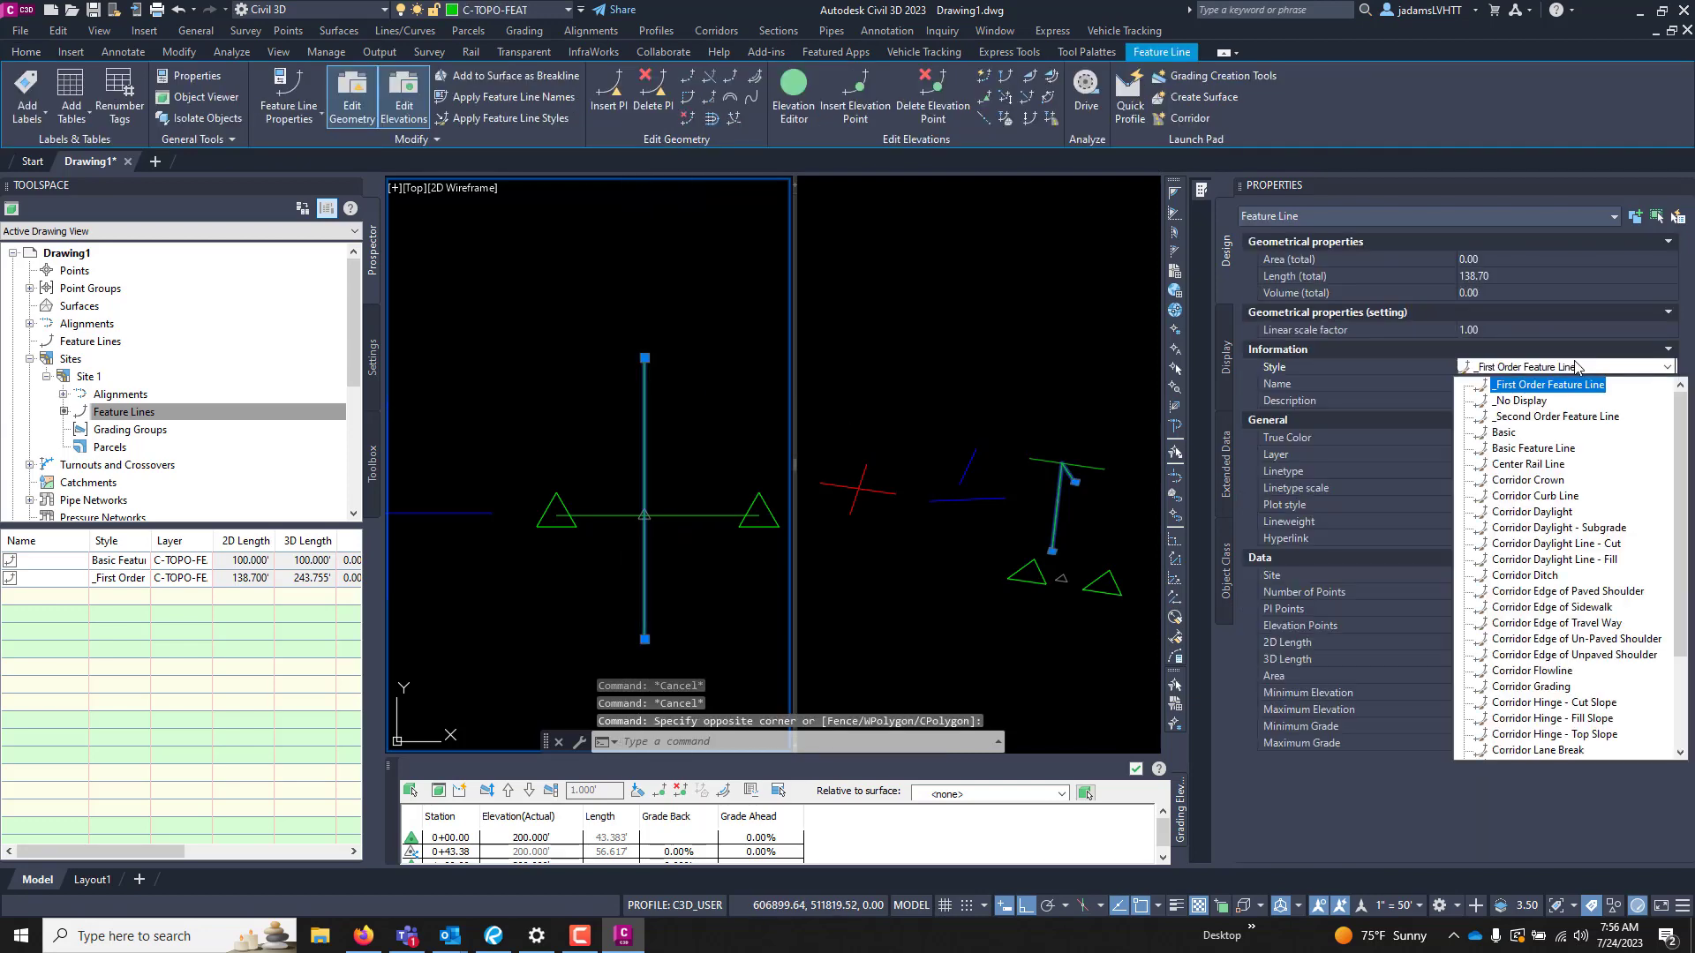
{"action": "left_click", "coordinate": [1558, 417]}
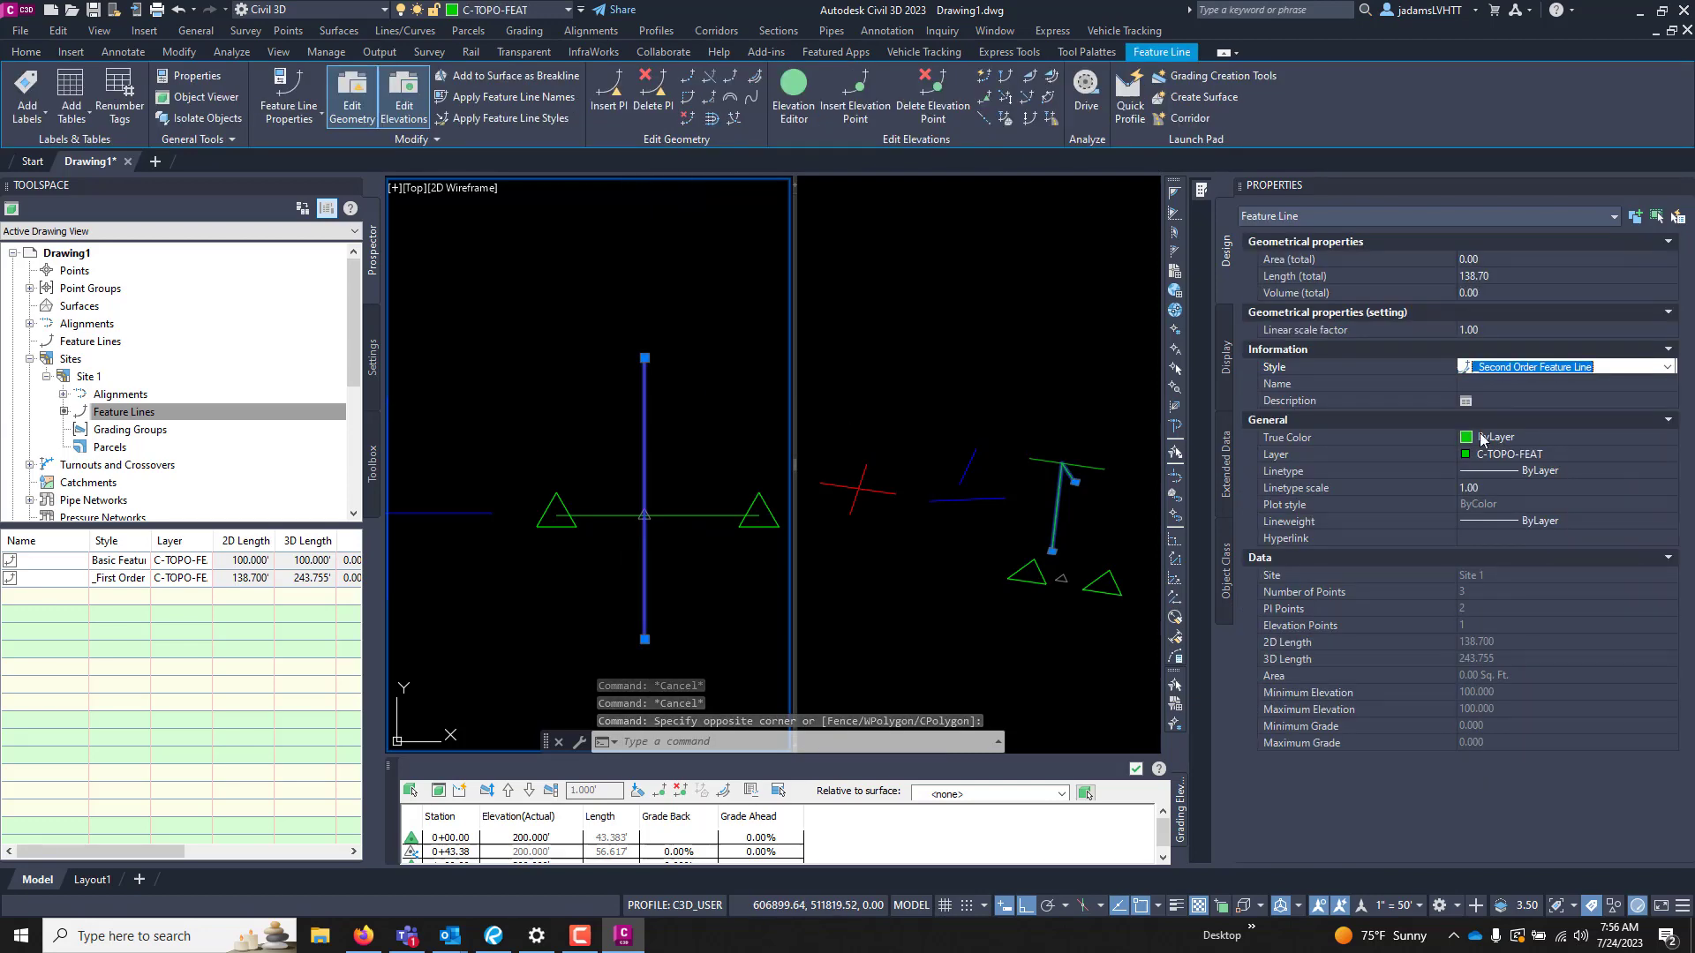
{"action": "key", "text": "Escape"}
{"action": "key", "text": "Escape"}
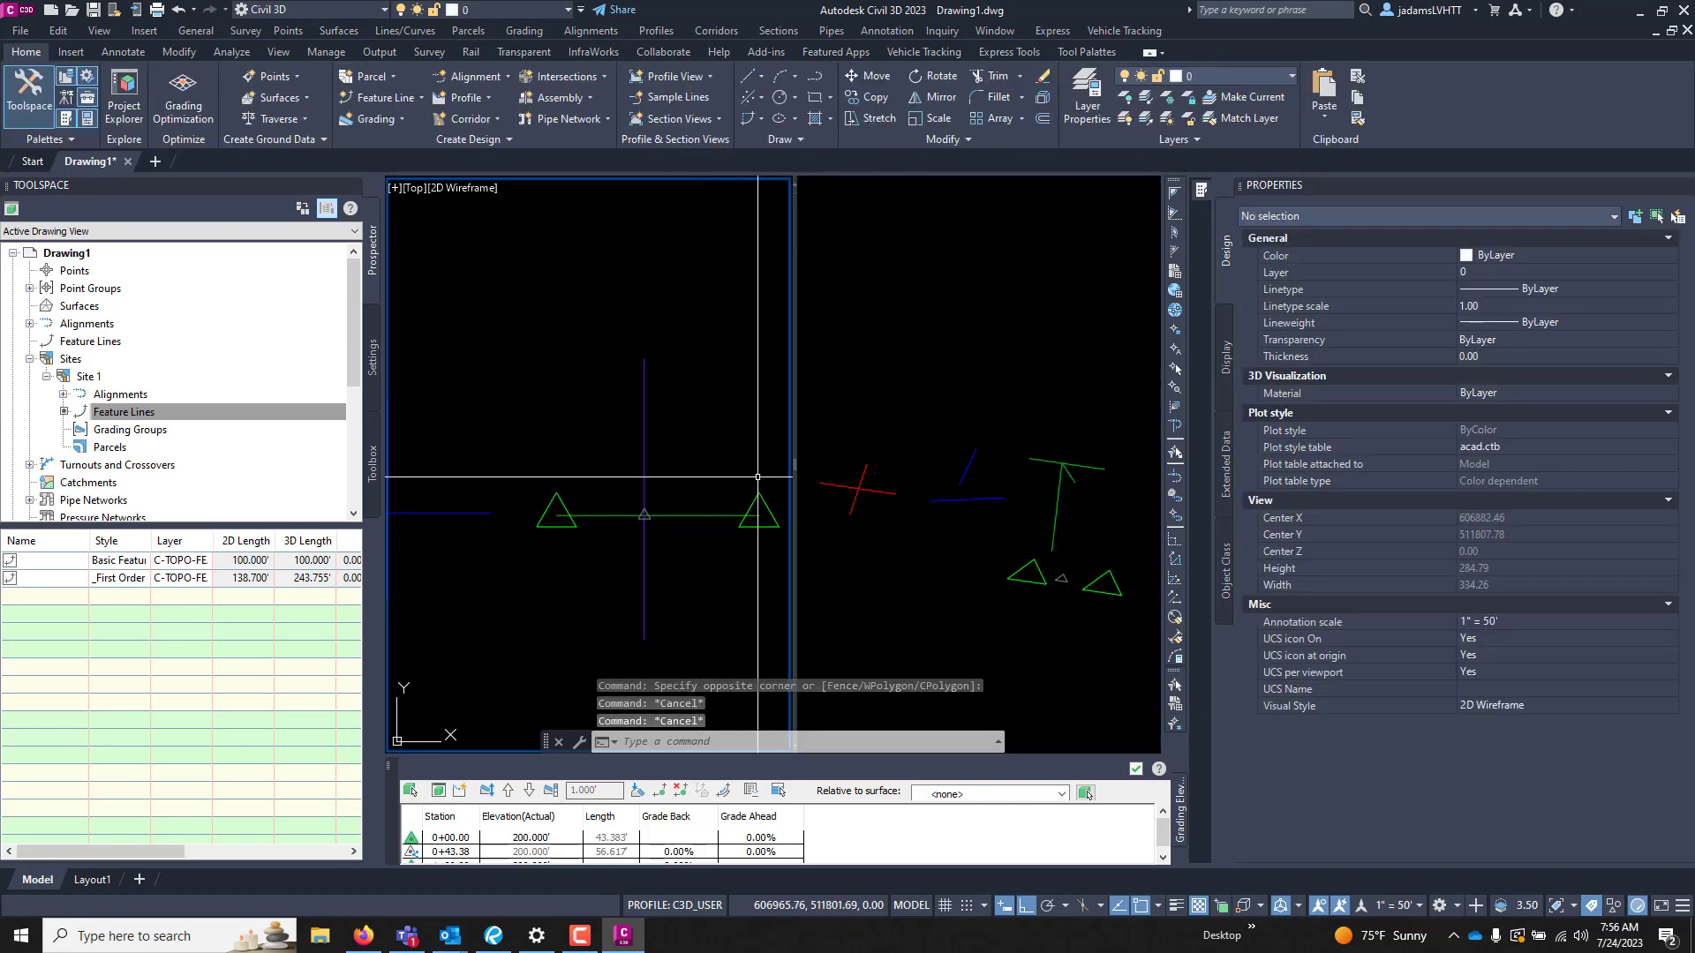
{"action": "key", "text": "Return"}
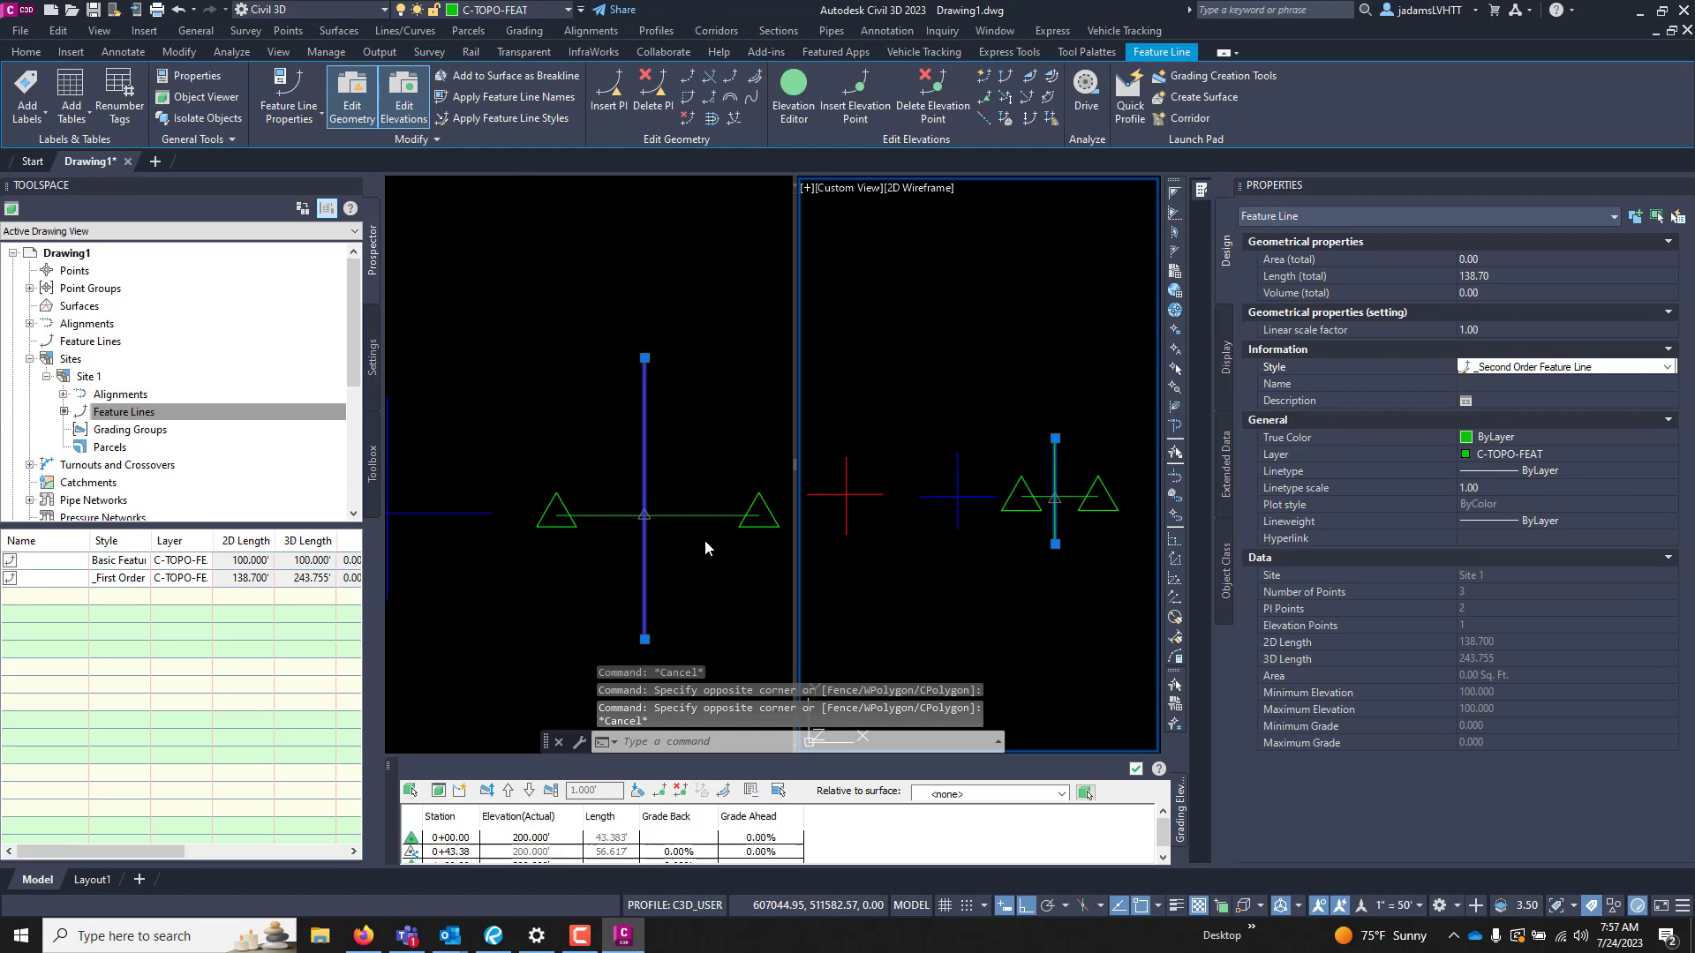
- Orbit the right 3D view to inspect the feature line elevations
{"action": "left_click", "coordinate": [971, 579]}
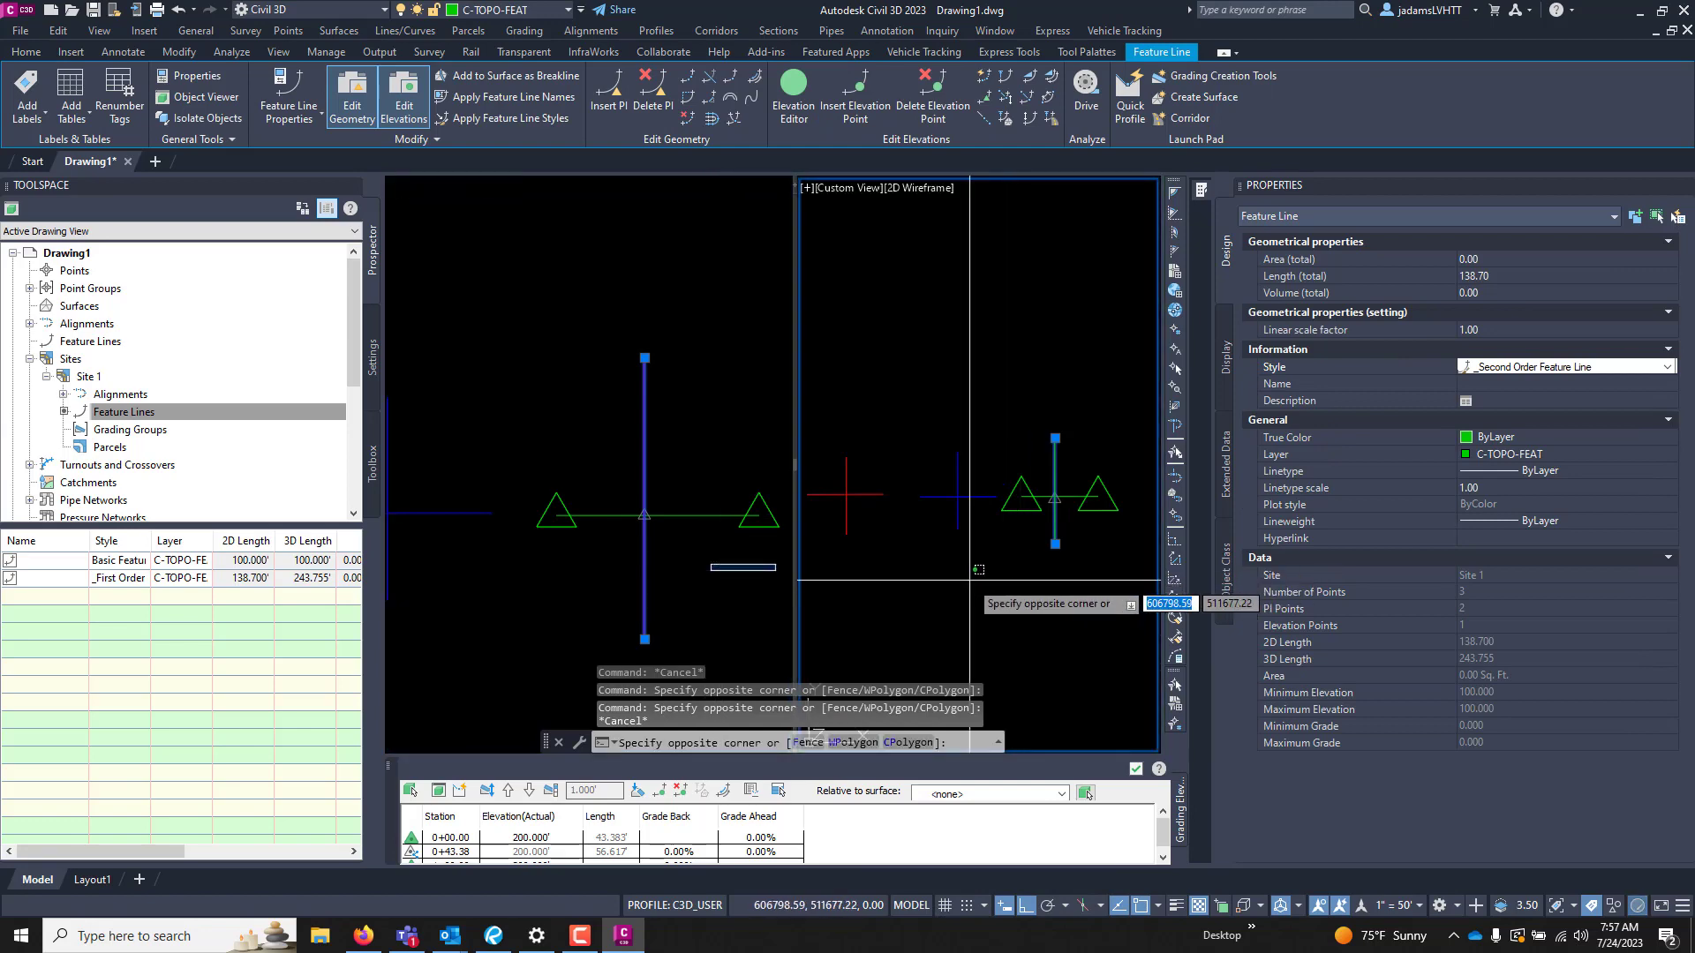
{"action": "middle_click_drag", "start_coordinate": [971, 578], "coordinate": [970, 534], "text": "shift"}
{"action": "key", "text": "Escape"}
{"action": "key", "text": "Escape"}
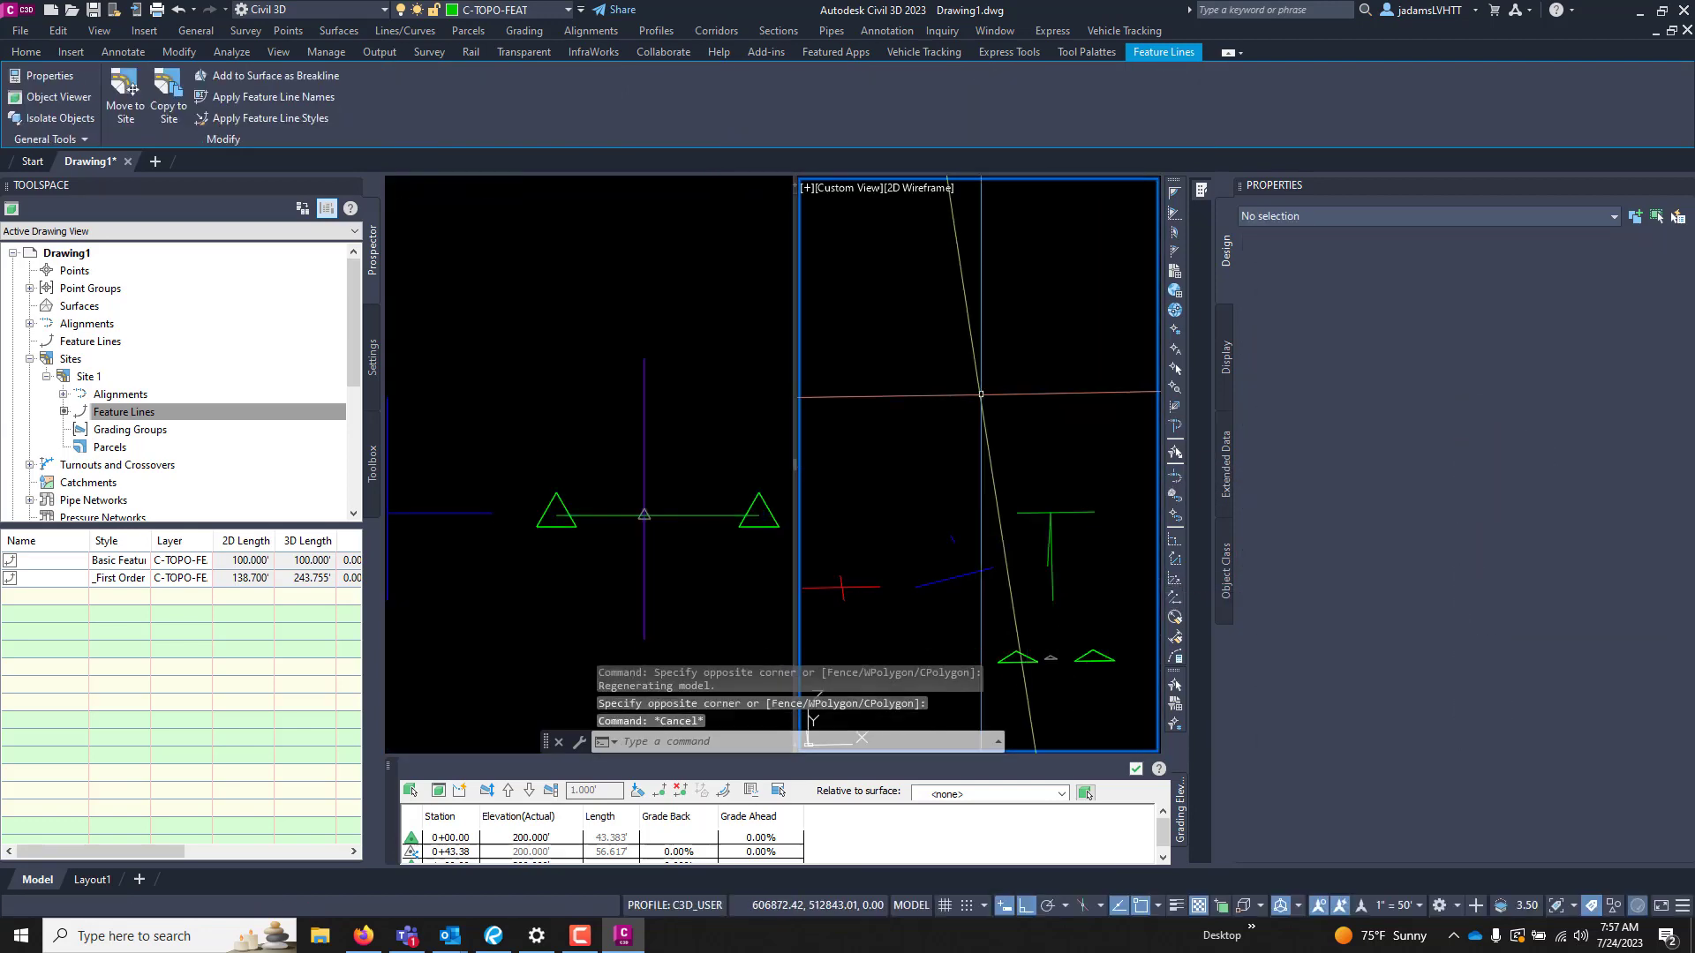
- Change the vertical feature line's style to _First Order Feature Line, giving grades 230.51% and 176.62%
{"action": "left_click", "coordinate": [655, 462]}
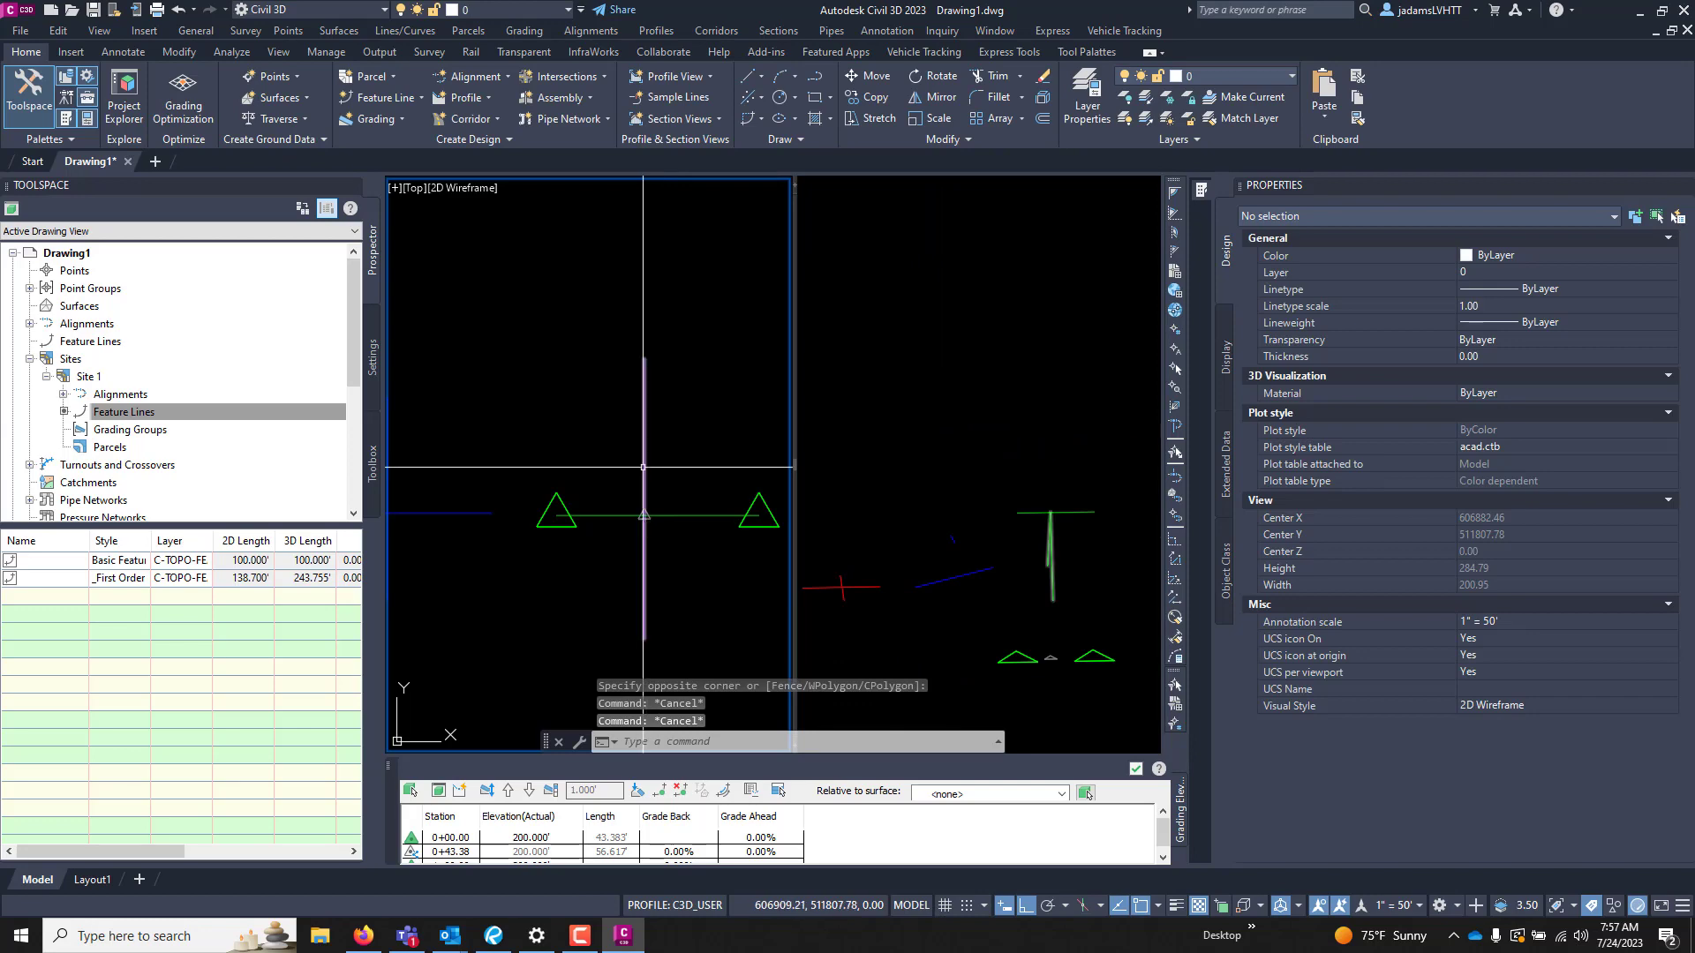
{"action": "left_click", "coordinate": [655, 475]}
{"action": "left_click", "coordinate": [641, 487]}
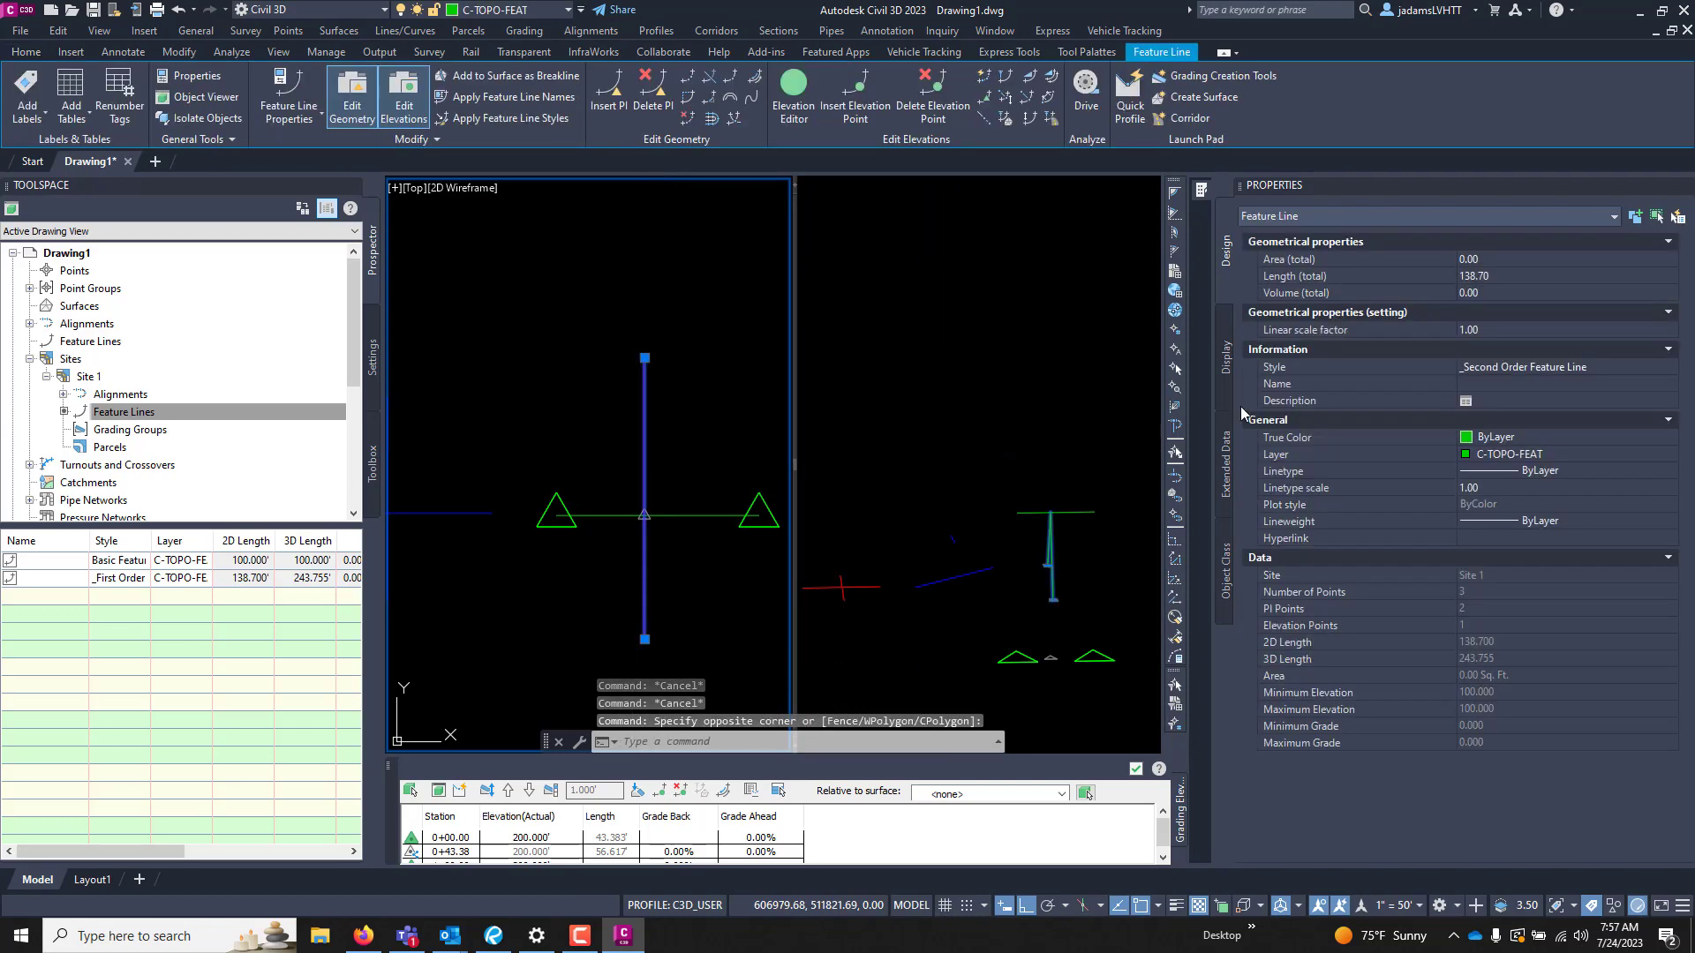
{"action": "left_click", "coordinate": [1530, 369]}
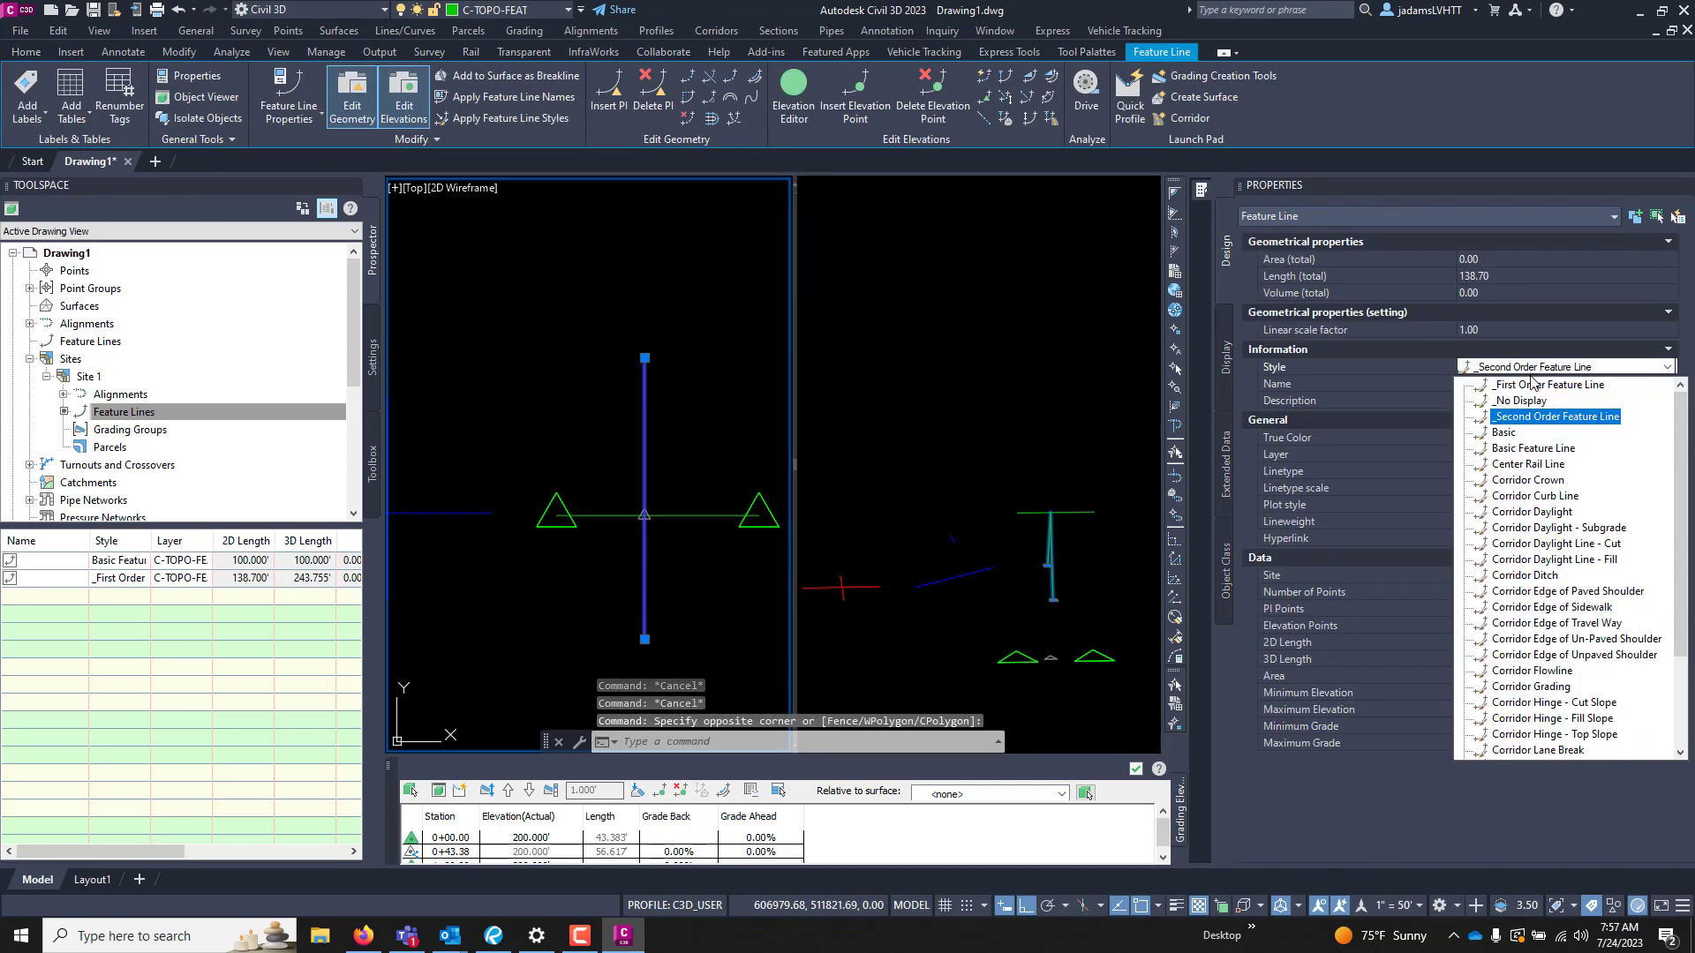
{"action": "left_click", "coordinate": [1530, 386]}
{"action": "left_click", "coordinate": [1527, 369]}
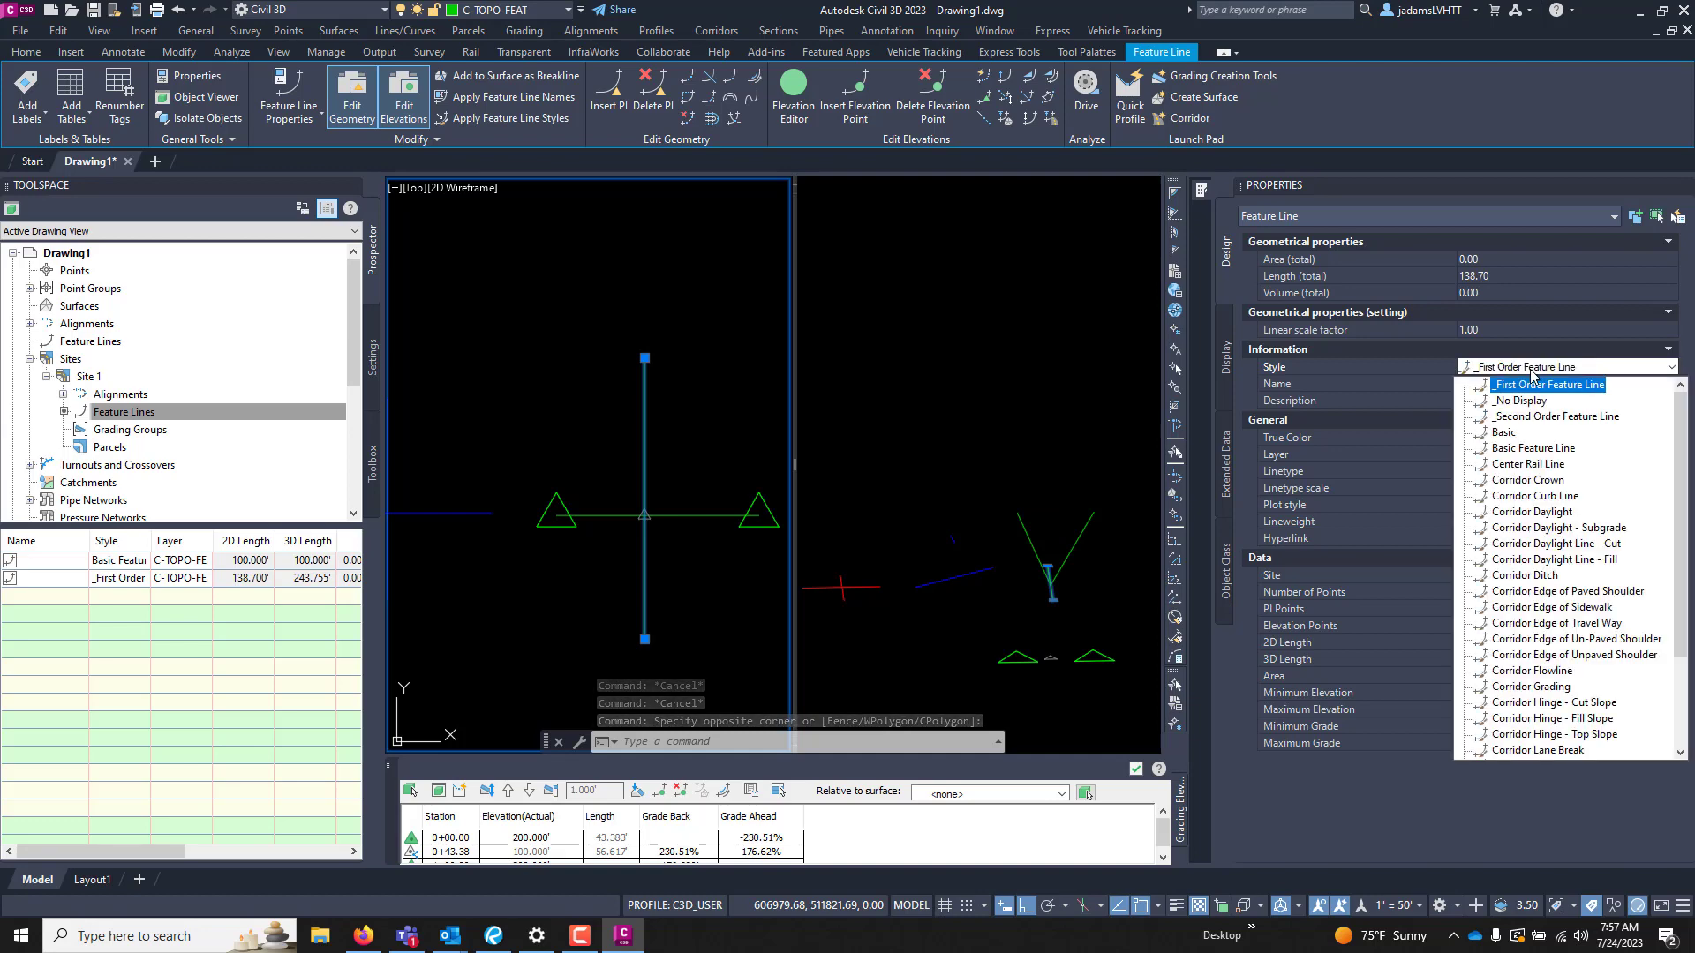
{"action": "left_click", "coordinate": [1532, 417]}
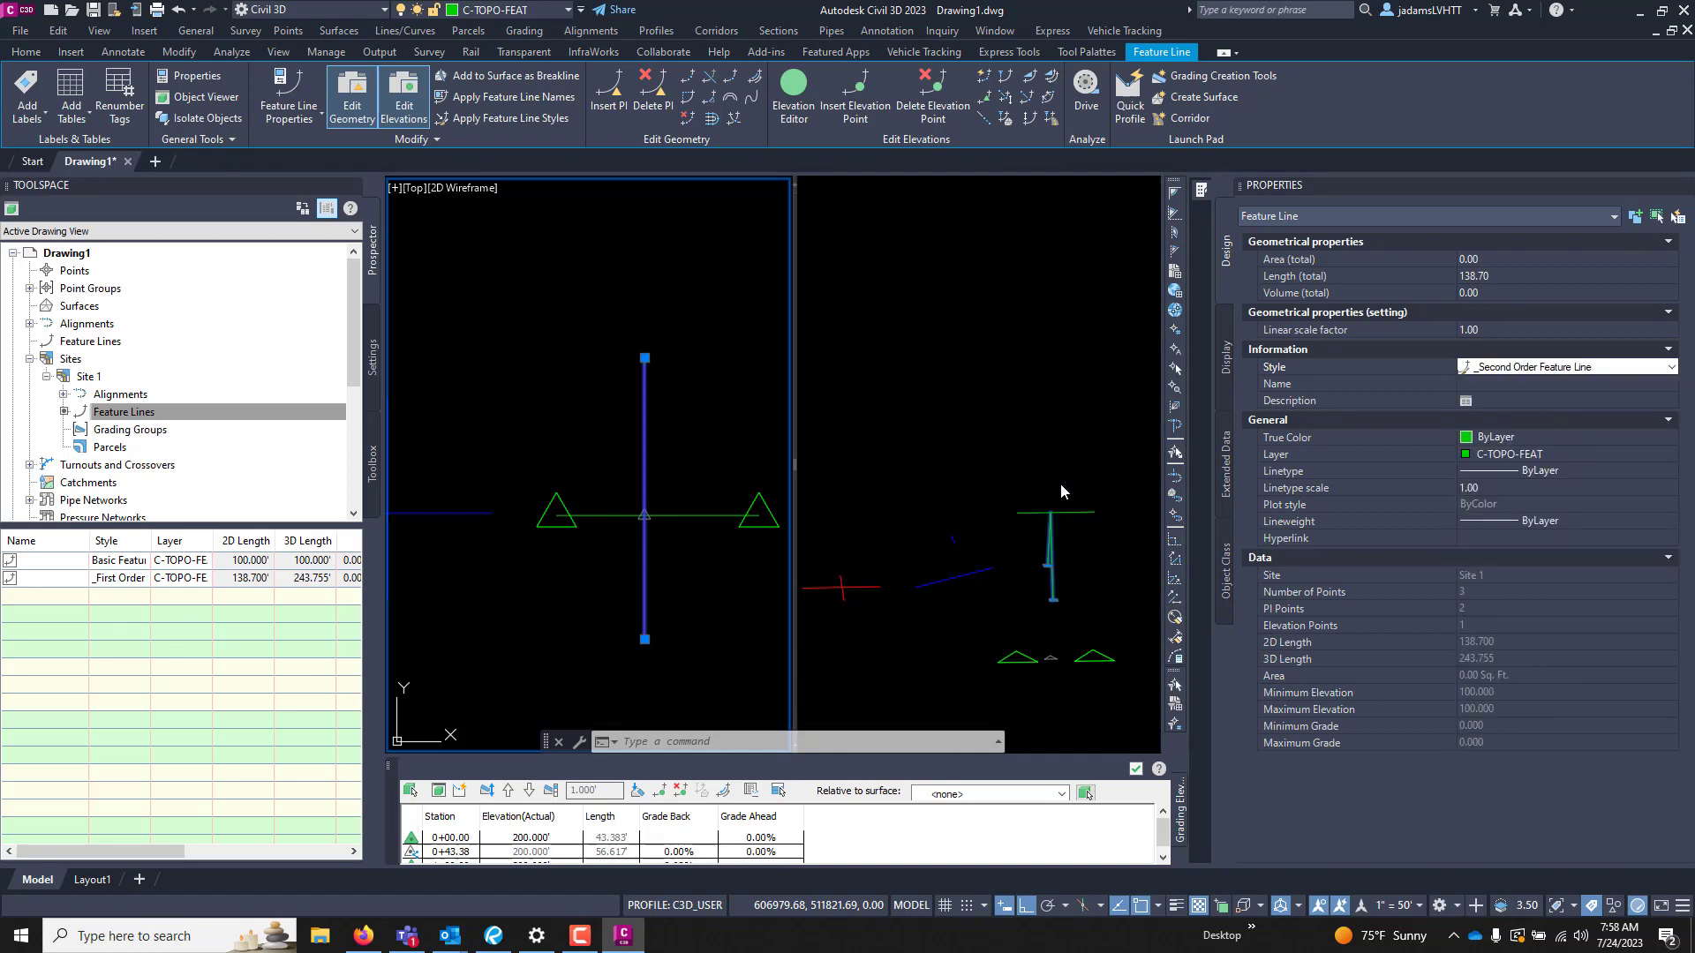
{"action": "left_click", "coordinate": [1511, 369]}
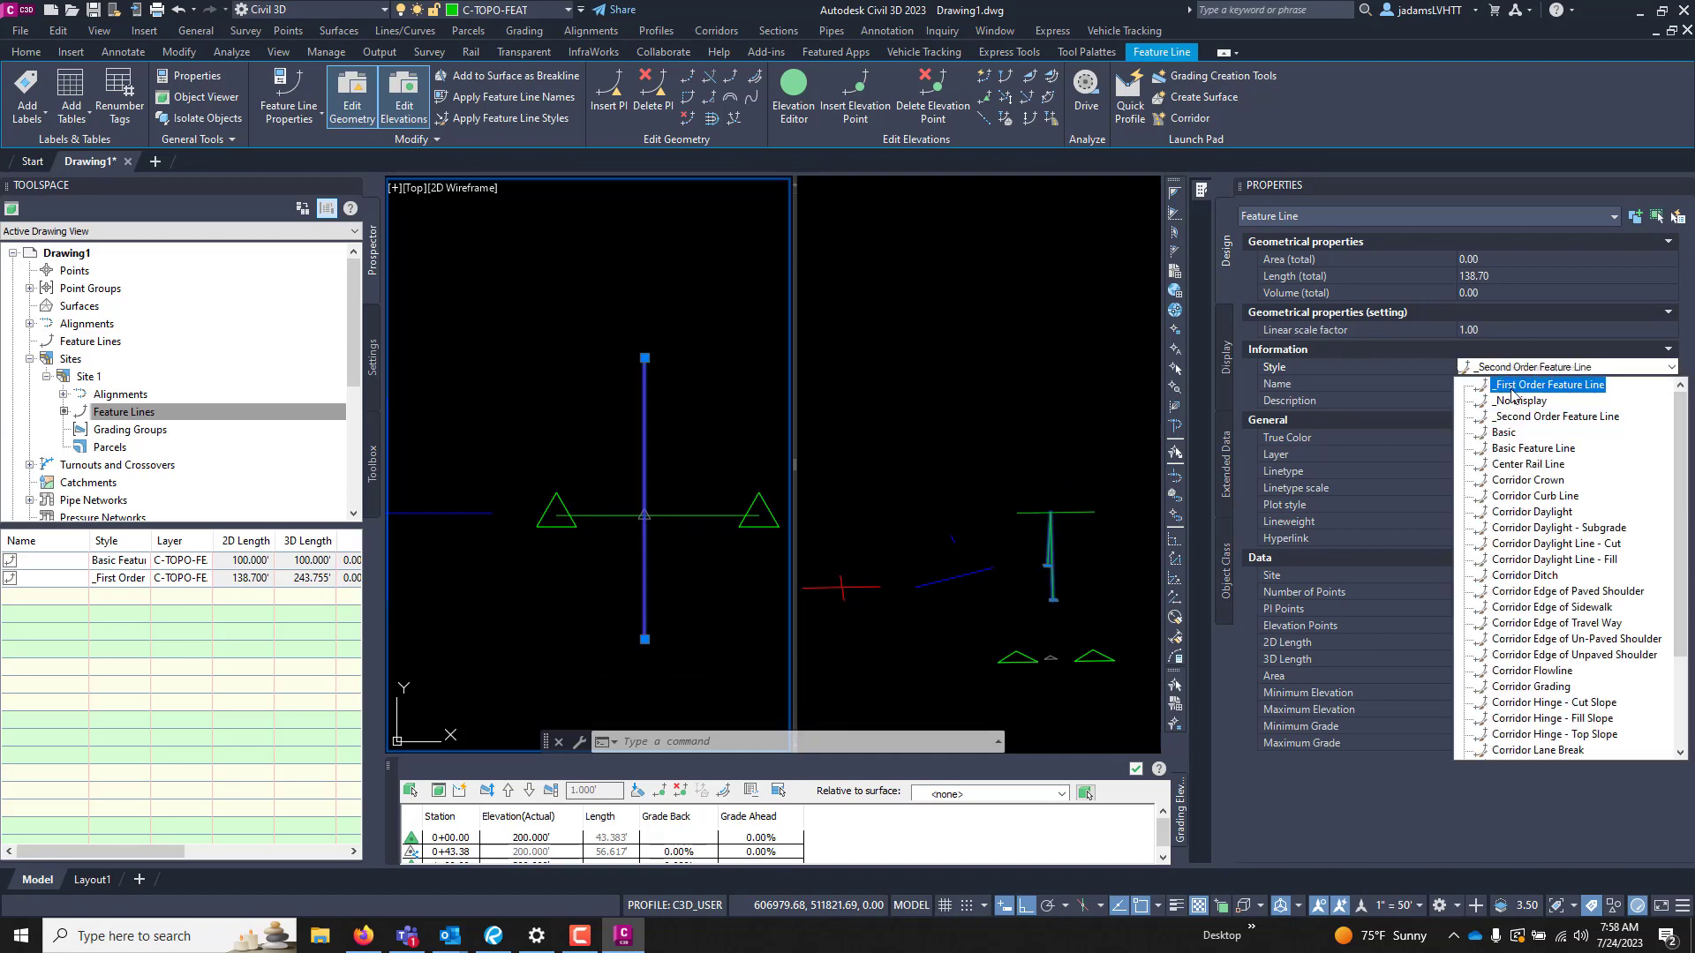
- Check the 3D view, then deselect the vertical feature line in the top view
{"action": "left_click", "coordinate": [1040, 421]}
{"action": "left_click", "coordinate": [960, 491]}
{"action": "key", "text": "Escape"}
{"action": "key", "text": "Escape"}
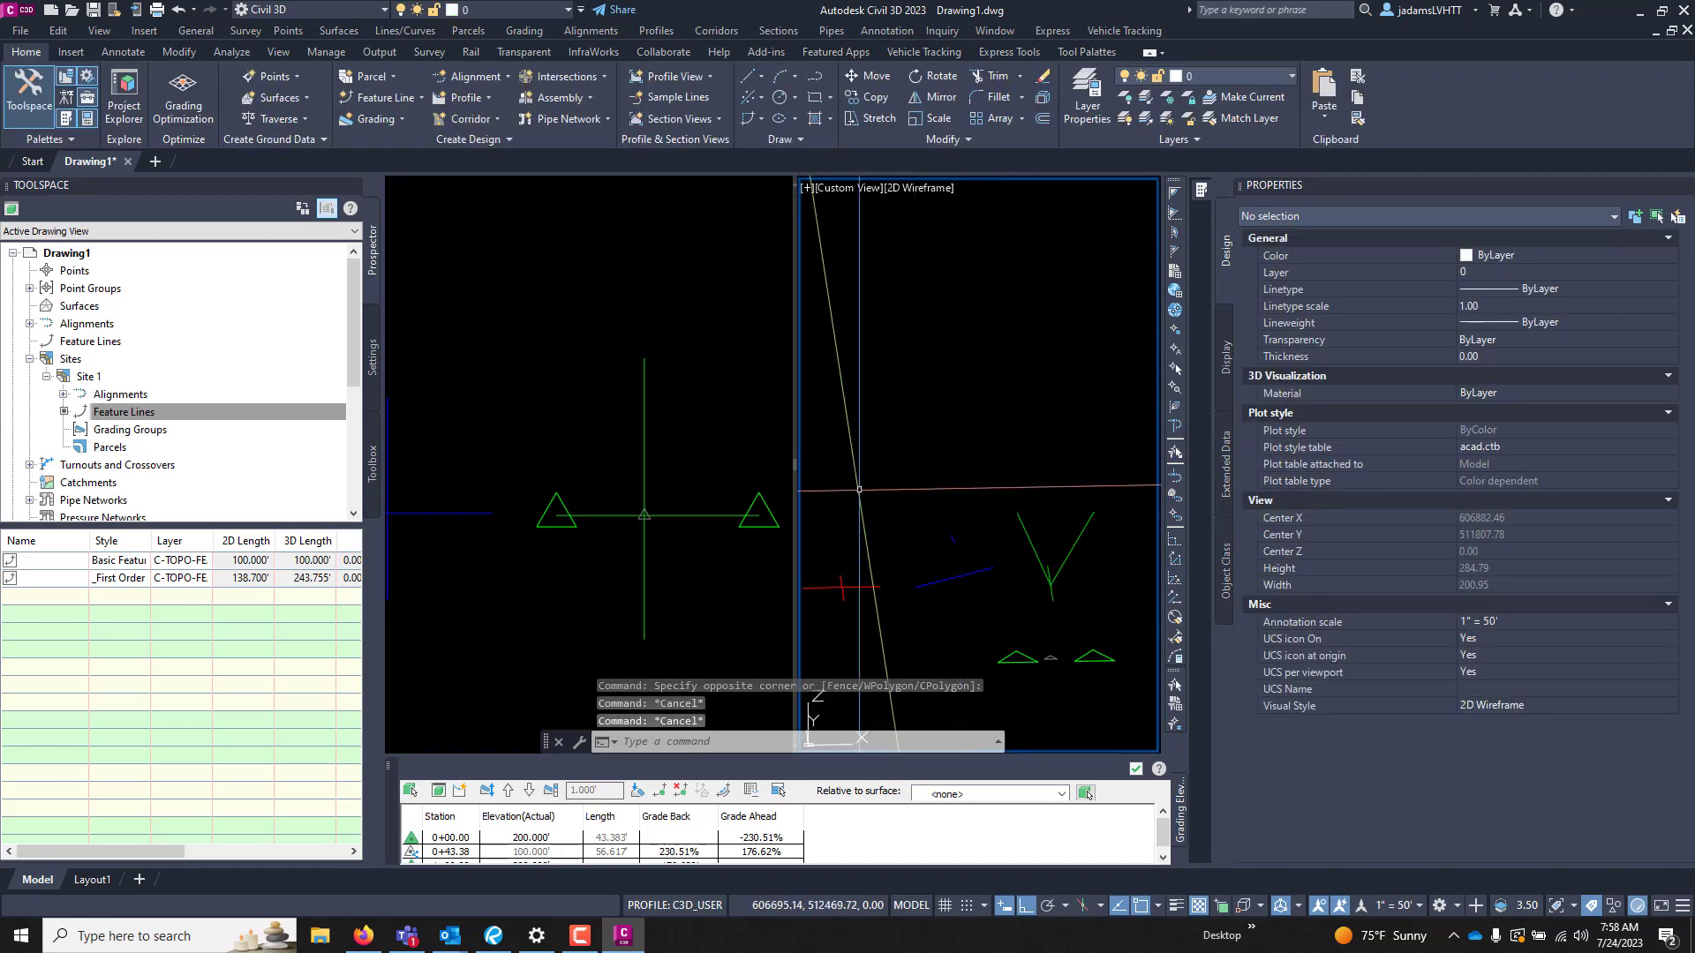
{"action": "left_click", "coordinate": [692, 473]}
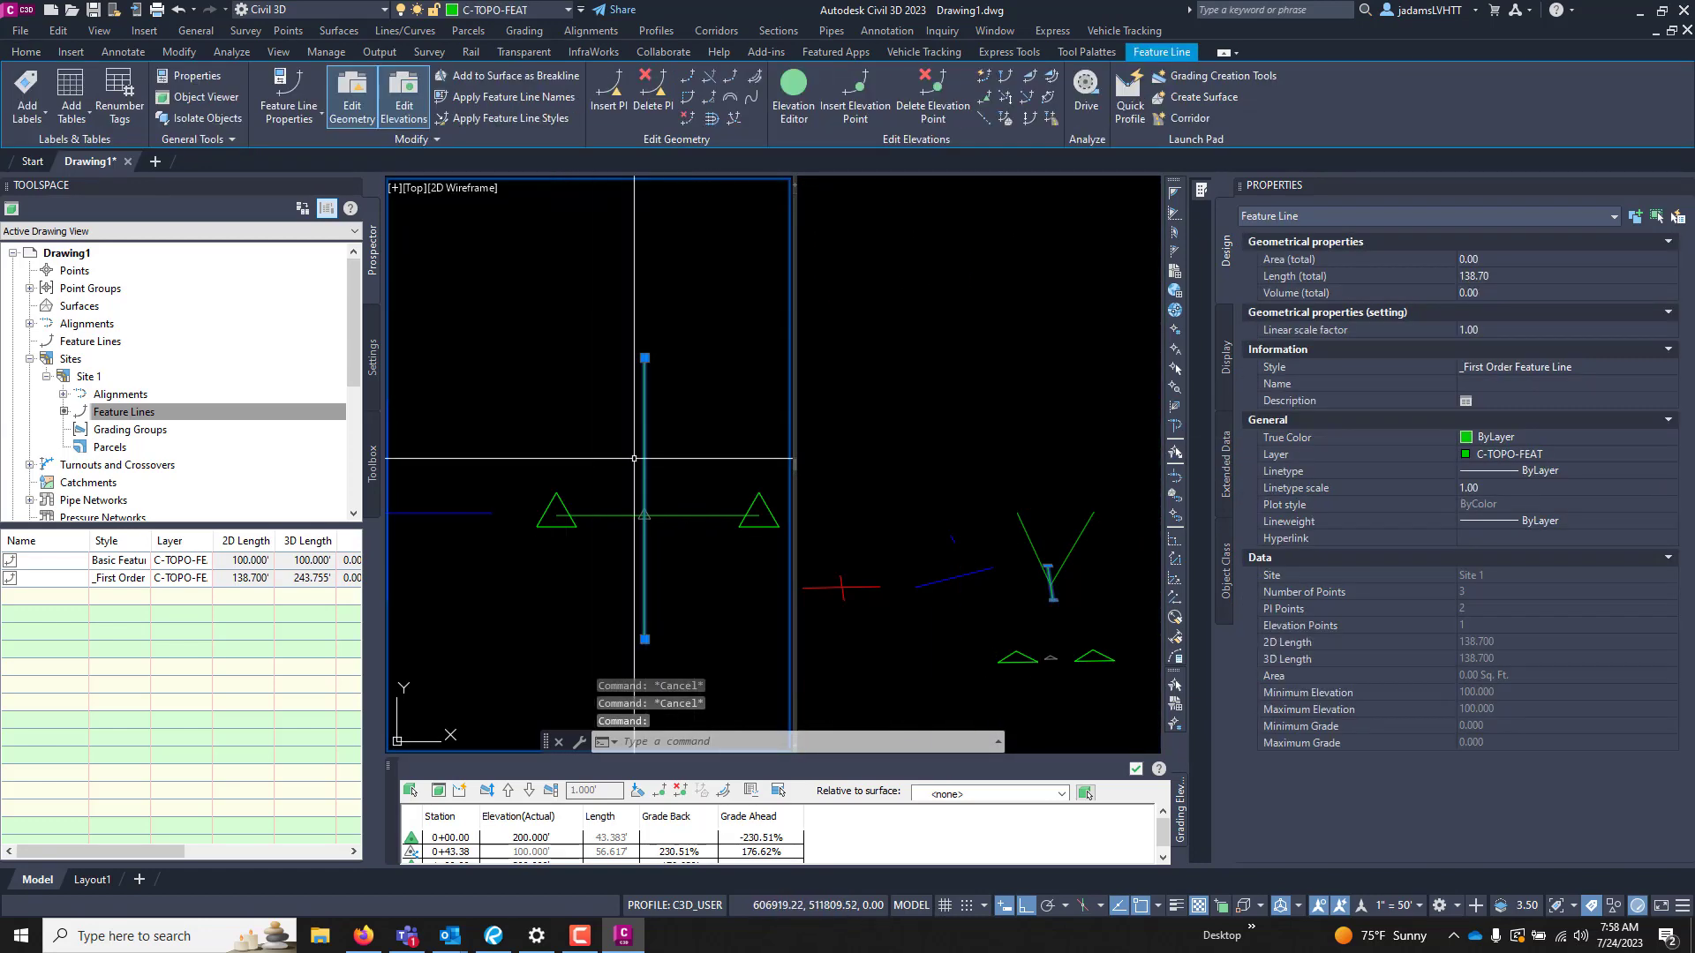
{"action": "key", "text": "Escape"}
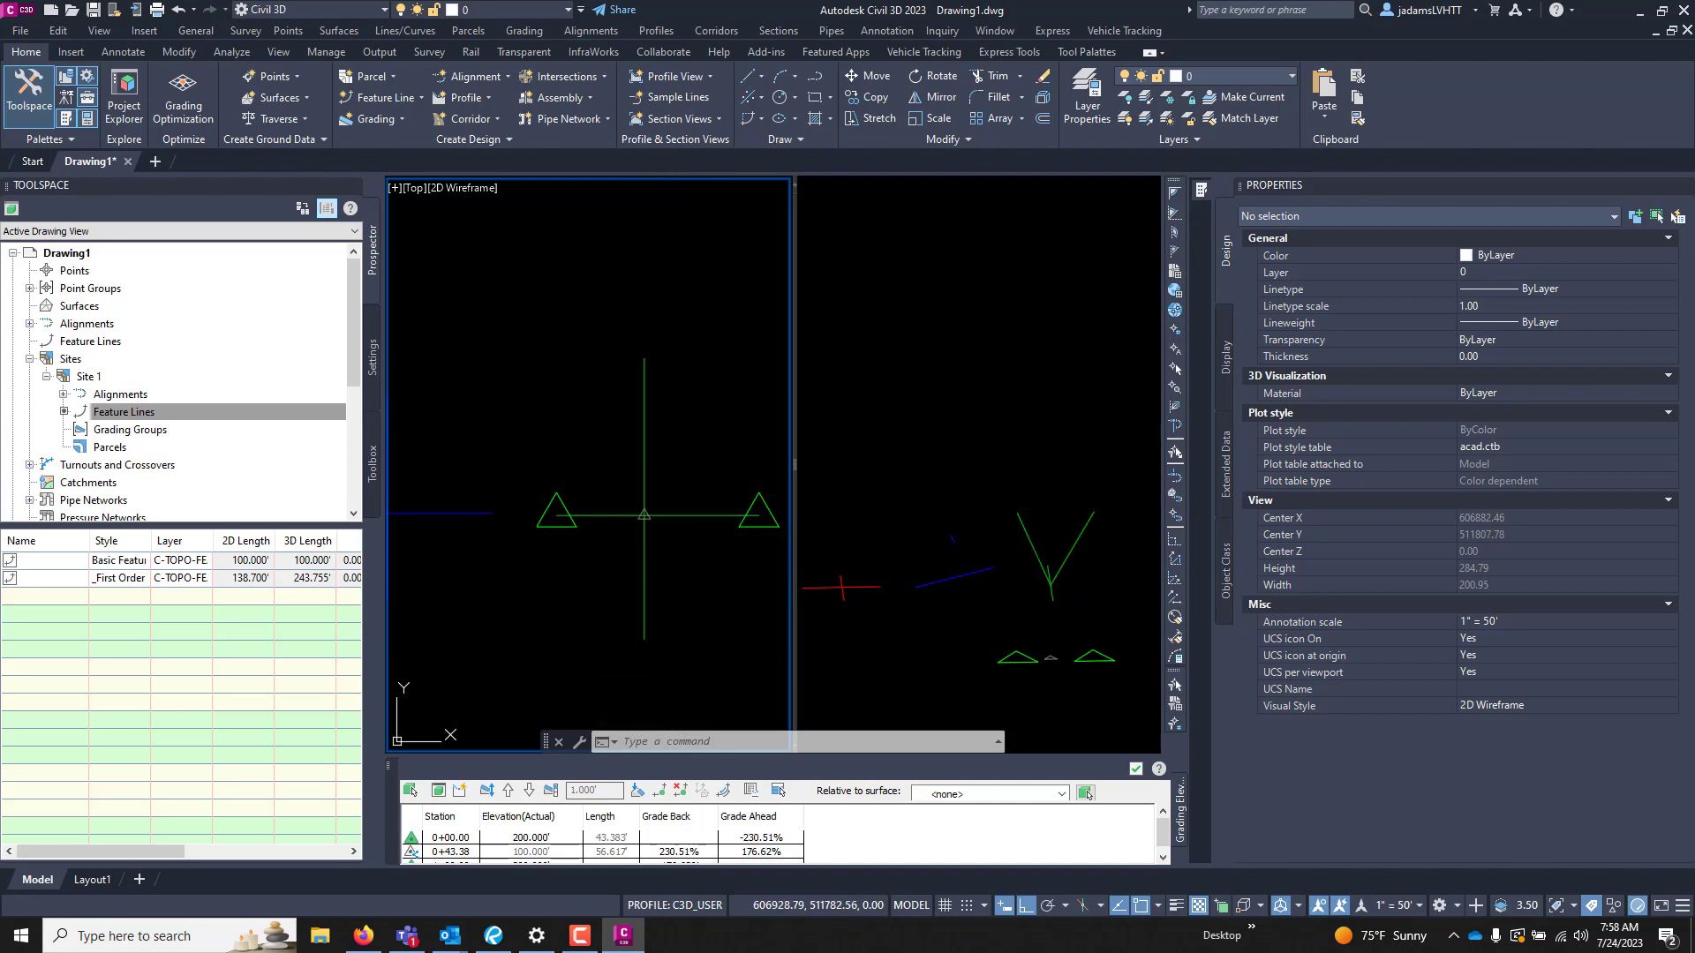
- Zoom out and pan the top view to show the red and blue crosses beside the green feature lines
{"action": "left_click", "coordinate": [677, 515]}
{"action": "key", "text": "Escape"}
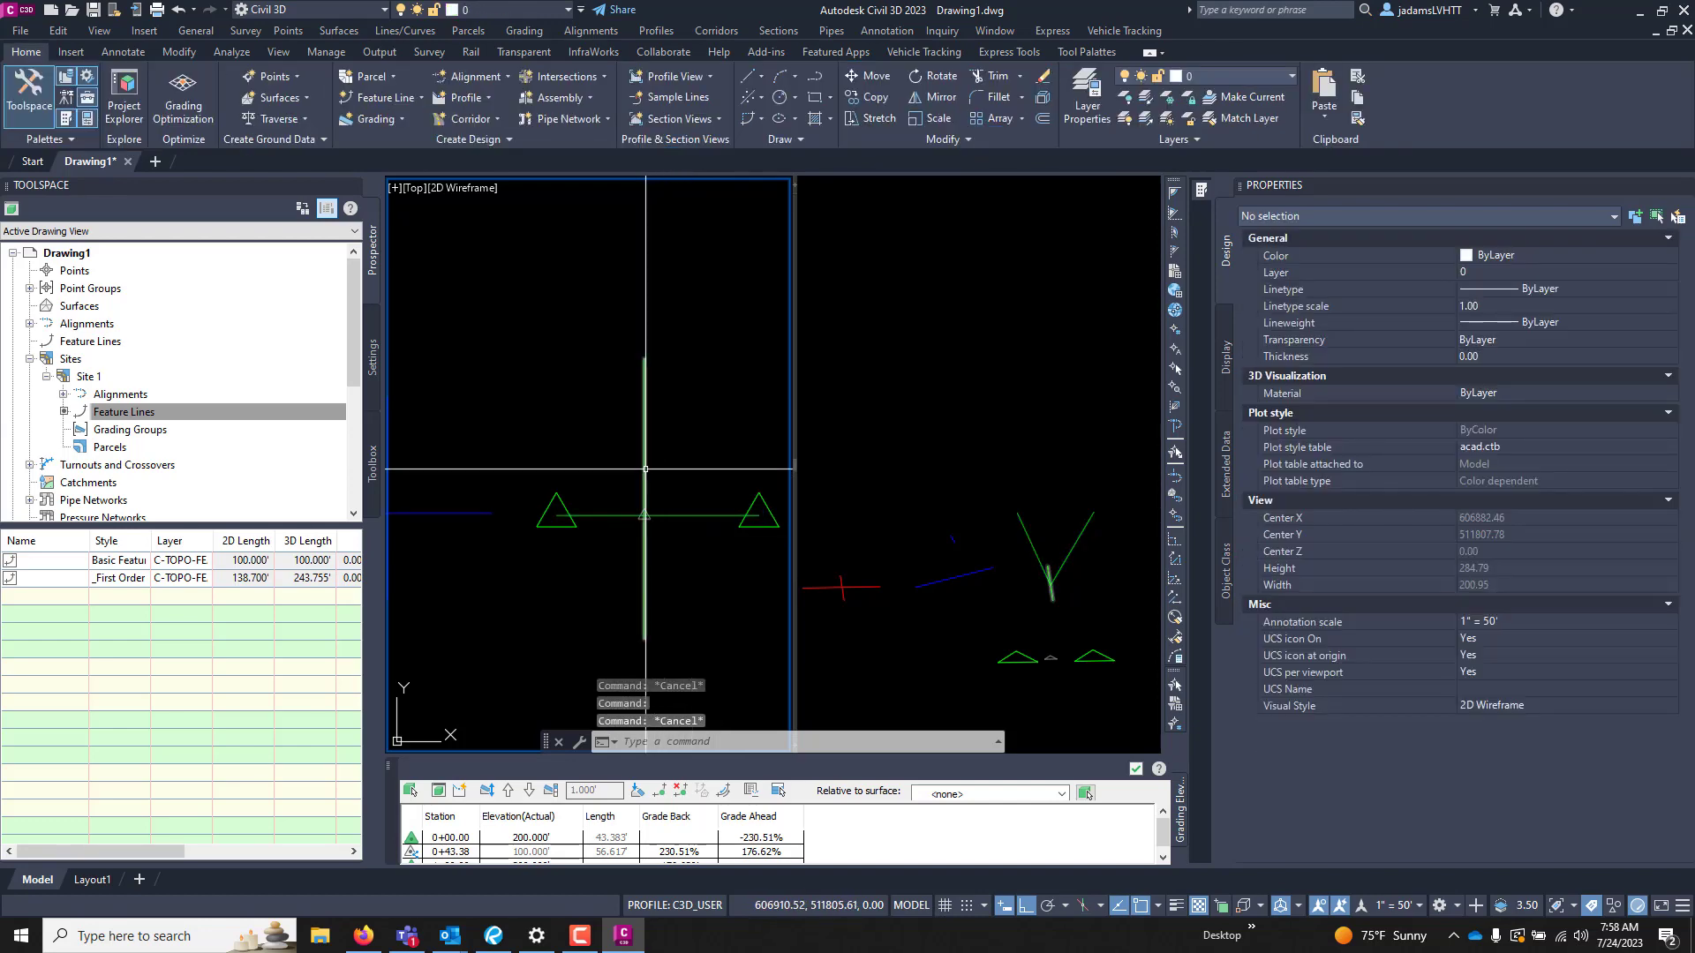
{"action": "left_click", "coordinate": [645, 468]}
{"action": "key", "text": "Escape"}
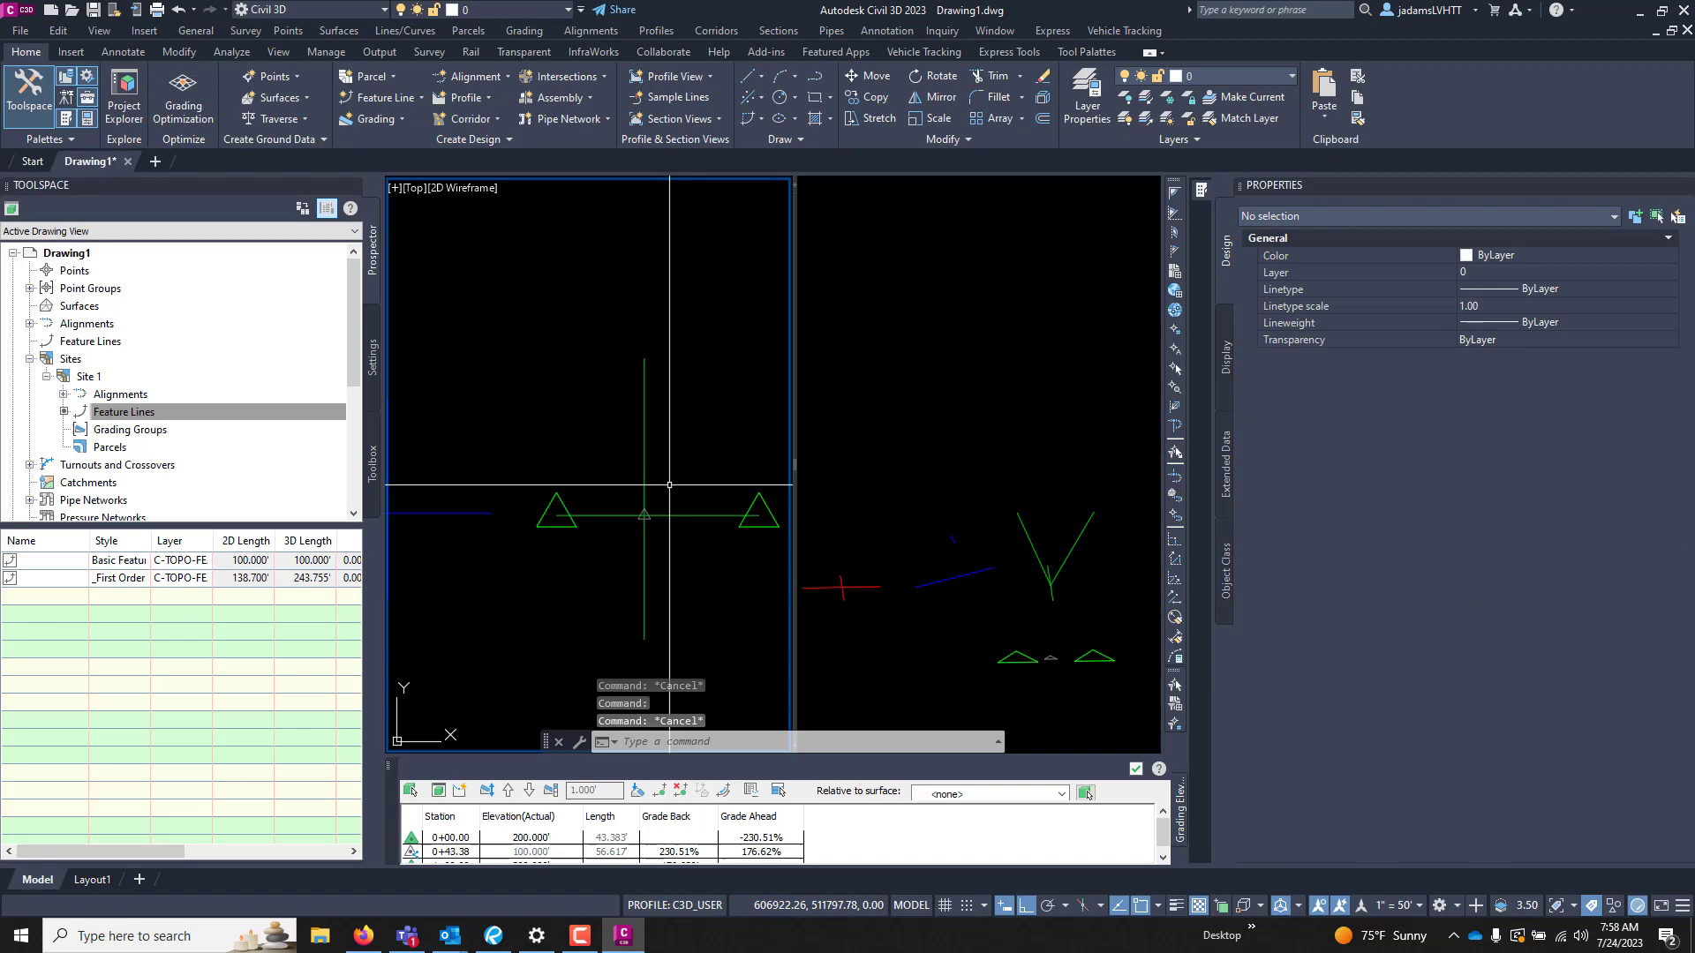
{"action": "left_click", "coordinate": [669, 484]}
{"action": "left_click", "coordinate": [628, 494]}
{"action": "key", "text": "Escape"}
{"action": "key", "text": "Escape"}
{"action": "scroll", "coordinate": [585, 481], "scroll_direction": "down", "scroll_amount": 4}
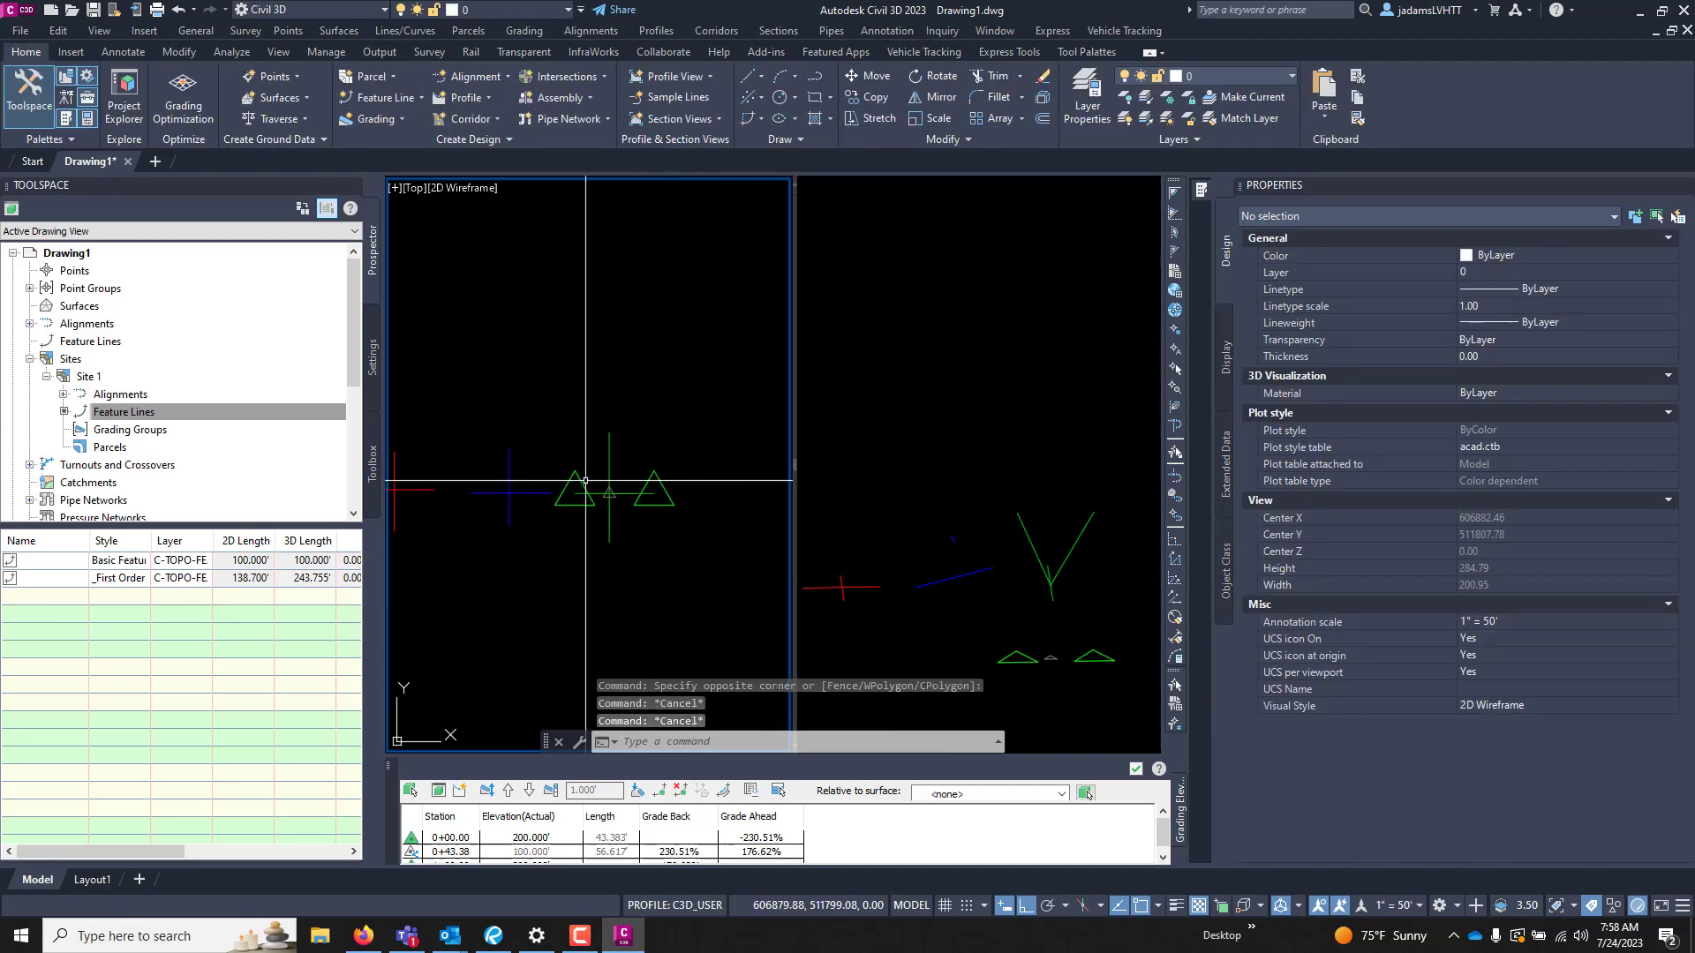
{"action": "scroll", "coordinate": [585, 481], "scroll_direction": "down", "scroll_amount": 3}
{"action": "middle_click_drag", "start_coordinate": [535, 476], "coordinate": [535, 463]}
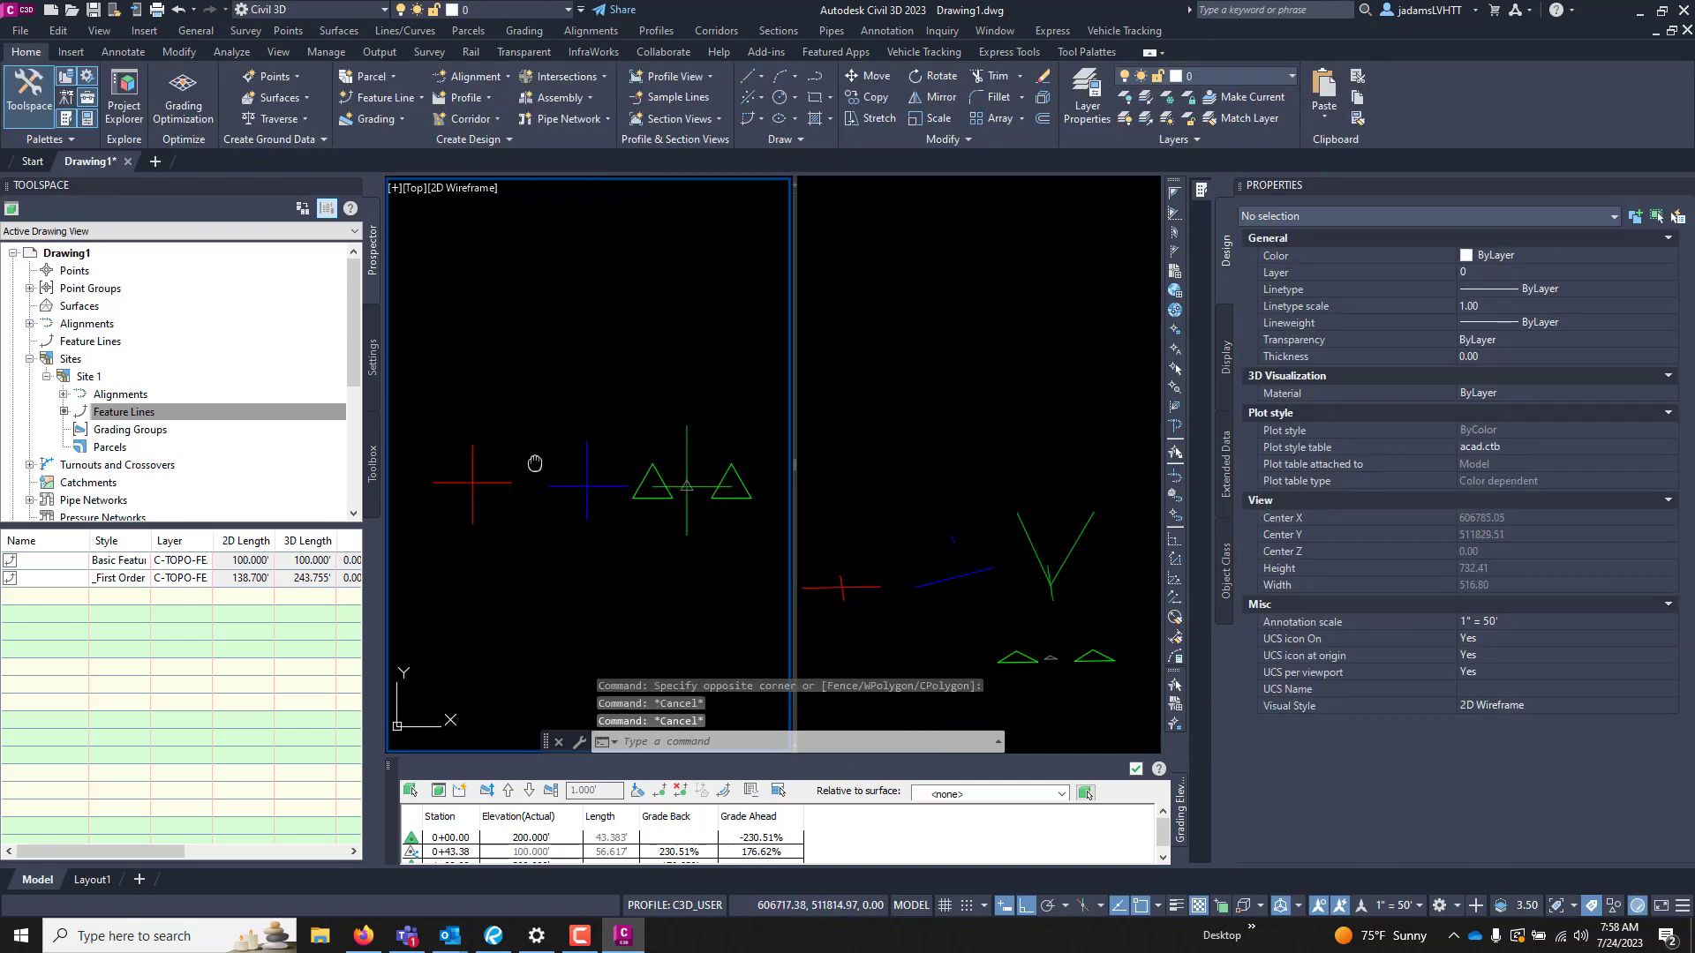